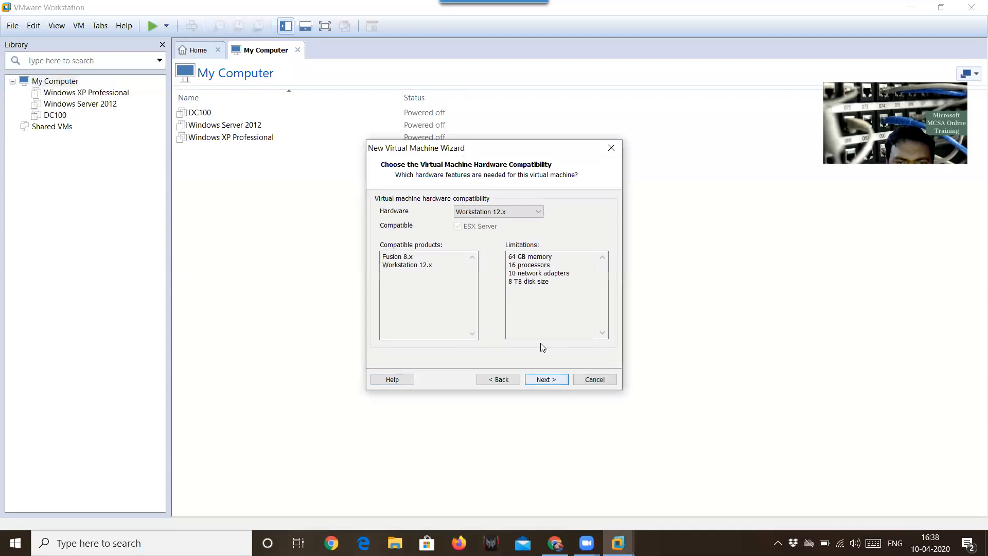
Step: Keep Workstation 12.x as the hardware compatibility and choose to install the operating system later
click(507, 212)
click(507, 212)
click(521, 213)
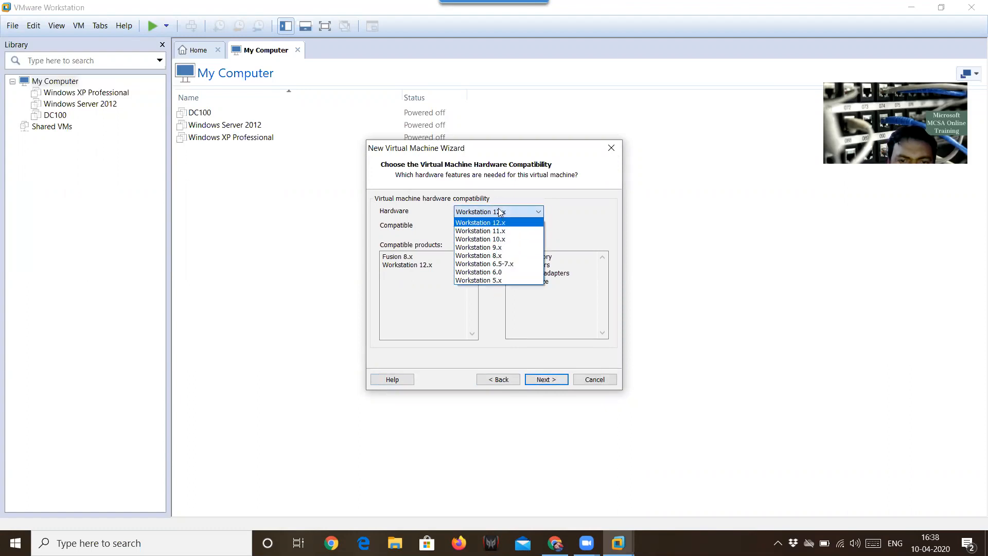
click(489, 309)
click(545, 379)
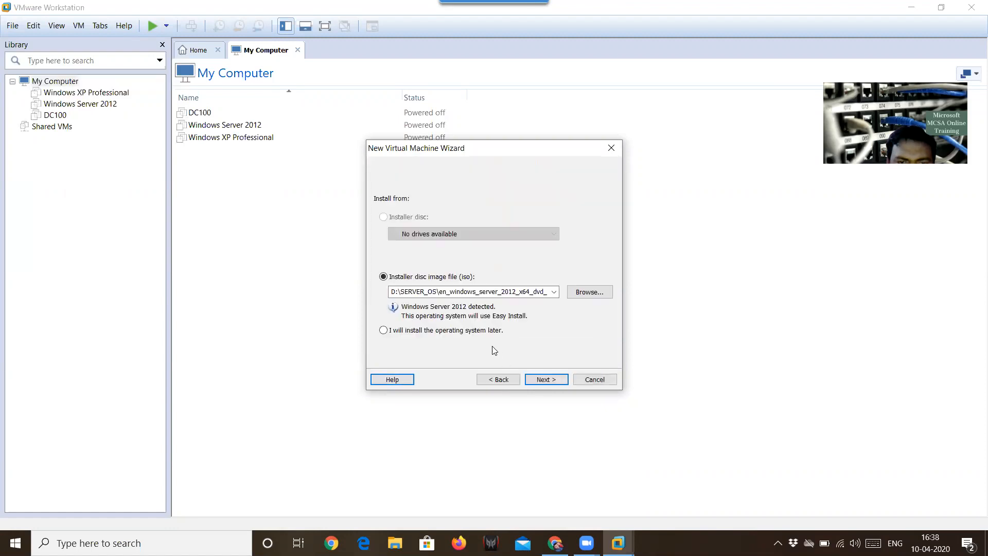
click(448, 331)
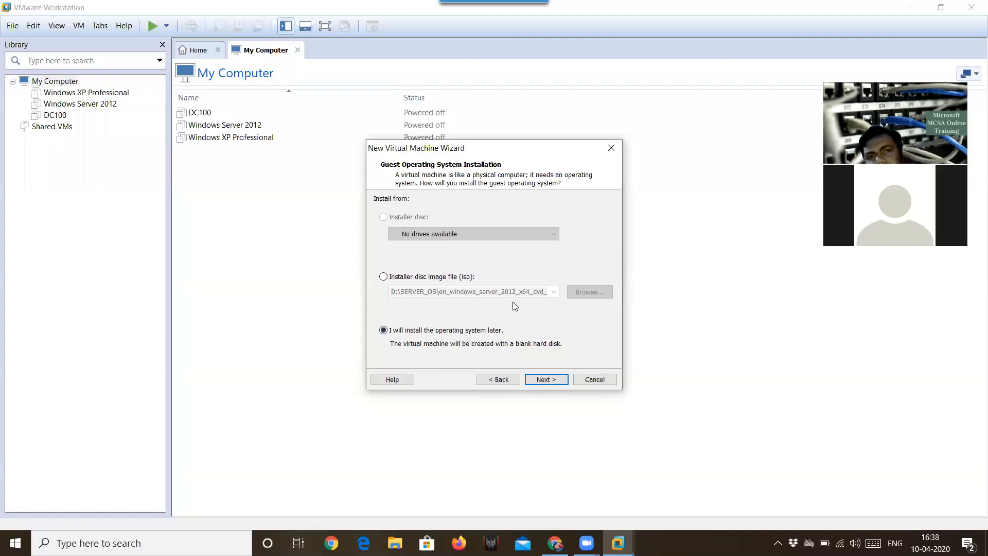
key(Return)
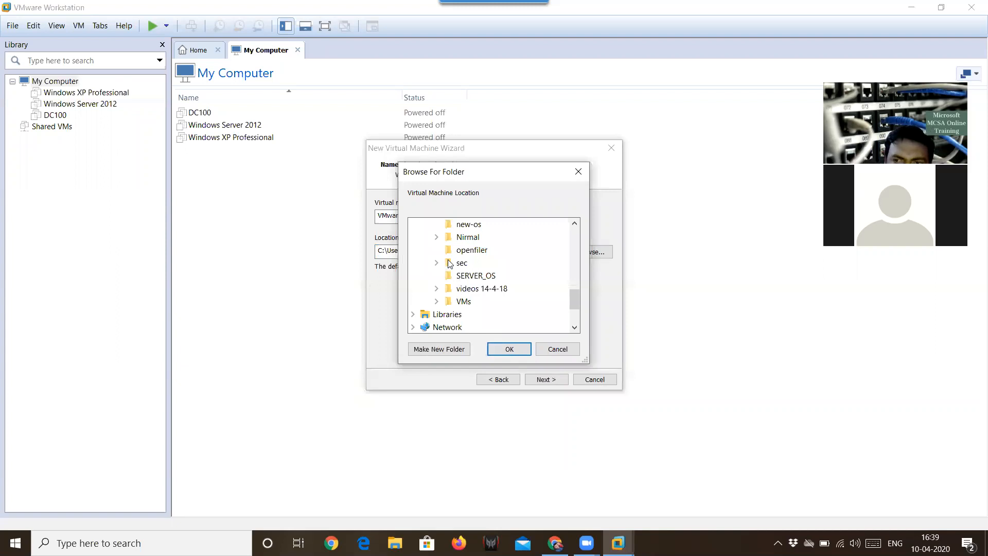
Step: Set the virtual machine's location to D:\Esxi6\esx01 and continue to the processor configuration
key(Return)
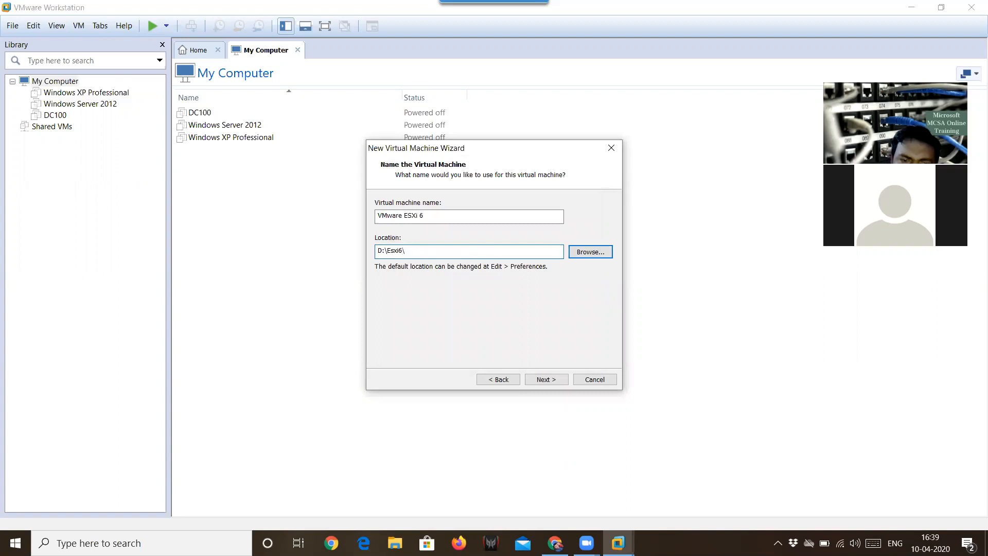
text(\esx)
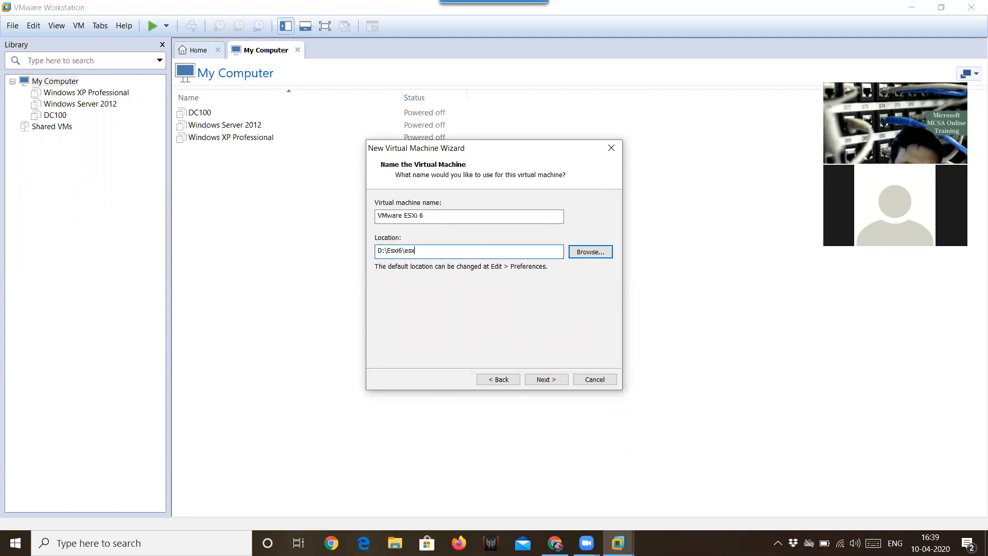
text(01)
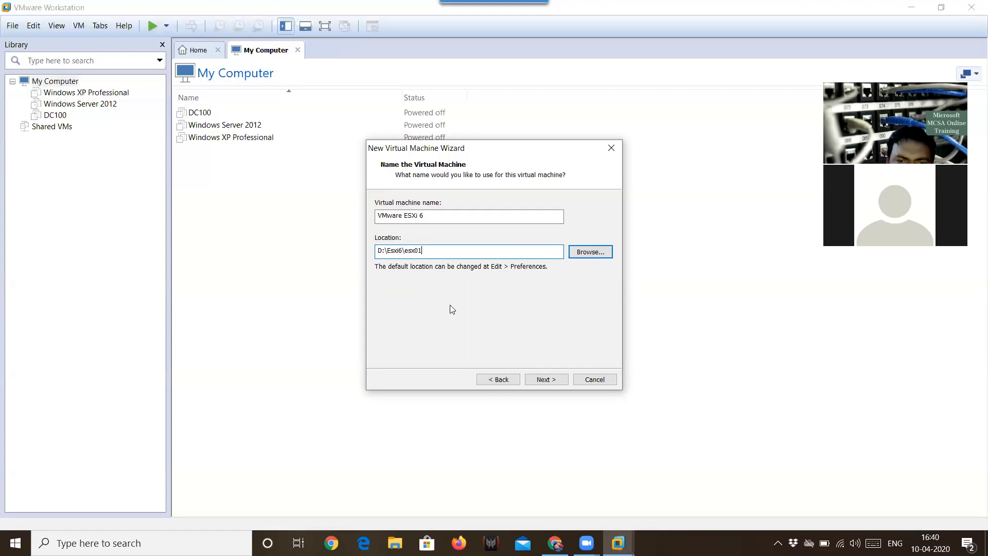
click(562, 380)
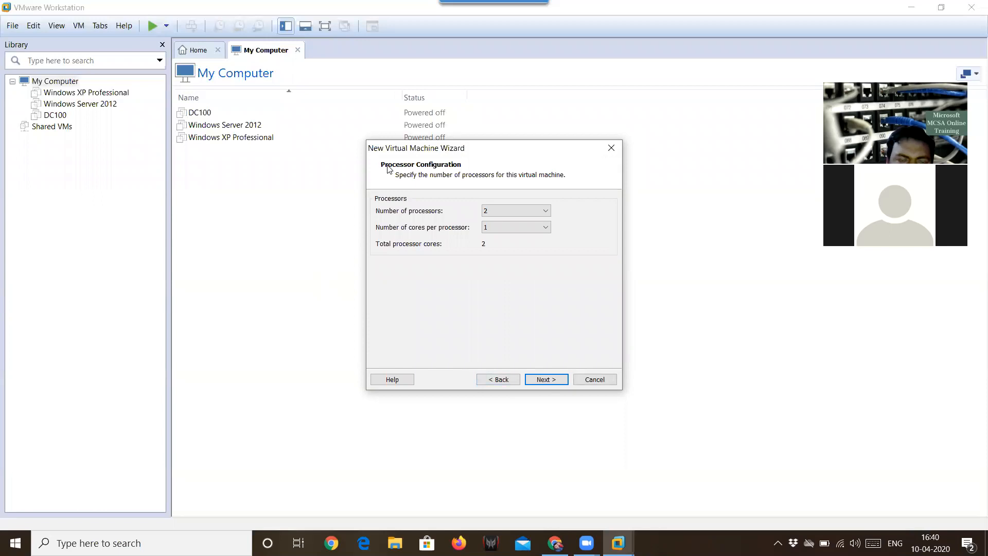
Step: Keep 2 processors with 1 core per processor and allocate 8192 MB of memory to the virtual machine
click(526, 208)
click(526, 208)
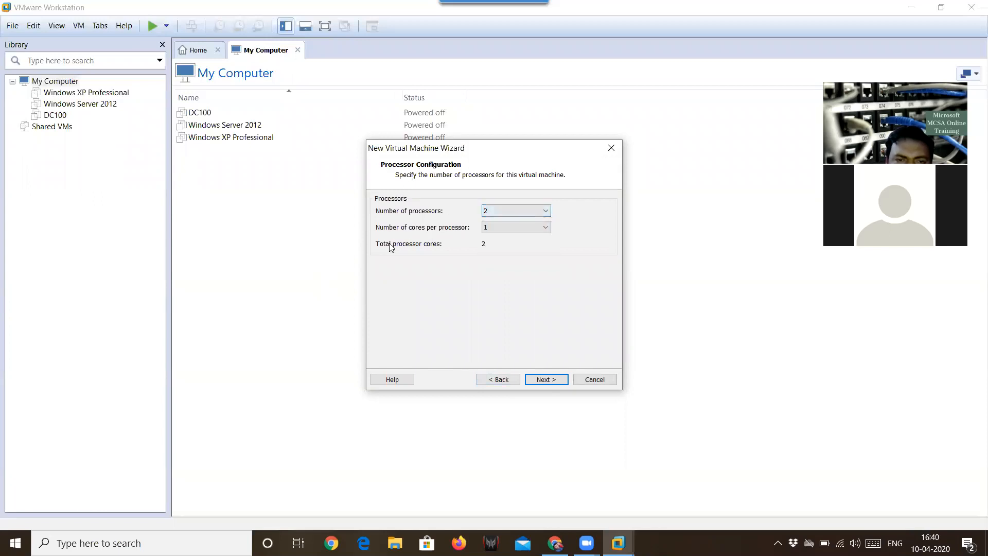
click(516, 228)
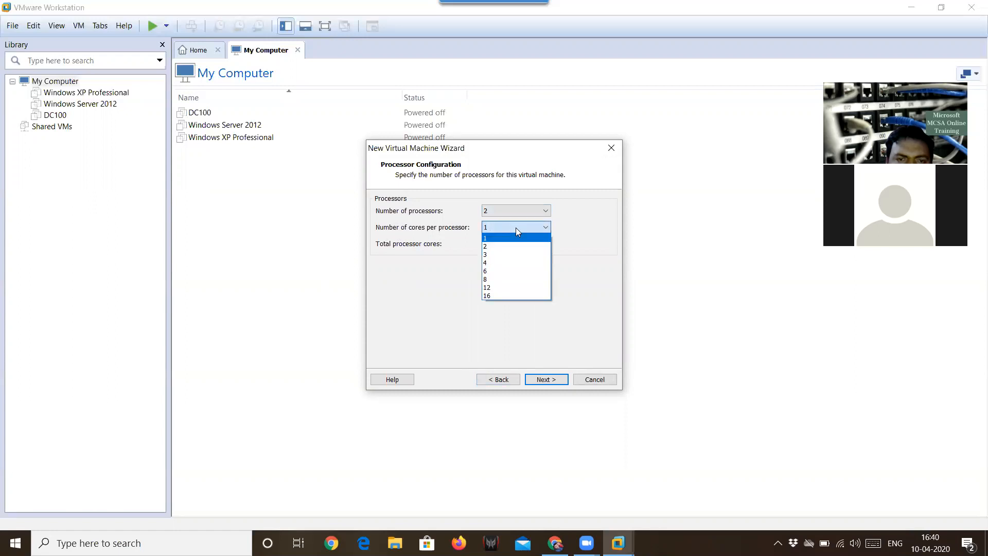
click(516, 228)
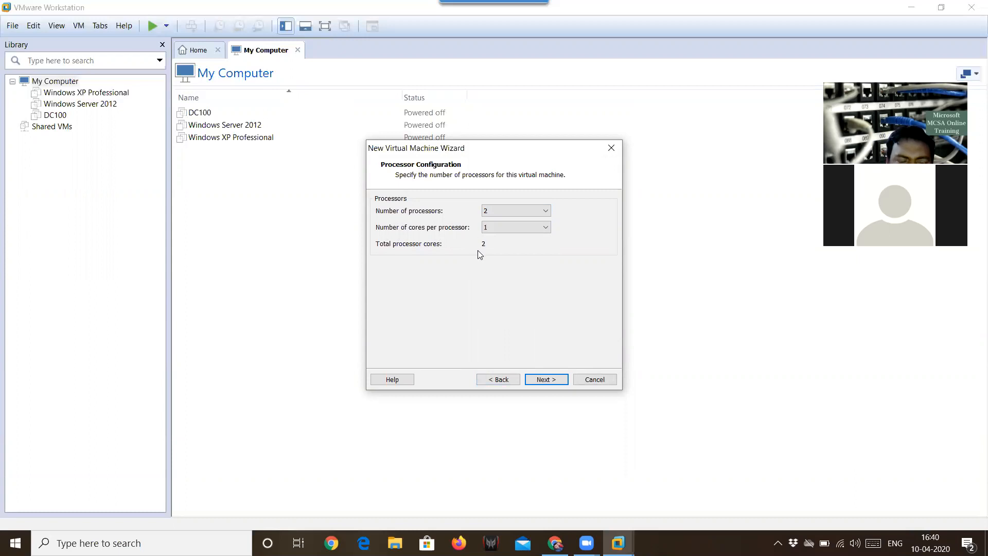
click(547, 379)
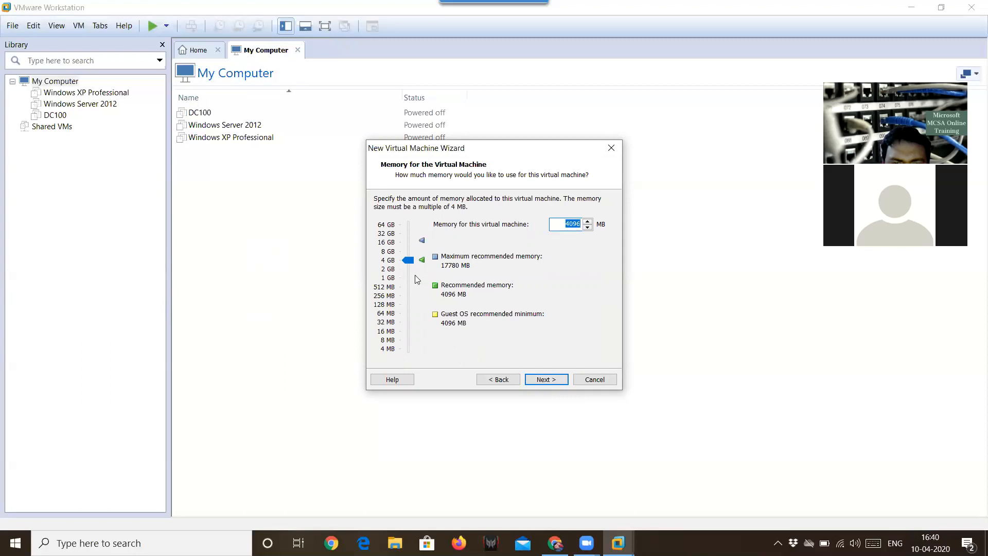
click(406, 253)
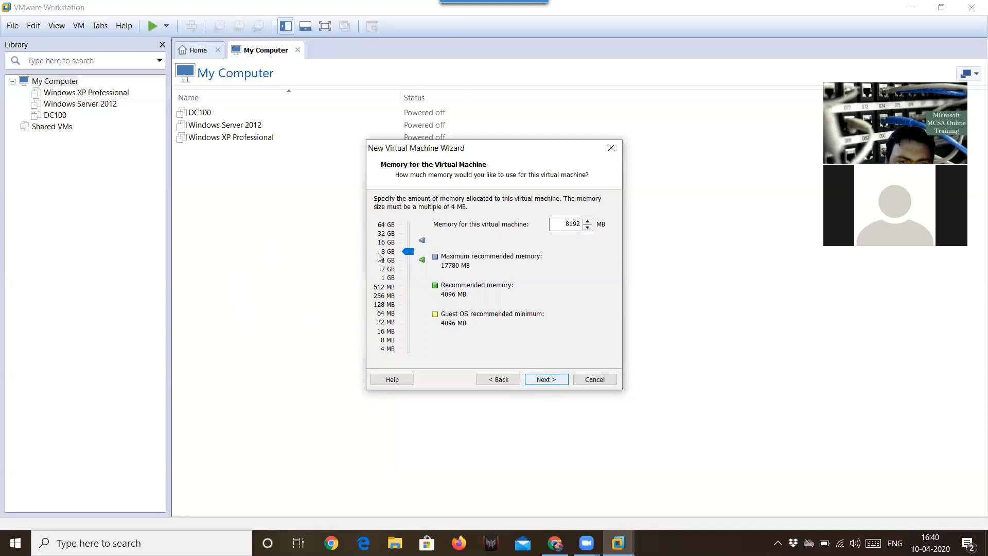
key(Return)
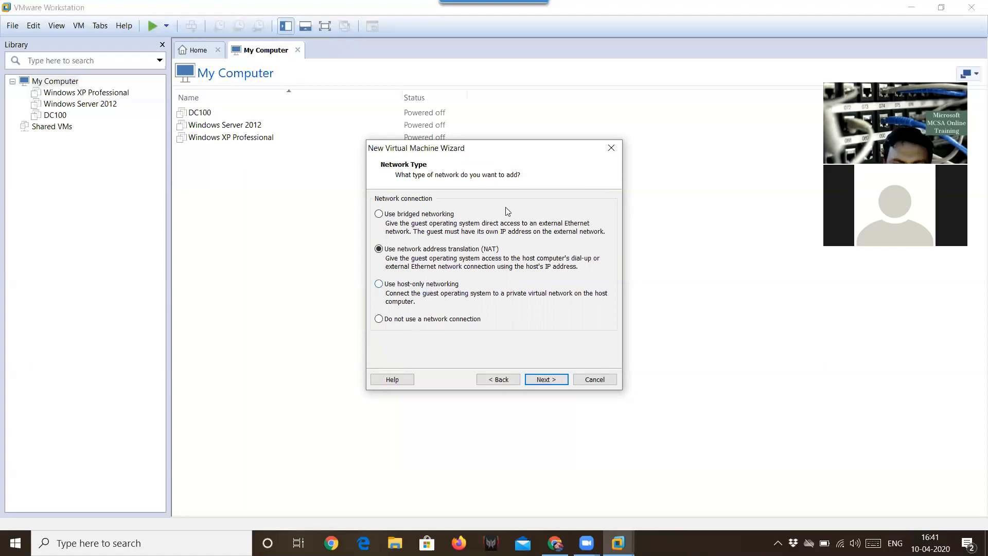
Step: Switch the network connection to bridged networking and back to network address translation (NAT)
click(436, 218)
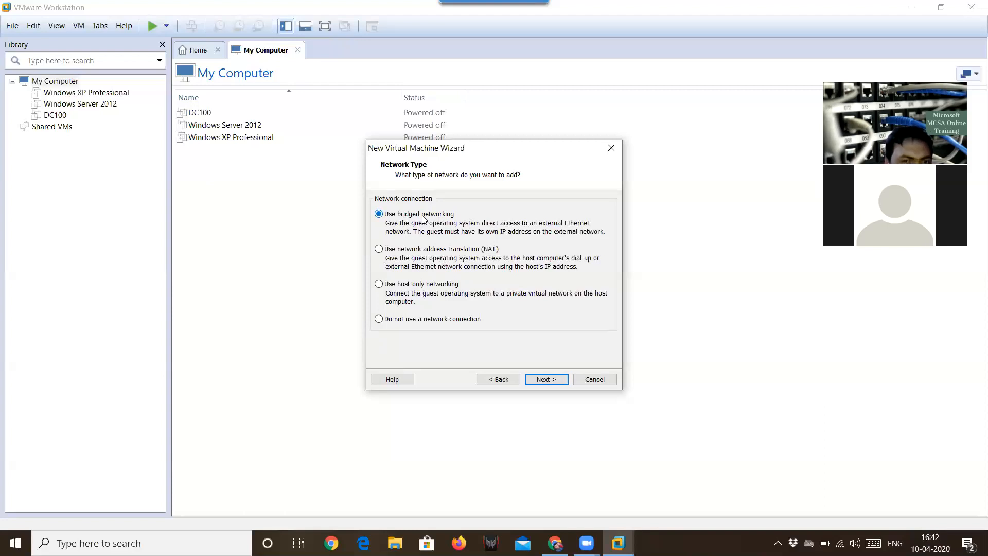
click(388, 250)
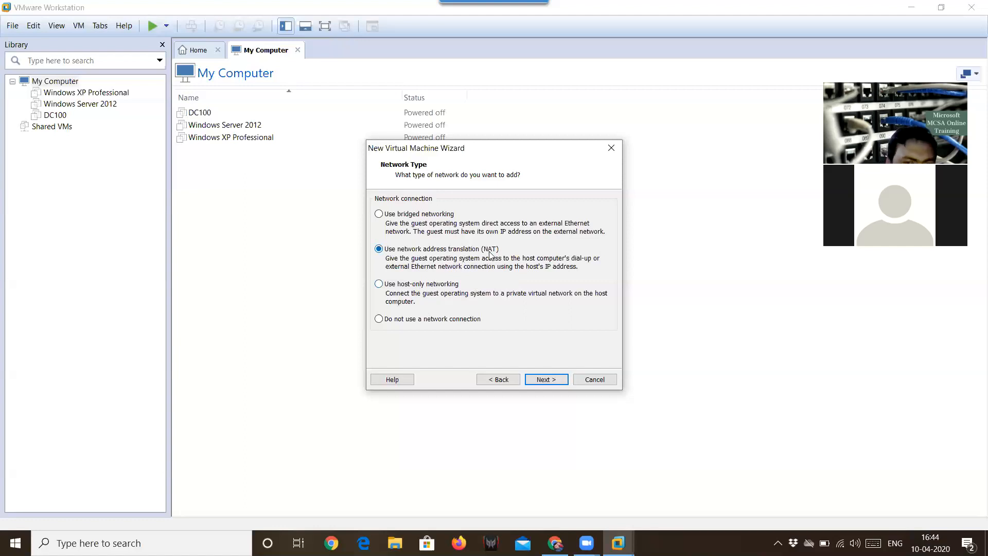
Step: Add an on-screen text annotation beside the wizard with the lines "nat 1" and "nat8"
click(541, 65)
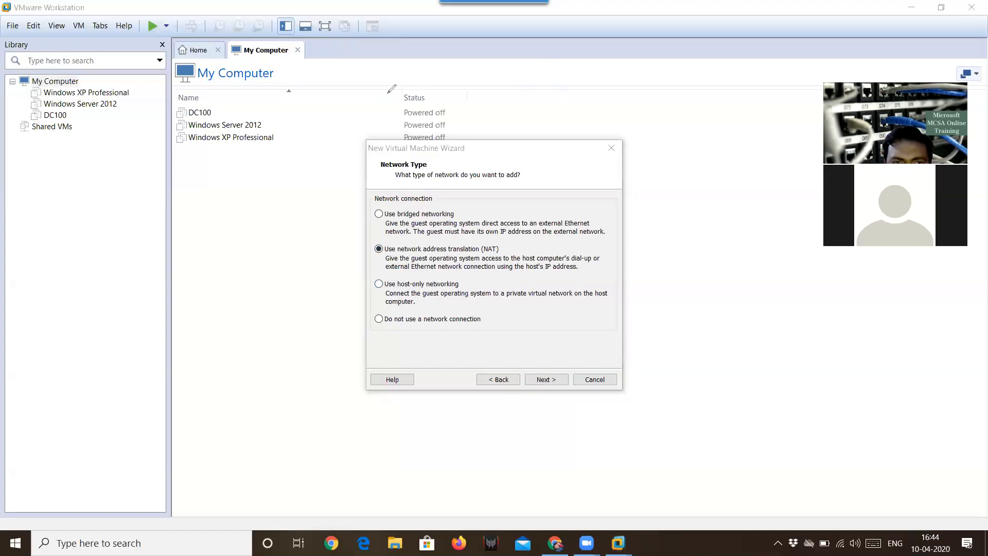
click(659, 278)
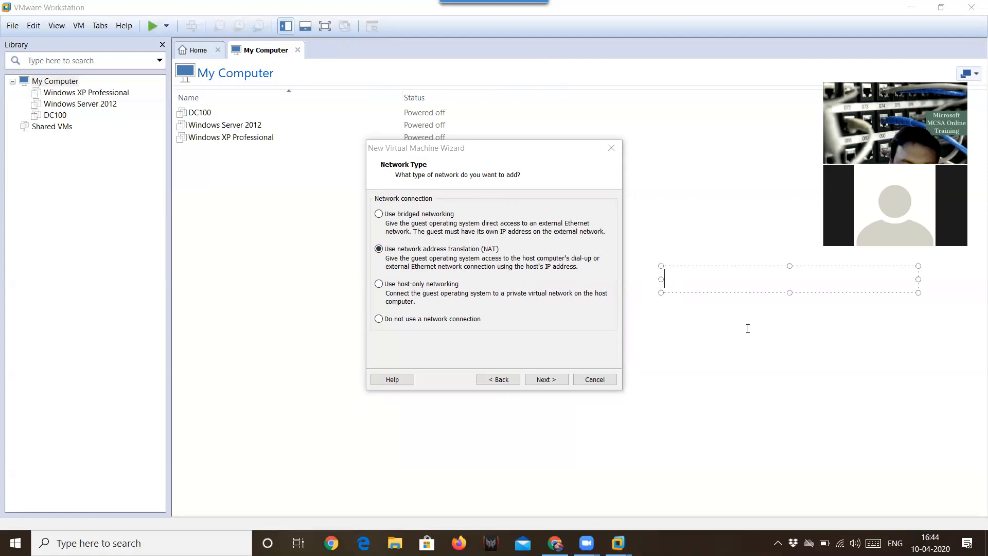
text(nat 1)
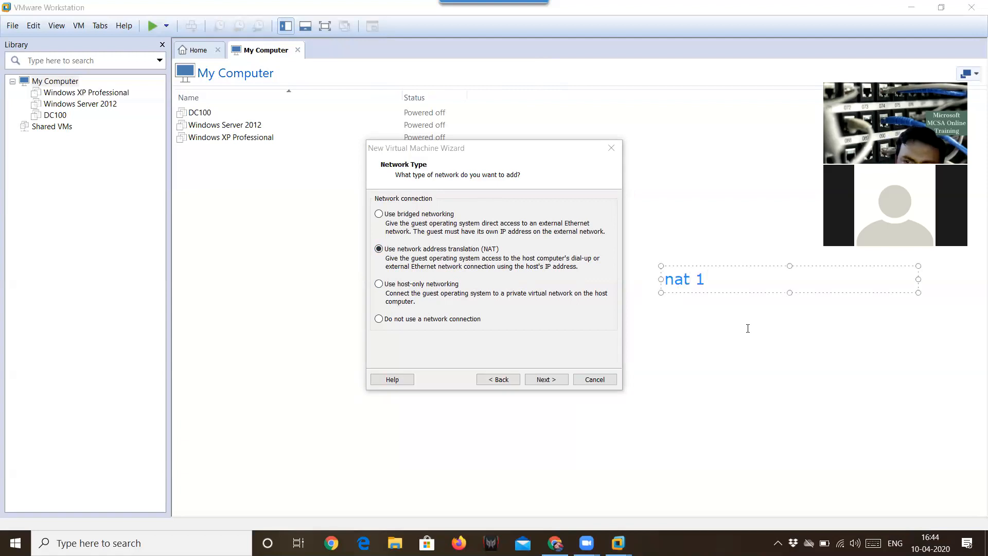
key(Return)
text(nat8)
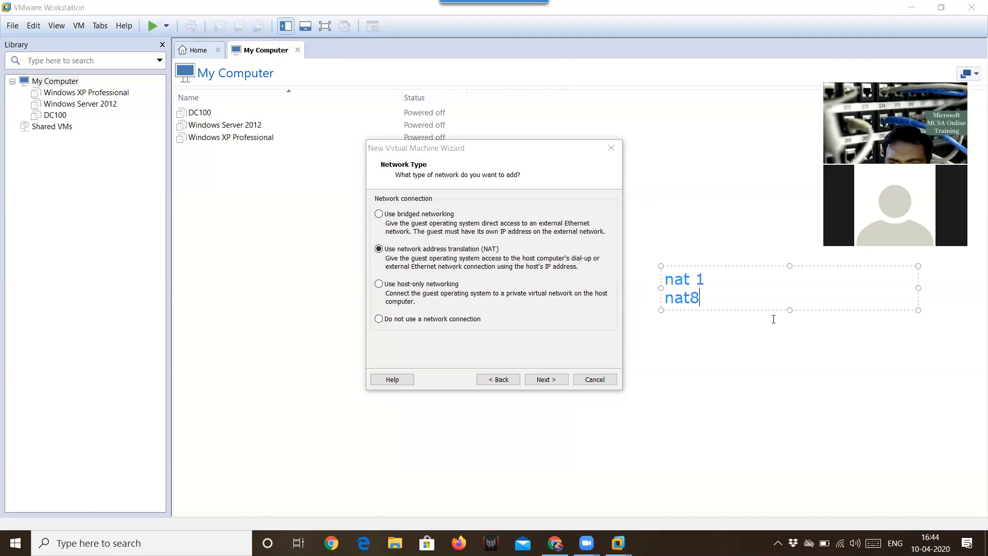
click(732, 332)
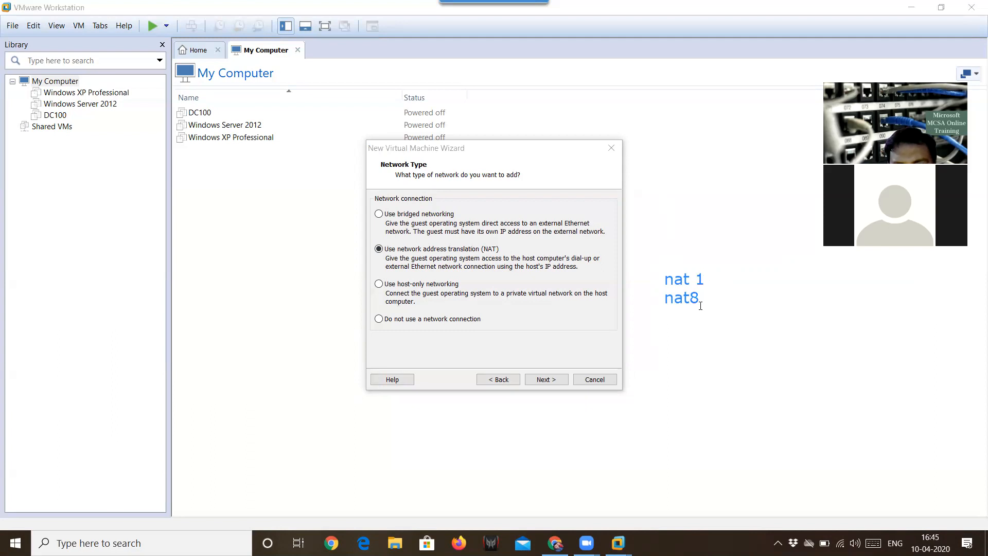
Step: Add a second text annotation reading "nat0--->>>bridge" below the nat8 note
click(666, 311)
text(na)
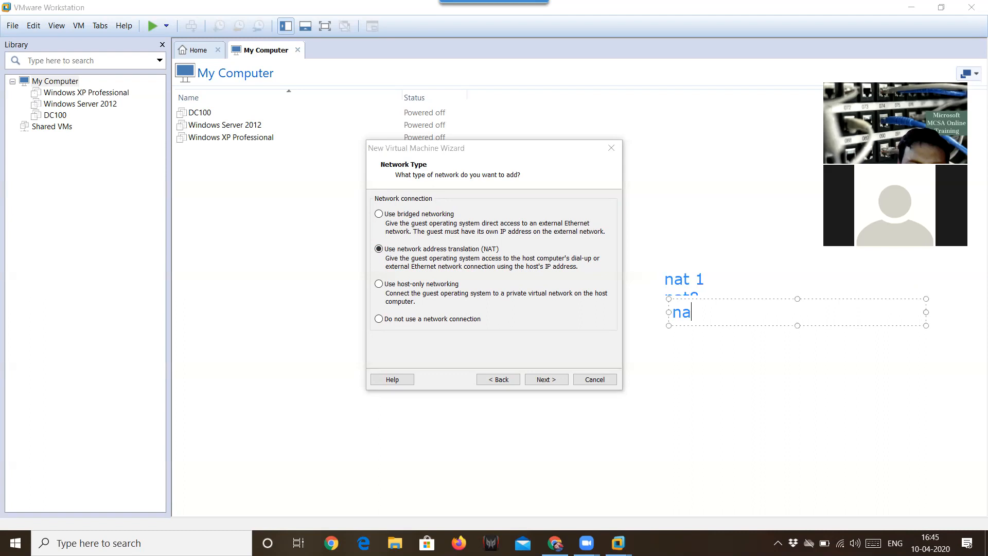
text(t0--->>>bridge)
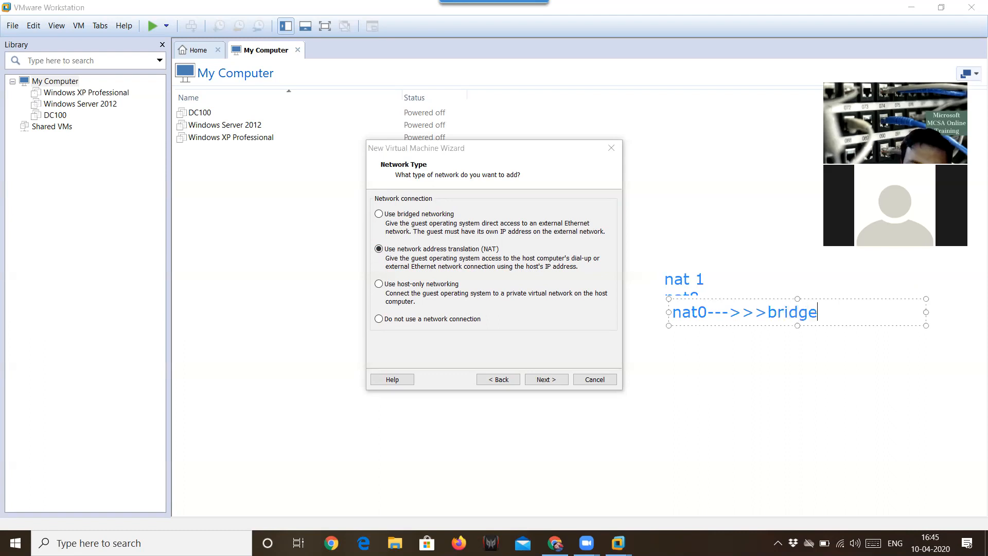
click(733, 415)
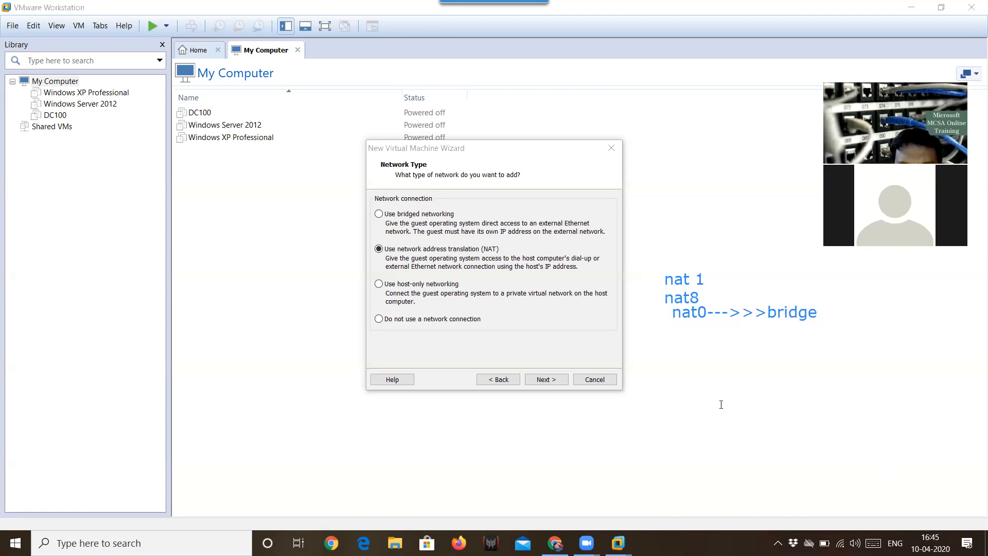
Step: Outline the bridged networking option and the nat0 note with the annotation pen, and add a tick mark to each
click(426, 215)
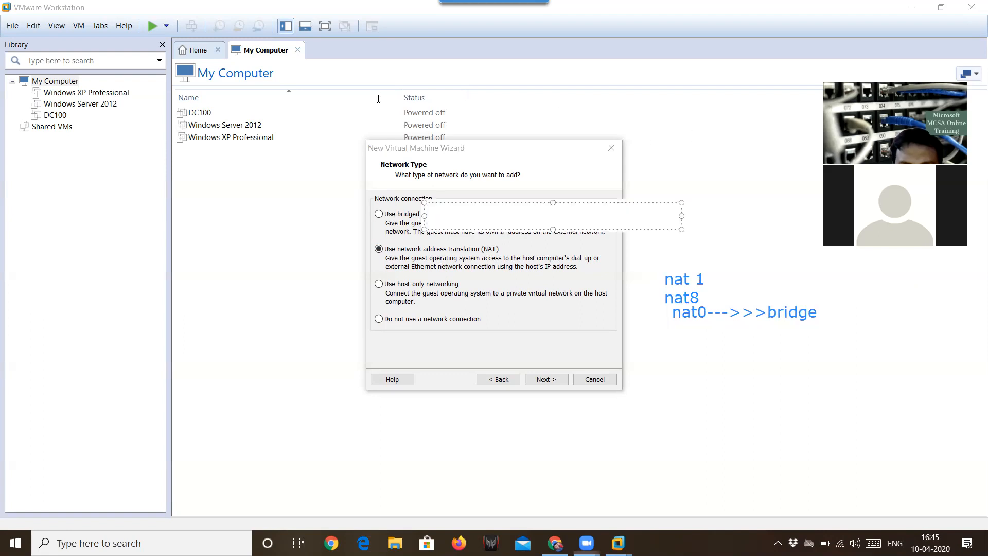
mouse_move(372, 204)
mouse_down()
mouse_move(371, 232)
mouse_move(358, 200)
mouse_up()
mouse_move(681, 324)
mouse_down()
mouse_move(712, 323)
mouse_move(703, 302)
mouse_move(669, 323)
mouse_move(710, 323)
mouse_up()
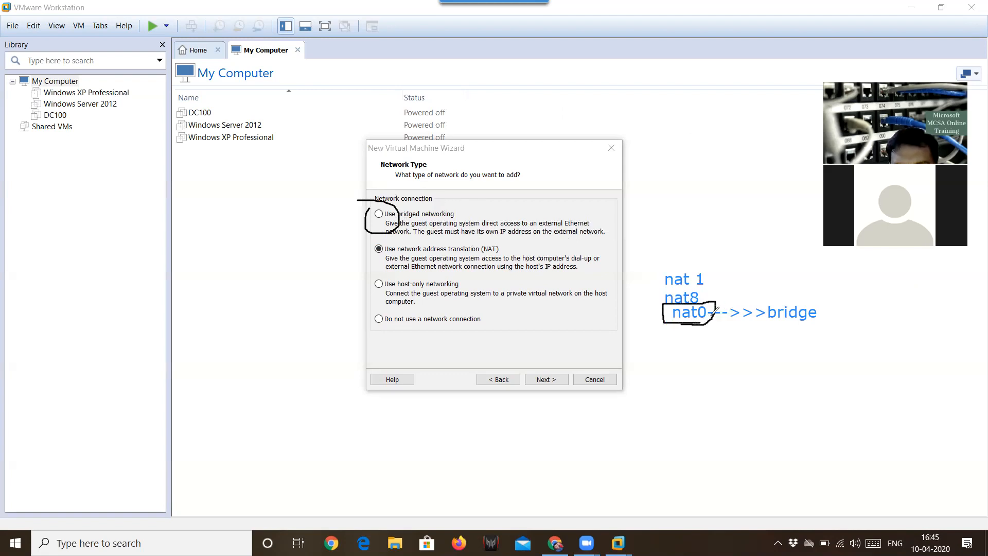
drag(663, 337, 678, 323)
drag(451, 212, 491, 204)
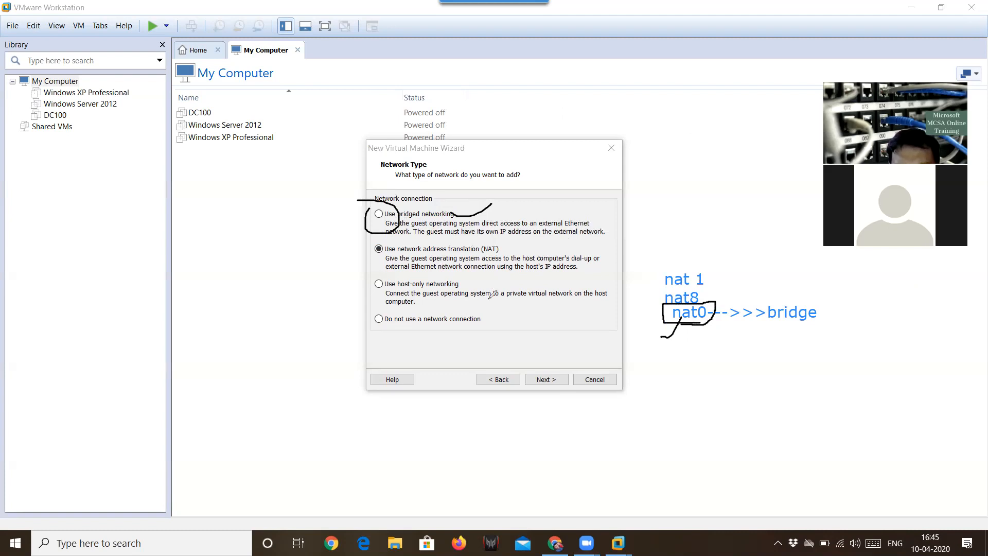
Step: Handwrite NAT beside the notes, tick the nat 1, nat8 and NAT entries, and circle the host-only networking option
drag(710, 269, 722, 308)
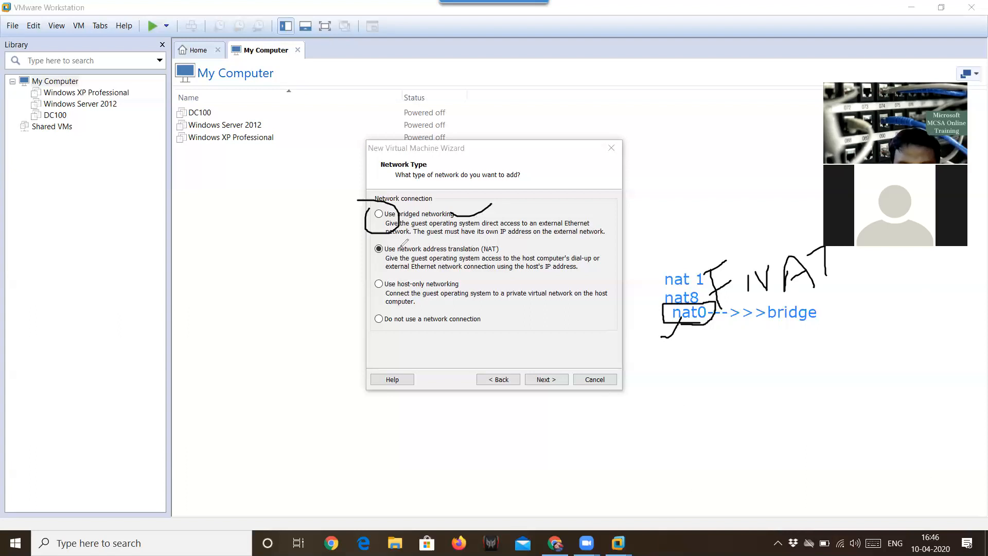
mouse_move(649, 278)
mouse_down()
mouse_move(671, 274)
mouse_move(669, 299)
mouse_up()
mouse_move(763, 298)
mouse_down()
mouse_move(811, 283)
mouse_move(797, 295)
mouse_up()
drag(508, 250, 528, 244)
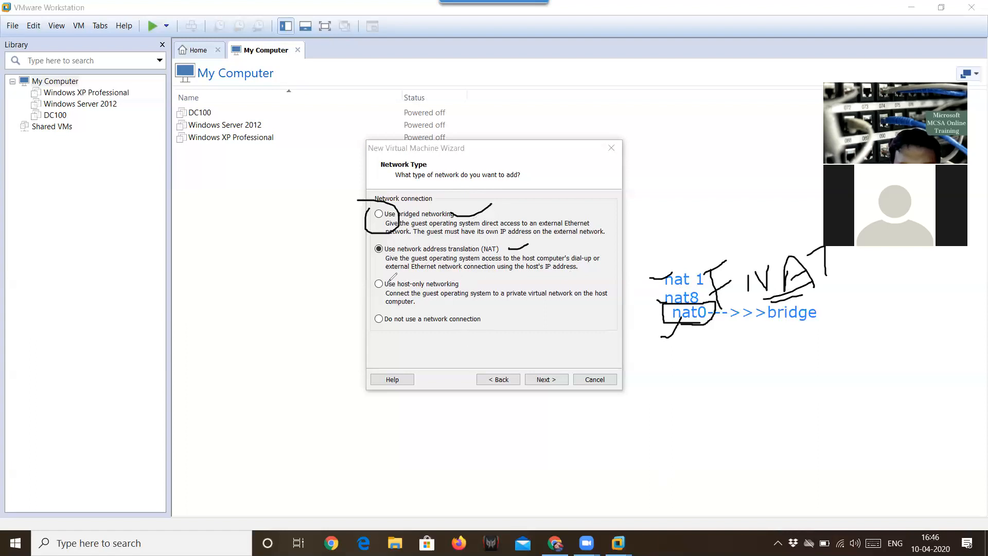
mouse_move(467, 286)
mouse_down()
mouse_move(457, 271)
mouse_move(409, 268)
mouse_move(388, 284)
mouse_move(457, 285)
mouse_up()
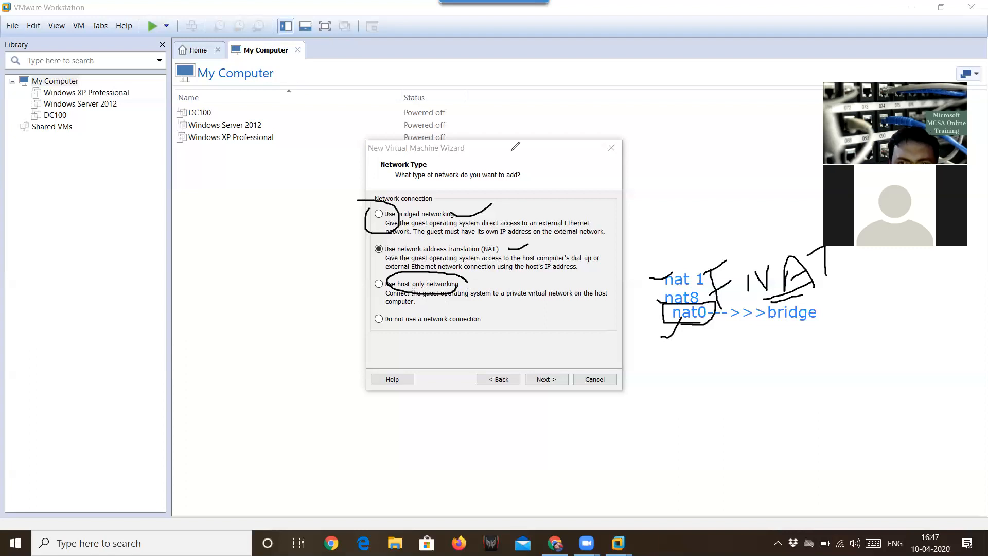
Step: Clear all annotations, keep network address translation (NAT) selected and continue to the I/O controller types
click(650, 95)
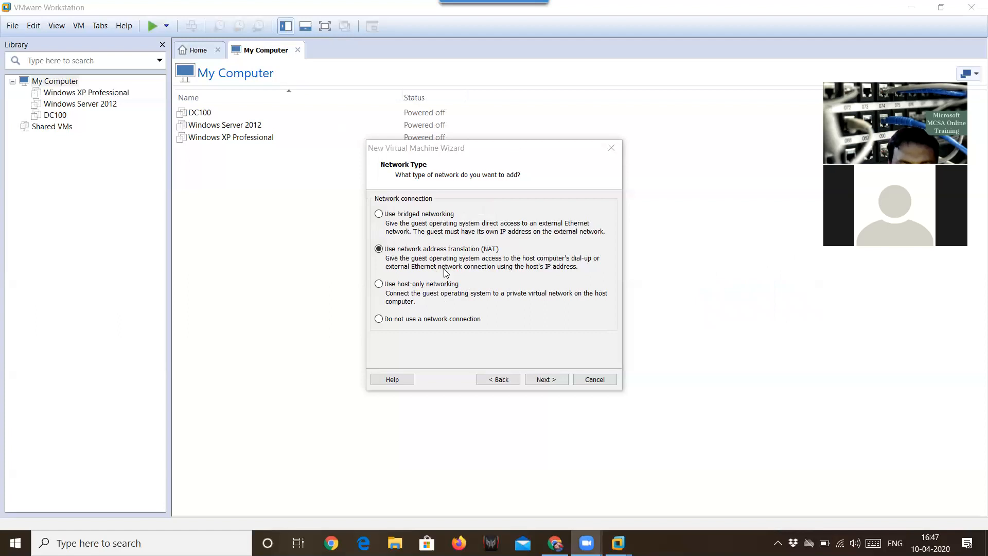
click(412, 252)
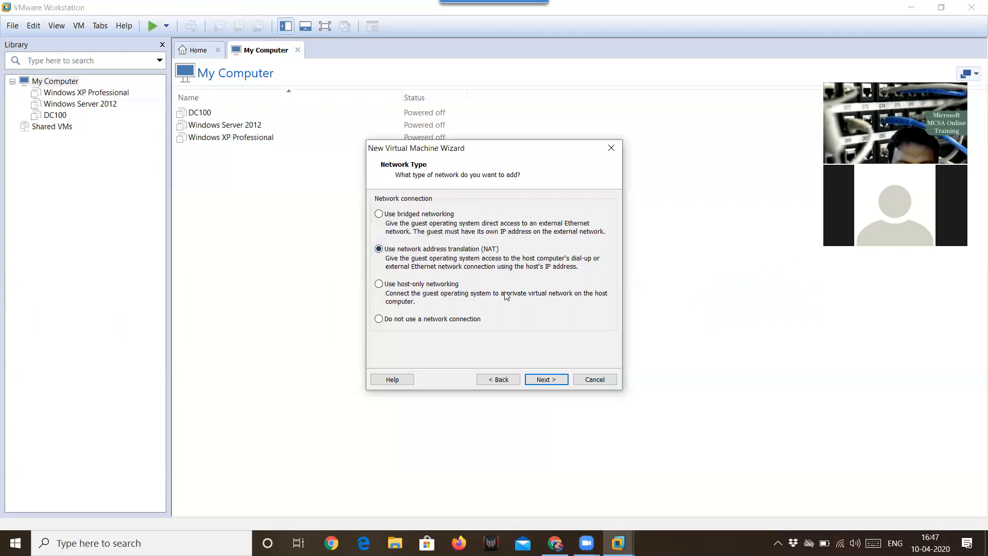
click(544, 379)
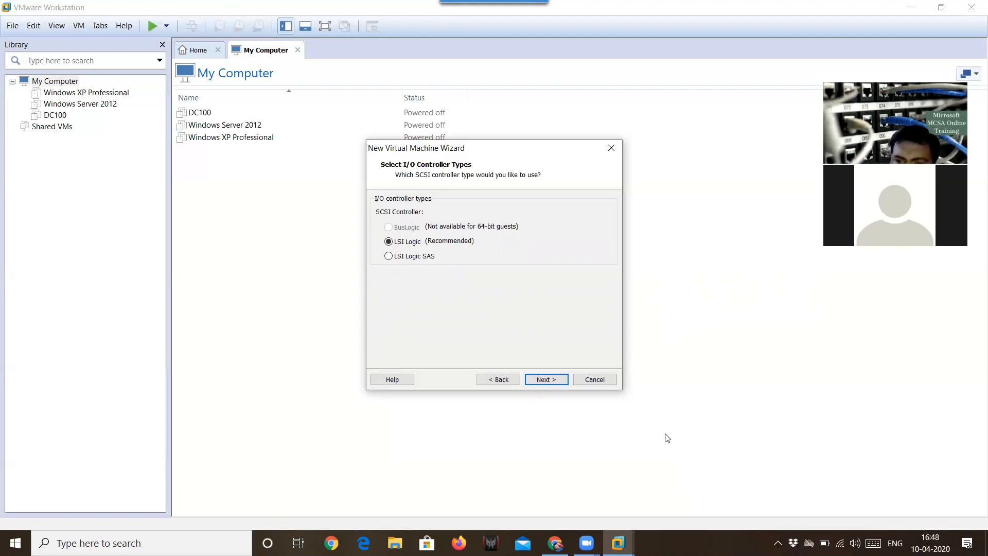
click(840, 544)
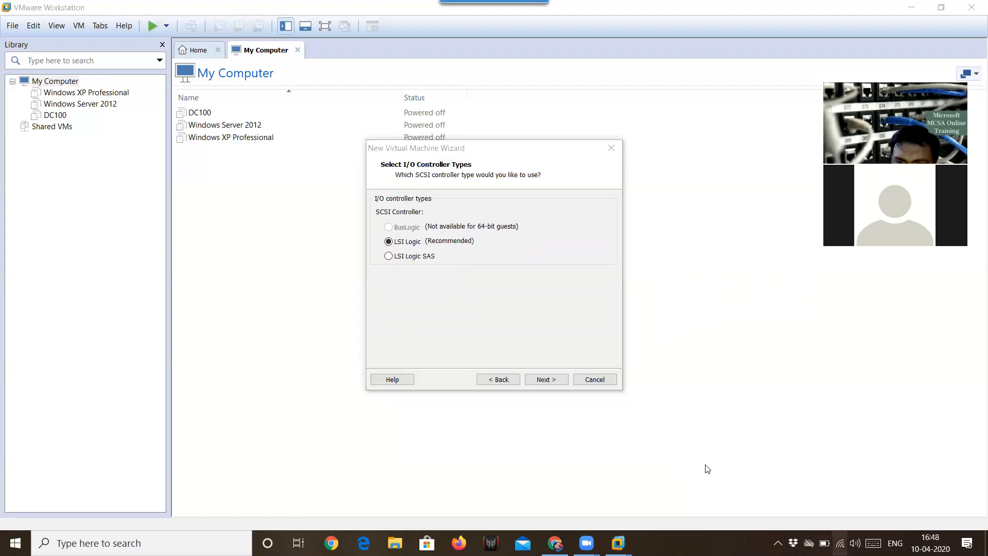
click(607, 357)
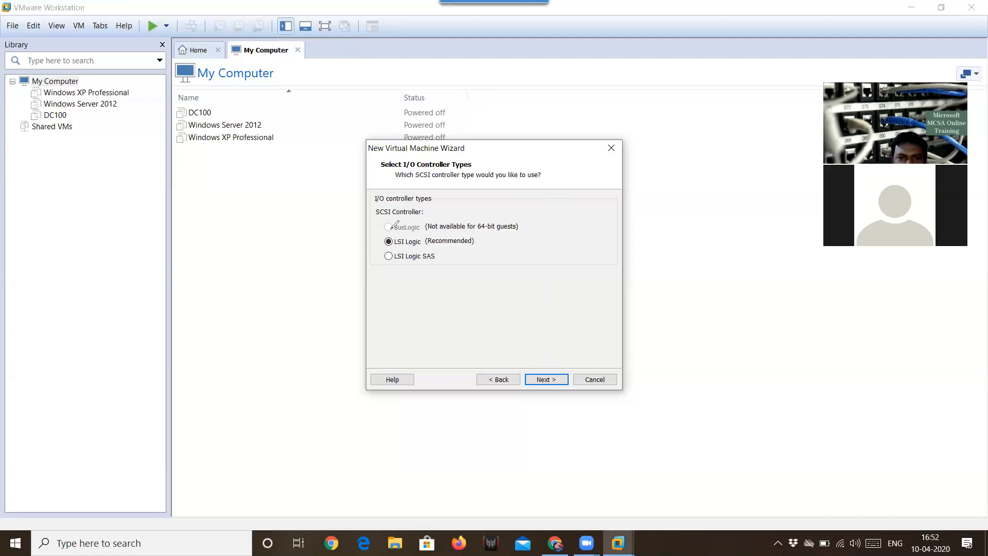
Step: Tick the BusLogic option, handwrite and underline IDE beside it, cross its 64-bit guests note, and tick LSI Logic with the annotation pen
drag(380, 230, 392, 225)
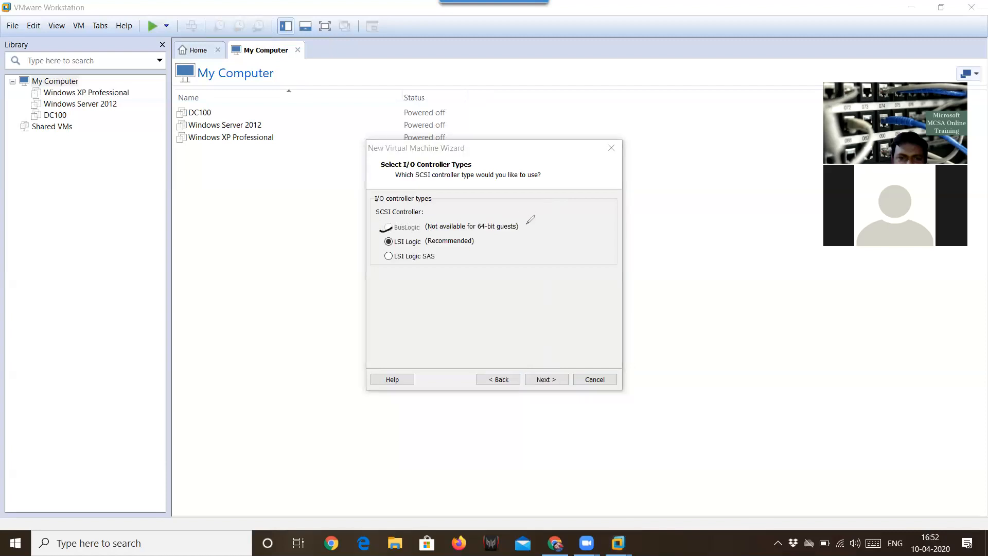
drag(530, 219, 562, 226)
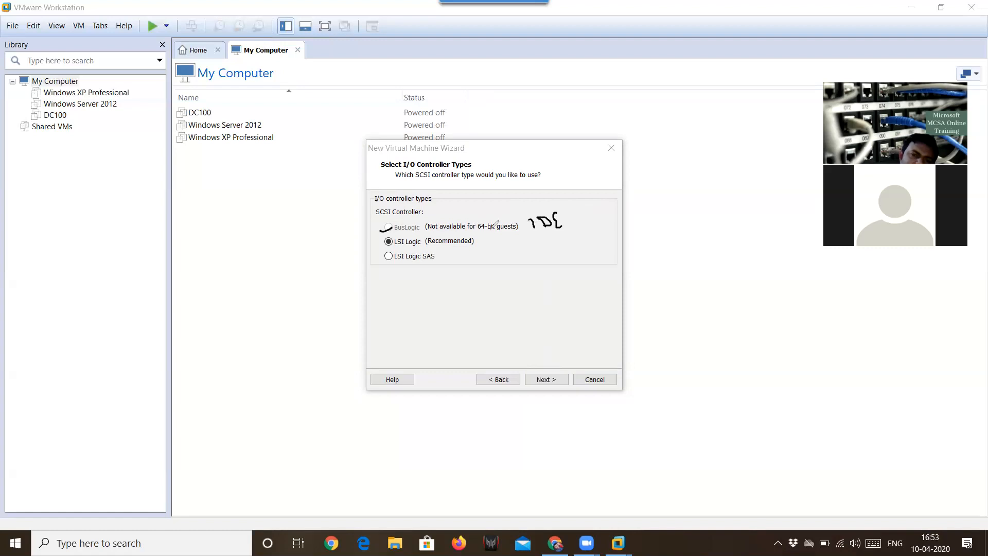
mouse_move(495, 230)
mouse_down()
mouse_move(500, 220)
mouse_move(512, 233)
mouse_up()
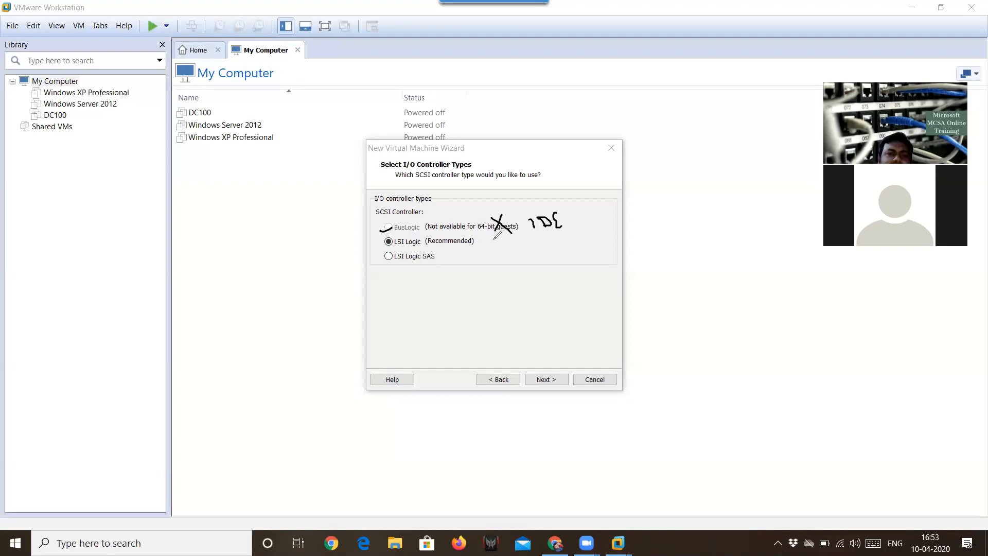
mouse_move(530, 227)
mouse_down()
mouse_move(538, 234)
mouse_move(557, 216)
mouse_up()
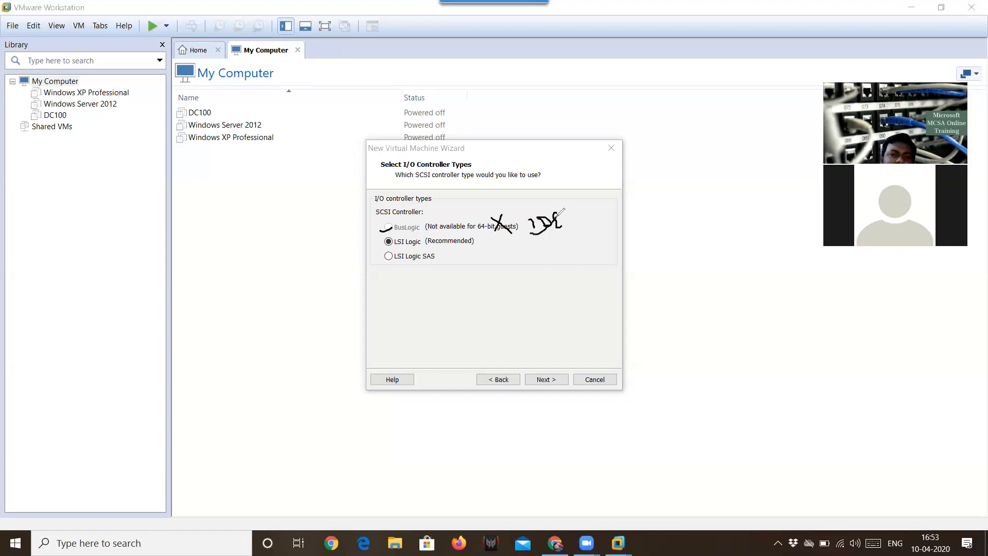
drag(471, 246, 496, 235)
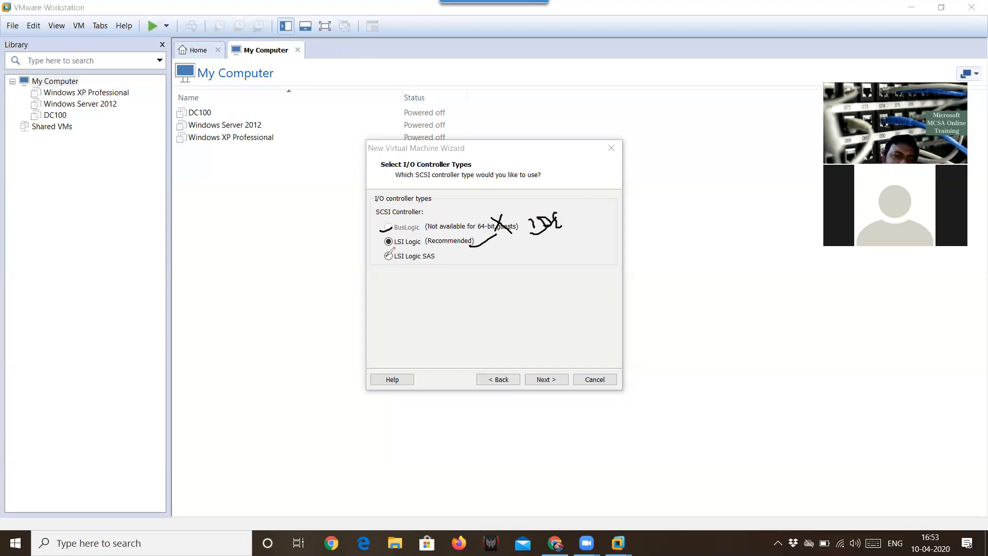
Step: Handwrite "serial SCSI" beside the LSI Logic SAS option and circle the words
mouse_move(434, 259)
mouse_down()
mouse_move(494, 265)
mouse_move(517, 255)
mouse_move(534, 268)
mouse_move(566, 238)
mouse_move(577, 253)
mouse_move(542, 295)
mouse_move(599, 288)
mouse_up()
click(527, 246)
click(591, 265)
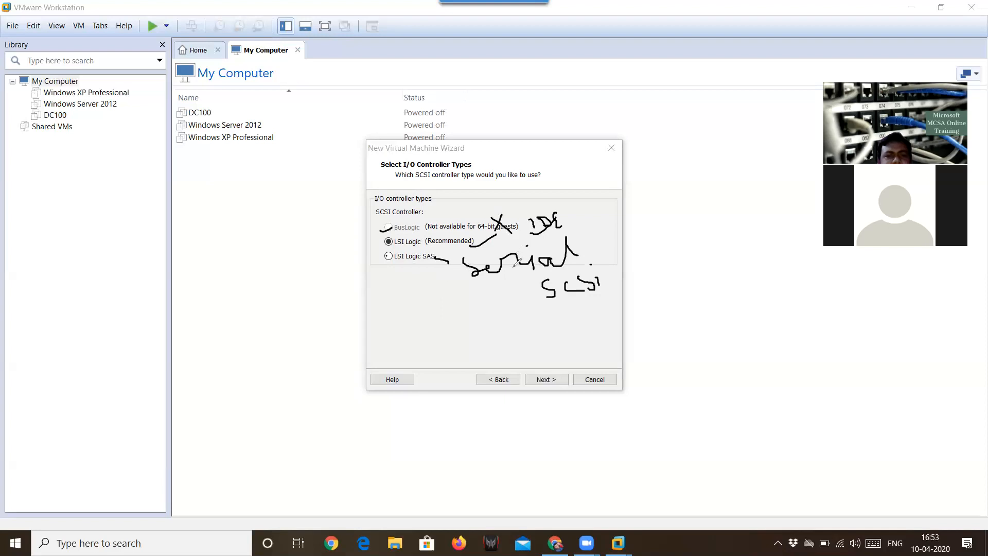
mouse_move(594, 237)
mouse_down()
mouse_move(491, 240)
mouse_move(586, 313)
mouse_move(637, 270)
mouse_move(570, 228)
mouse_up()
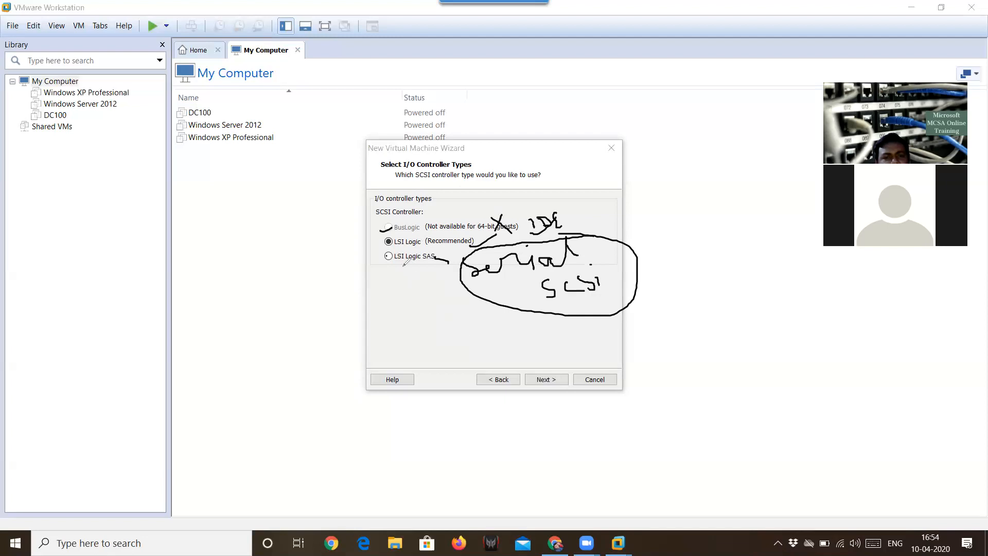
Step: Tick both LSI Logic options, box LSI Logic SAS with an arrow below it, and clear all annotations
mouse_move(375, 241)
mouse_down()
mouse_move(399, 235)
mouse_move(381, 267)
mouse_move(401, 248)
mouse_move(435, 296)
mouse_move(442, 285)
mouse_up()
mouse_move(443, 247)
mouse_down()
mouse_move(393, 248)
mouse_move(382, 265)
mouse_move(415, 267)
mouse_move(451, 253)
mouse_move(443, 247)
mouse_up()
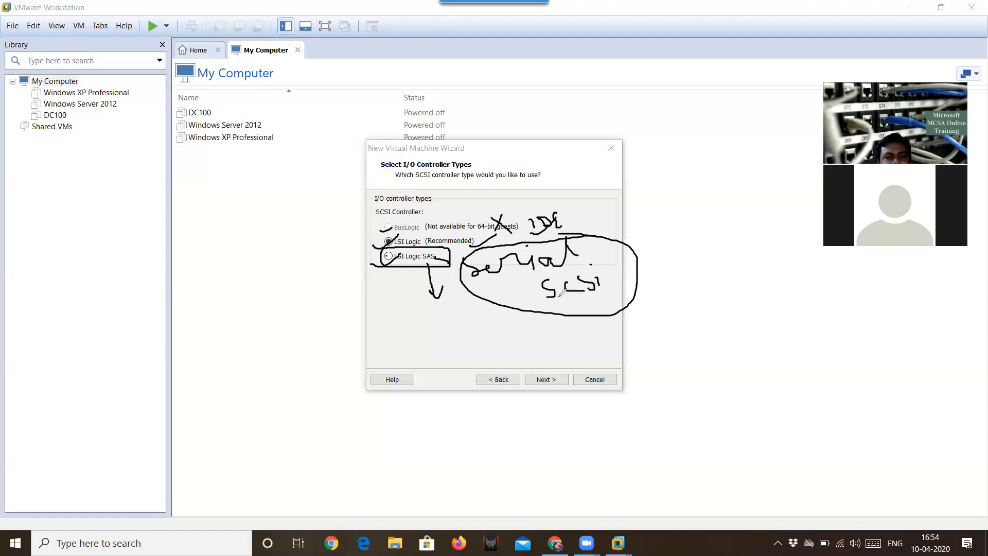
drag(589, 264, 608, 256)
click(640, 87)
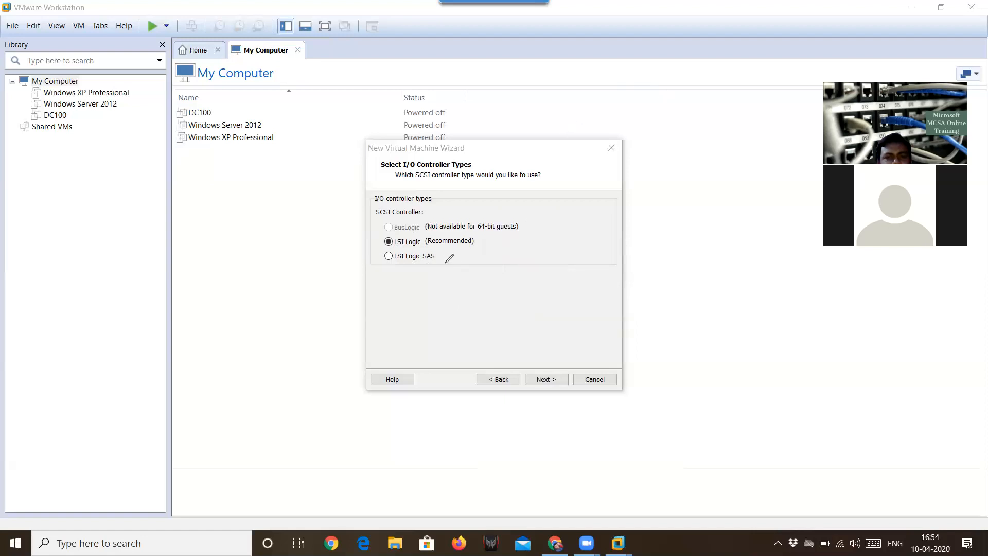
Step: Add short pen marks beside the LSI Logic and LSI Logic SAS options and clear them
drag(478, 241, 484, 237)
drag(512, 229, 527, 223)
mouse_move(435, 257)
mouse_down()
mouse_move(447, 255)
mouse_move(441, 265)
mouse_up()
click(529, 96)
drag(444, 261, 455, 259)
click(540, 92)
Step: Select LSI Logic SAS as the SCSI controller, recheck the choice and continue to the disk type
click(431, 258)
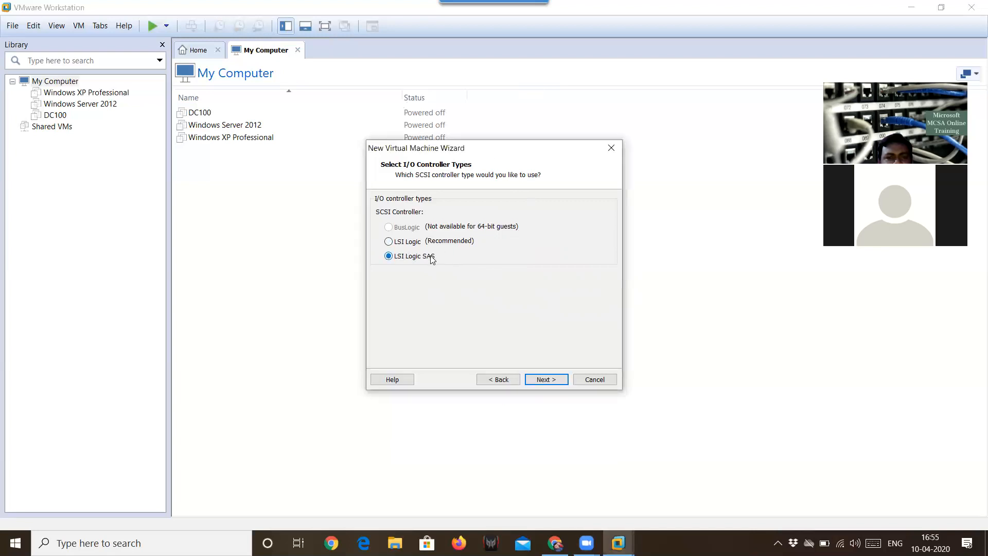
click(544, 378)
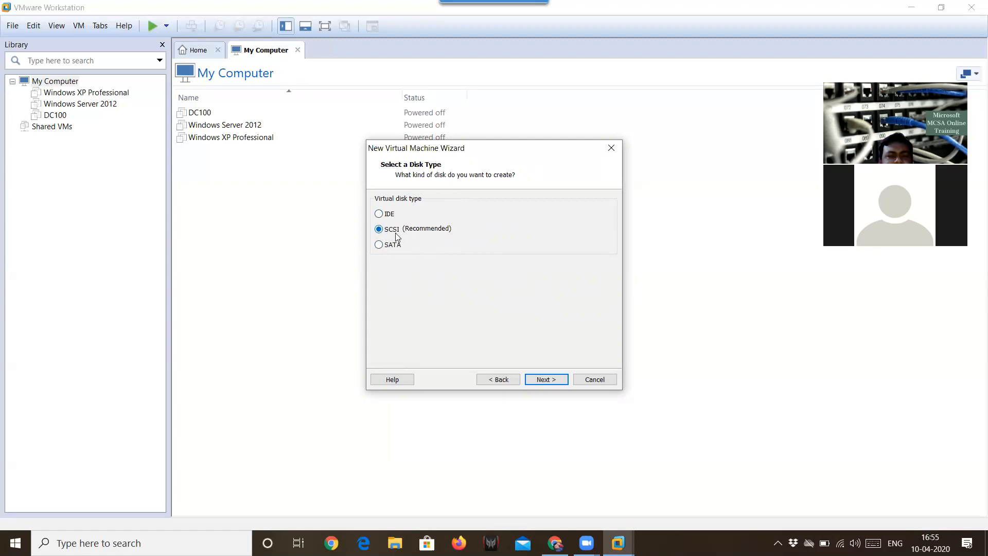
click(498, 379)
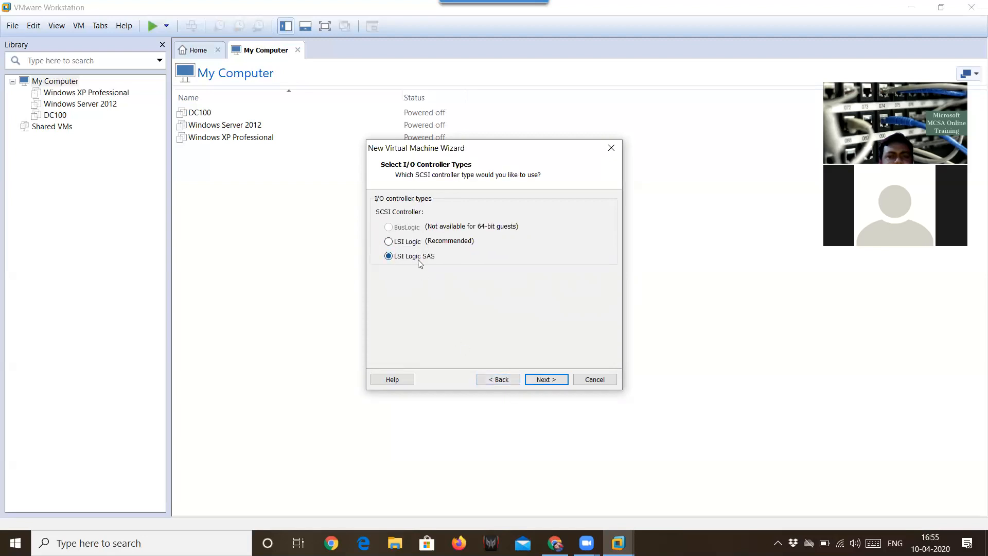
click(546, 379)
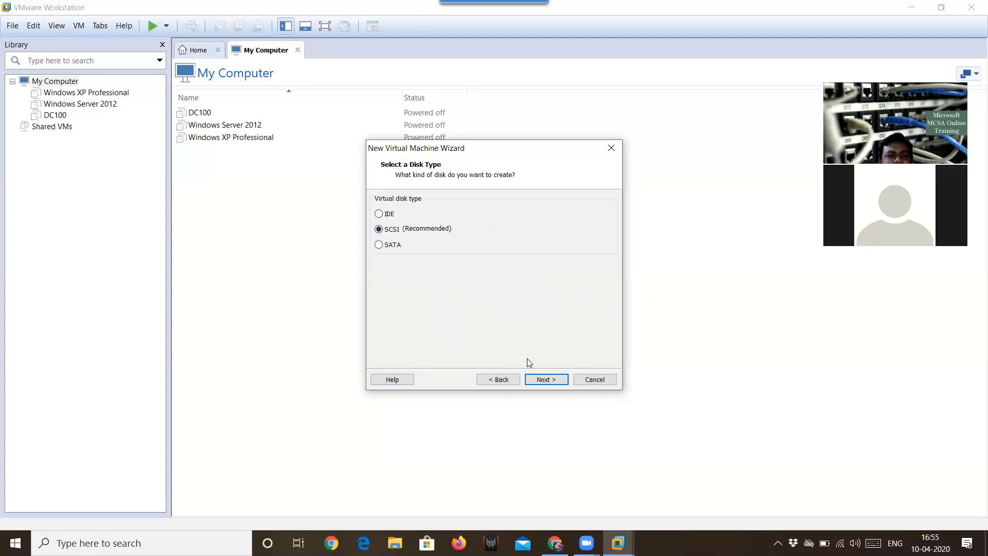
Step: Keep the SCSI disk type and create a new virtual disk of 500 GB stored as a single file
click(548, 379)
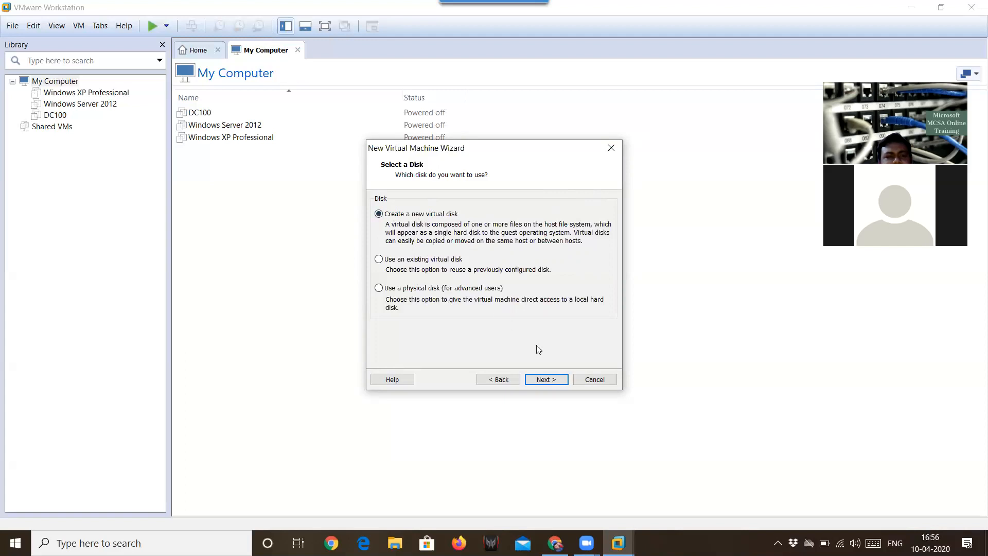
click(551, 381)
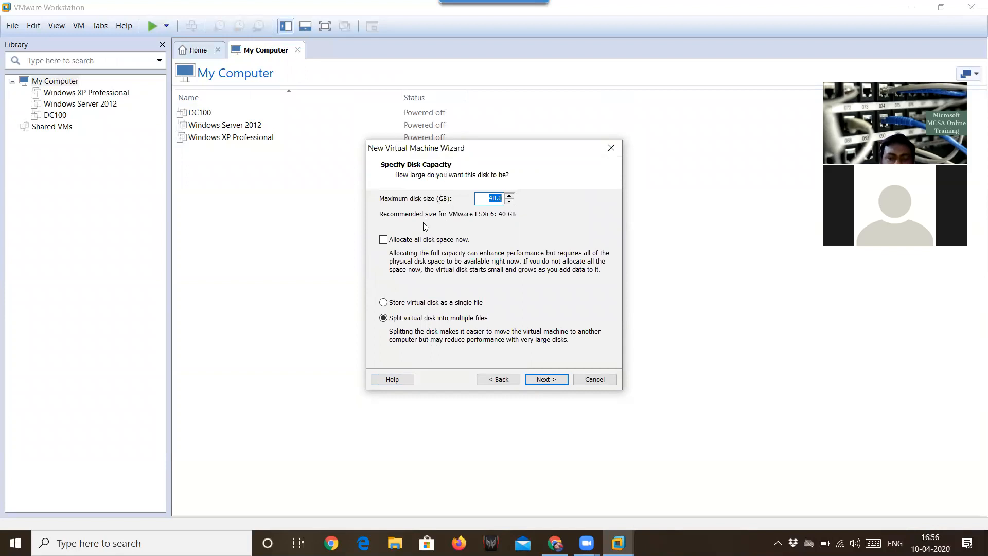
key(BackSpace)
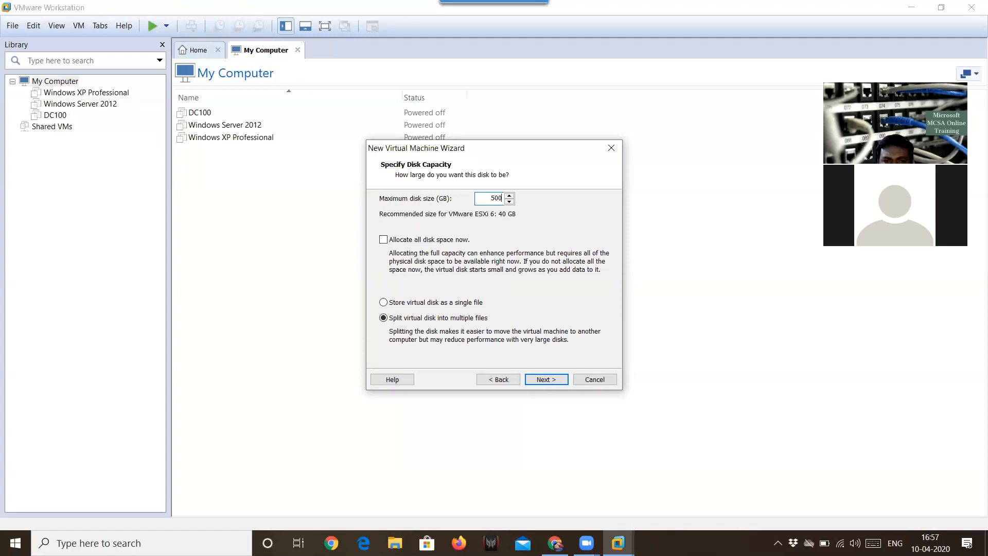
click(414, 305)
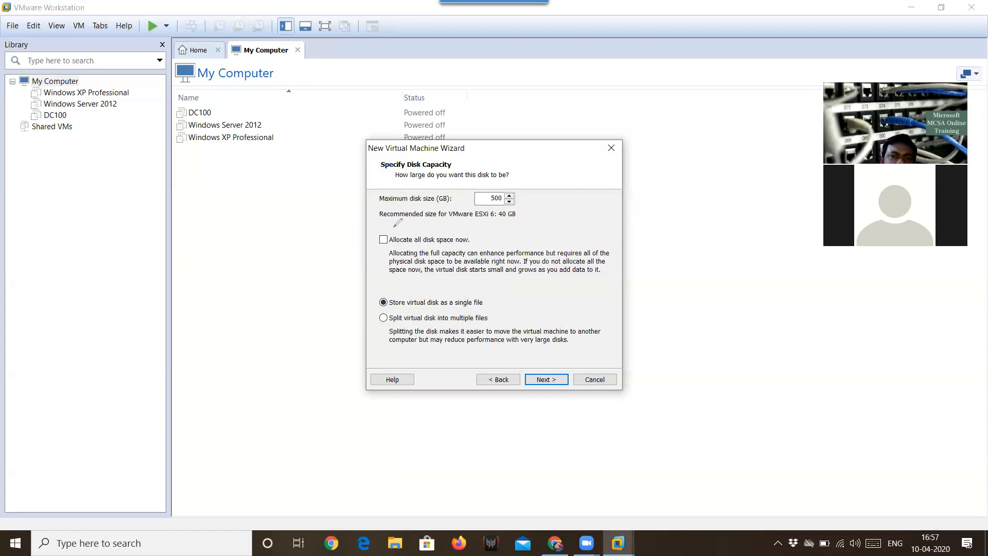
Step: Circle the disk space allocation checkbox, underline "space now", add a cross beside it, and handwrite a circled number near the disk size
mouse_move(394, 224)
mouse_down()
mouse_move(366, 246)
mouse_move(468, 245)
mouse_up()
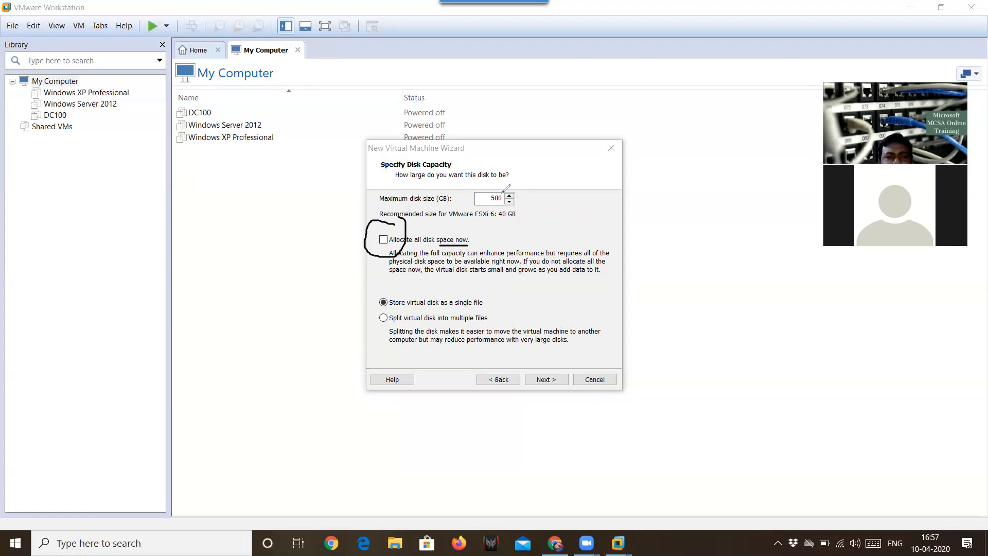
drag(519, 198, 527, 199)
mouse_move(498, 237)
mouse_down()
mouse_move(508, 246)
mouse_move(501, 248)
mouse_up()
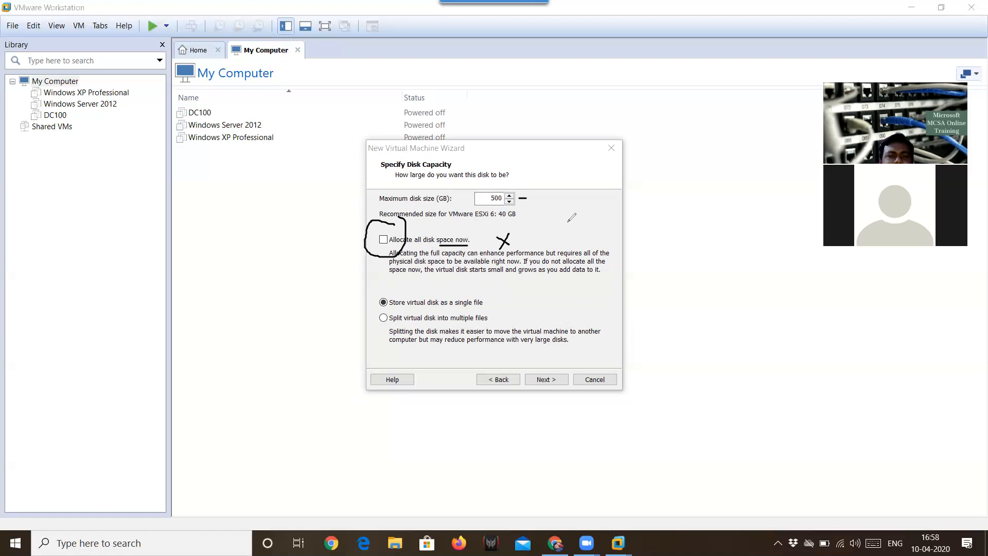
mouse_move(572, 209)
mouse_down()
mouse_move(575, 250)
mouse_move(605, 211)
mouse_move(558, 237)
mouse_move(569, 251)
mouse_move(586, 216)
mouse_move(592, 226)
mouse_up()
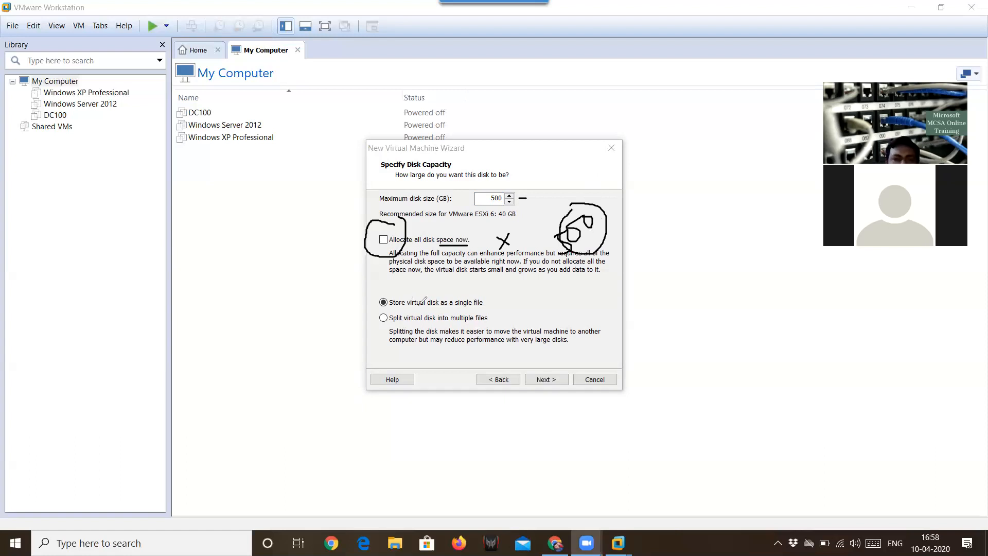
Step: Tick the single-file storage option with the annotation pen and clear all annotations
drag(482, 307, 504, 305)
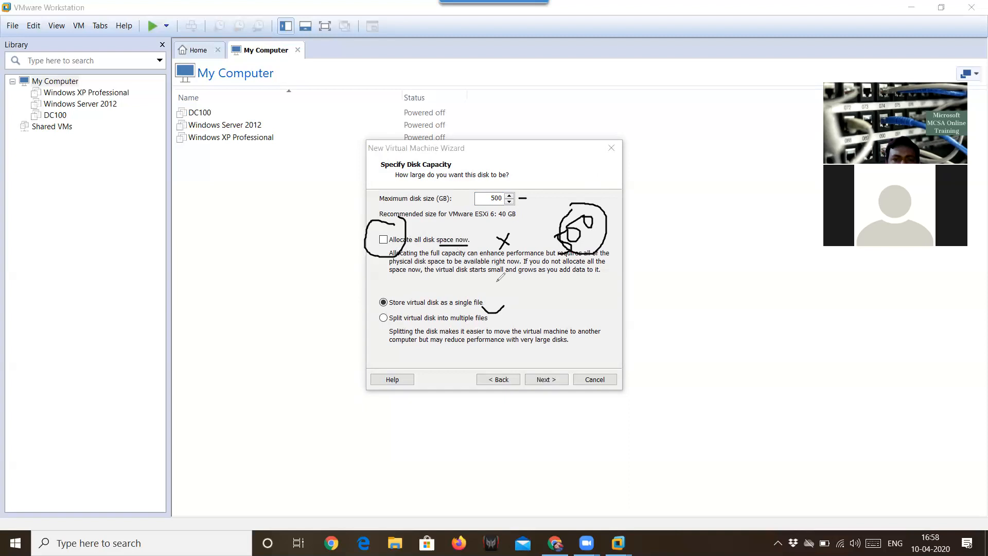
mouse_move(603, 230)
mouse_down()
mouse_move(627, 201)
mouse_move(634, 211)
mouse_up()
click(655, 98)
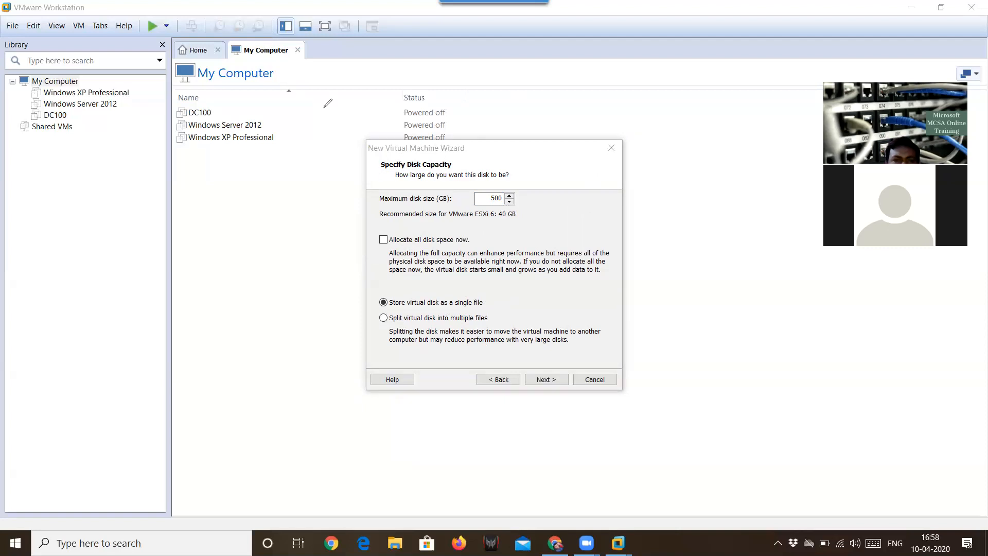
Step: Continue to the disk file, keep VMware ESXi 6.vmdk as its name and proceed to the settings summary
click(551, 382)
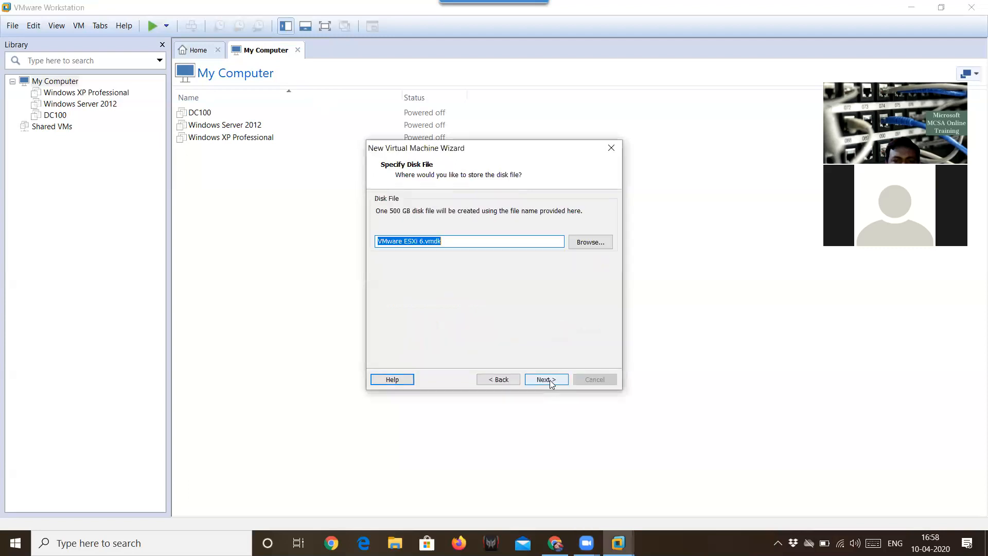
click(461, 242)
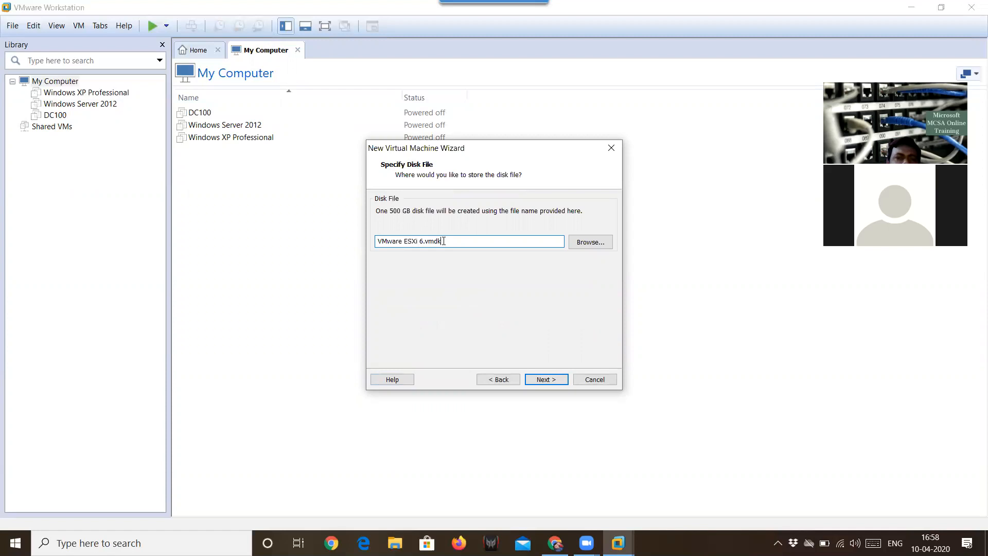
drag(442, 240, 373, 242)
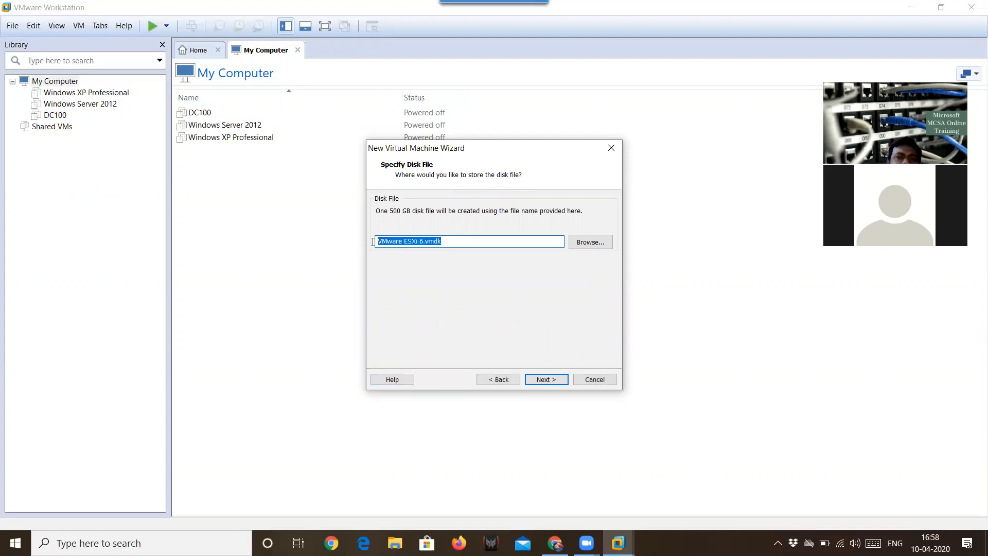
click(465, 242)
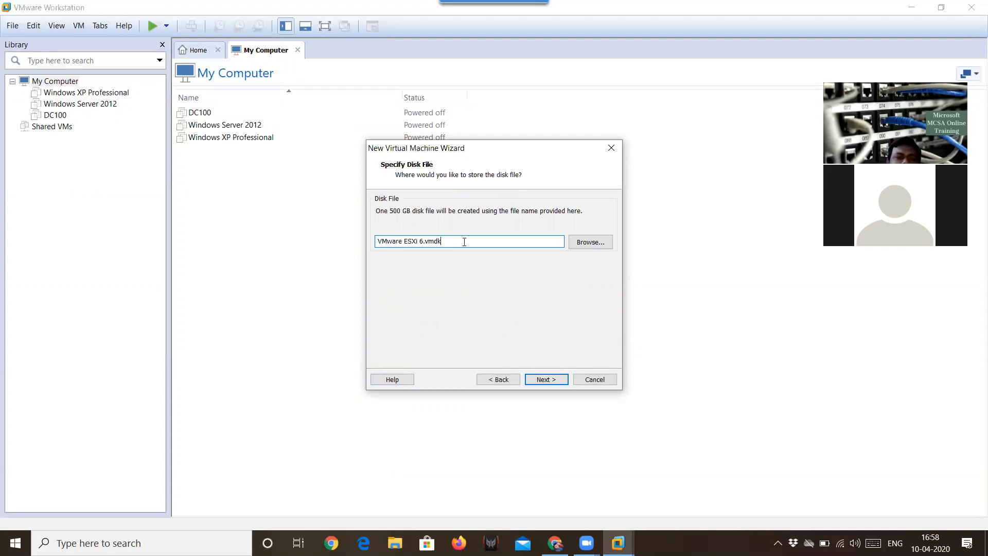
click(552, 382)
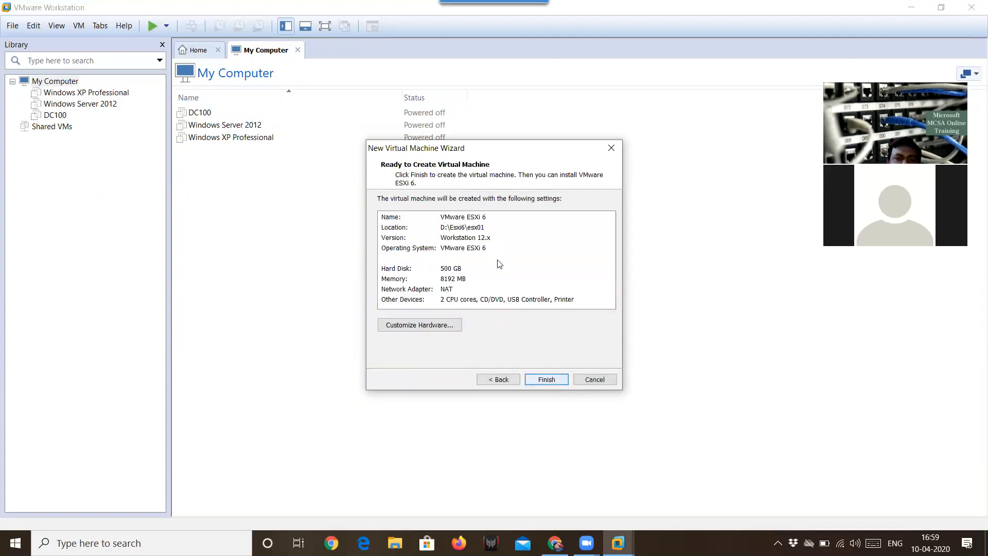
Step: Review the processors, network adapter, USB controller, display and memory under hardware customization, and finish creating the virtual machine
click(432, 325)
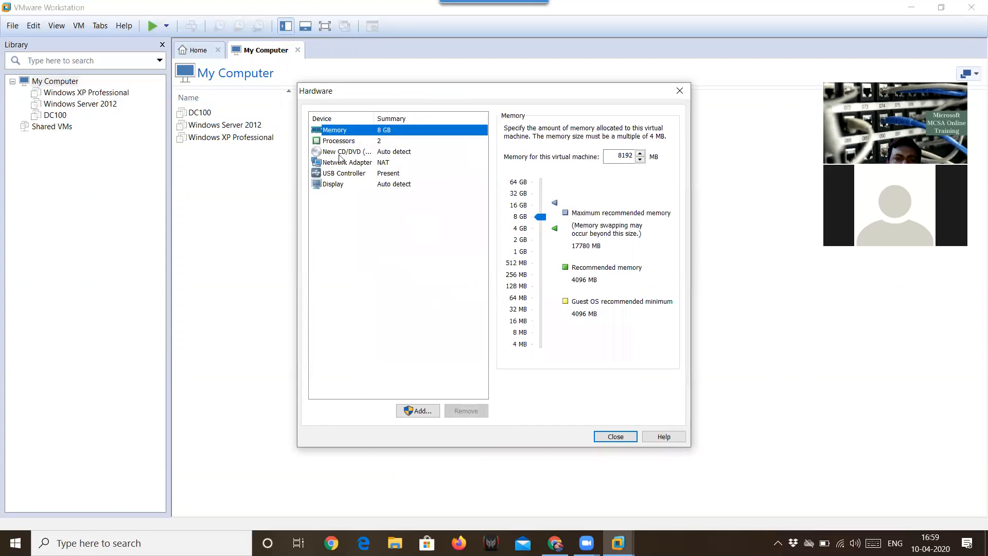
click(389, 141)
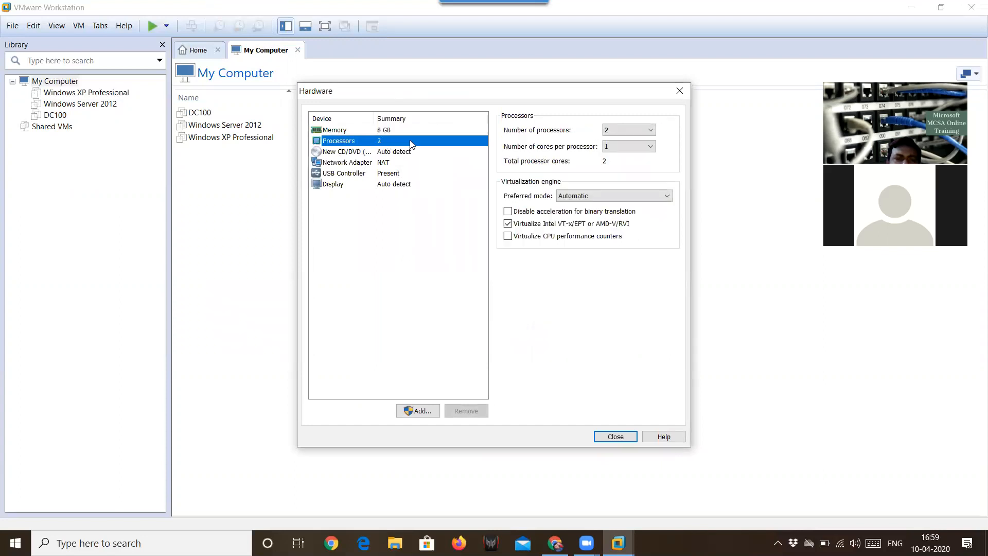
click(387, 163)
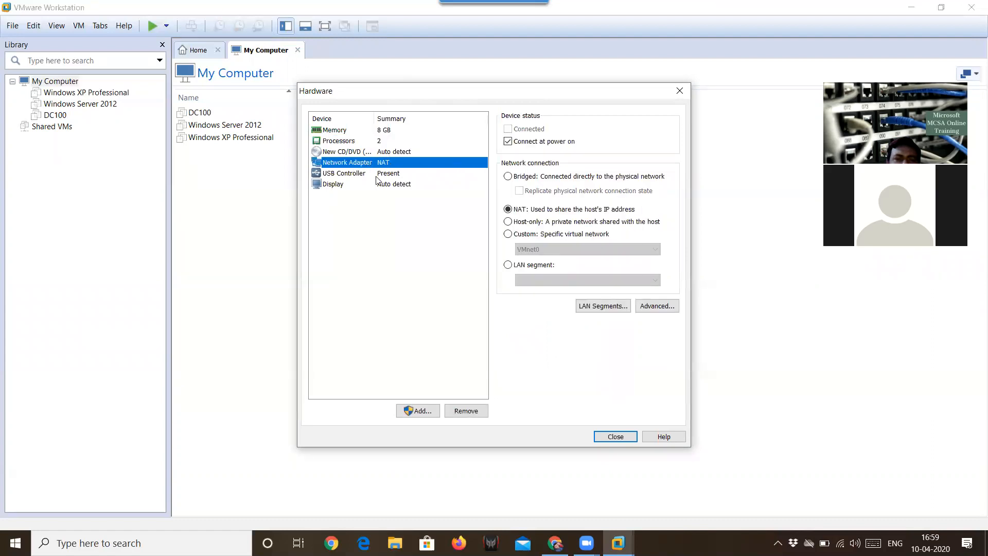
click(393, 176)
click(413, 187)
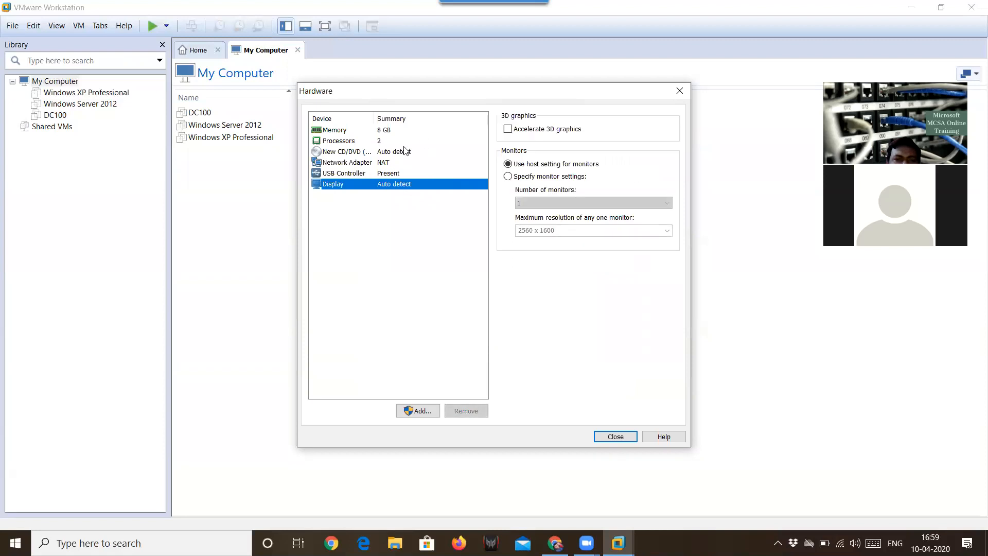
click(362, 131)
click(615, 437)
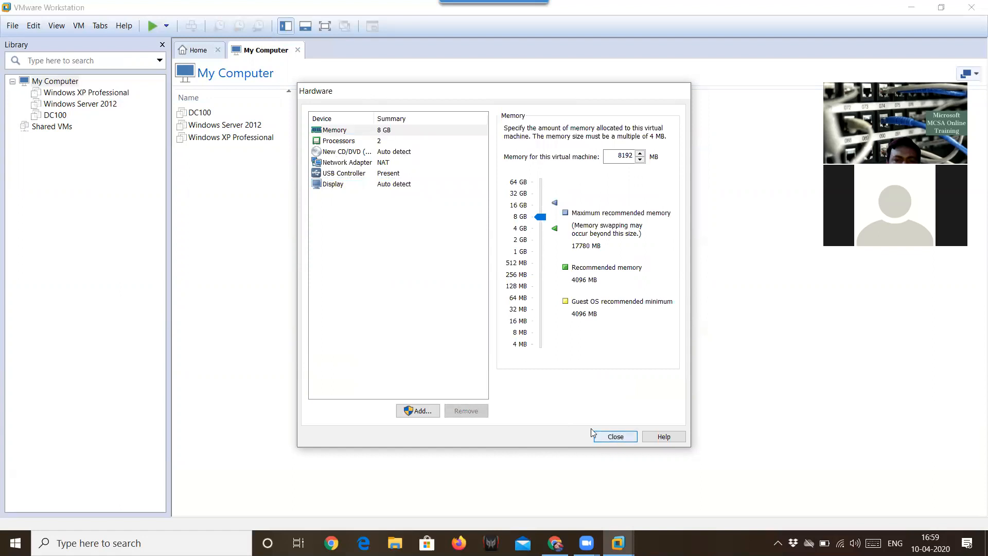
click(545, 379)
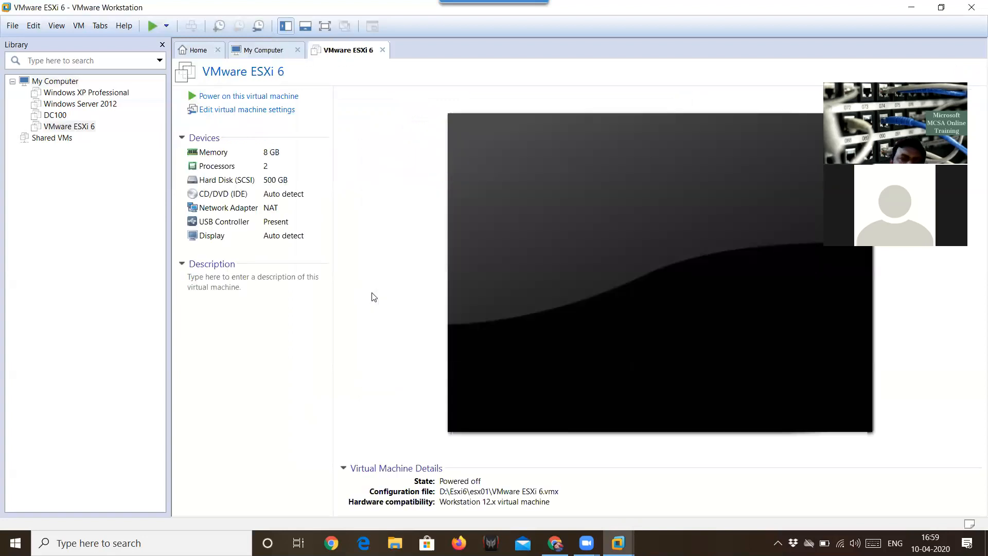
Step: Set the virtual machine's CD/DVD drive to use the VMware-VMvisor-Installer-6.7.0.update02-13006603.x86_64 ISO image from Data (D:) and save the settings
click(211, 110)
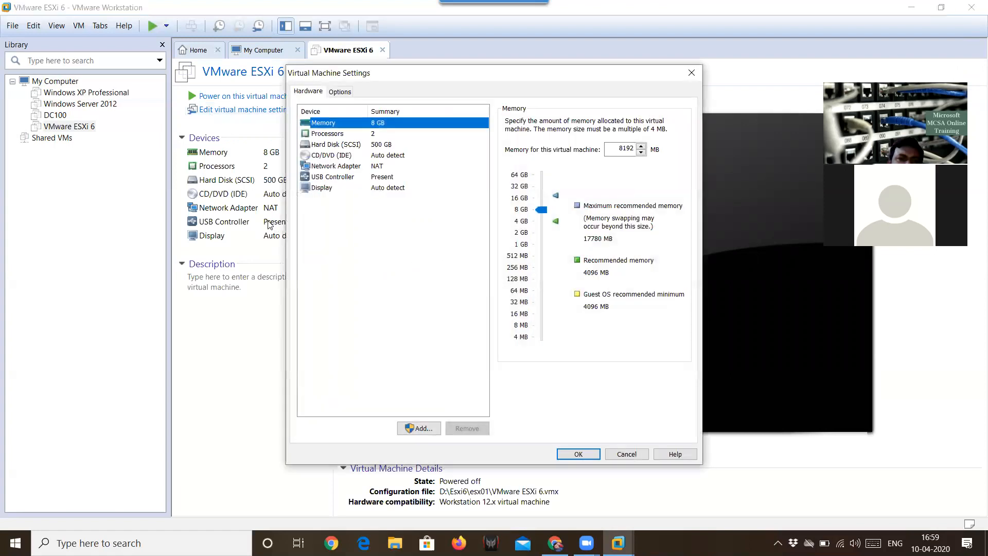
click(345, 156)
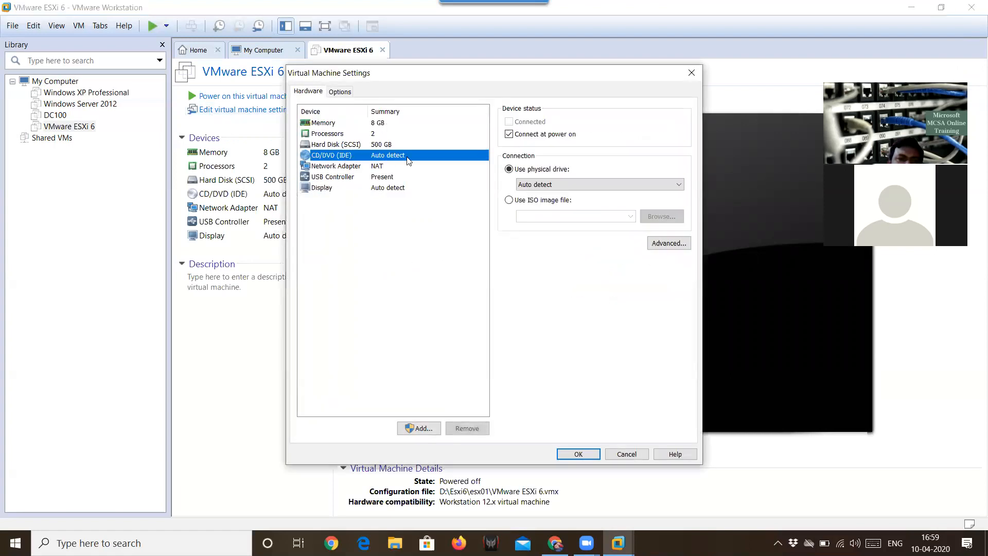
click(532, 201)
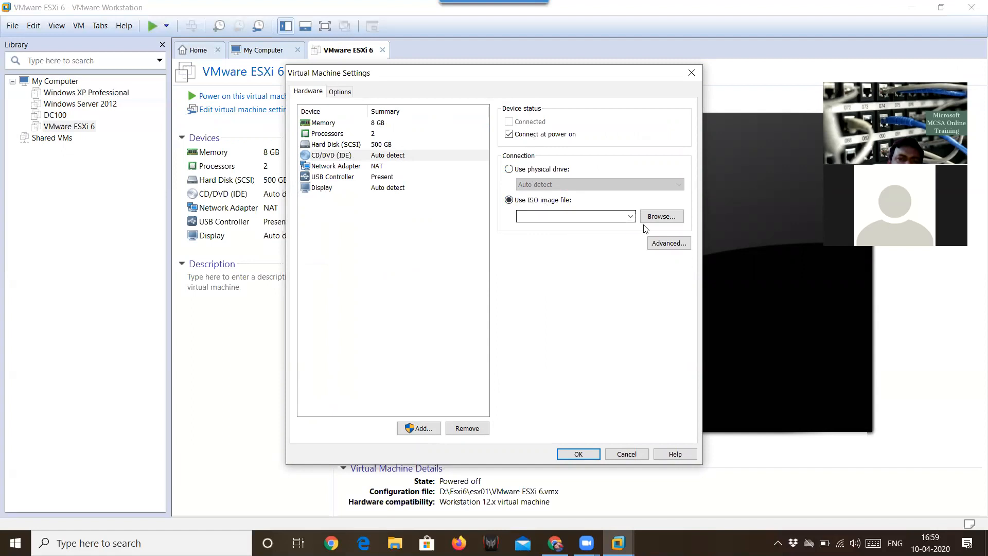
click(661, 216)
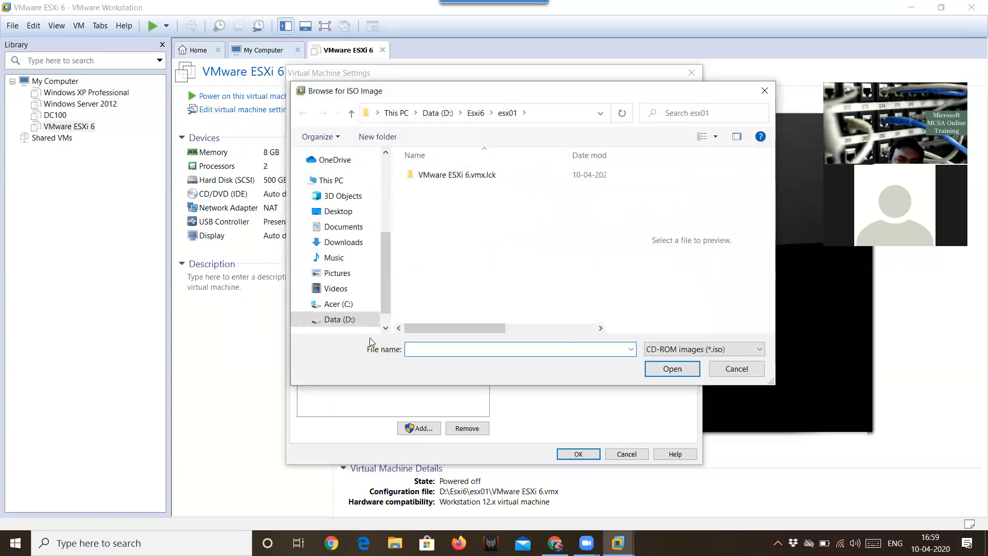
scroll(350, 314, down, 1)
click(339, 299)
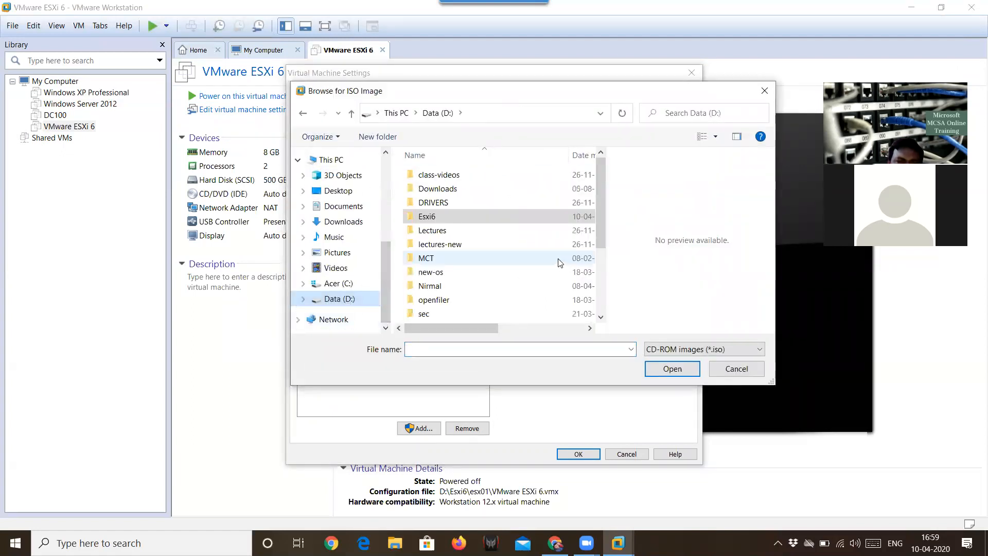
drag(599, 193, 612, 299)
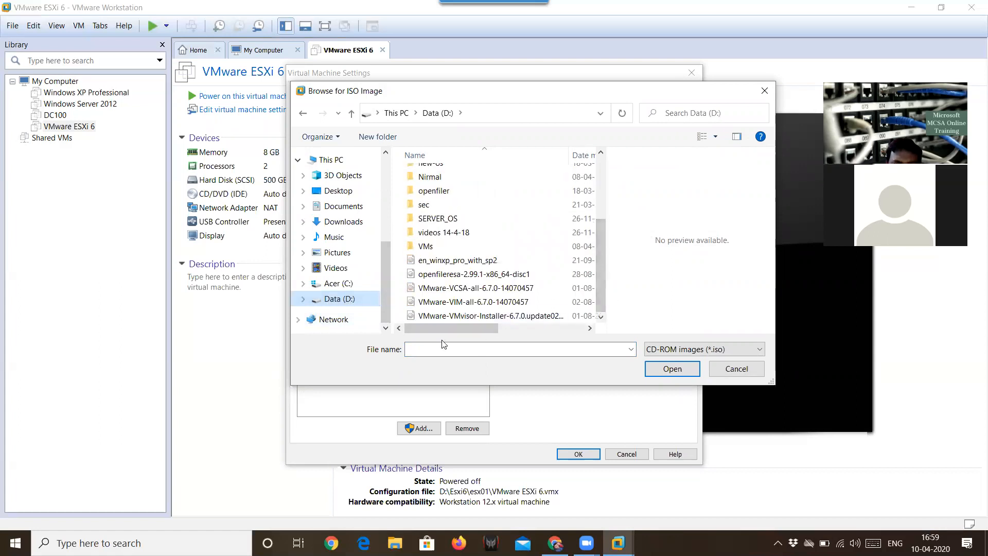
click(443, 316)
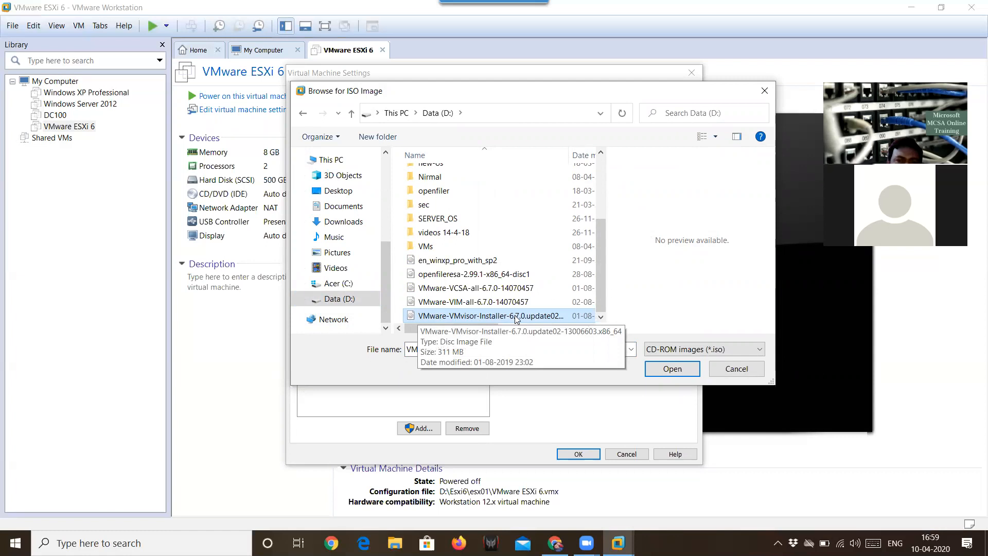
click(670, 369)
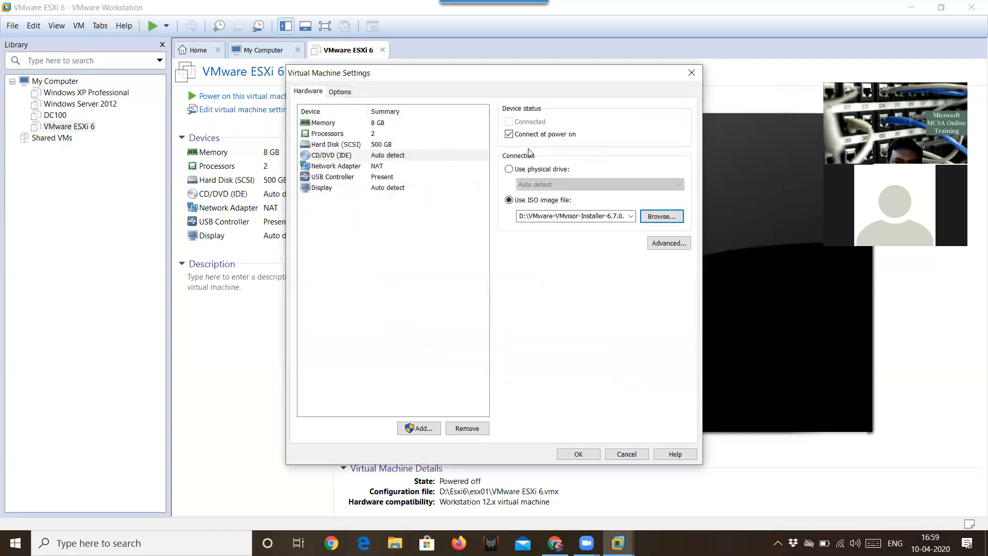
click(577, 453)
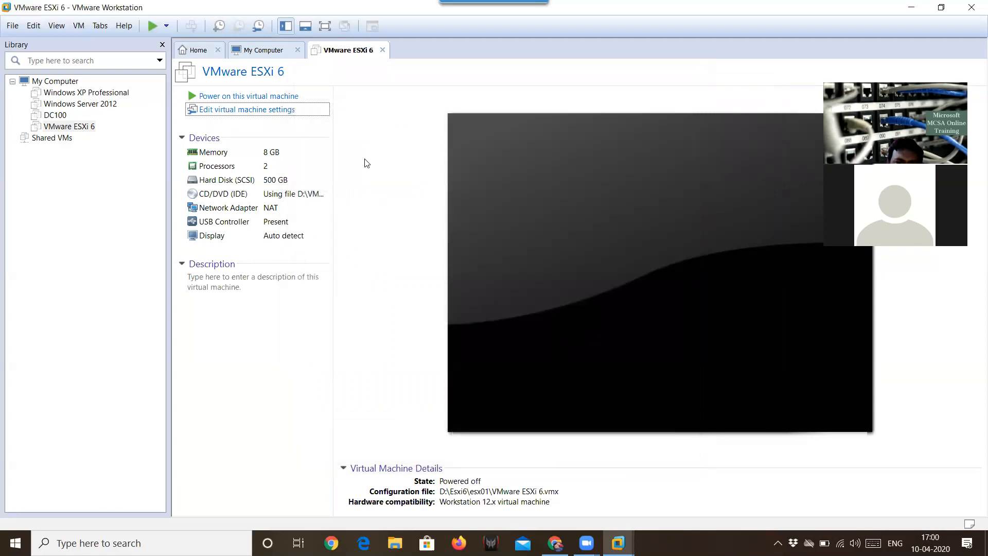
Step: Power on the VMware ESXi 6 virtual machine, dismiss the removable devices hint, and let the ESXi installer load
click(223, 96)
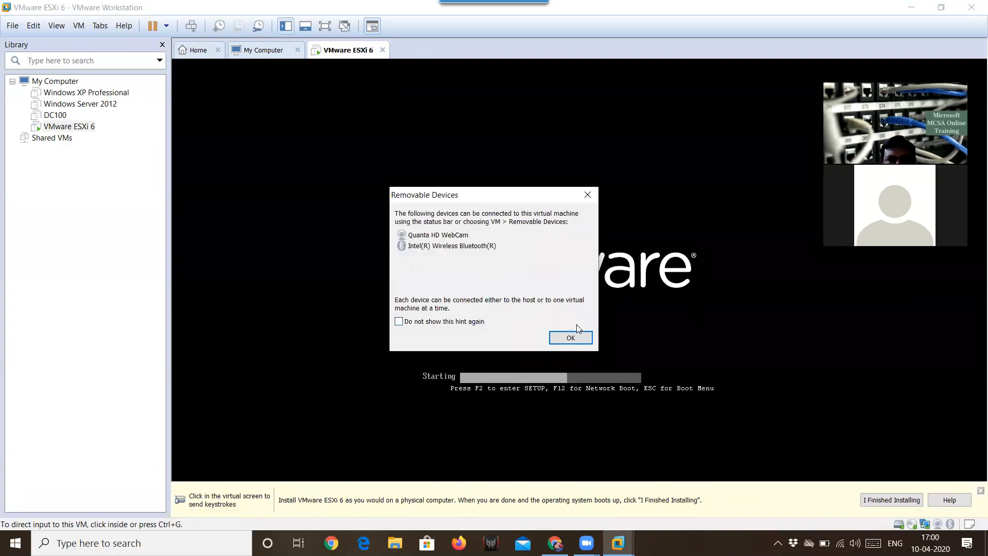
click(583, 337)
click(611, 227)
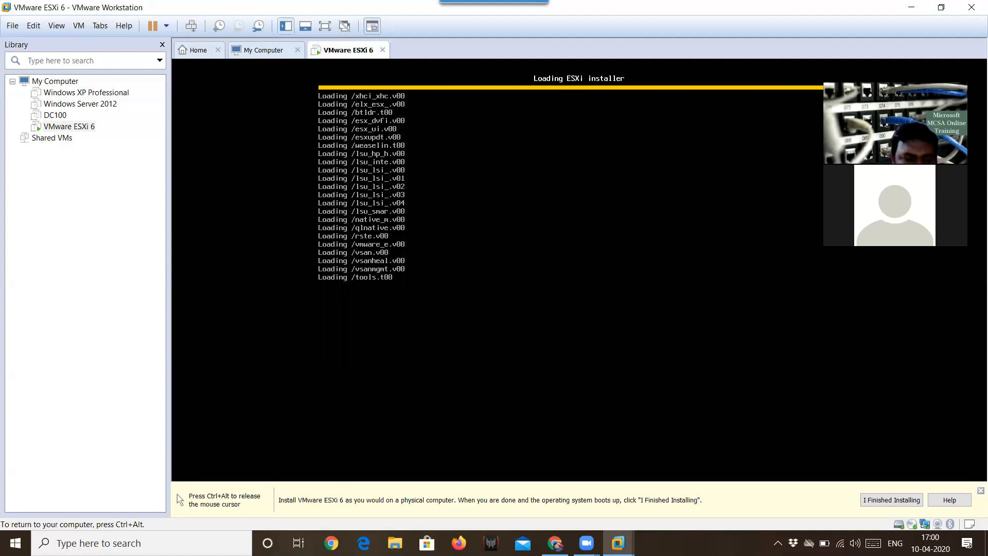
key(ctrl+alt)
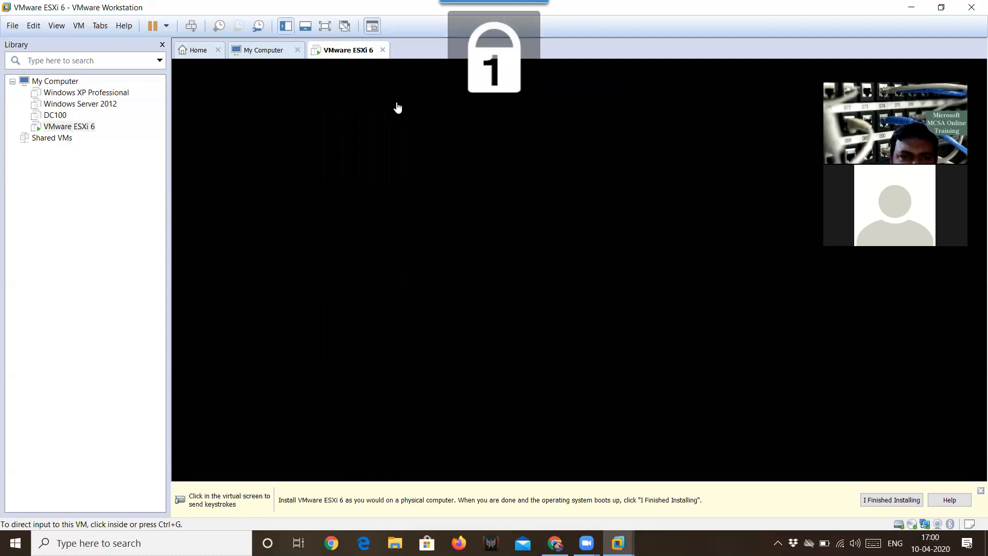
Step: Minimize VMware Workstation, switch to Chrome and open a new browser tab
key(alt+Tab)
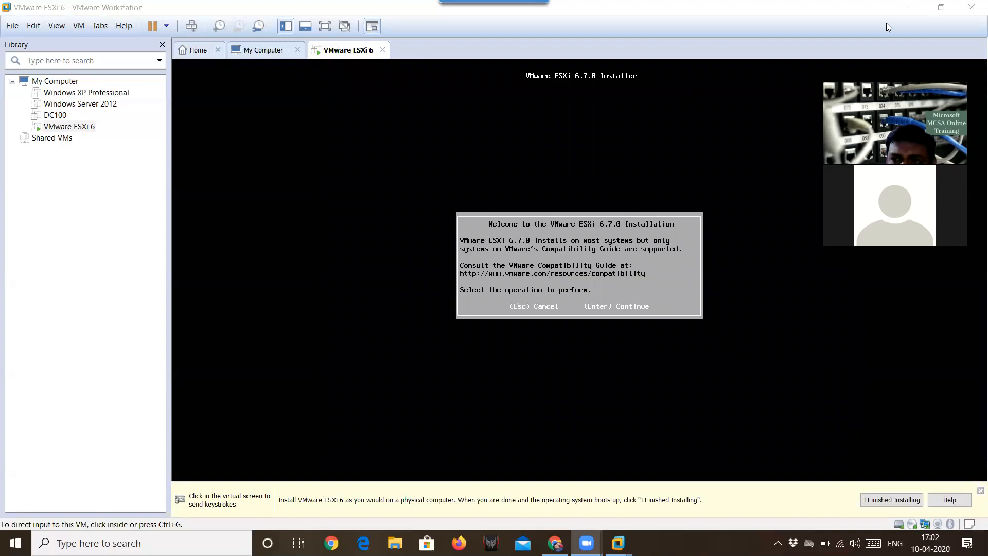
click(911, 7)
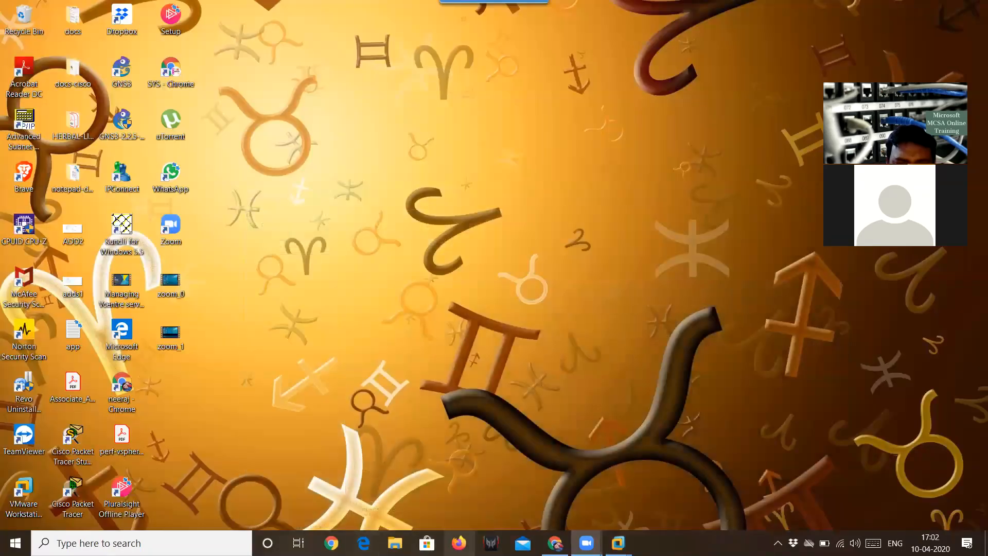
click(555, 543)
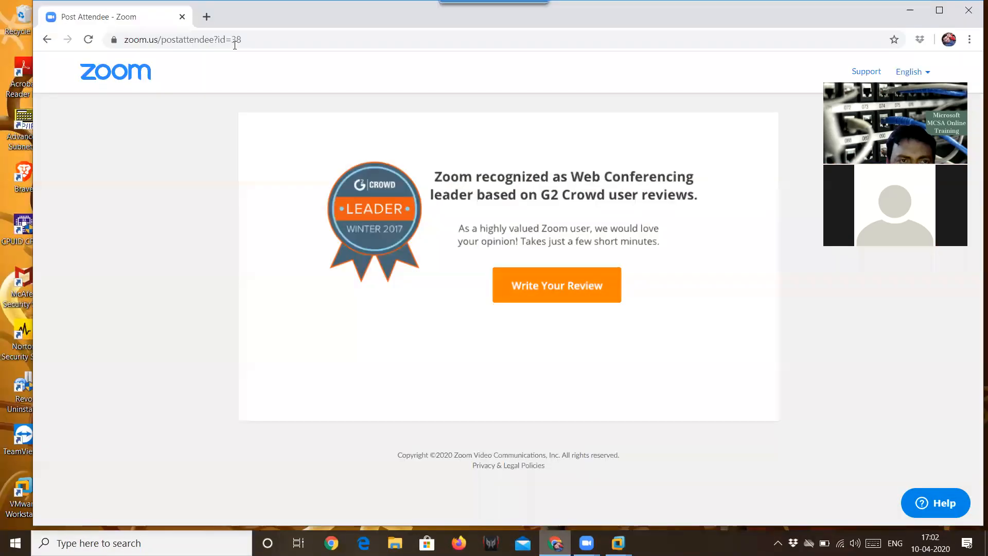
click(201, 19)
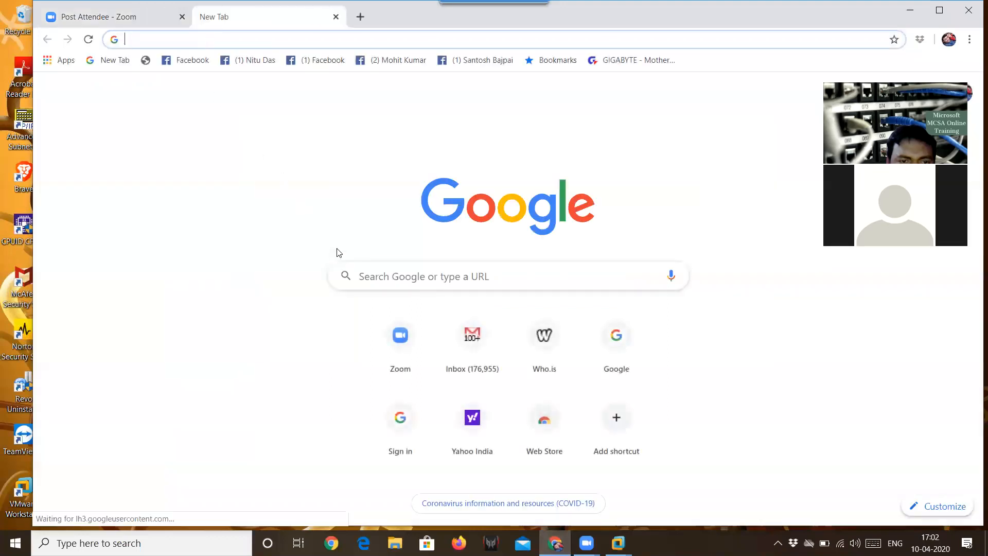
Step: Begin the web address with "vmware .com/" and check the compatibility guide's address on the ESXi installer screen before returning to Chrome
click(350, 275)
text(v)
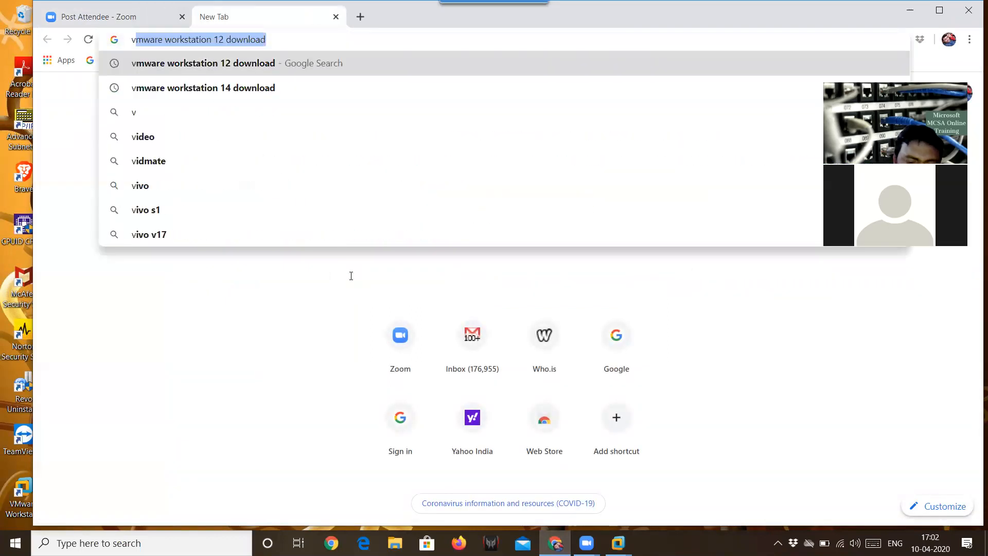
text(mware)
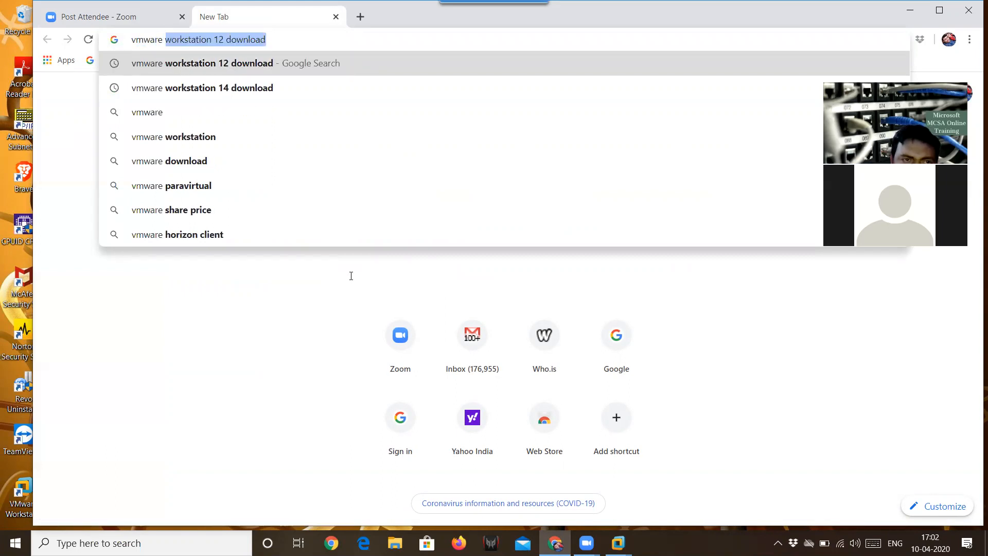
key(BackSpace)
text(.co)
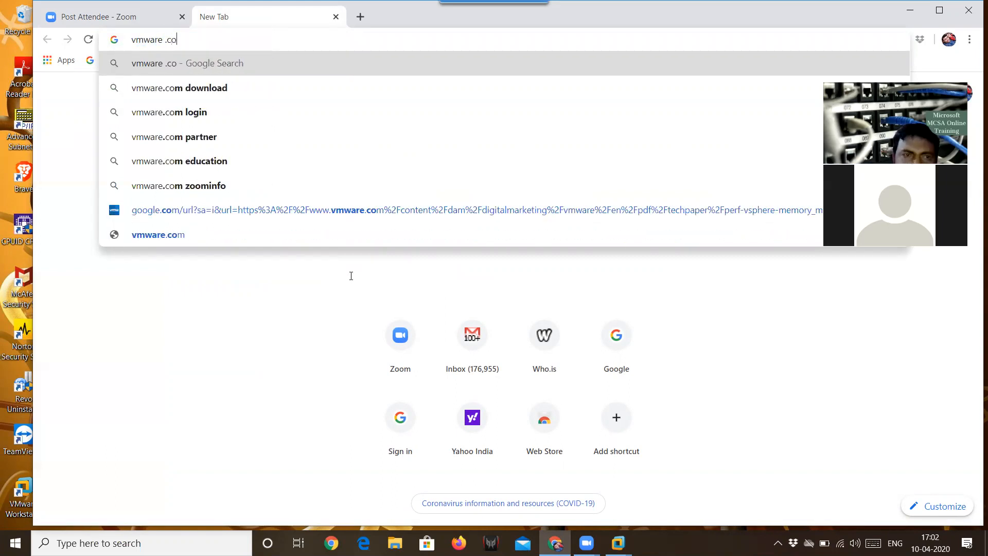
text(m/)
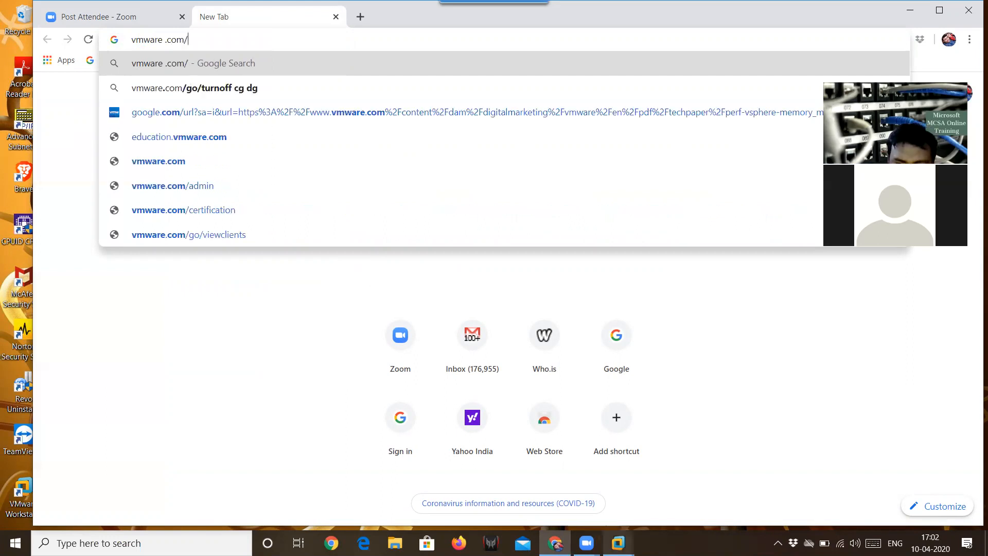
mouse_move(618, 543)
click(890, 453)
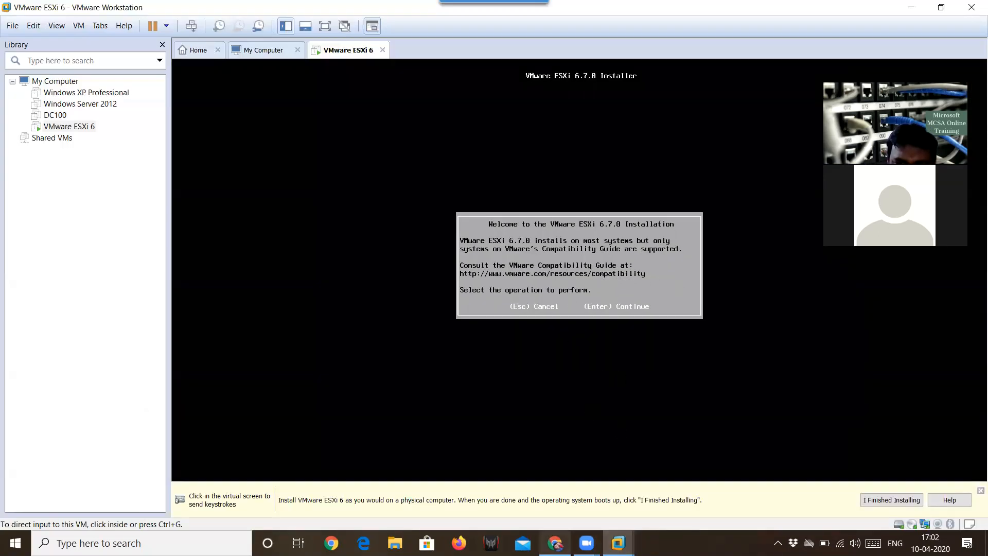
click(543, 540)
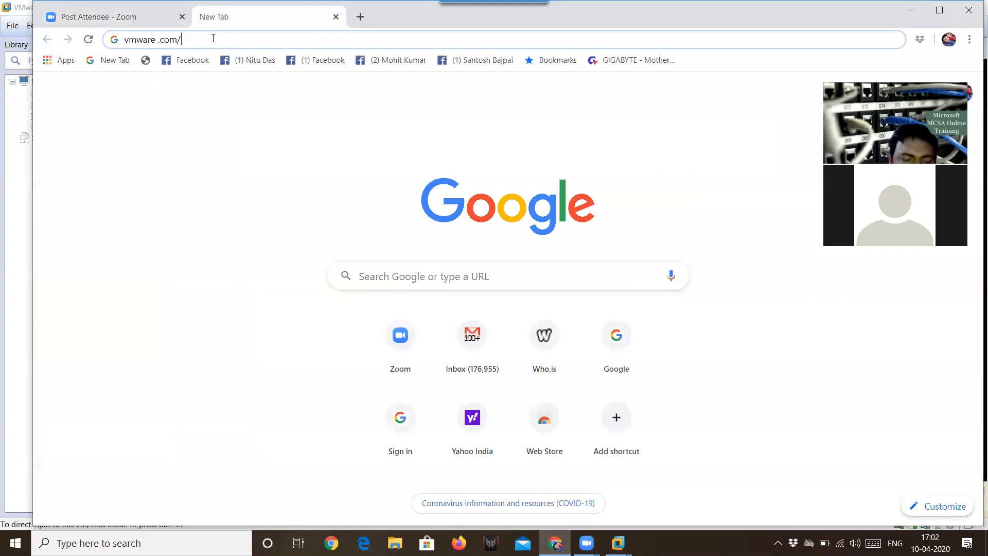
text(res)
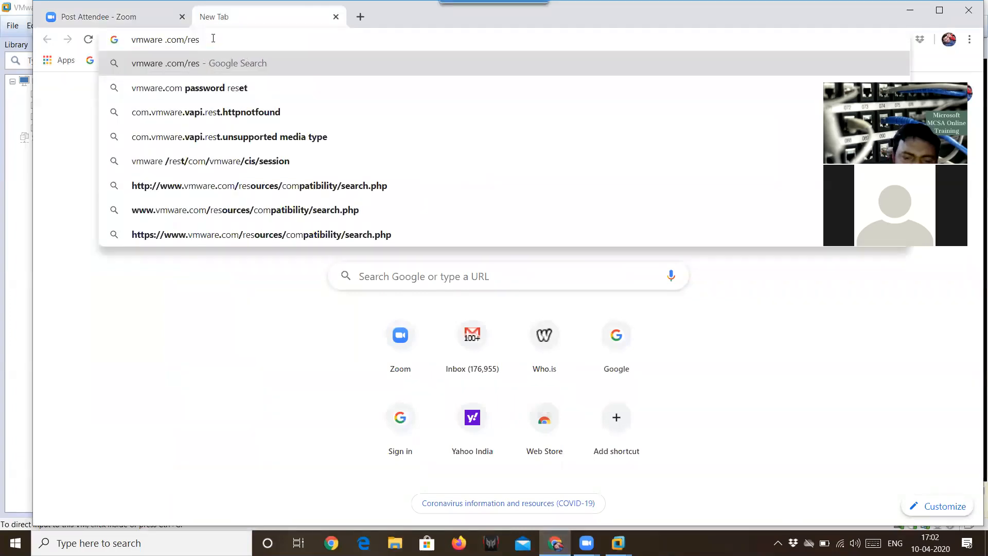
text(orces)
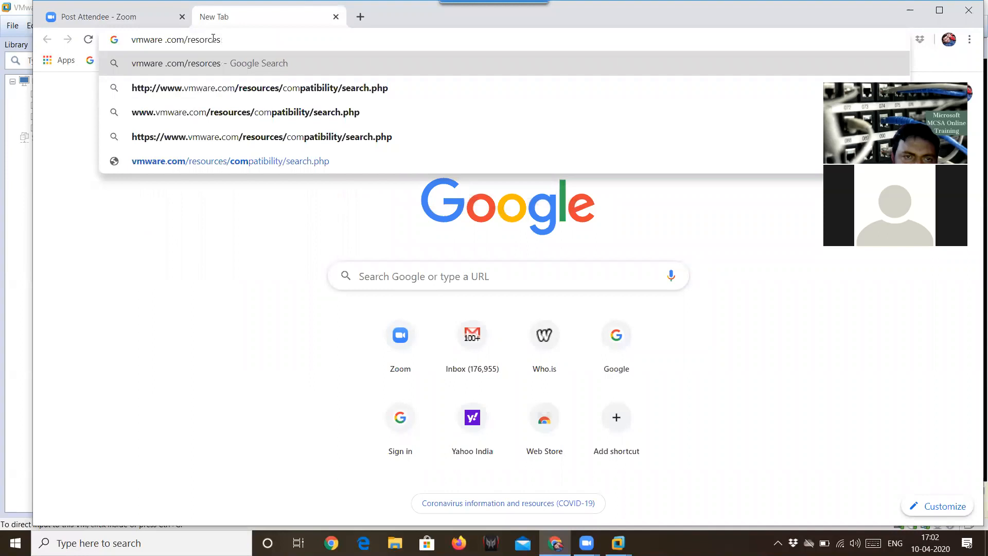
key(Down)
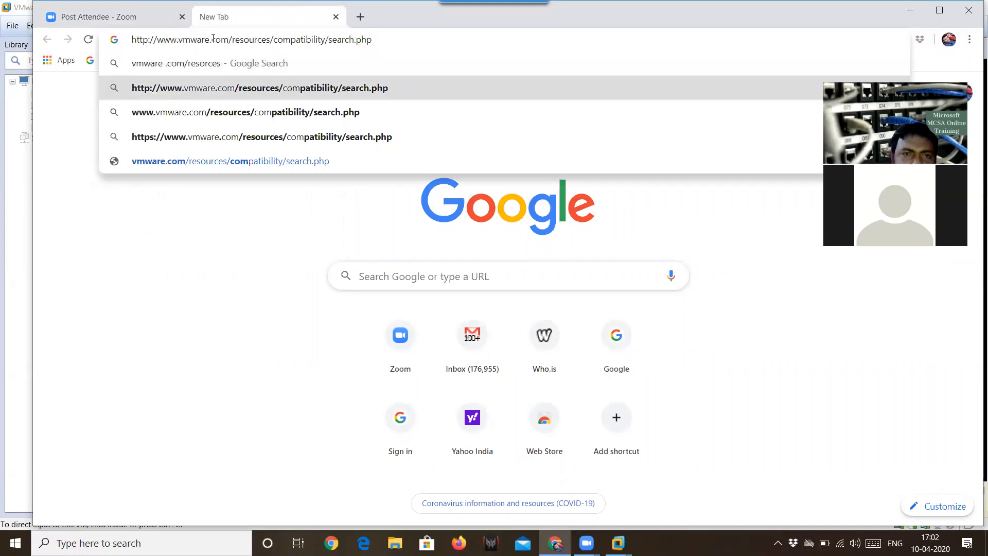
key(Return)
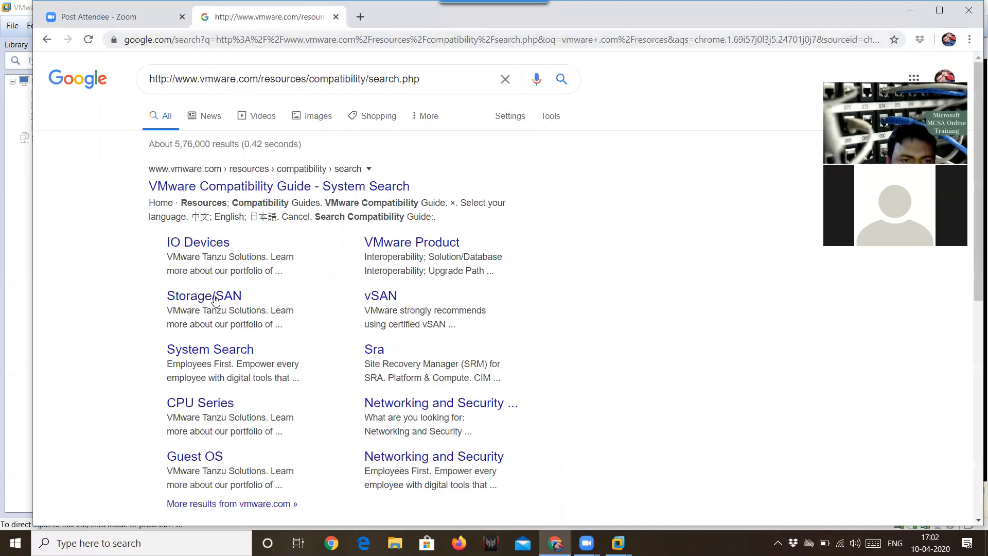
click(242, 187)
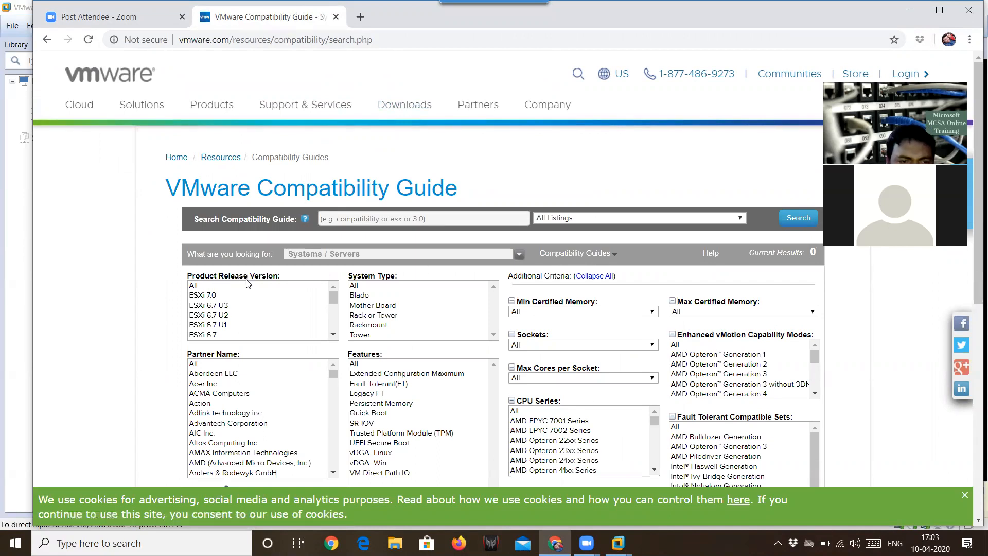
Step: Choose ESXi 6.7 U2 as the product release version and go through the system types, ending with Rackmount selected
click(226, 315)
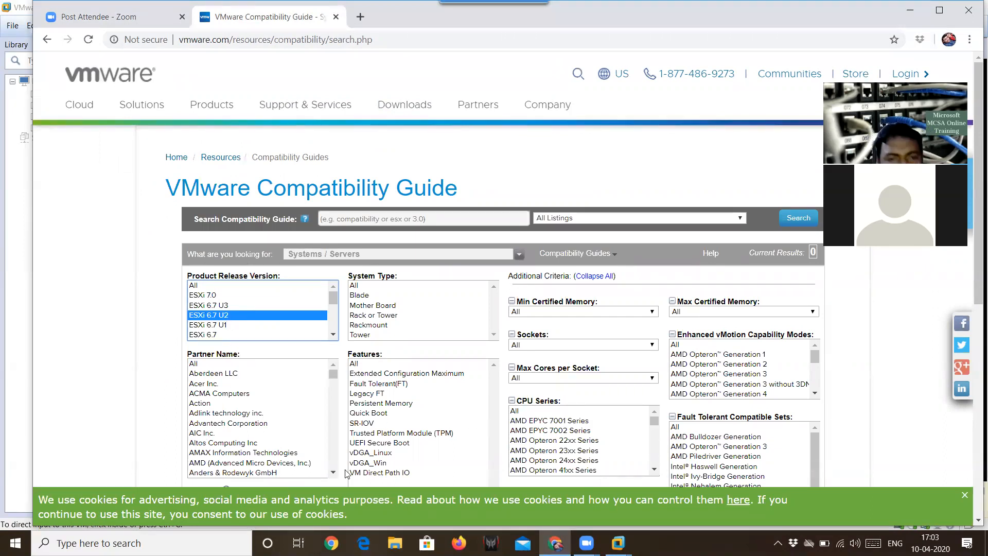
click(386, 307)
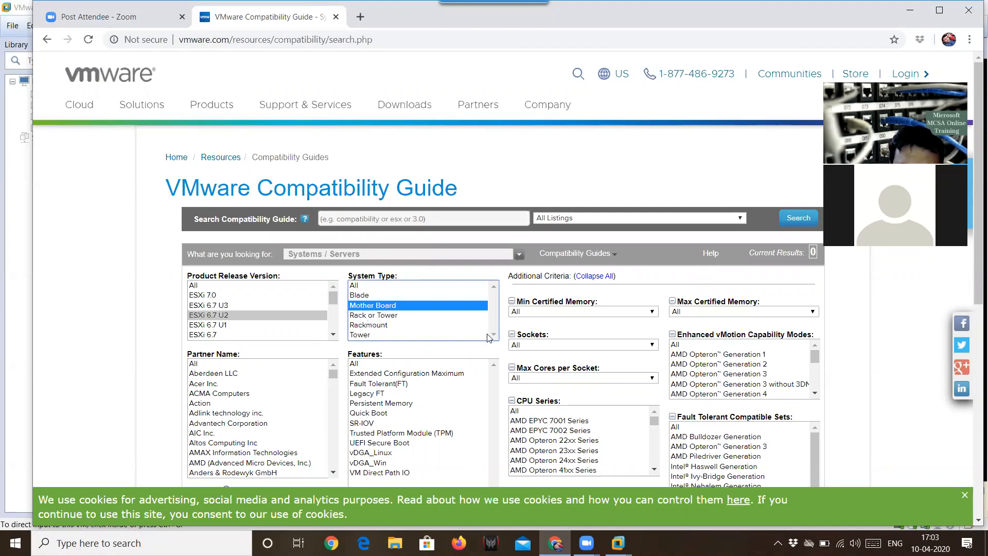
click(387, 316)
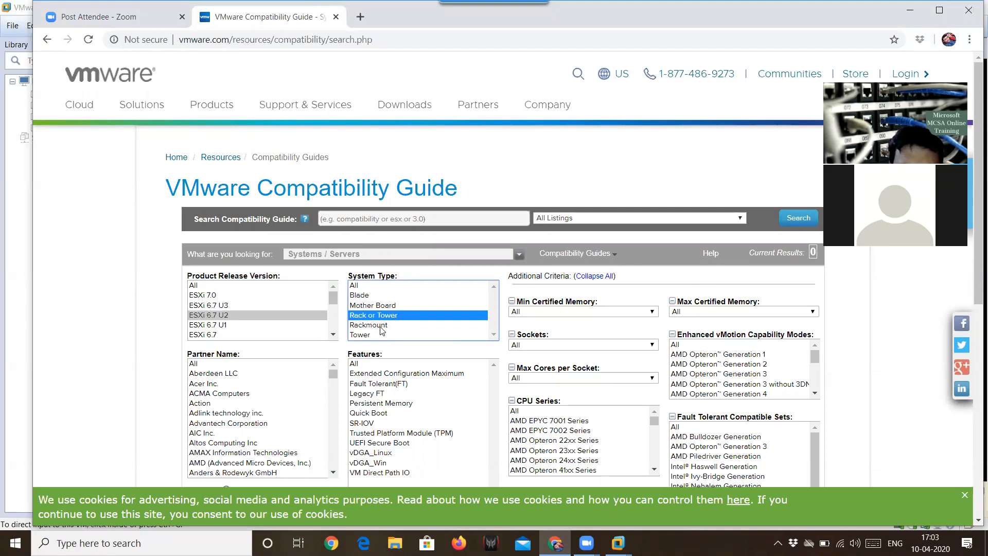
click(381, 326)
click(397, 336)
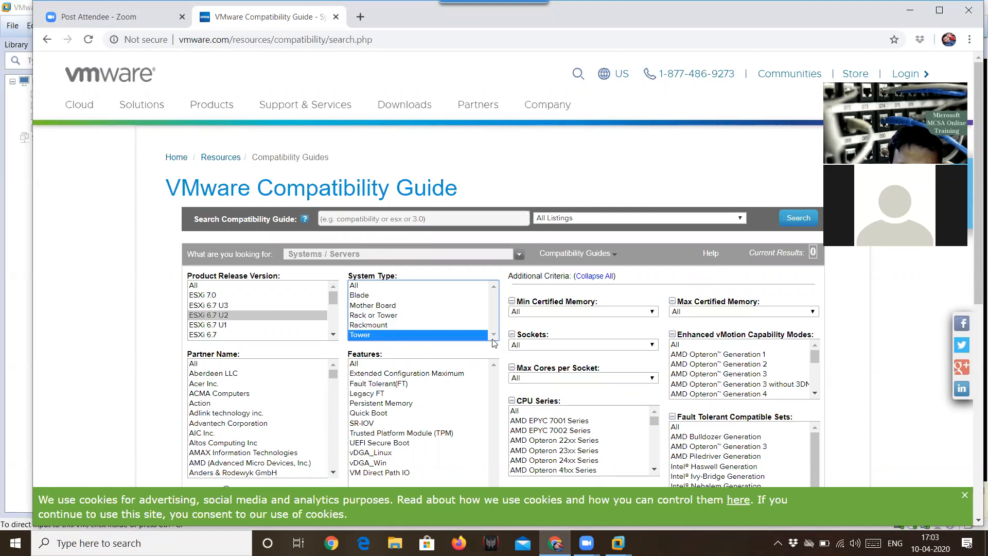
click(381, 294)
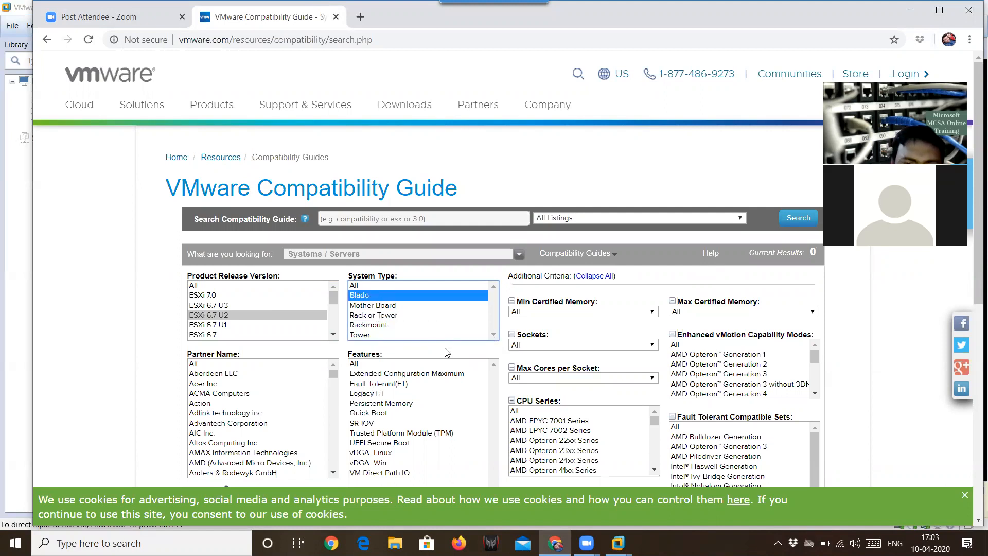
click(386, 306)
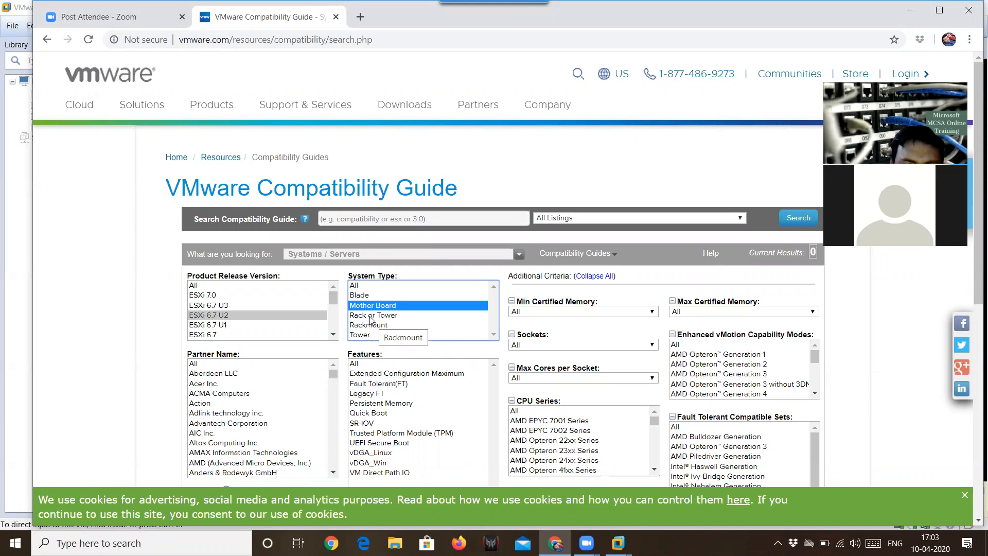
click(379, 316)
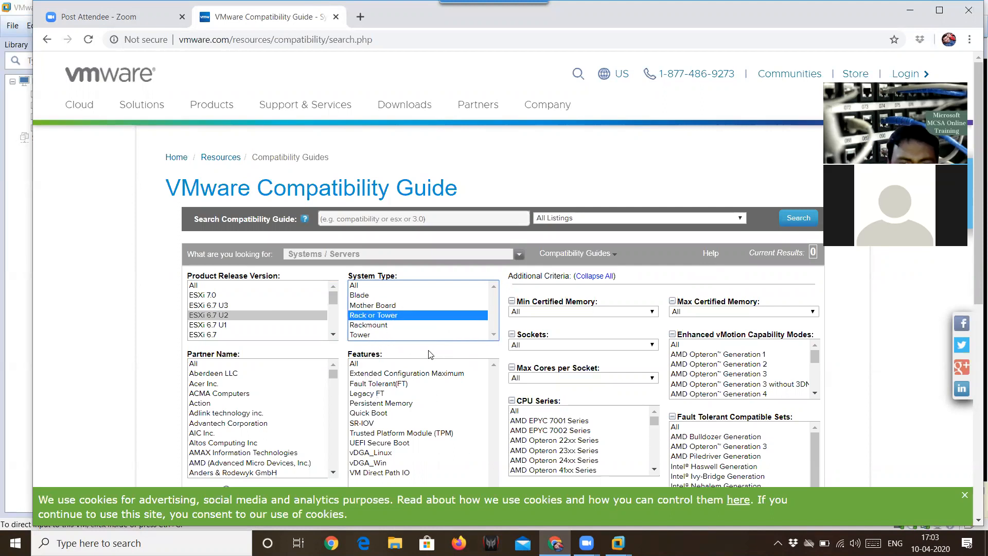
click(390, 327)
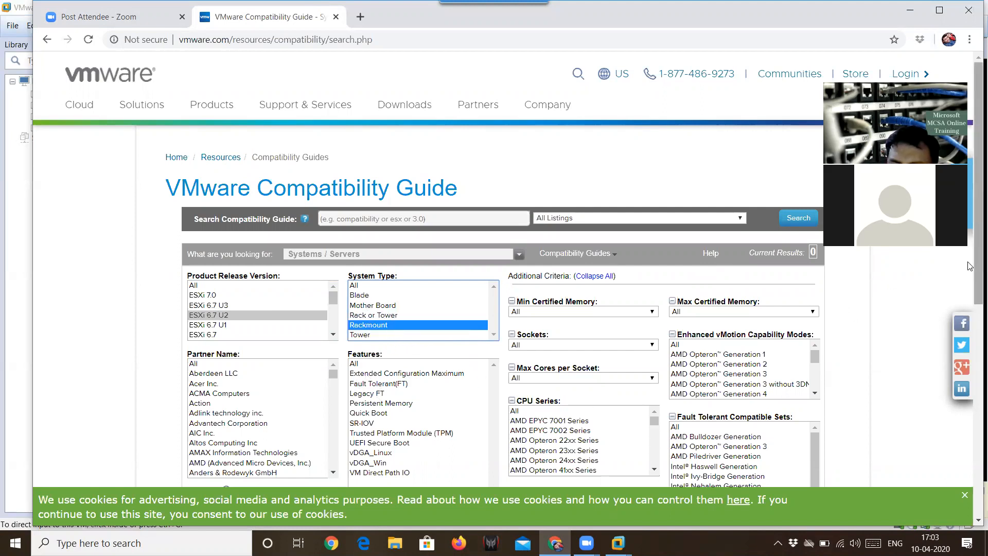
Step: Choose DELL as the partner name in the system search criteria
scroll(971, 275, down, 2)
drag(974, 283, 975, 294)
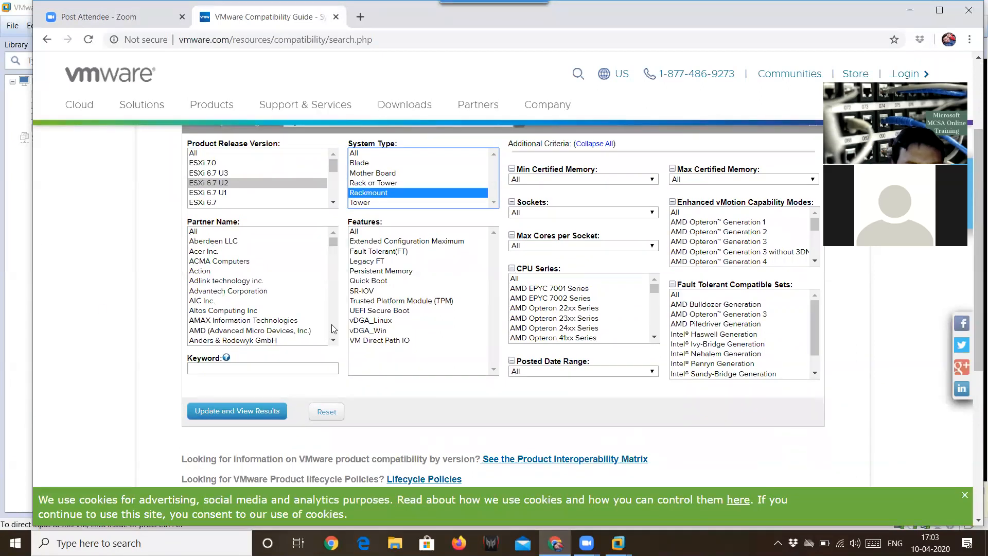
click(335, 343)
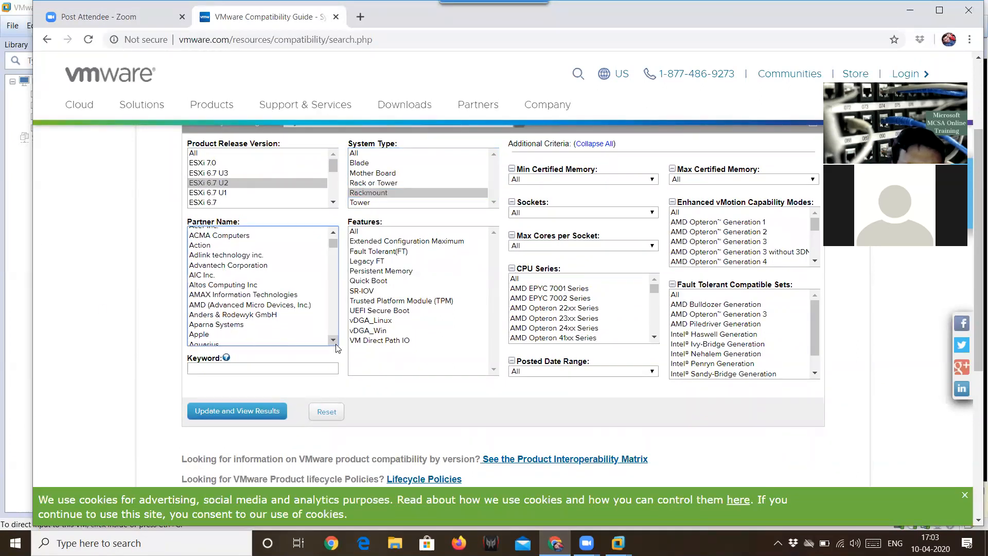
click(335, 343)
click(336, 344)
click(336, 343)
click(335, 344)
click(335, 344)
click(335, 344)
click(335, 343)
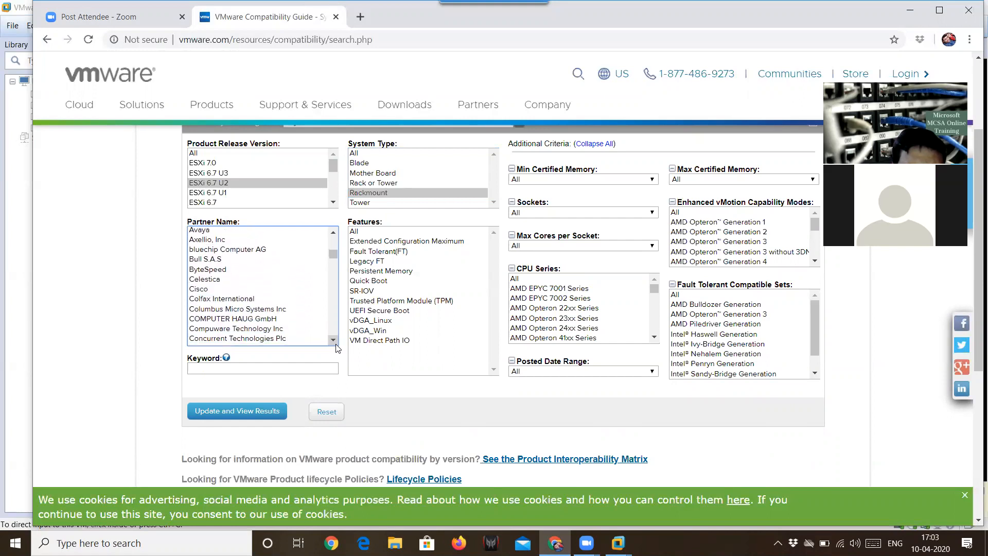
click(334, 342)
click(334, 343)
click(335, 343)
click(212, 311)
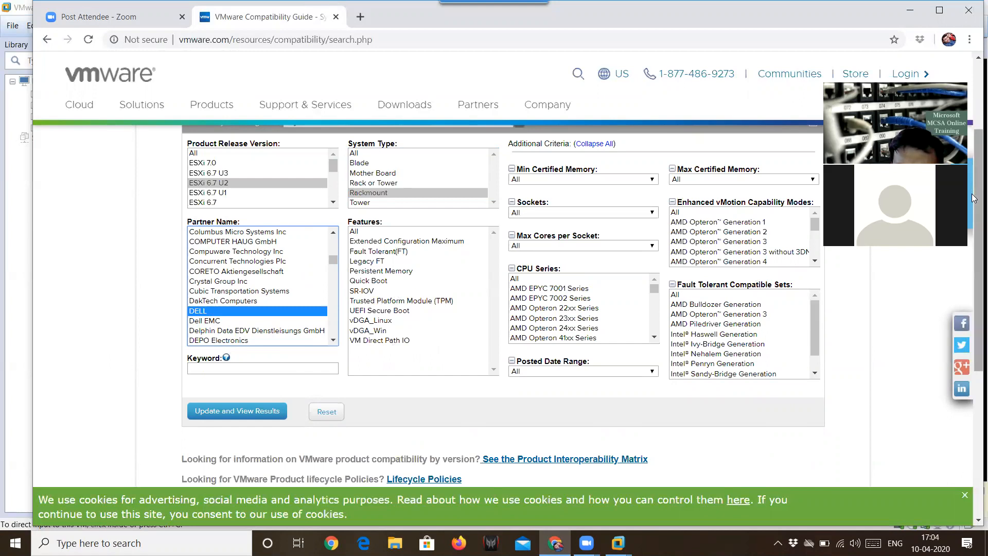
Step: Set the features filter to All and the minimum certified memory to 1 TB
scroll(974, 198, up, 1)
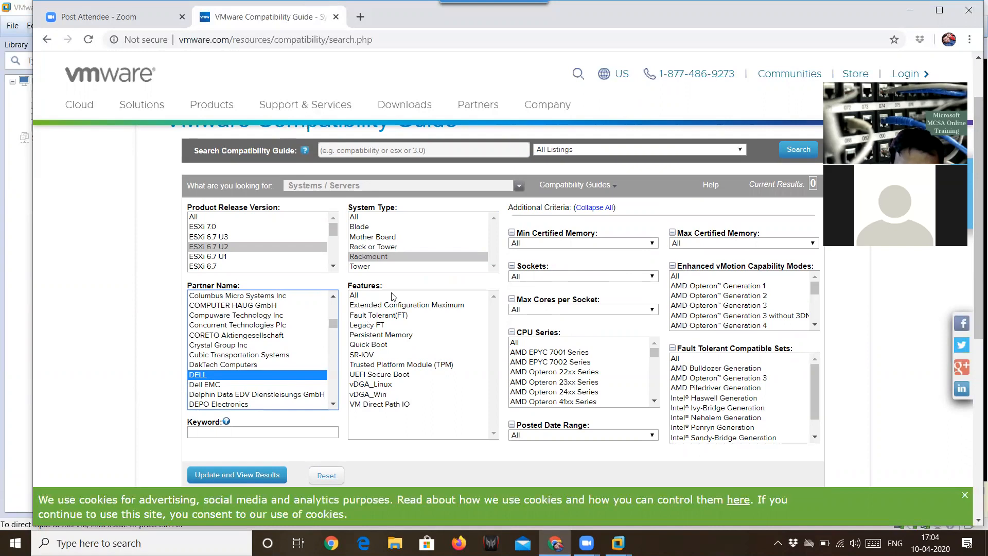
click(363, 295)
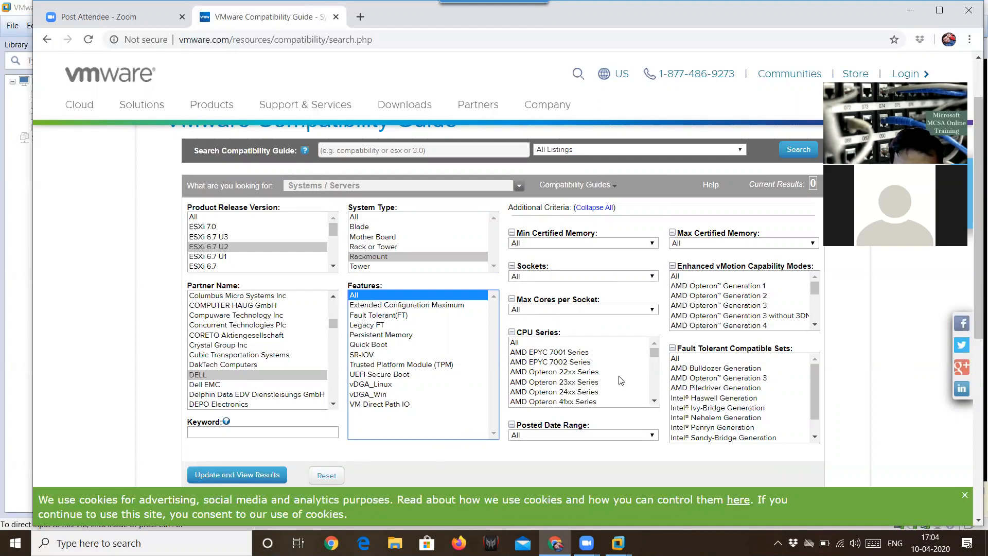
click(570, 243)
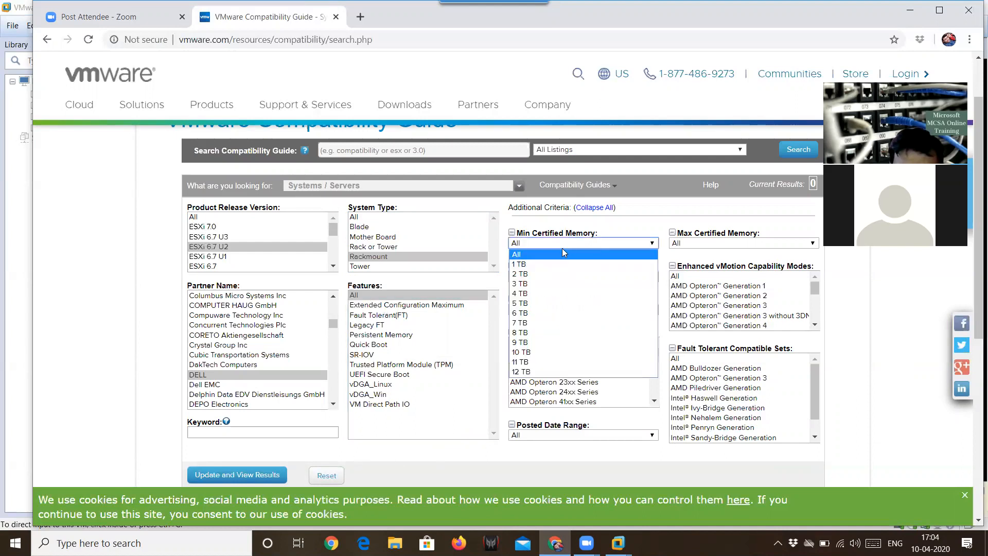
click(540, 264)
Step: Set the sockets to 2 and the maximum cores per socket to 8
click(617, 277)
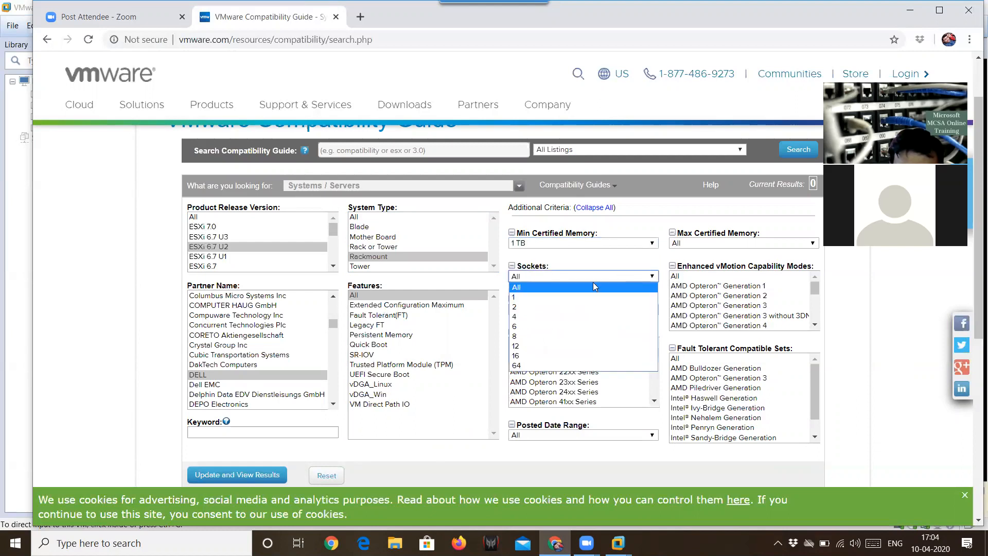
click(548, 308)
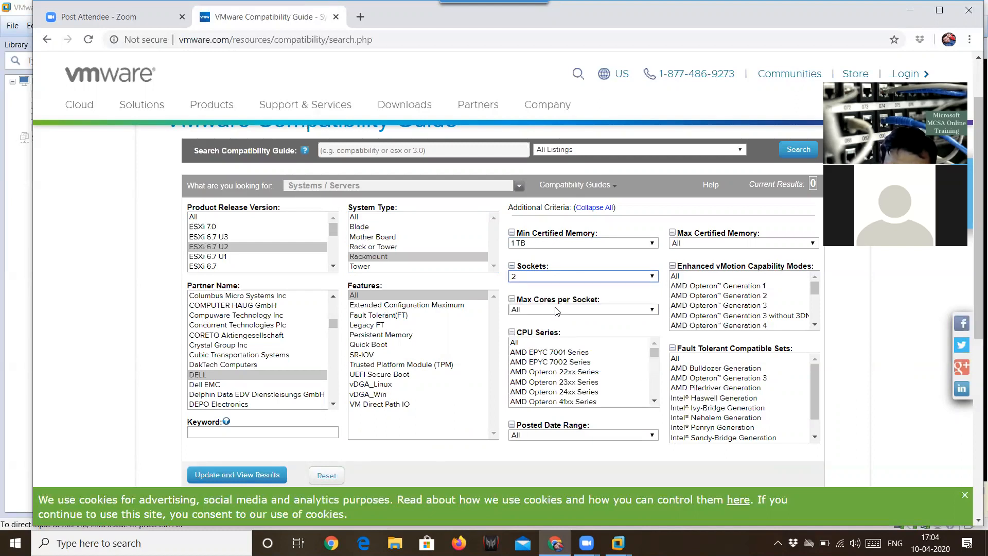
click(624, 311)
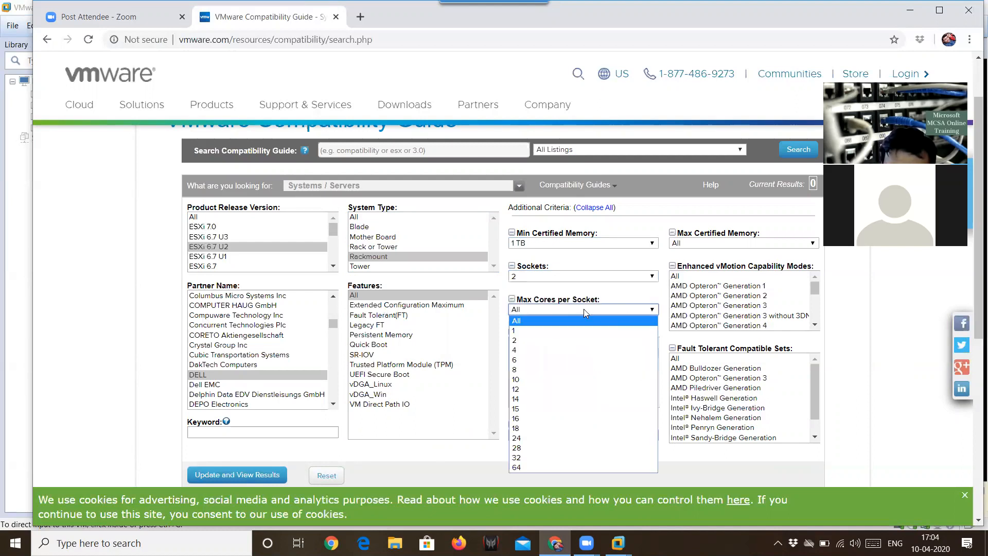
click(535, 370)
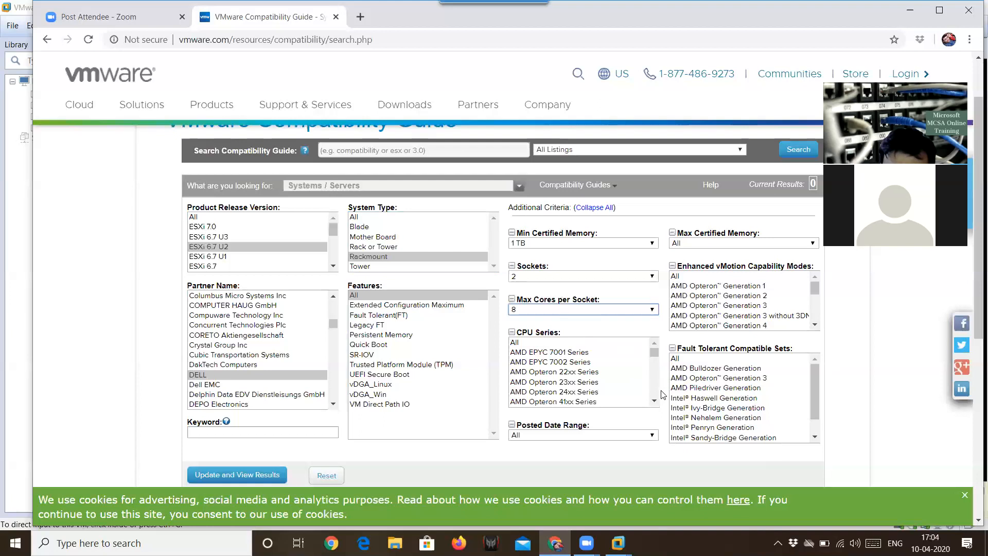
Step: Look through the CPU series, select Intel Xeon 52xx Series, and leave the posted date range at All
click(654, 400)
click(655, 400)
click(654, 401)
click(655, 400)
click(654, 400)
click(655, 400)
click(655, 401)
click(654, 401)
click(654, 401)
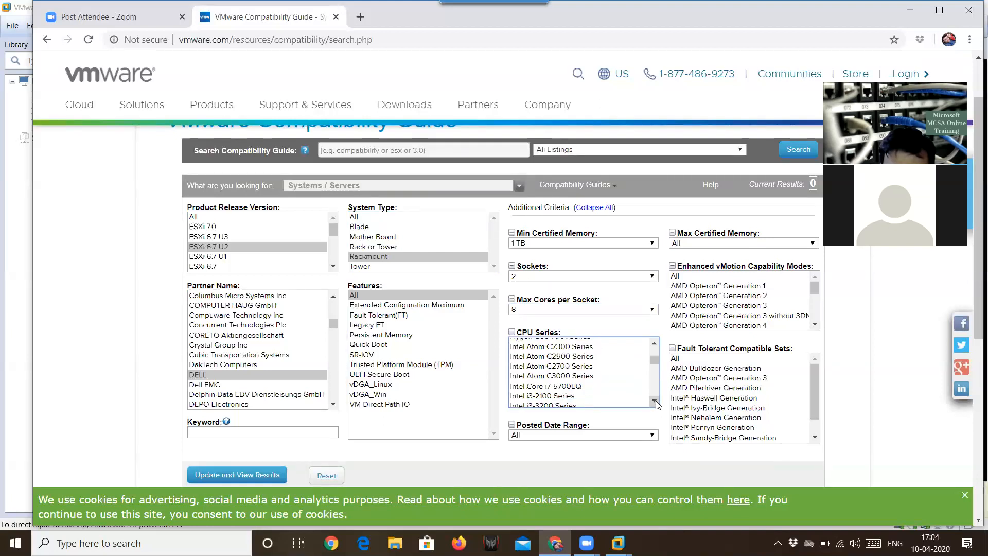
click(655, 400)
click(654, 401)
click(655, 401)
click(654, 400)
click(654, 400)
click(654, 400)
click(655, 400)
click(655, 401)
click(654, 401)
click(655, 400)
click(654, 400)
click(655, 400)
click(655, 400)
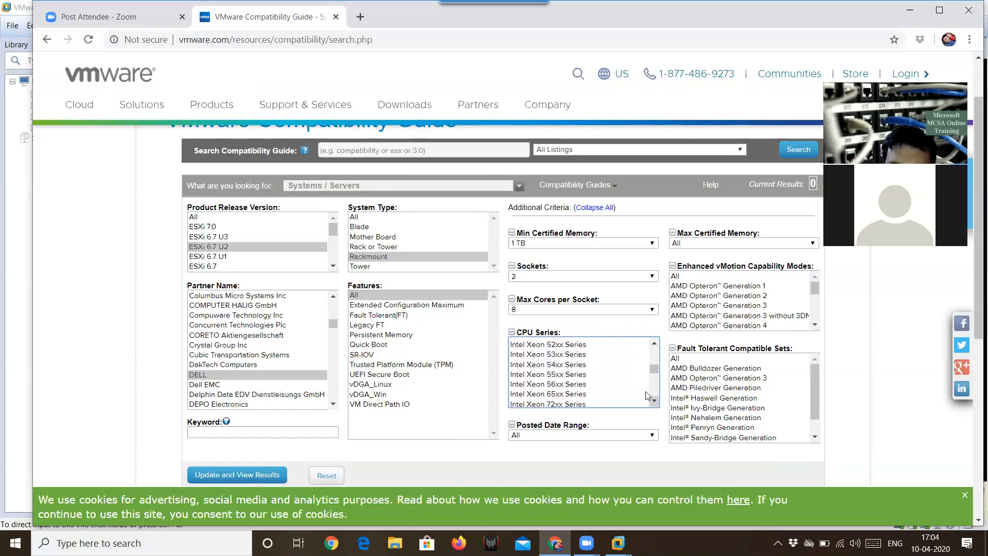
click(655, 401)
click(654, 400)
click(655, 400)
click(655, 400)
click(655, 401)
click(655, 401)
click(655, 401)
click(654, 401)
click(654, 401)
click(655, 401)
click(654, 401)
click(654, 401)
click(654, 401)
click(655, 401)
click(654, 401)
click(654, 401)
click(655, 401)
click(654, 400)
click(655, 401)
click(655, 400)
click(654, 401)
click(655, 401)
click(655, 401)
click(655, 401)
click(655, 401)
click(654, 401)
scroll(655, 403, down, 5)
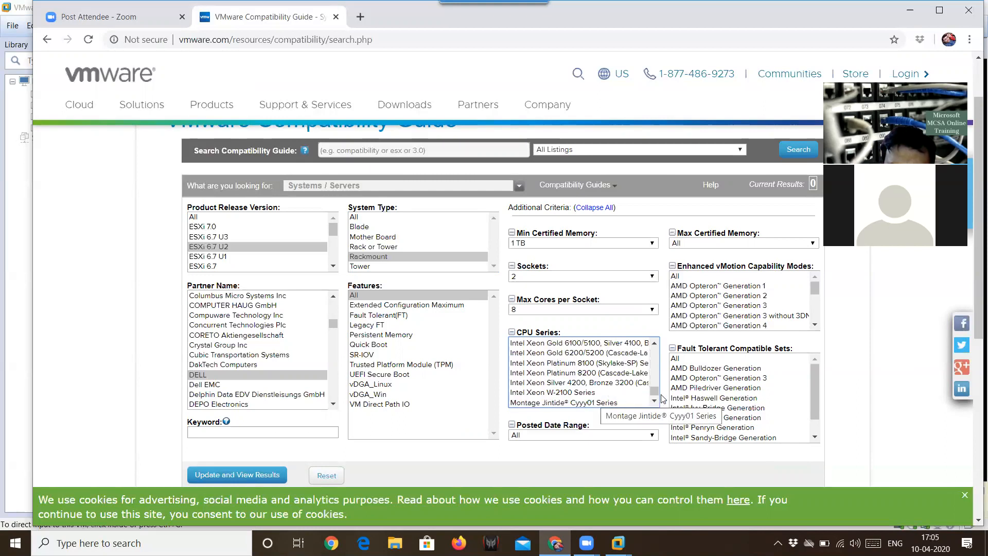
click(655, 343)
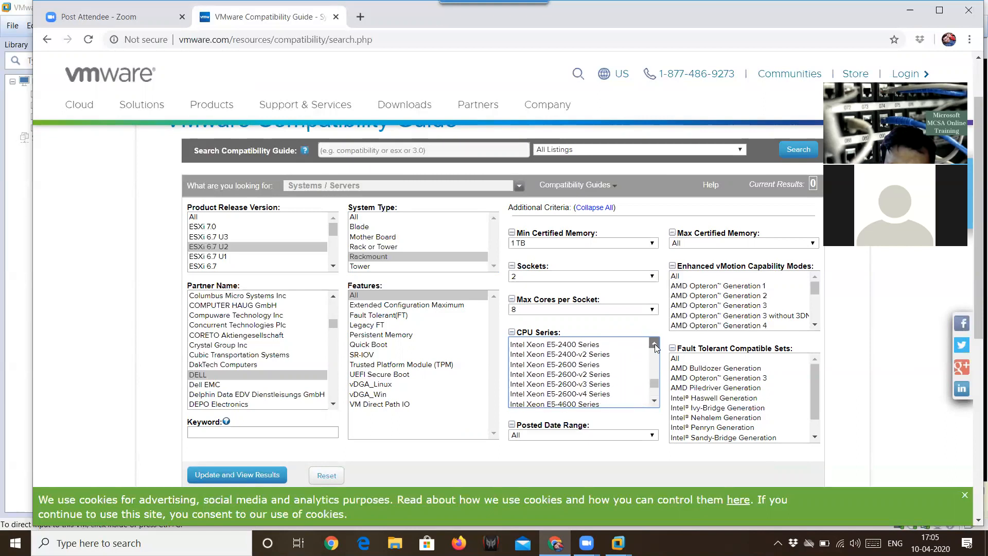
click(655, 344)
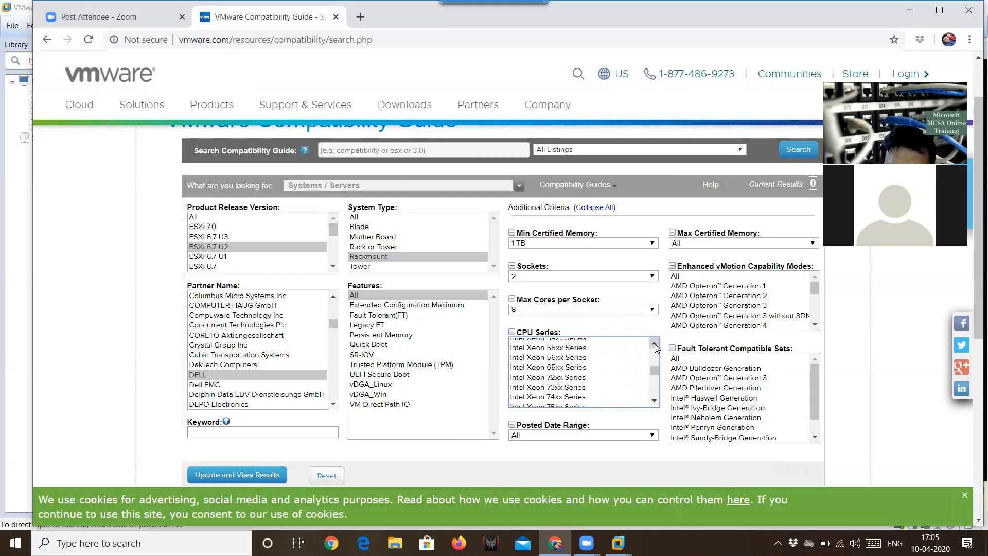
click(655, 344)
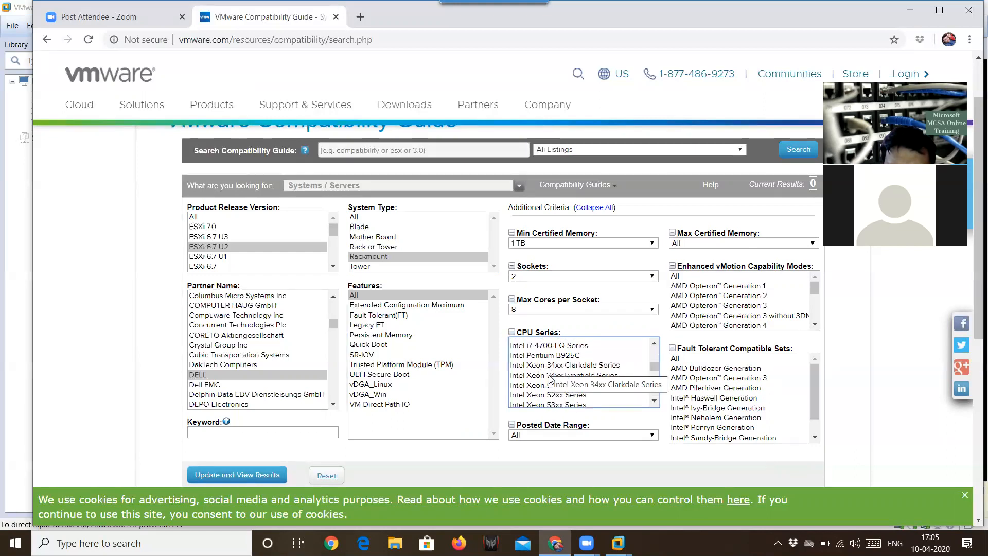
click(551, 395)
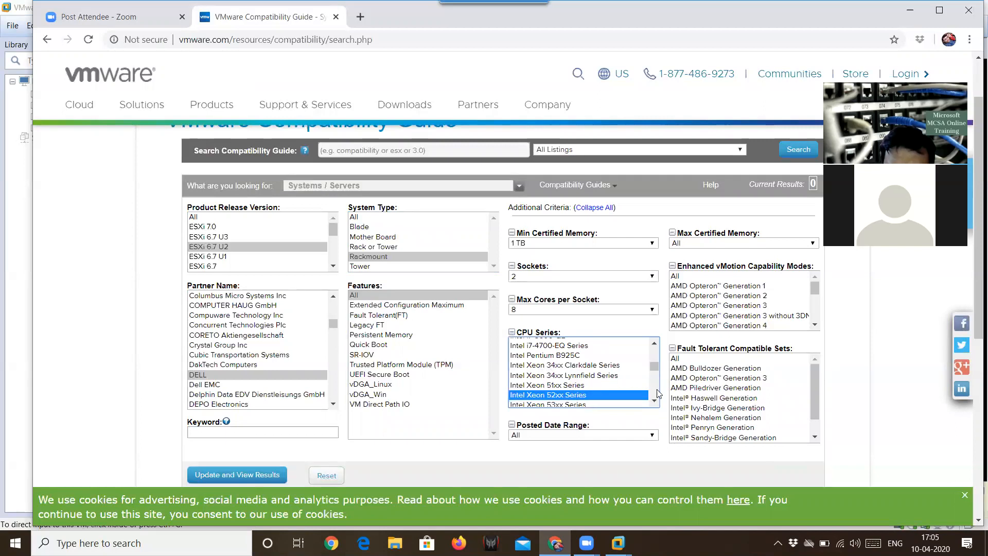
scroll(657, 404, down, 1)
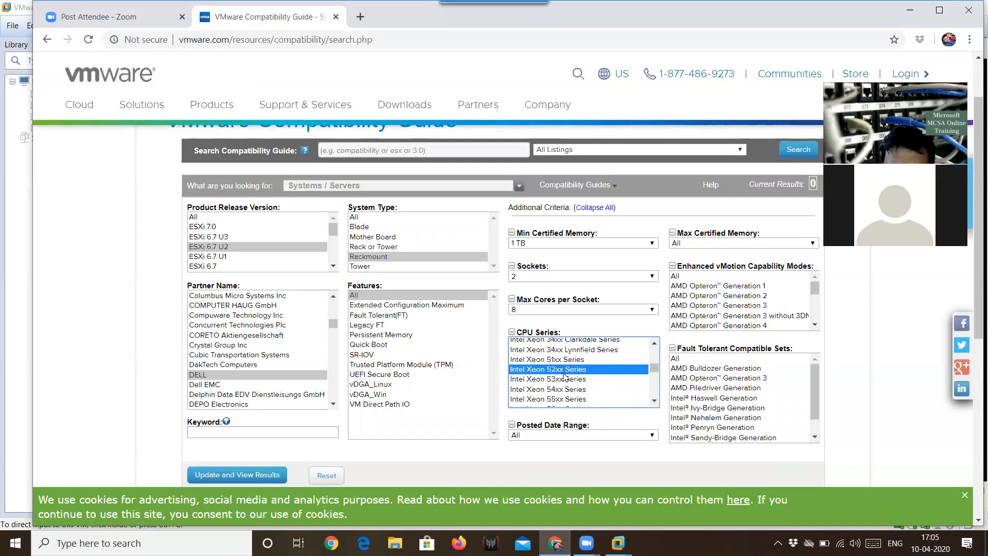
click(642, 436)
click(642, 435)
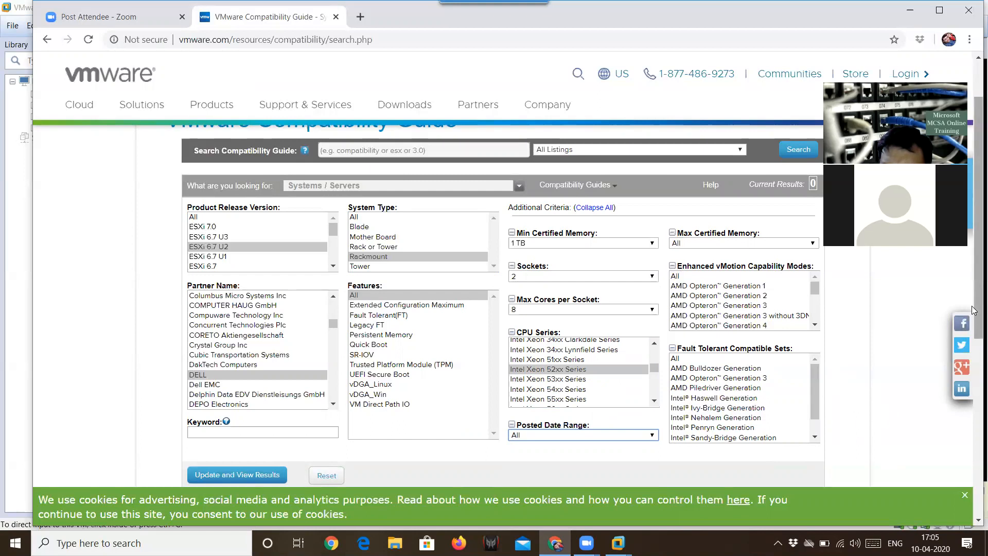
Step: Go through the fault tolerant compatible sets and select All, keeping Intel Xeon 52xx Series as the CPU series
scroll(975, 310, down, 2)
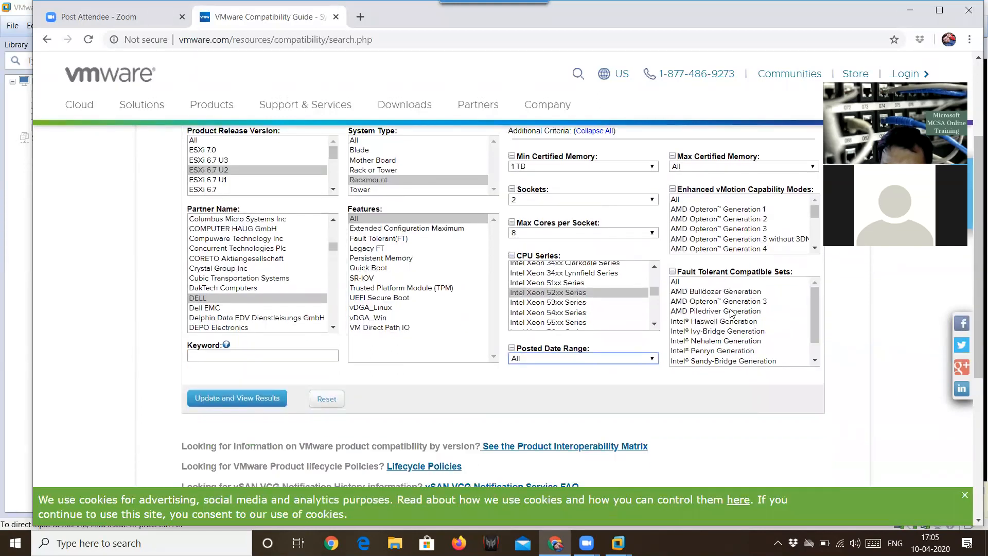
drag(813, 309, 817, 333)
scroll(813, 295, up, 2)
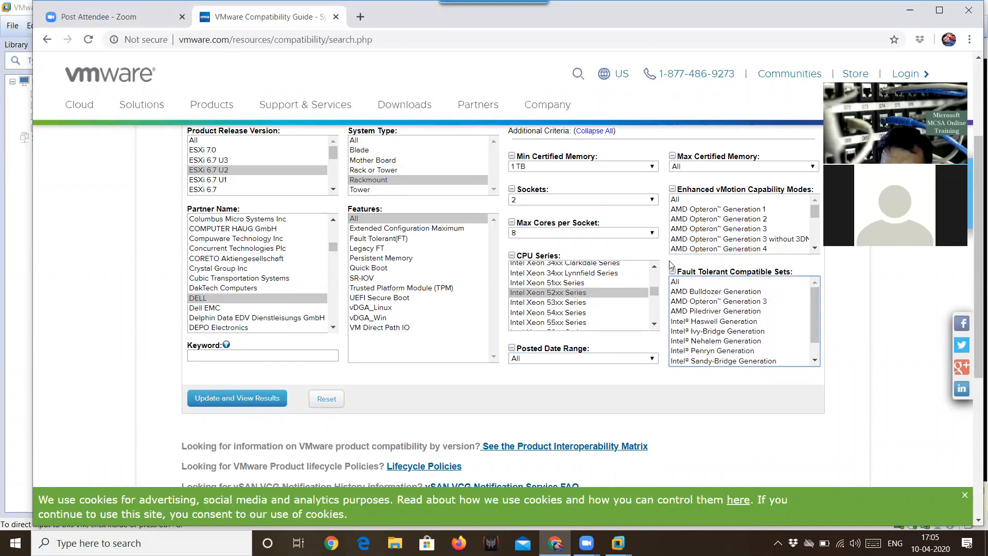
drag(814, 305, 815, 335)
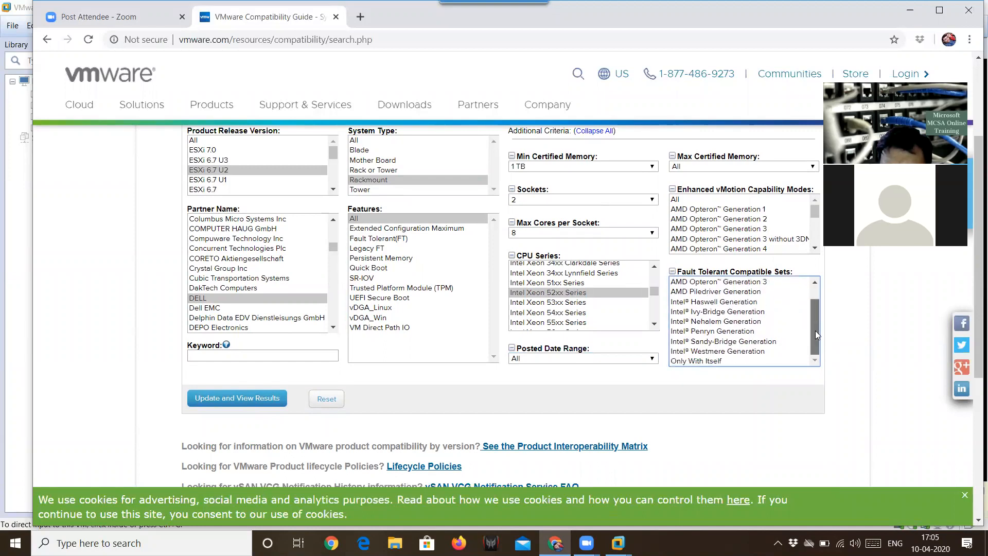
scroll(817, 330, up, 2)
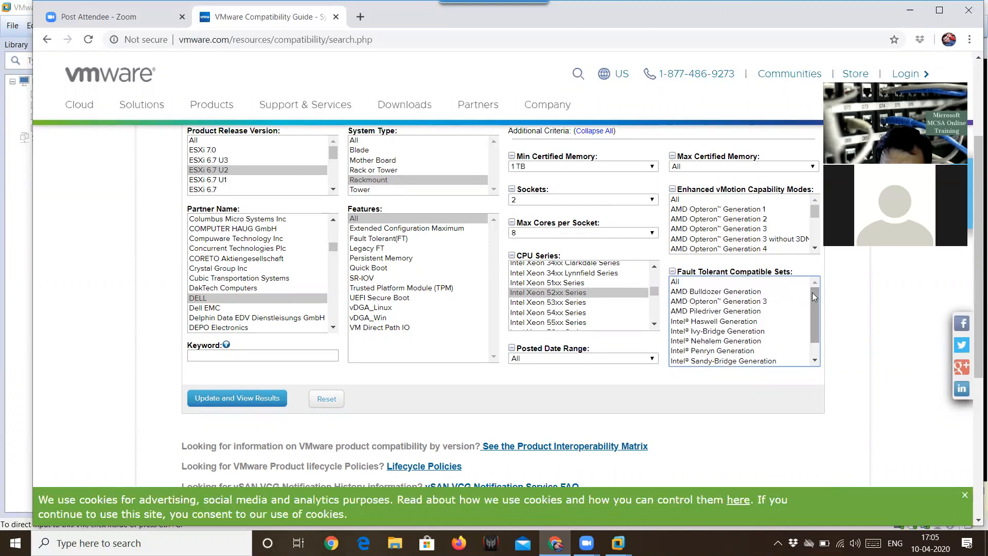
click(815, 358)
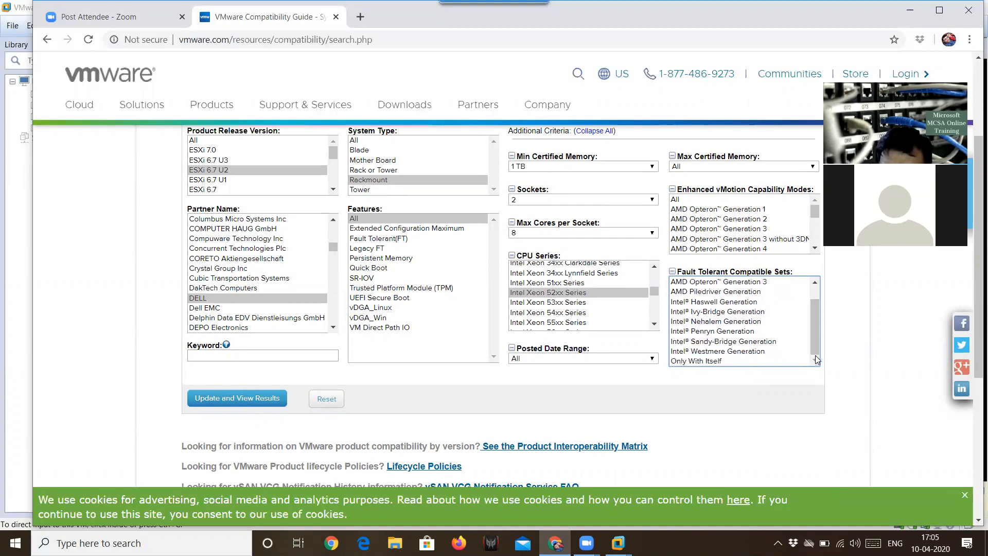
click(590, 291)
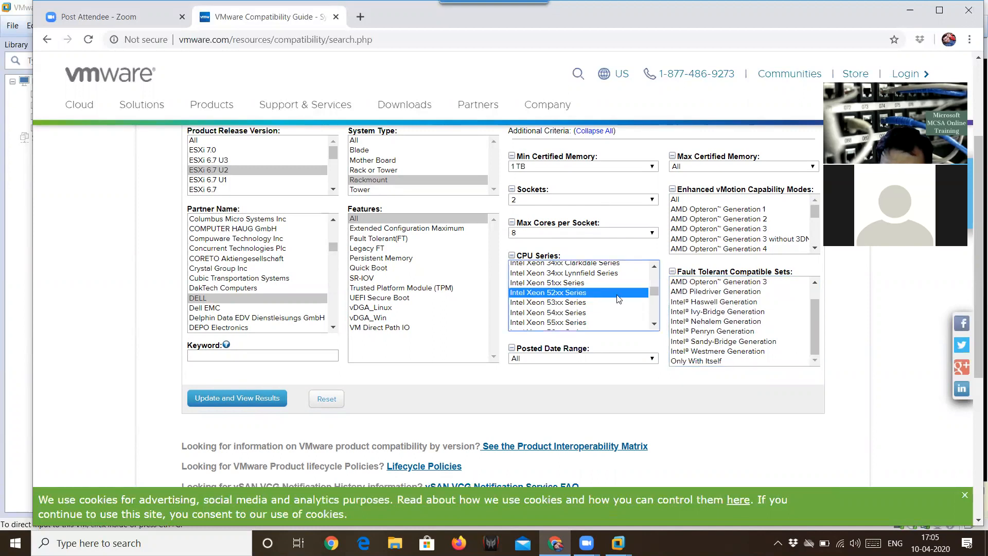
drag(813, 338, 812, 286)
click(713, 282)
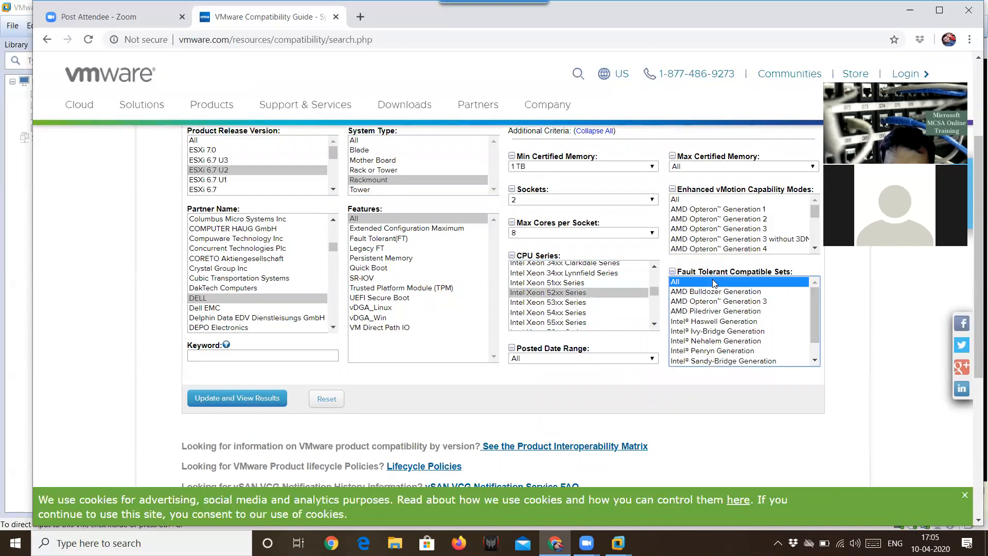
Step: Run the compatibility search with the chosen criteria and review the server results and the applied filters
click(245, 402)
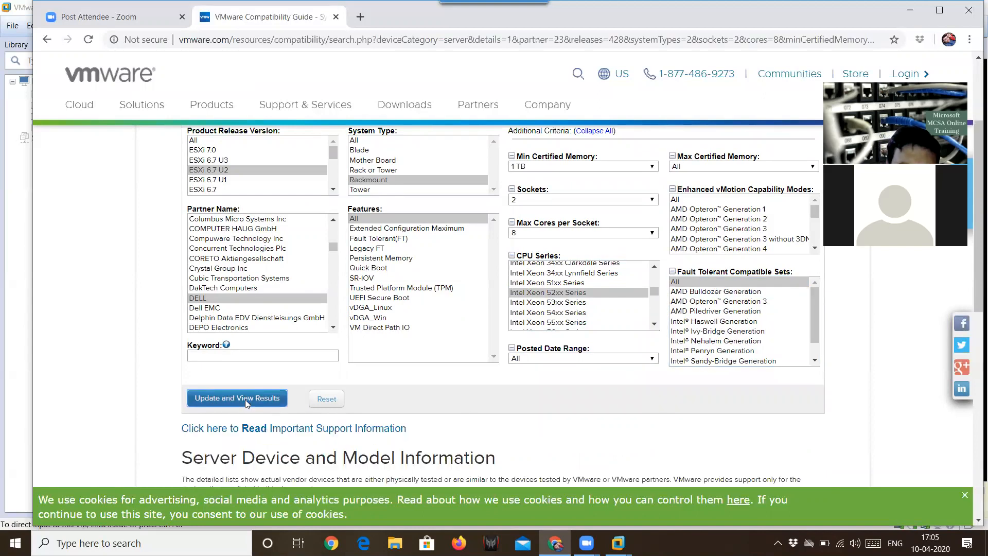
scroll(458, 420, down, 4)
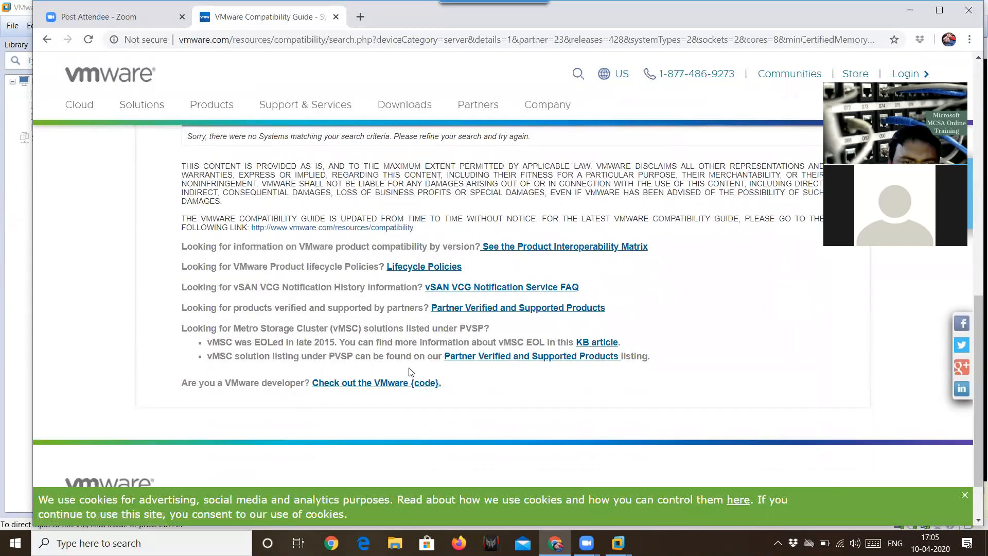
scroll(426, 376, down, 2)
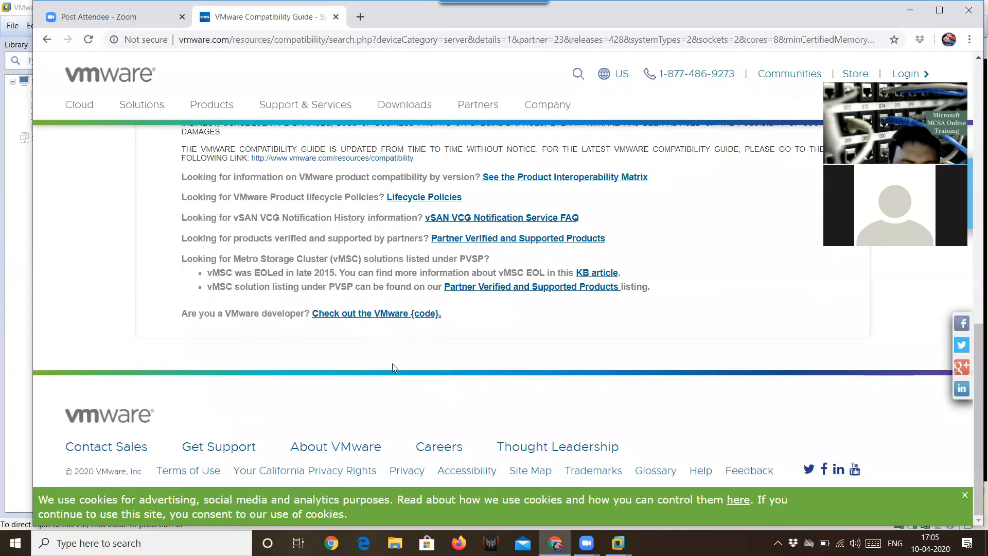
scroll(392, 363, up, 4)
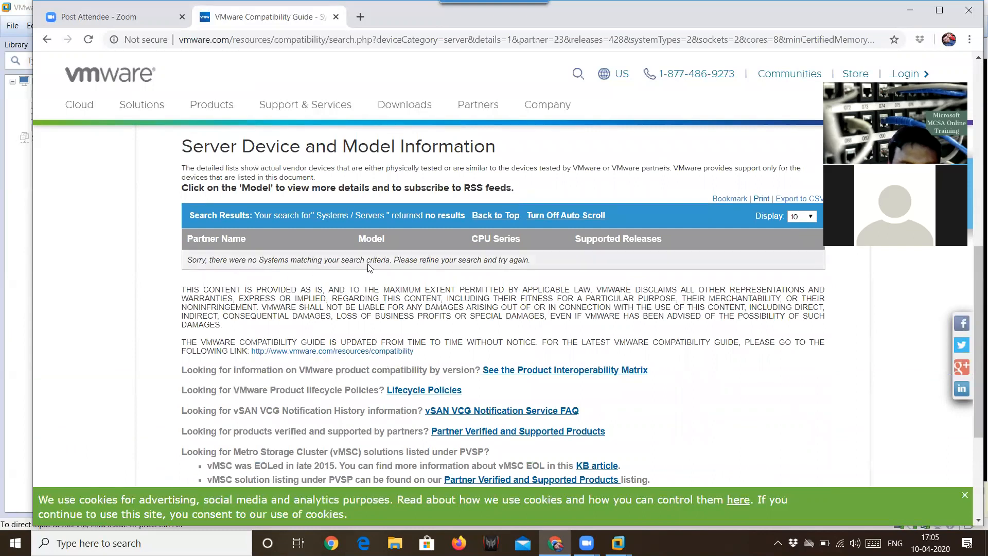
drag(538, 265, 285, 270)
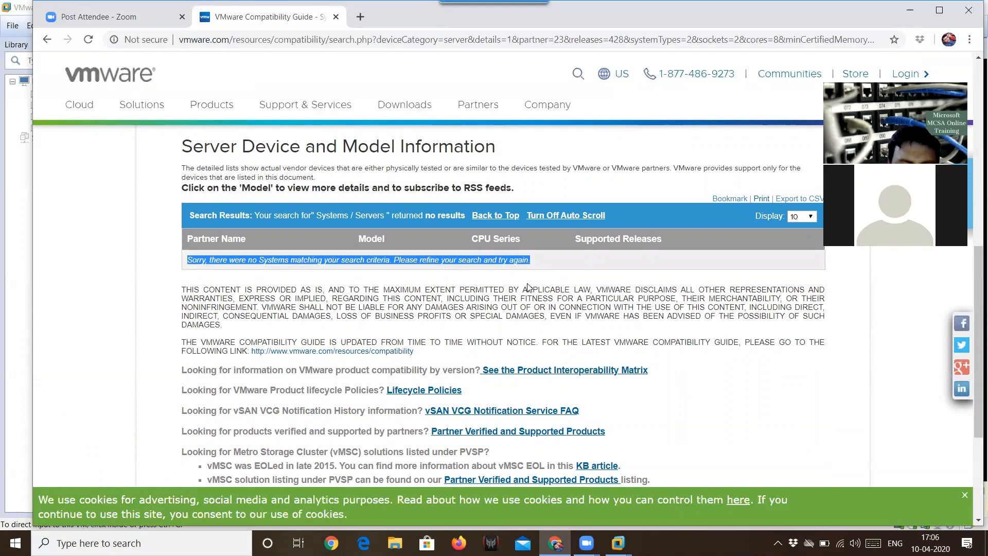
scroll(486, 399, up, 9)
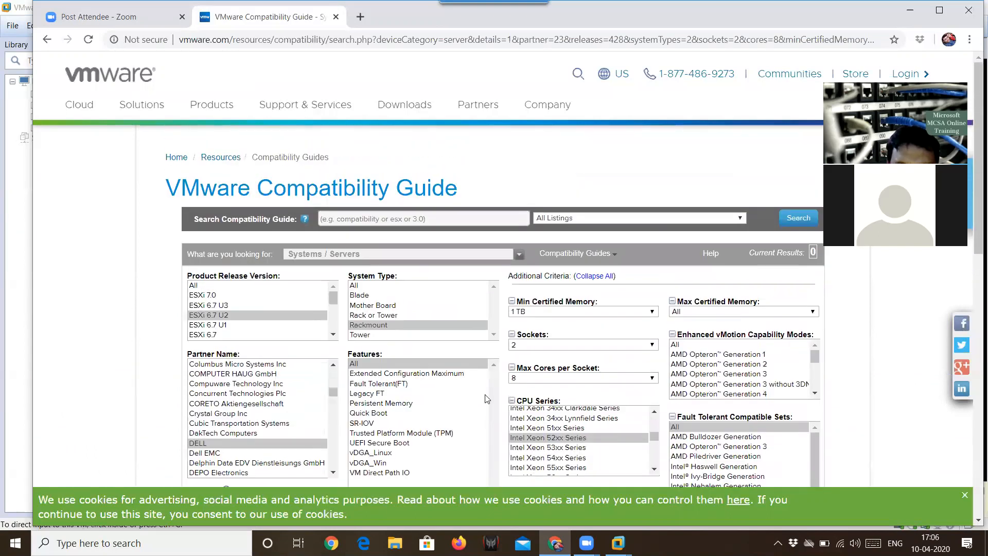
scroll(486, 399, down, 2)
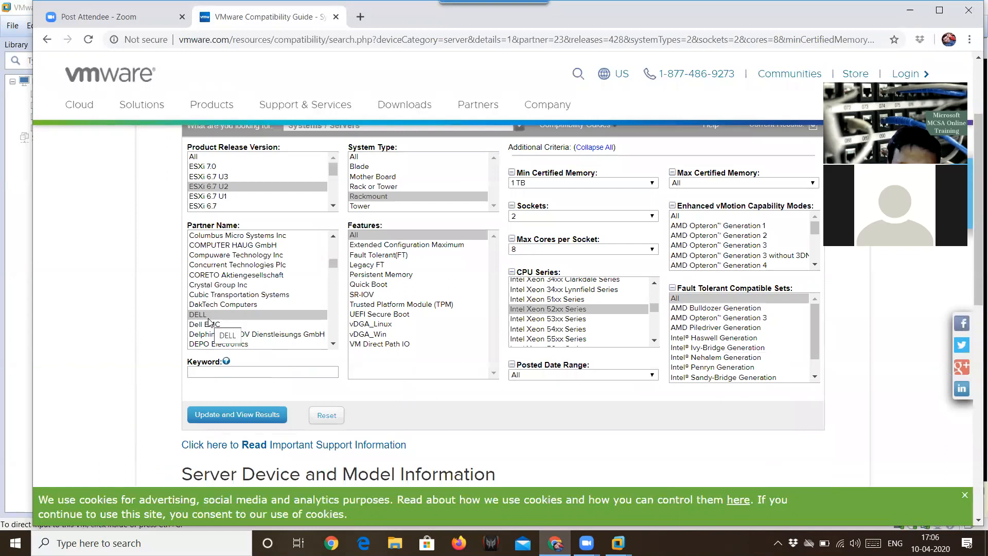
scroll(453, 332, up, 1)
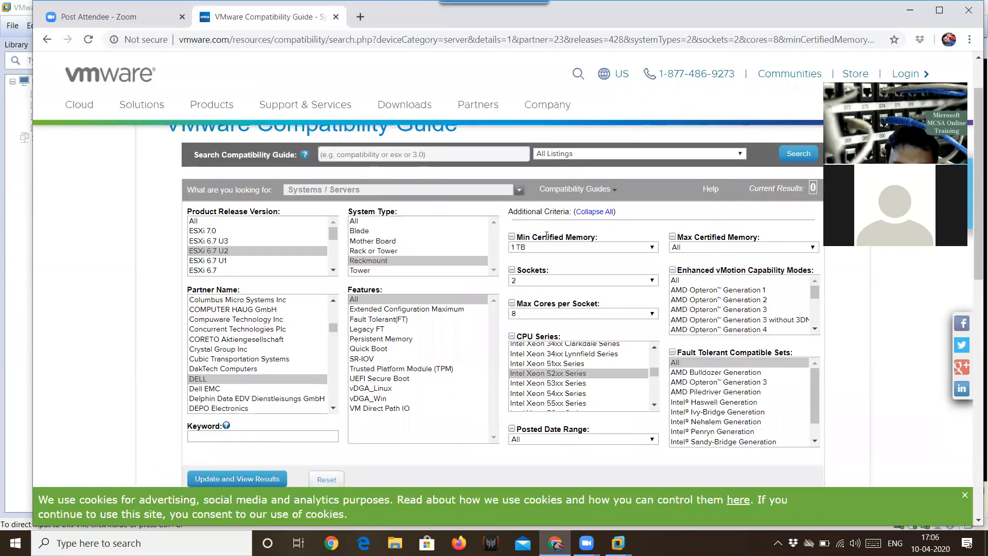
Step: Look over the compatibility search criteria, the CPU series list and the search results section down to the page footer
scroll(655, 363, up, 2)
scroll(655, 360, up, 5)
drag(656, 356, 653, 380)
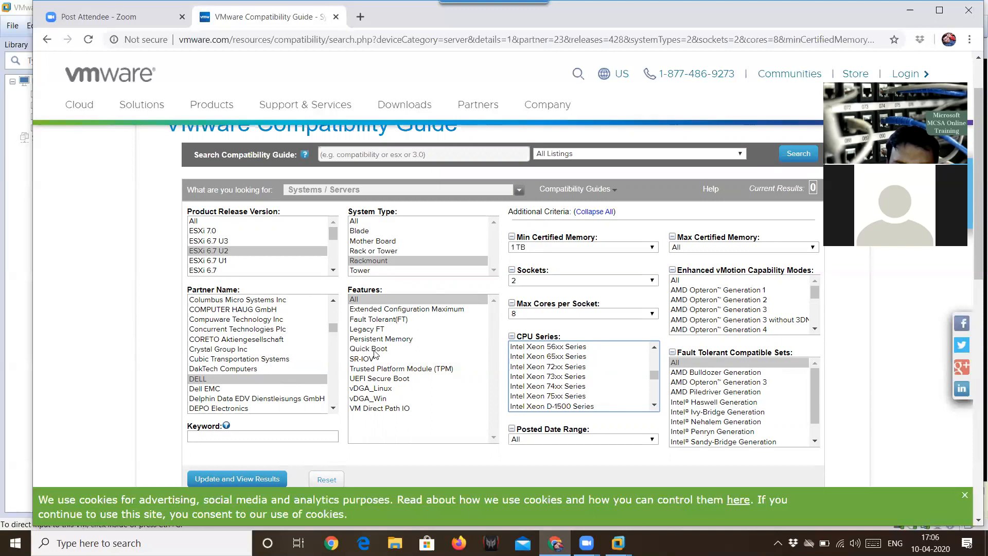
click(293, 190)
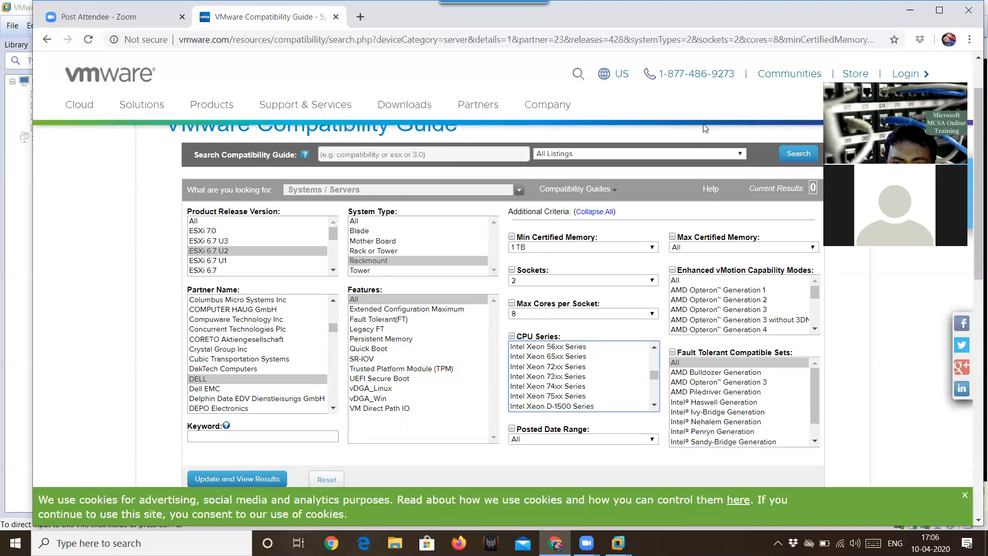
click(603, 189)
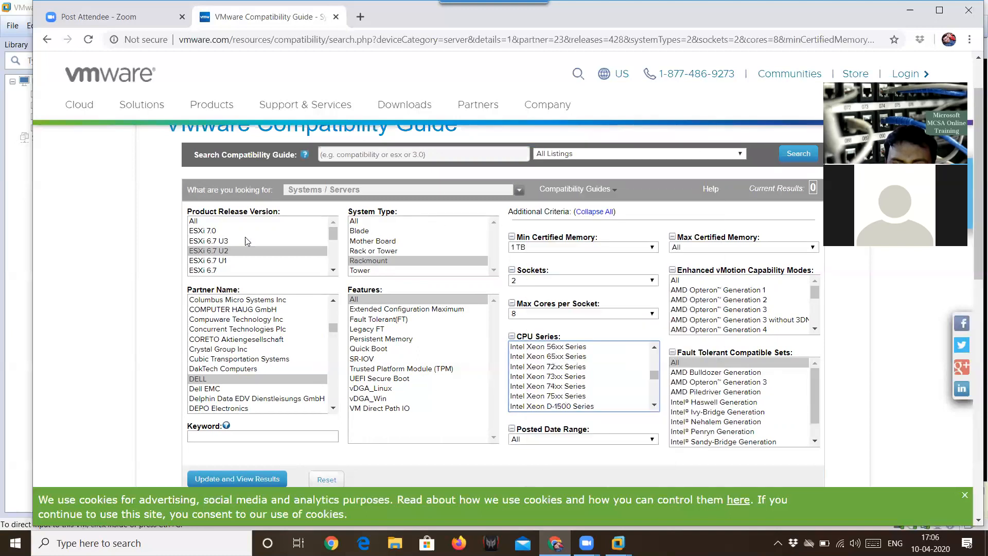
drag(978, 248, 977, 314)
scroll(373, 337, down, 5)
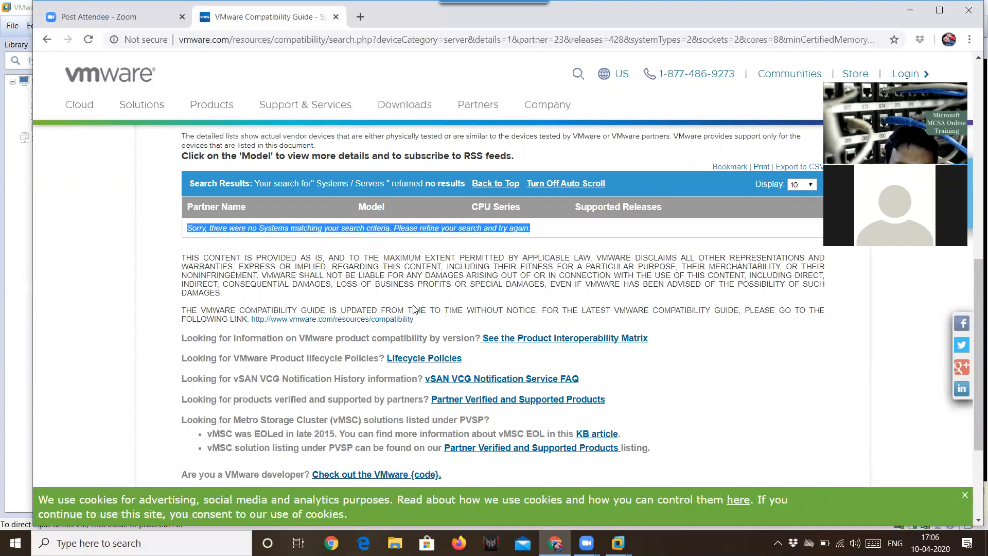
scroll(415, 309, down, 2)
scroll(421, 309, down, 1)
scroll(421, 310, up, 2)
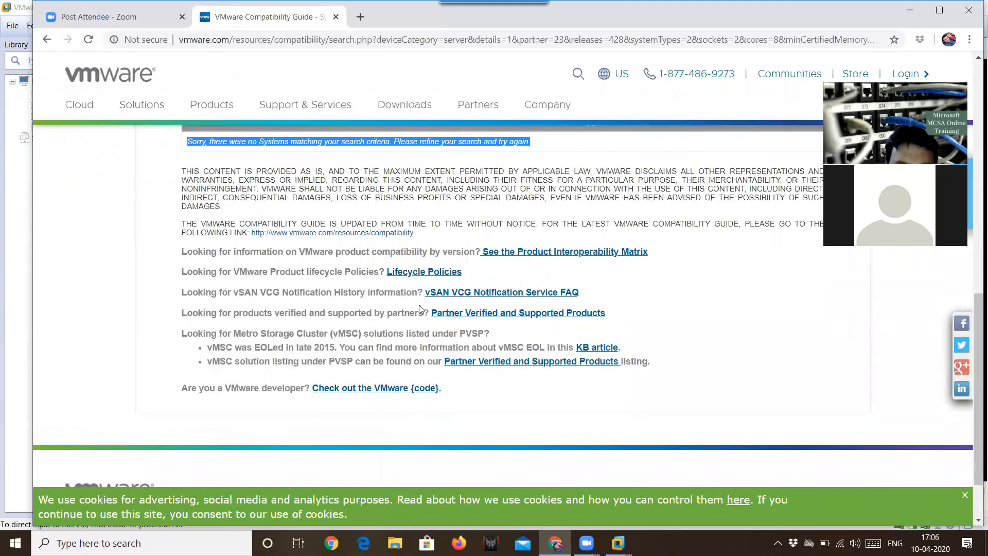
scroll(419, 309, up, 1)
scroll(344, 385, down, 3)
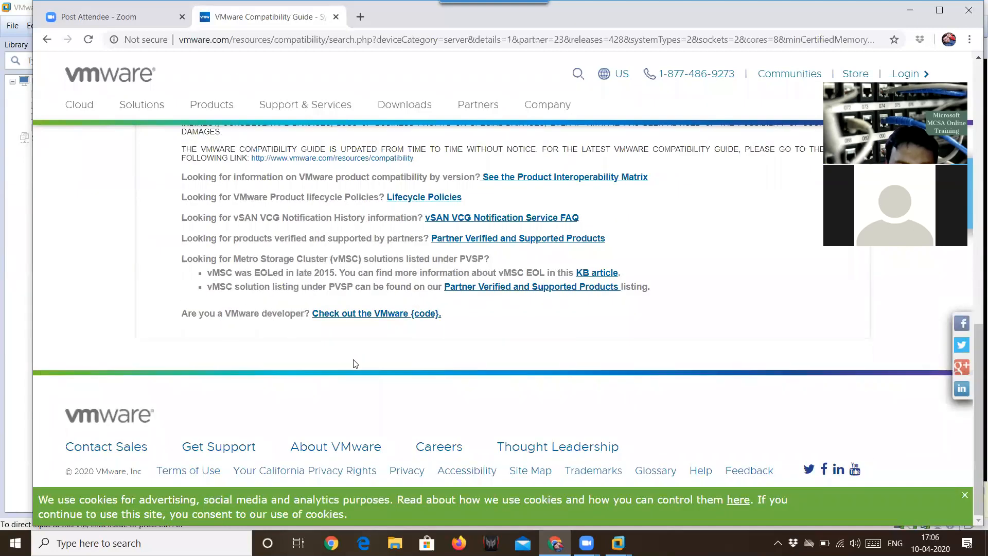
scroll(296, 436, up, 5)
scroll(297, 436, up, 10)
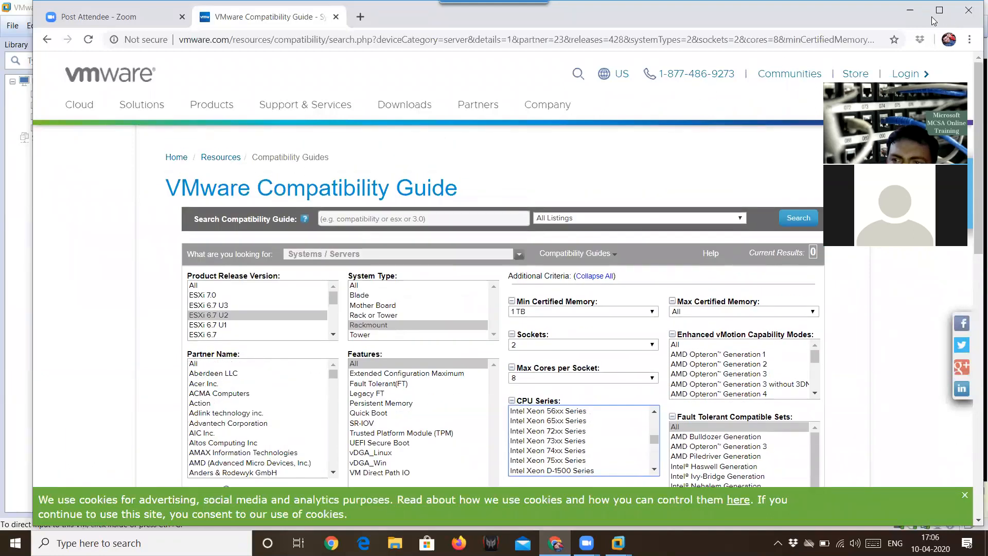
Step: Switch back to VMware Workstation, continue past the ESXi 6.7.0 installer's welcome screen and accept the end user license agreement
click(910, 11)
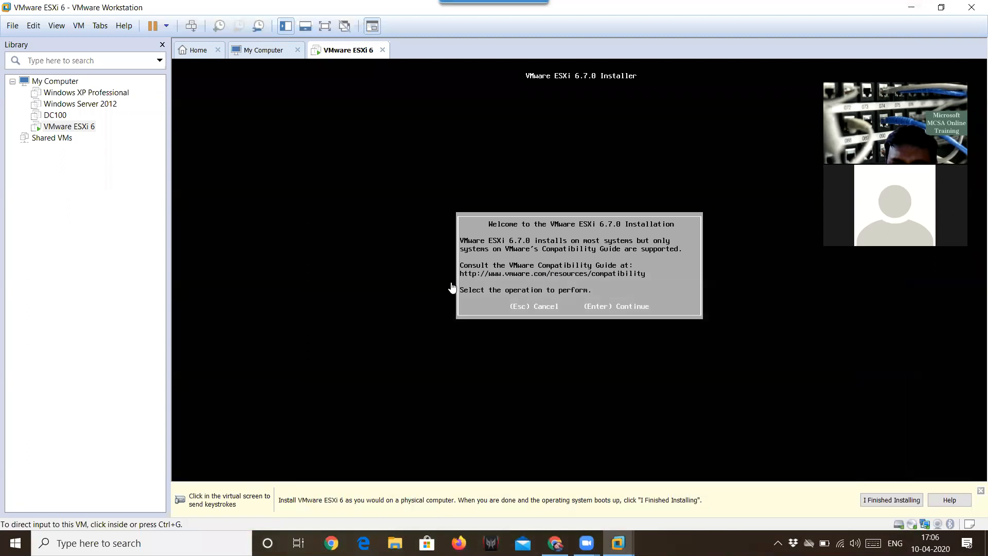
click(609, 281)
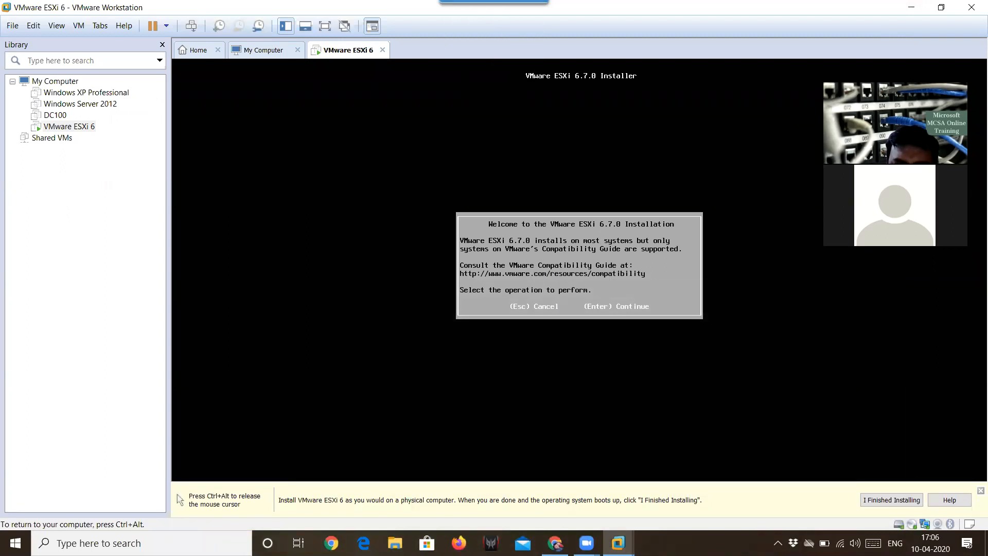
key(Return)
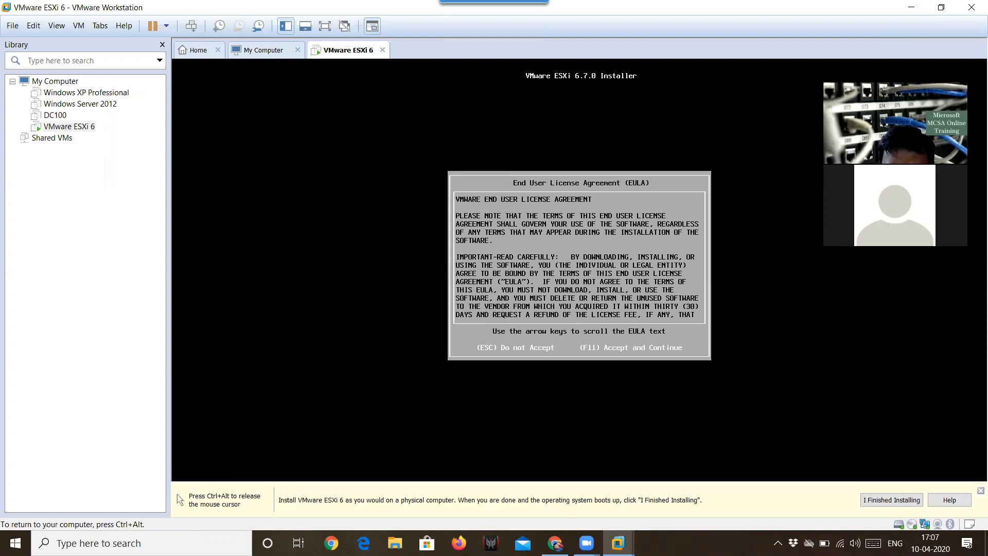
key(F11)
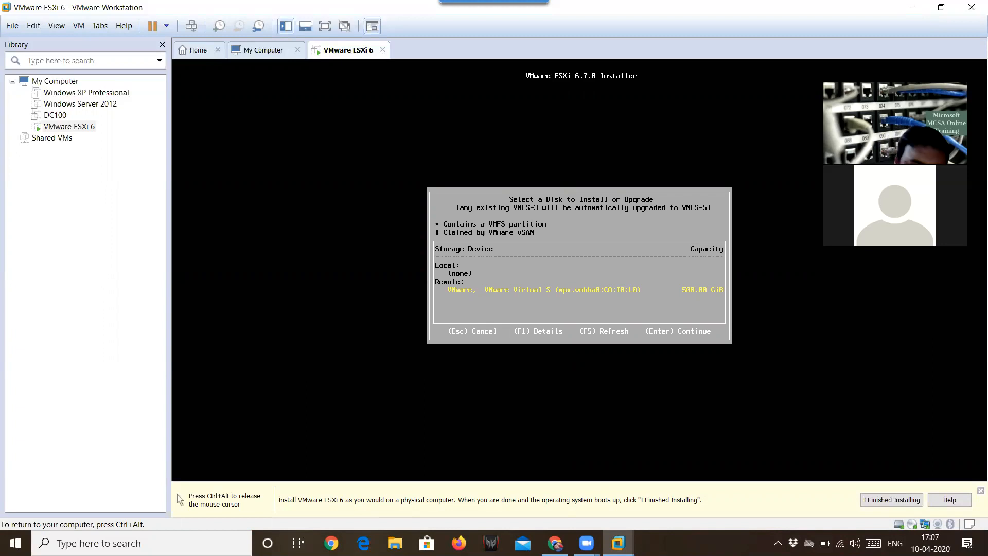
Step: Try to show the details of the remote VMware virtual disk, look over the Workstation Pro documentation page and return to the installer
key(ctrl+alt)
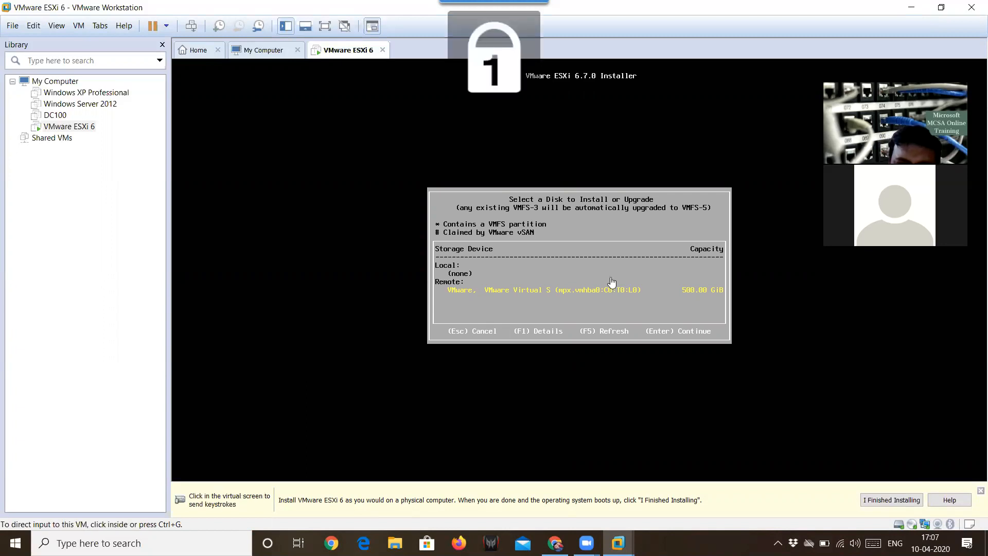
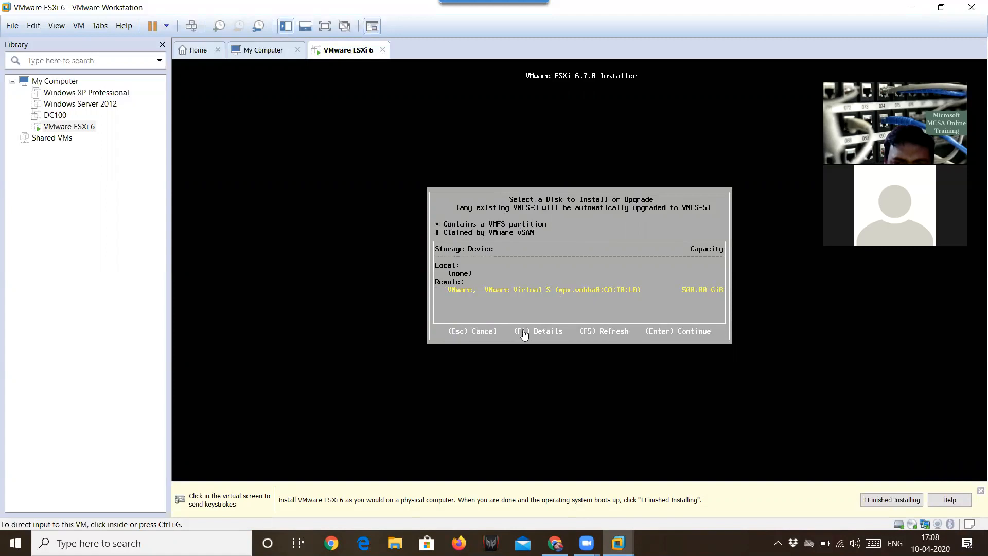
key(F1)
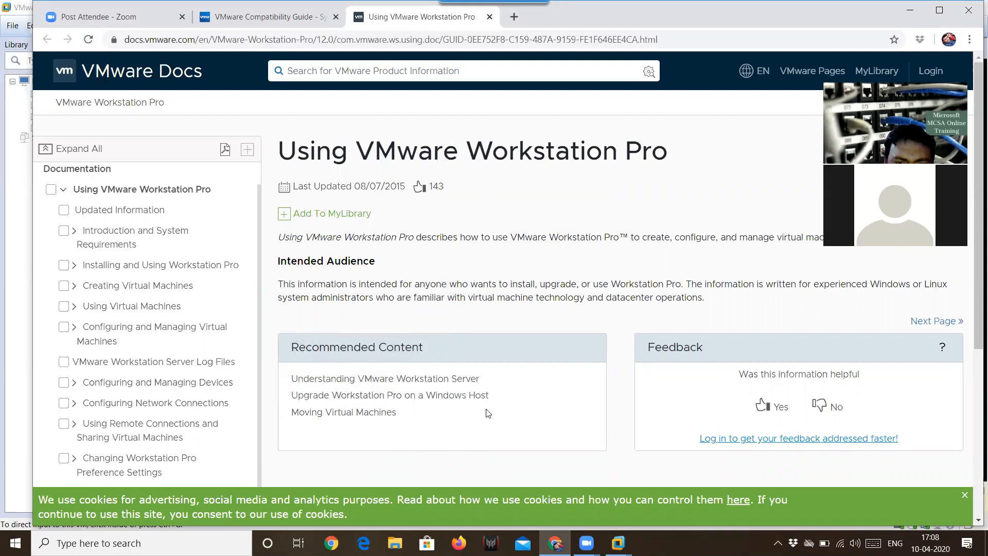
scroll(438, 433, down, 5)
scroll(440, 429, up, 6)
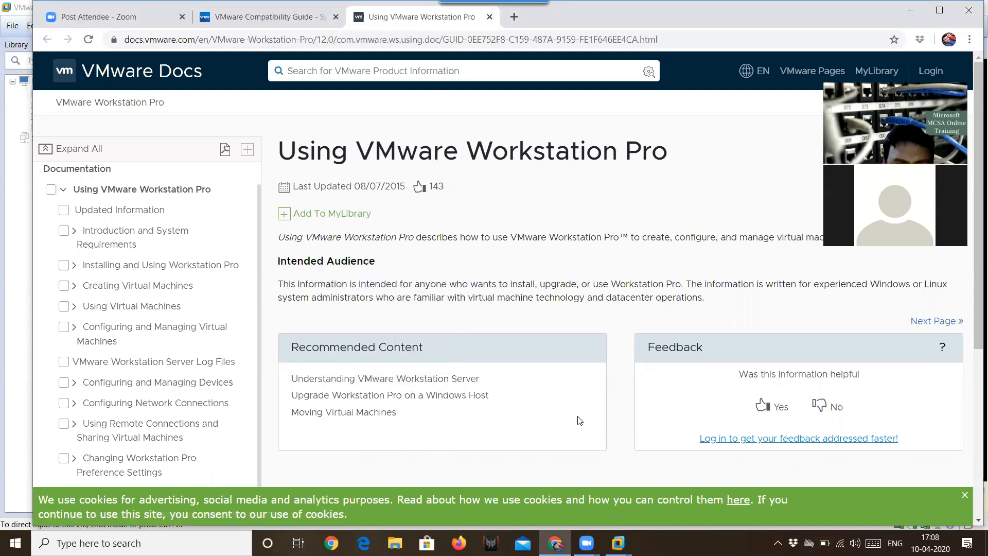
key(alt+Tab)
click(538, 291)
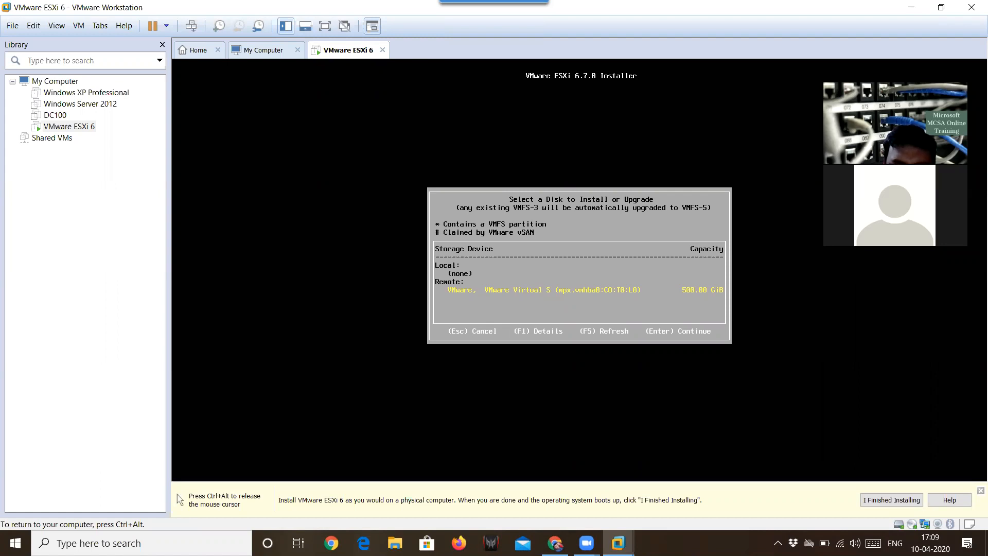
Step: Refresh the storage device list, choose the remote VMware Virtual S disk as install target and accept the US Default keyboard layout
key(F5)
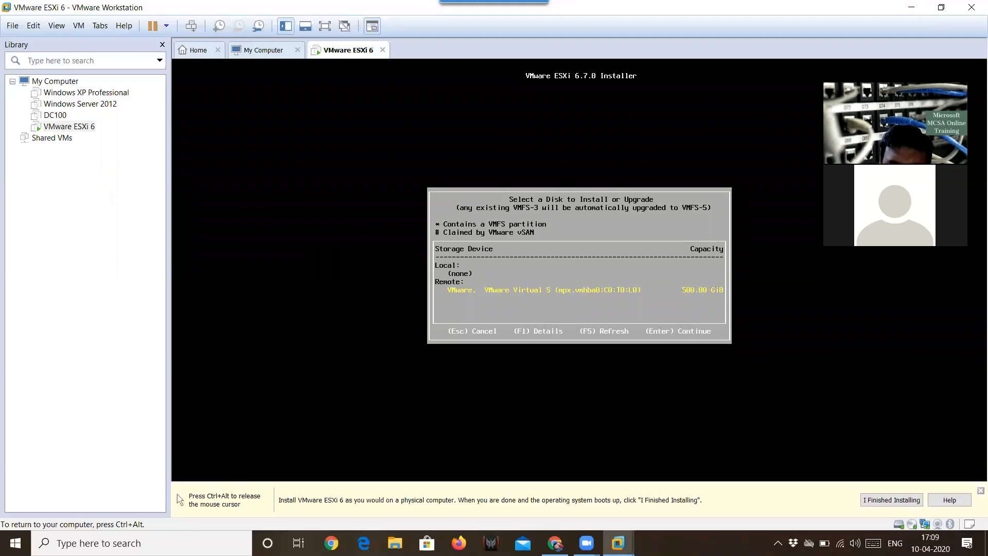
key(Return)
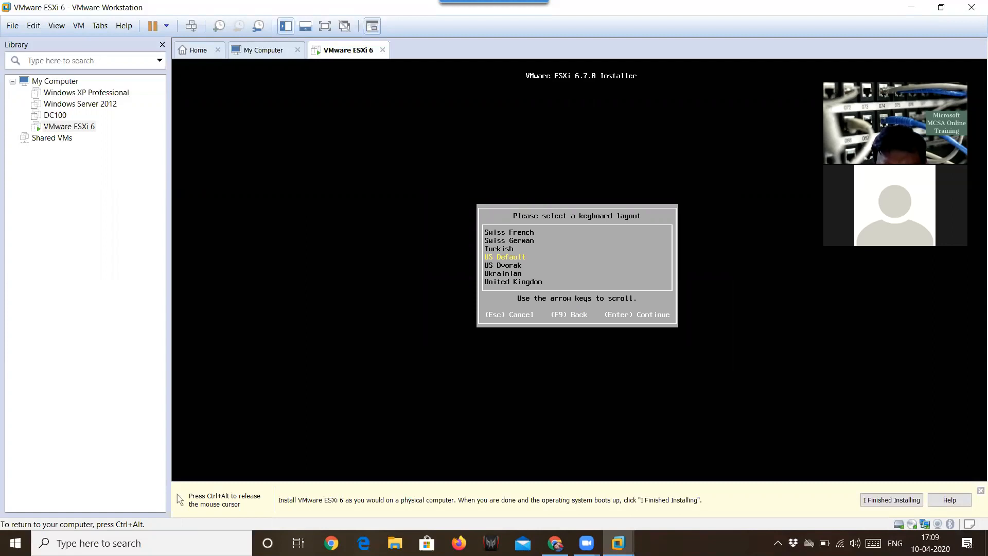
key(Return)
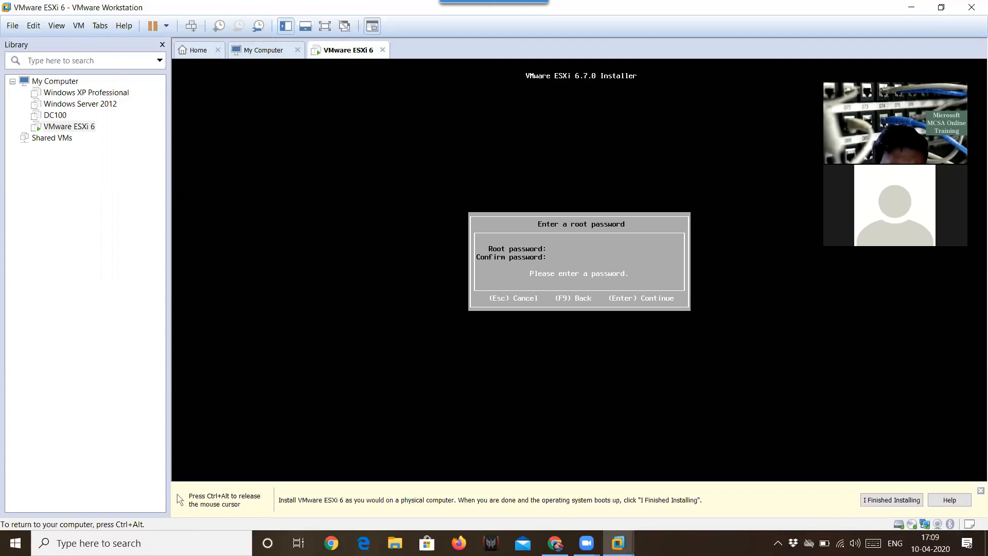
Step: Enter the root password, confirm it in the second field and continue to the install confirmation
text(*********)
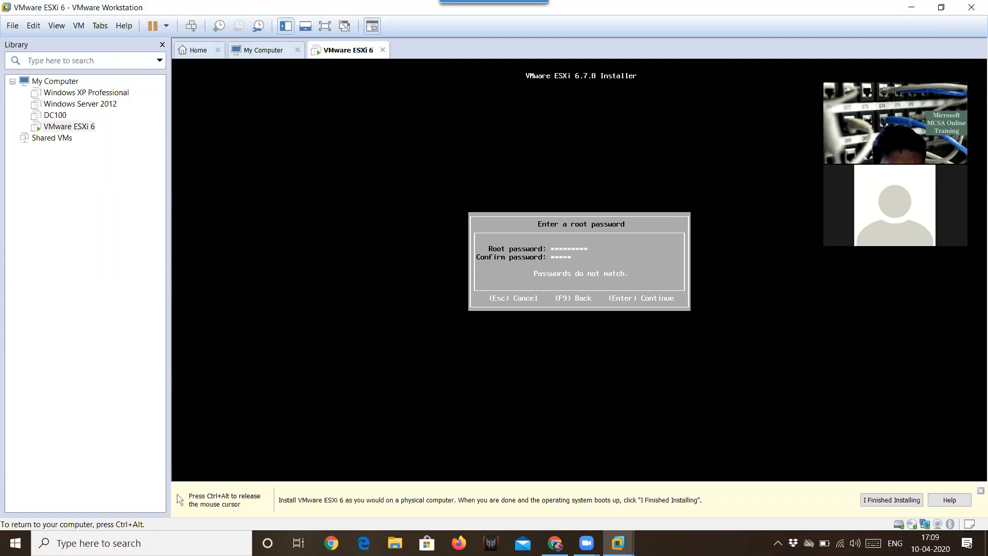
text(*********)
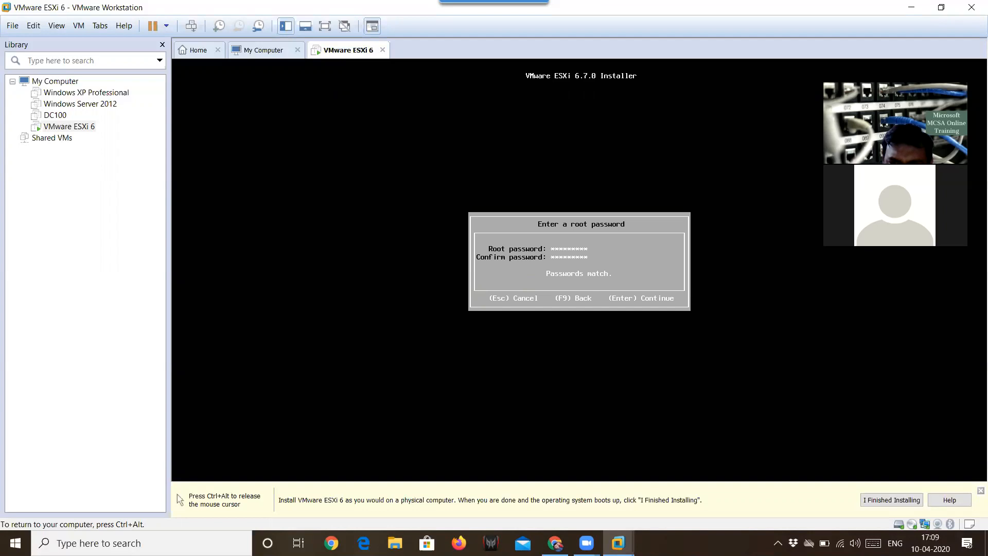
key(Return)
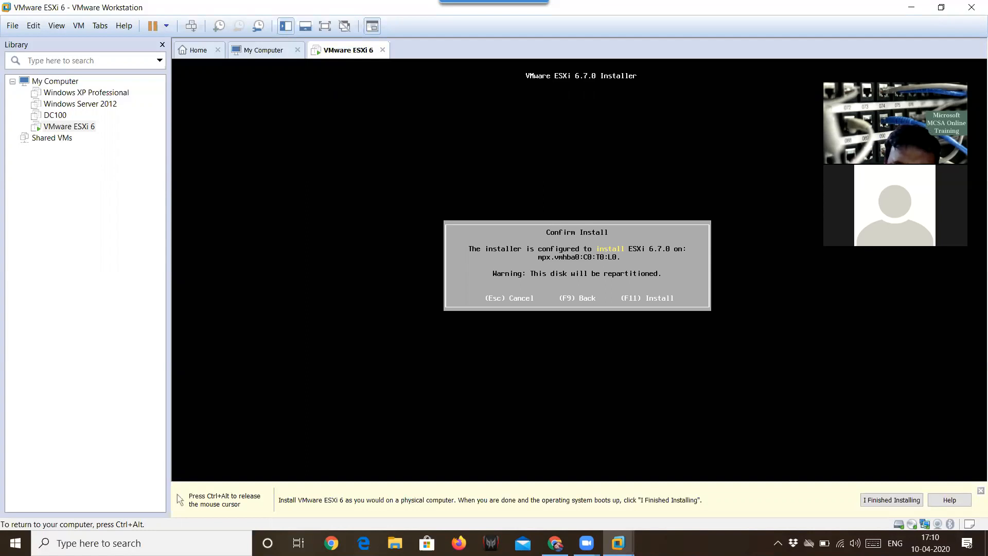
Step: Install ESXi 6.7.0 on disk mpx.vmhba0:C0:T0:L0, reboot the server and release the cursor from the virtual machine
key(F11)
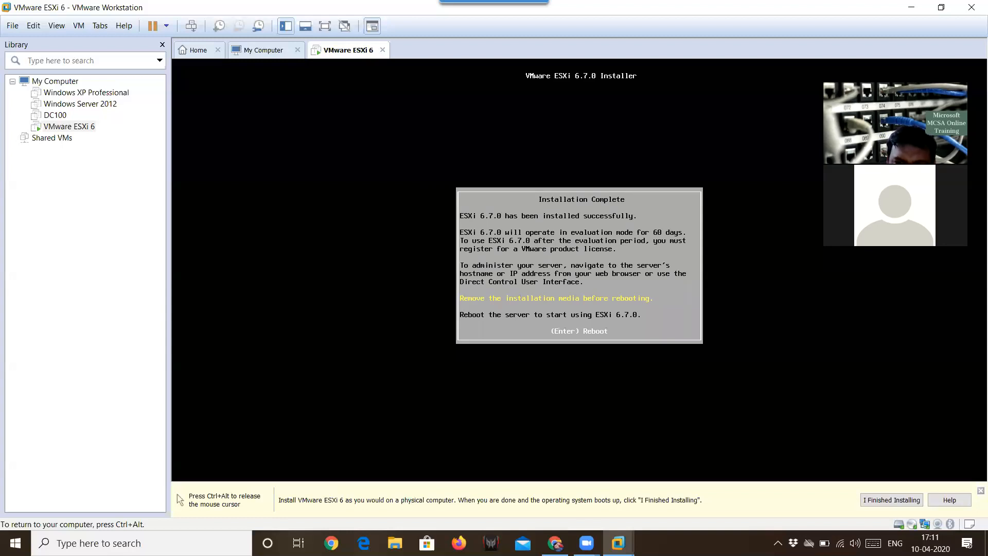
key(Return)
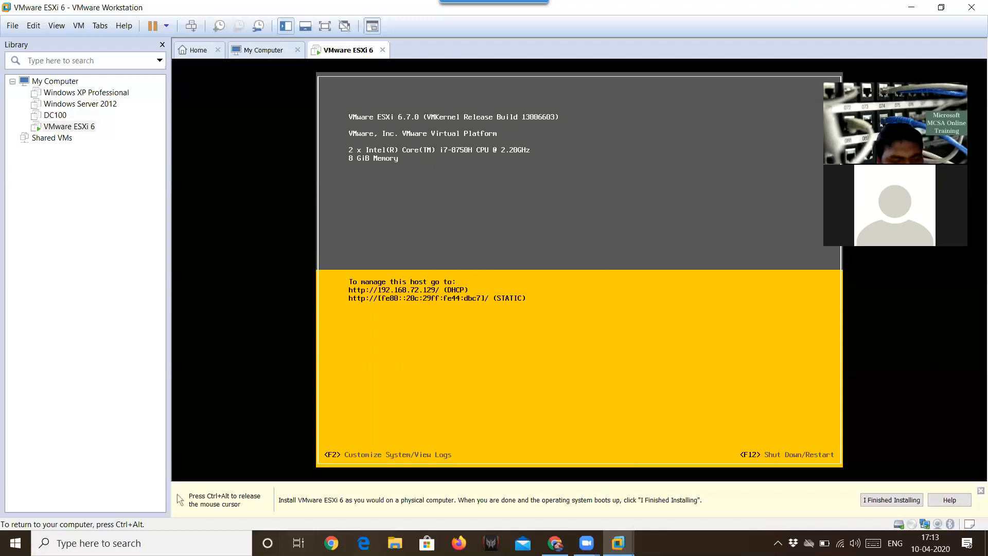
key(ctrl+alt)
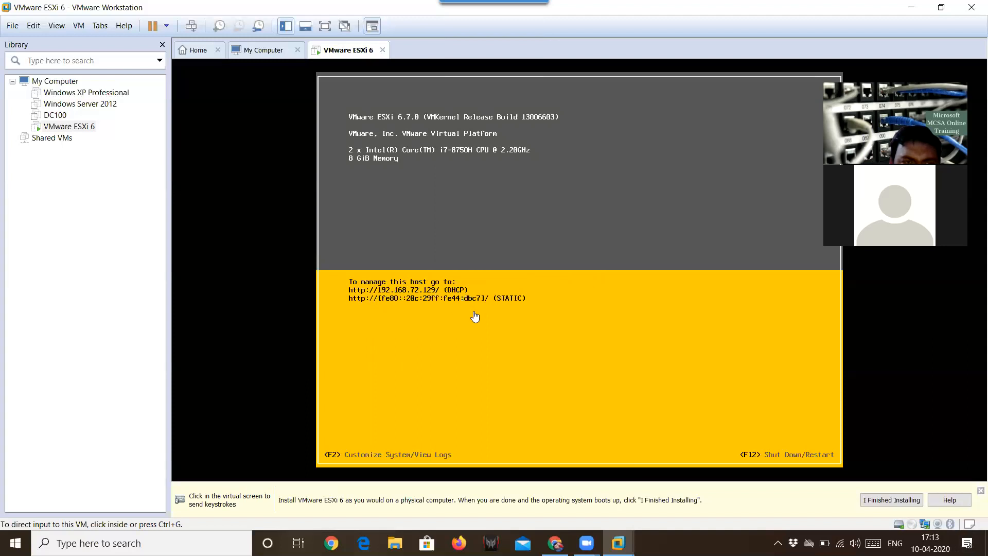
Step: Examine the VMnet1 host-only and VMnet8 NAT networks and their subnet addresses in the Virtual Network Editor, and close it
click(34, 27)
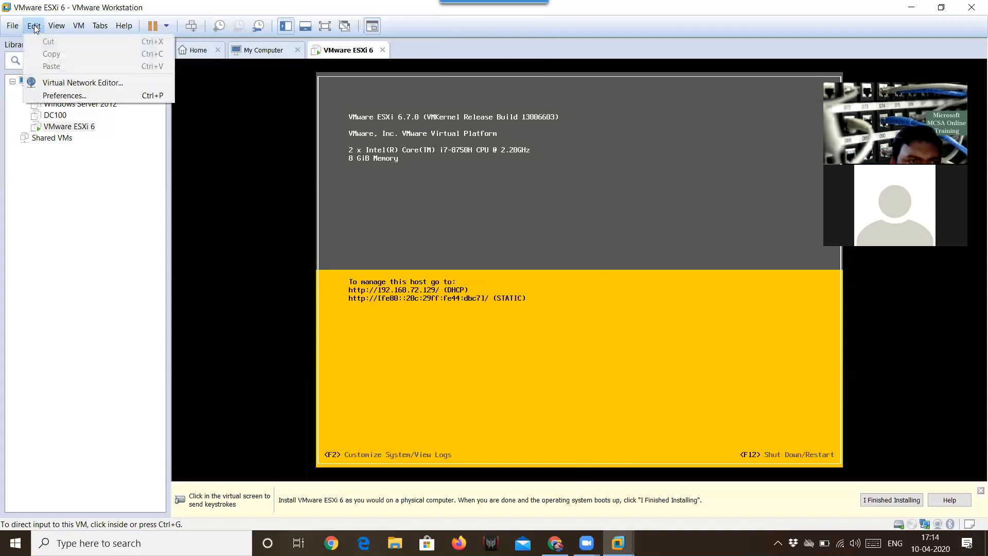
click(80, 84)
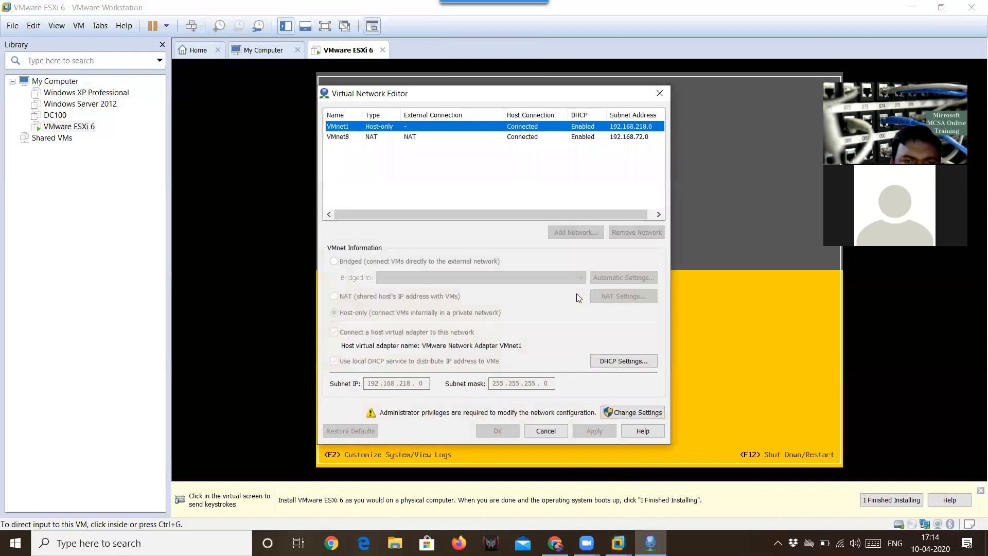
click(348, 139)
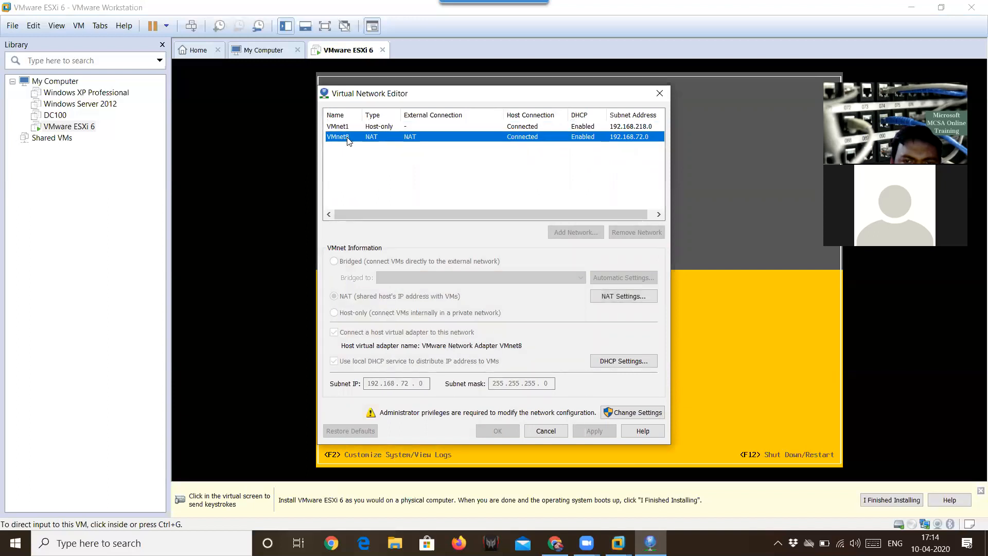
click(359, 129)
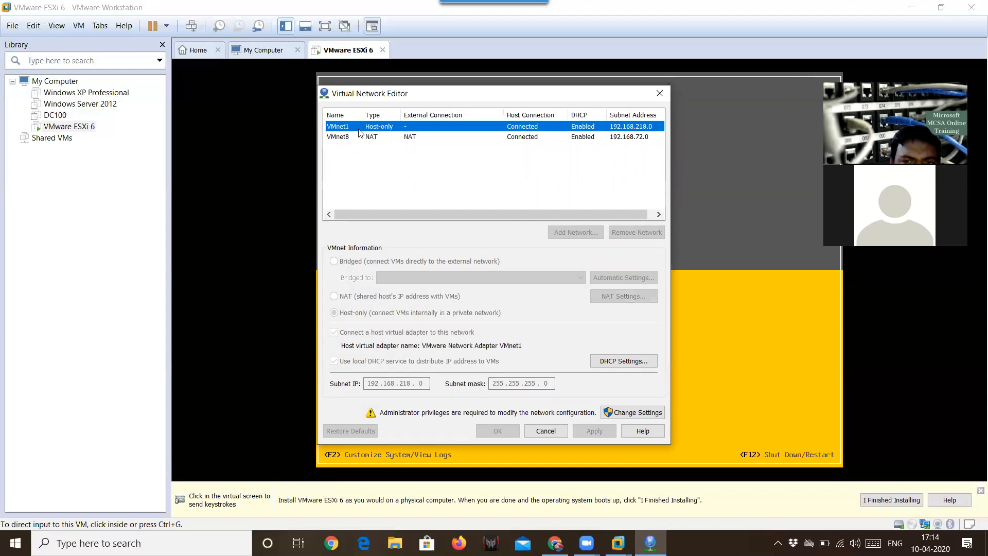
click(621, 138)
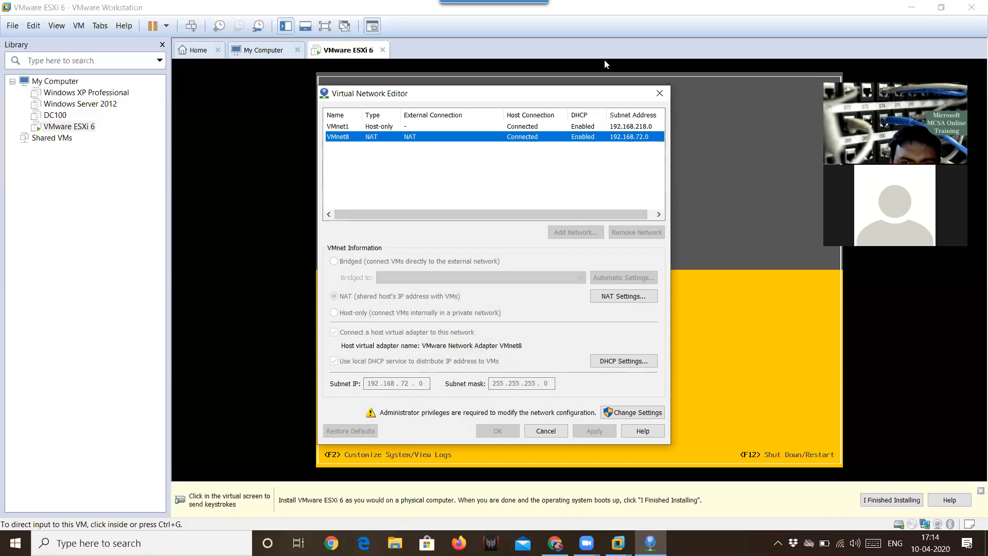
click(660, 94)
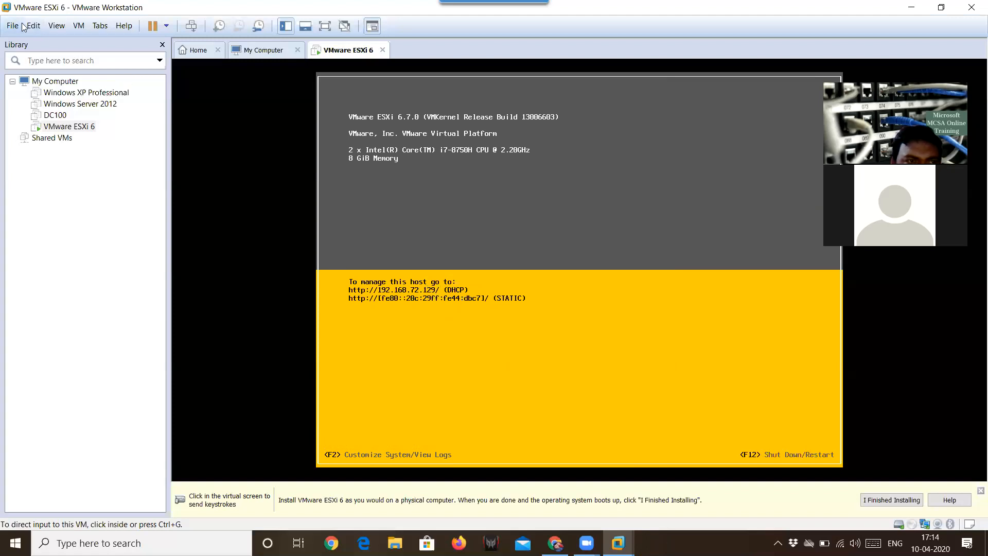
Step: Reopen the Virtual Network Editor, select the VMnet8 NAT network and unlock the network configuration with administrator privileges
click(79, 26)
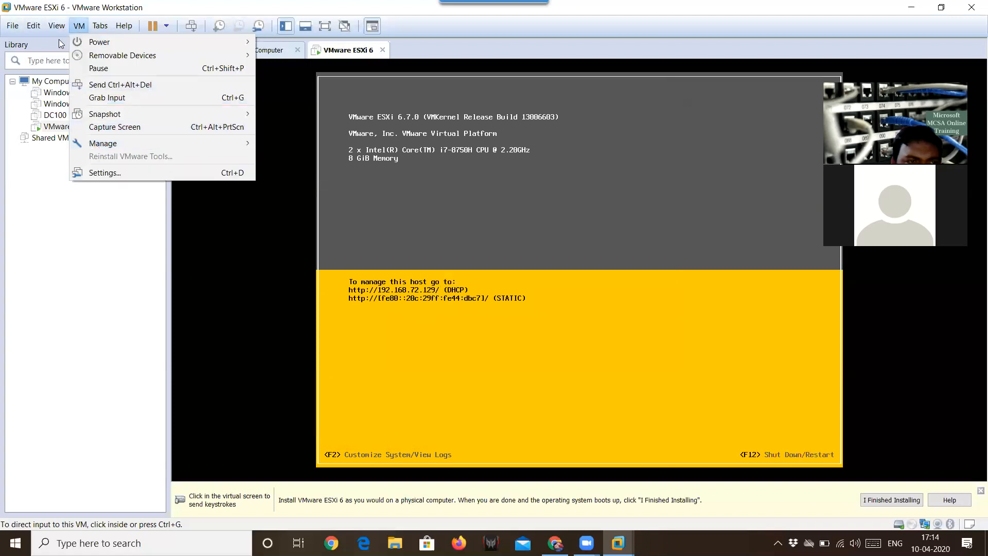
click(34, 26)
click(67, 83)
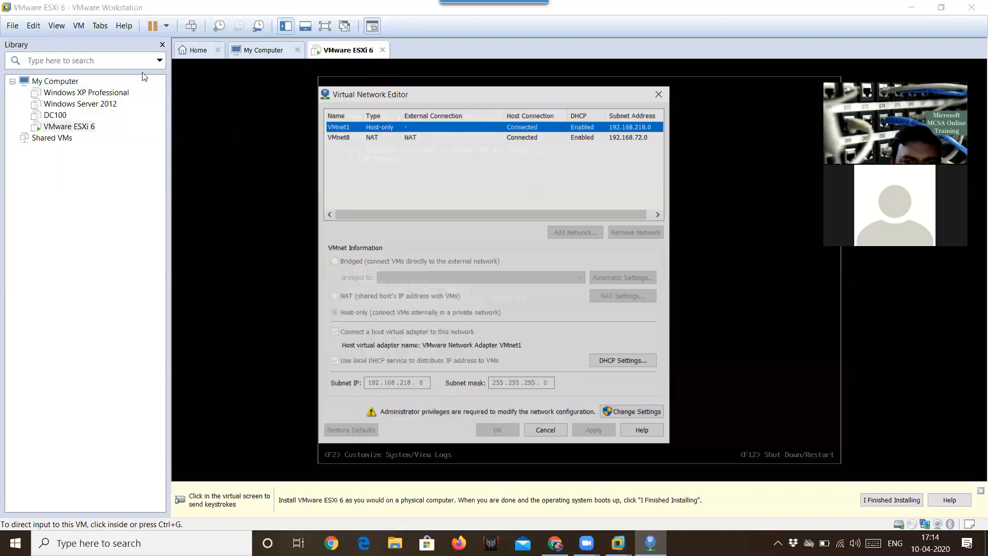
click(625, 137)
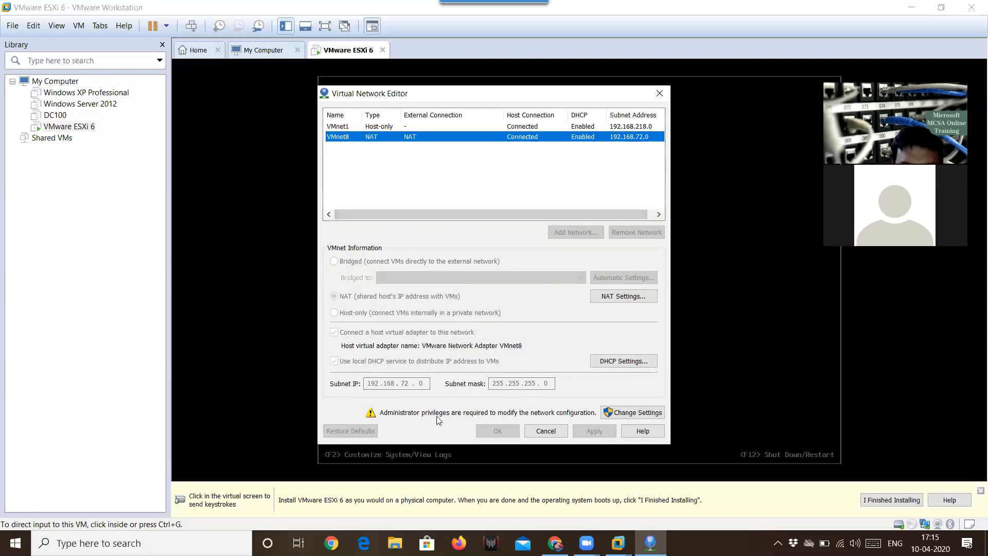
click(636, 412)
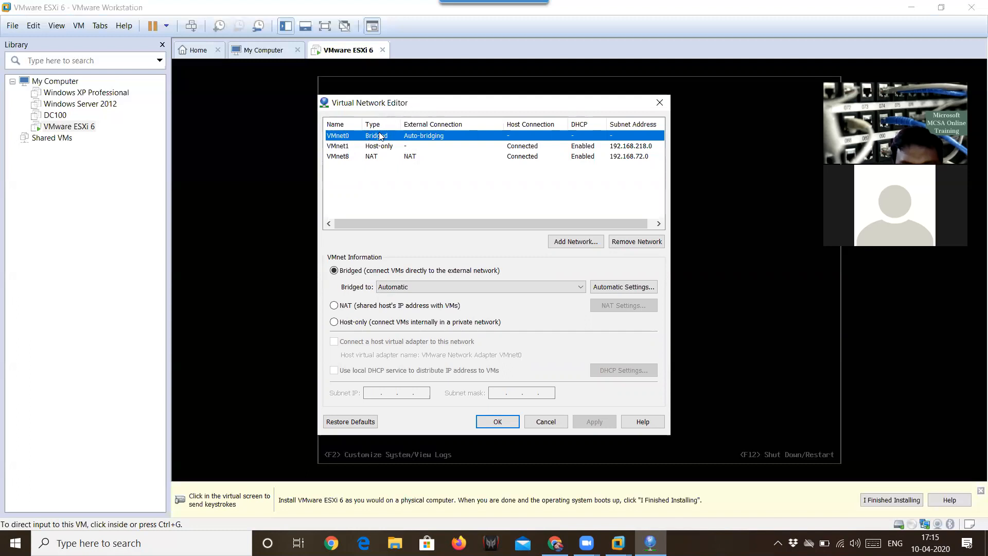
Step: Compare the VMnet1 host-only network with the VMnet8 NAT network and leave VMnet8 selected
click(352, 149)
click(348, 157)
click(350, 148)
click(349, 157)
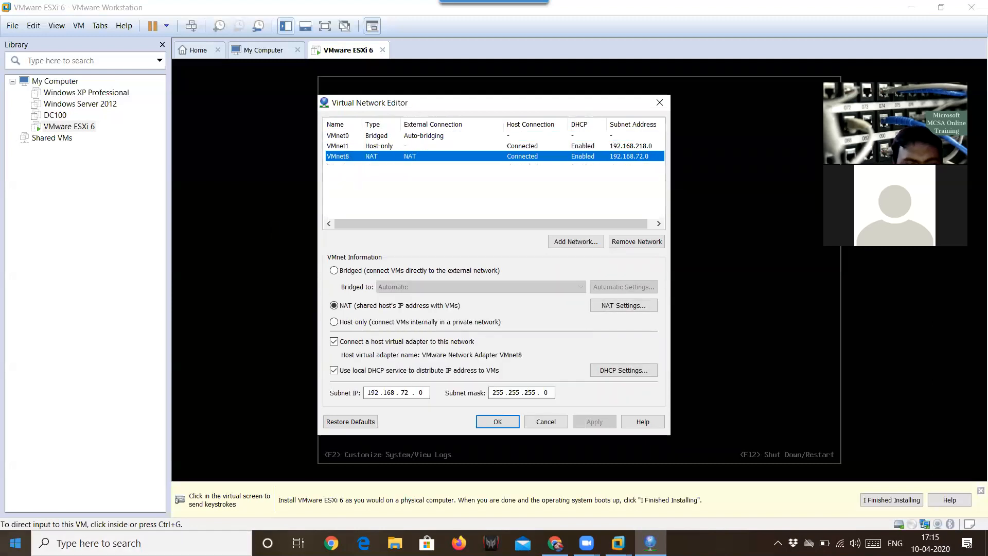
Step: Open the host's Network Connections with ncpa.cpl and locate the VMware VMnet1 and VMnet8 adapters
key(super)
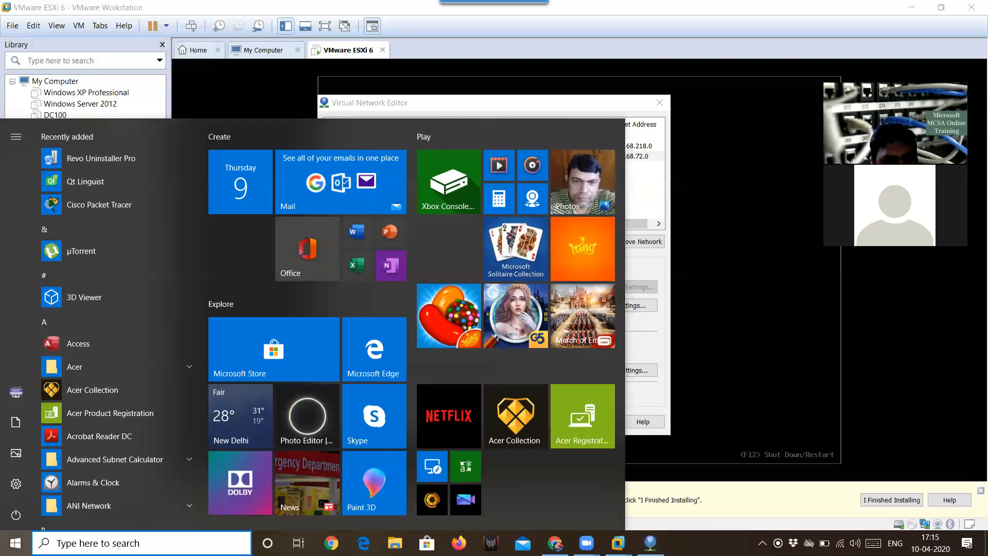
key(super+r)
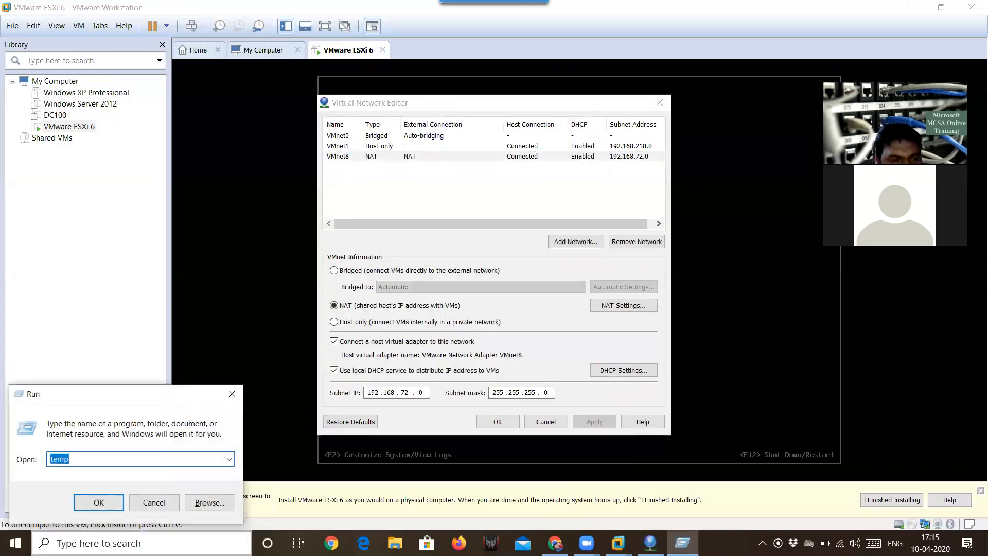
text(ncpa.cpl)
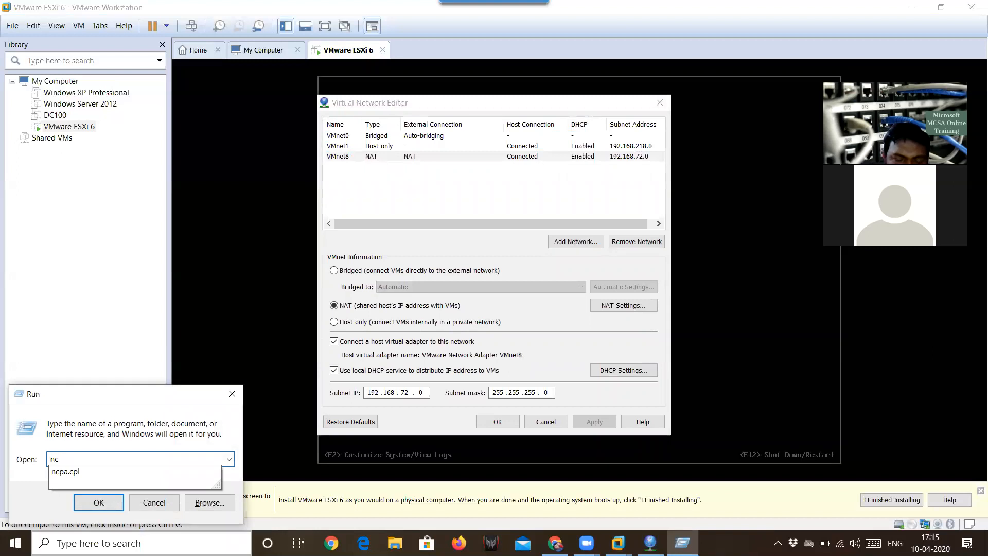
key(Return)
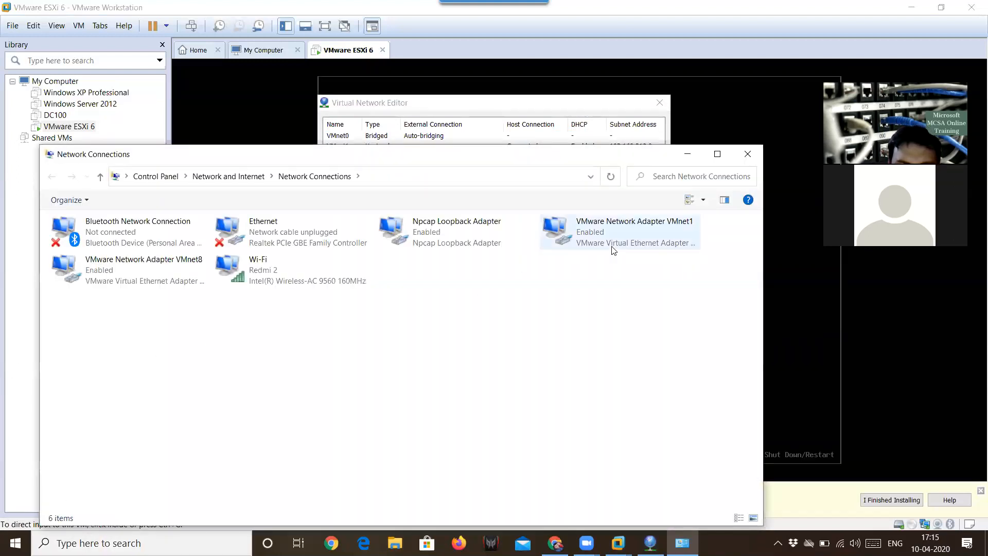
click(623, 233)
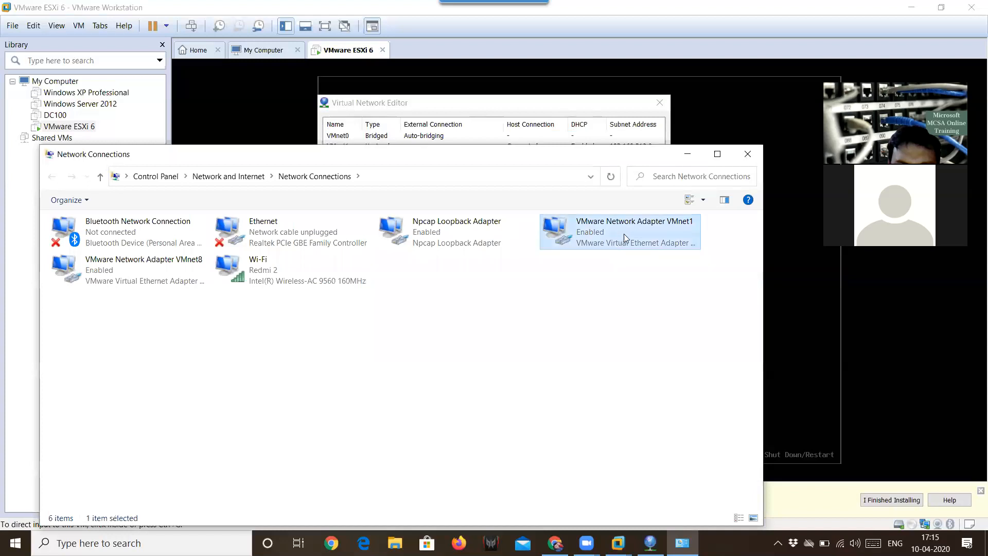
click(122, 283)
click(587, 229)
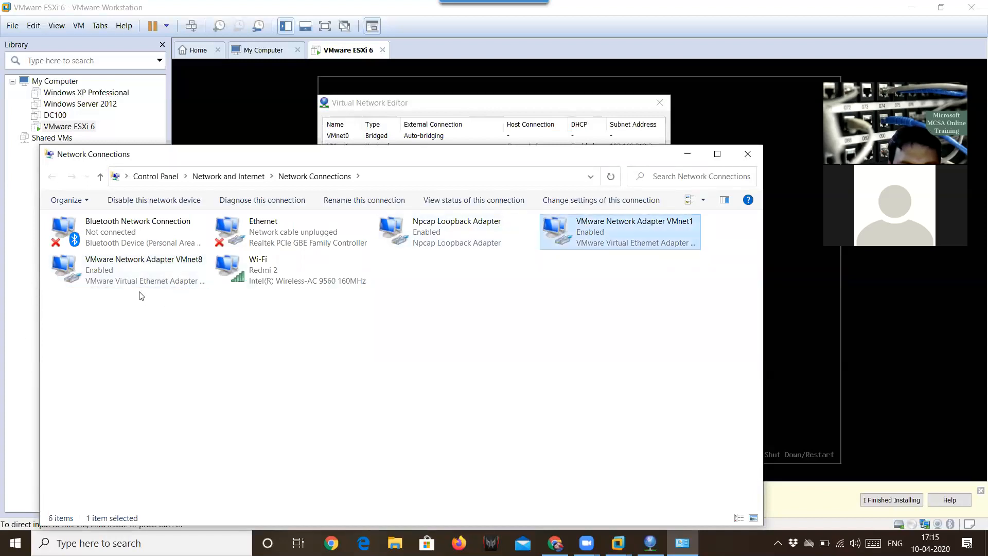
click(141, 286)
click(605, 228)
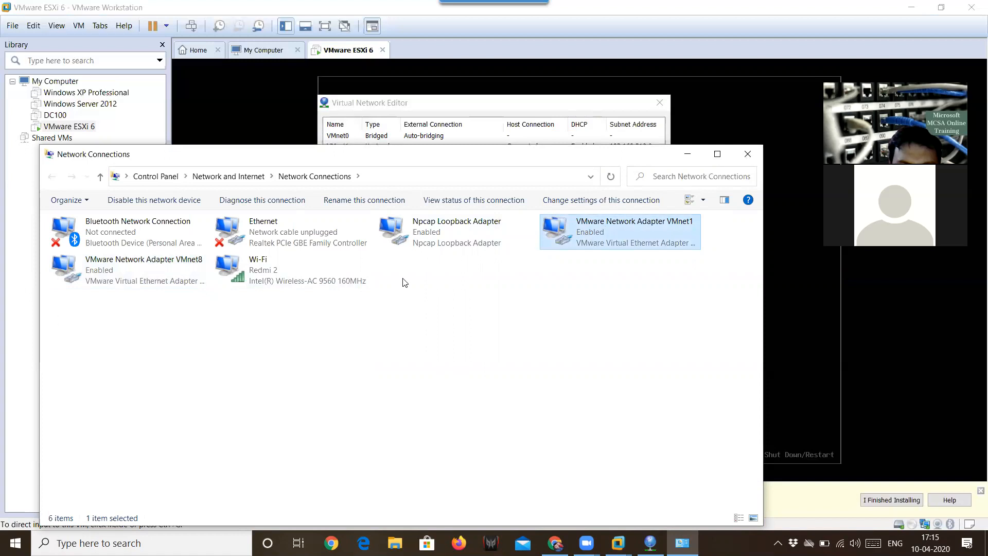
Step: Examine the VMnet8 adapter's IPv4 address, DHCP server and WINS server in its connection details, and close Network Connections
click(185, 281)
double_click(165, 274)
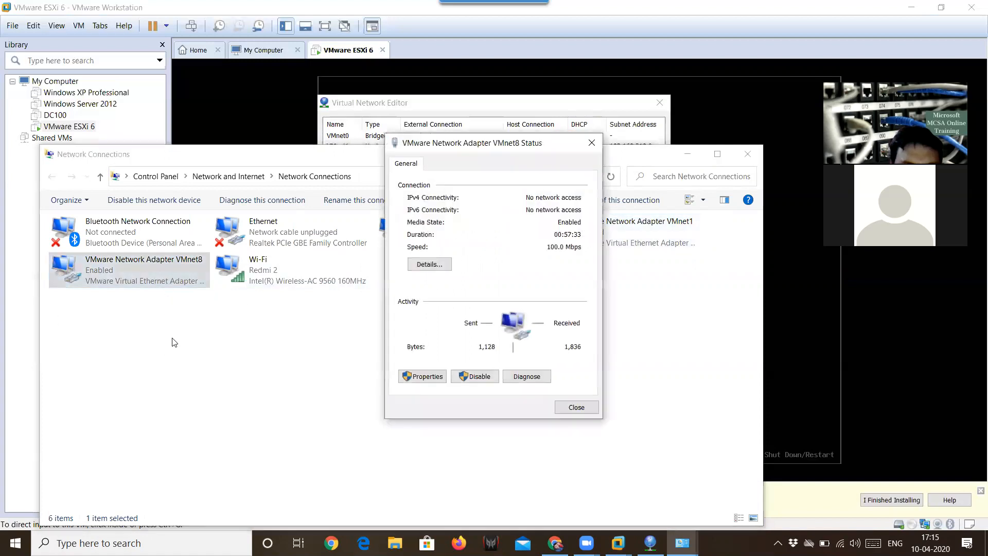
click(445, 274)
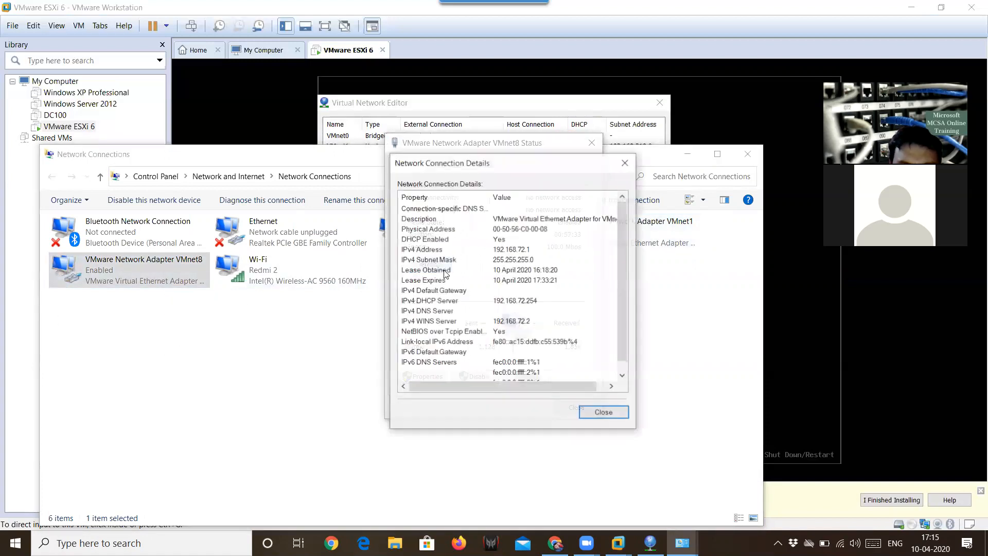
click(517, 251)
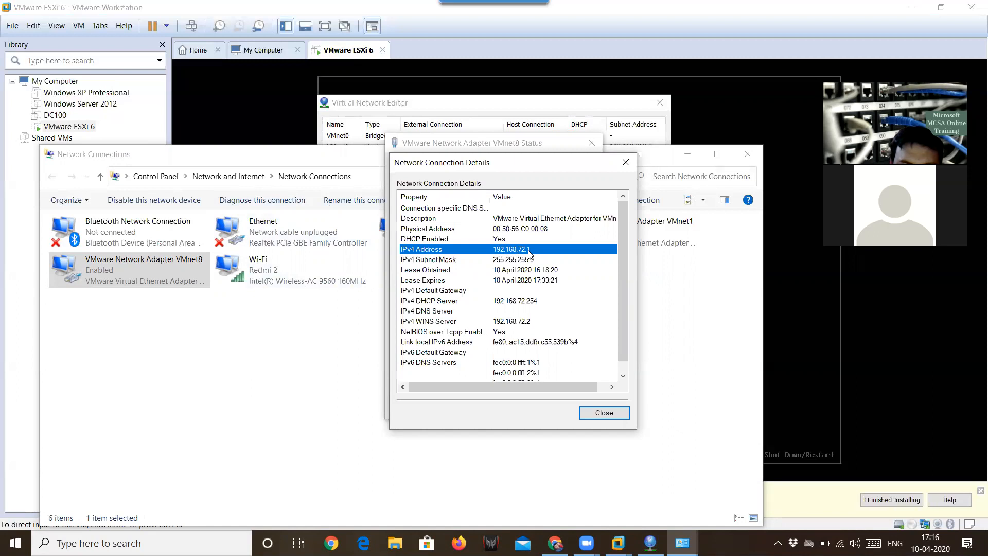
click(532, 304)
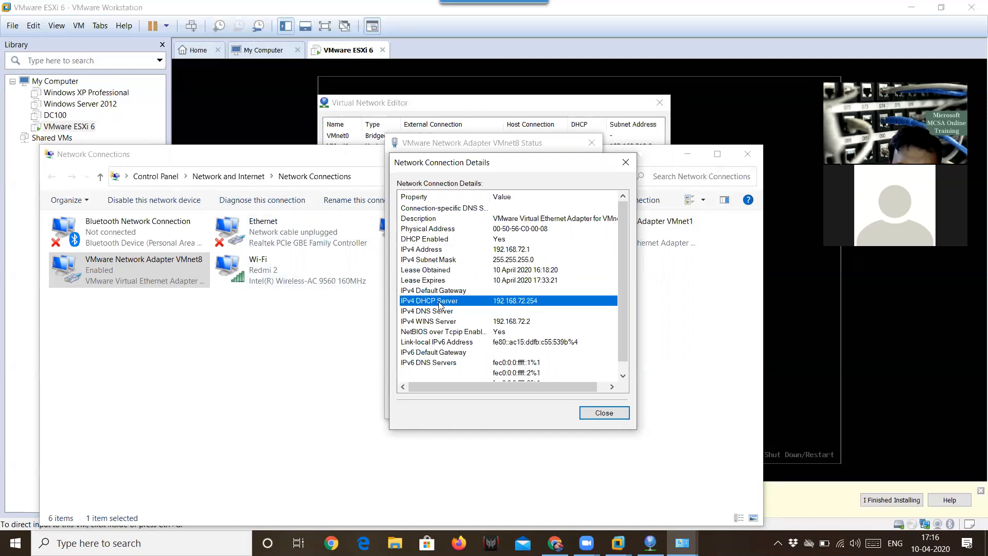
click(534, 323)
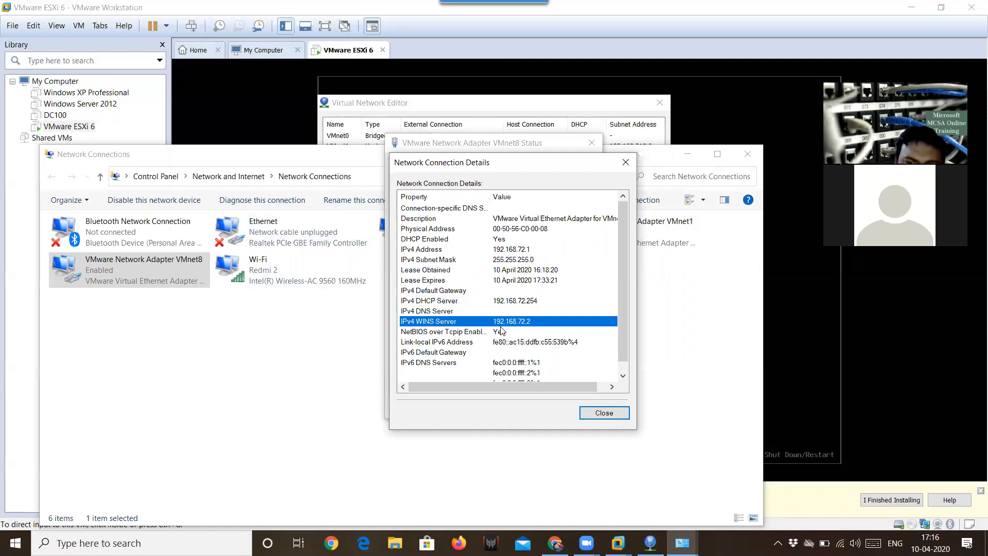
click(612, 415)
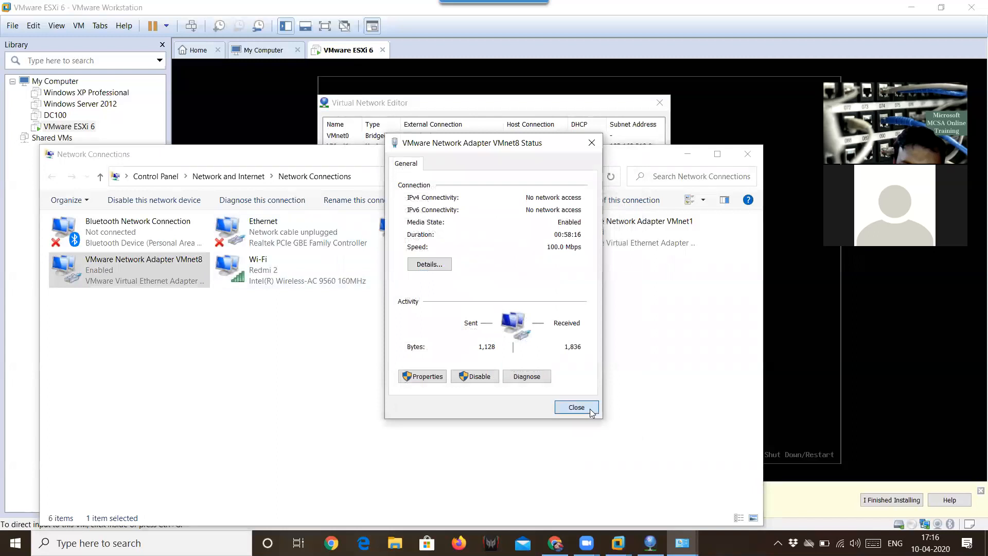
click(576, 407)
click(747, 153)
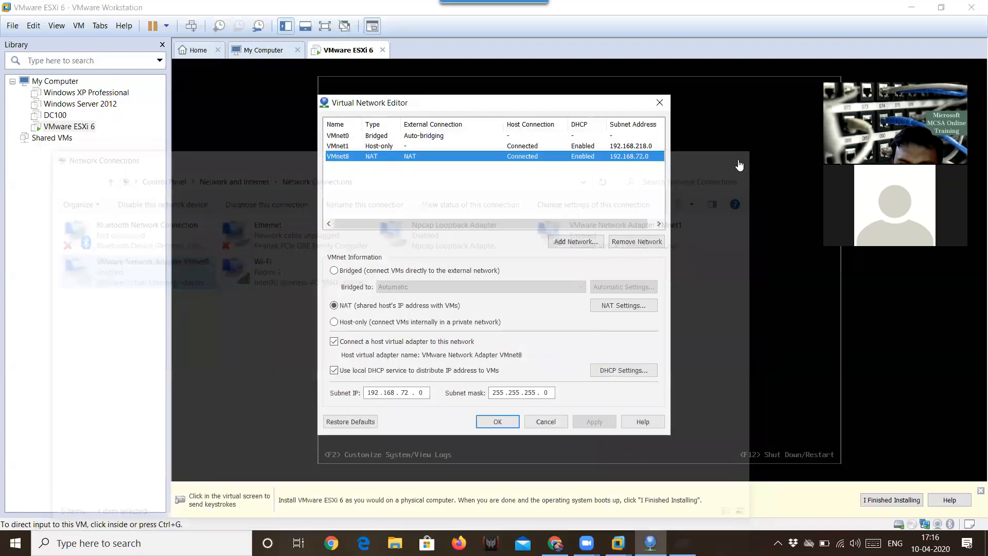
Step: Set the VMnet8 NAT network's subnet IP to 192.168.2.0, apply the change and close the Virtual Network Editor
click(422, 392)
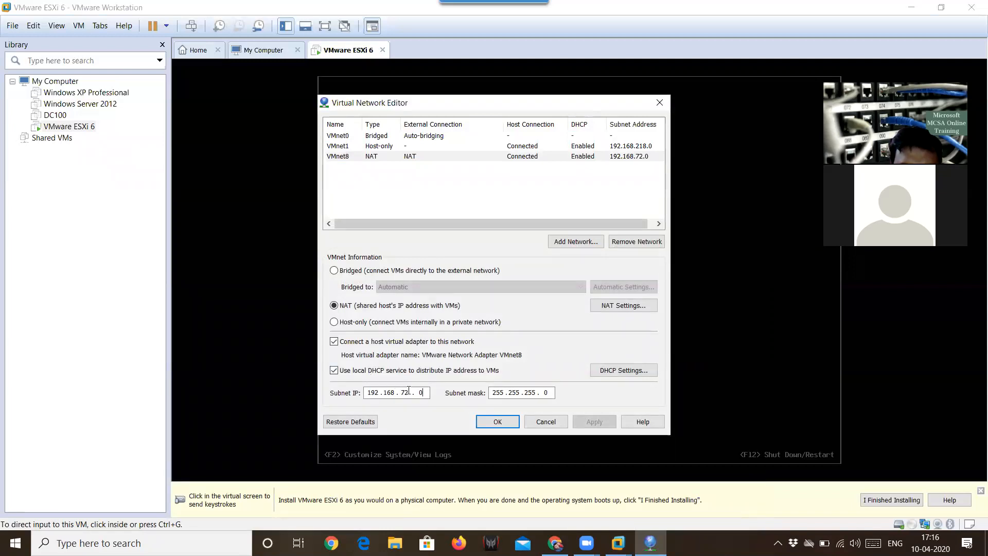
key(BackSpace)
key(BackSpace)
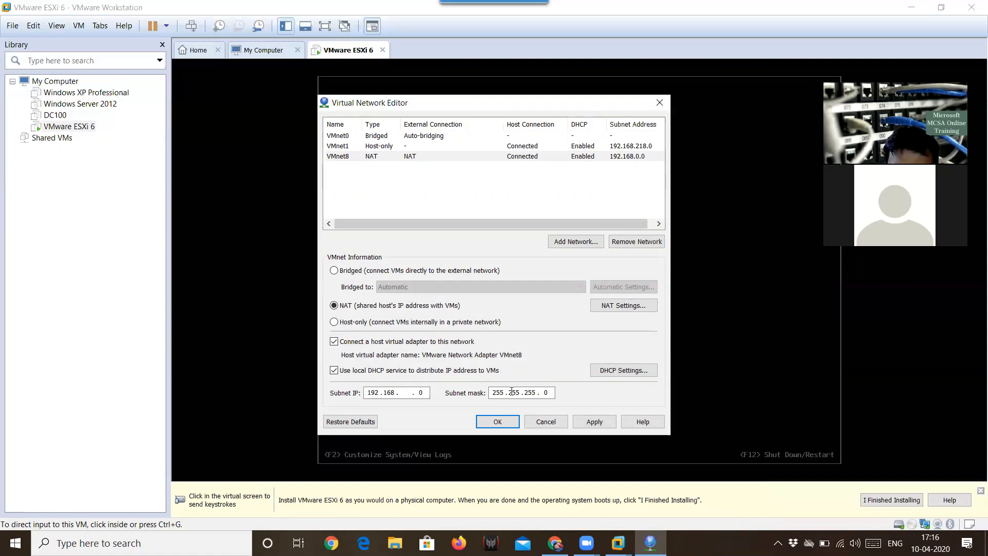
text(2)
click(419, 393)
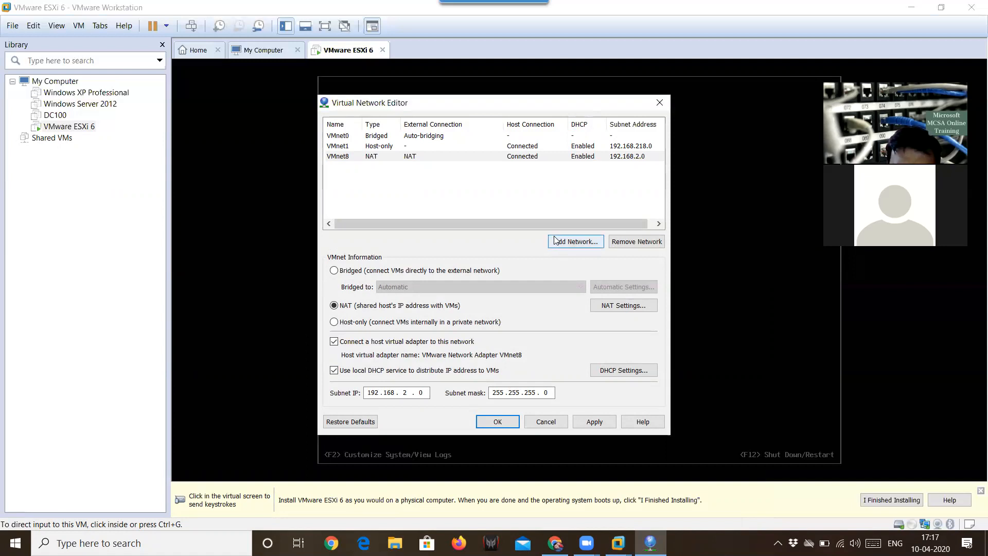
click(601, 421)
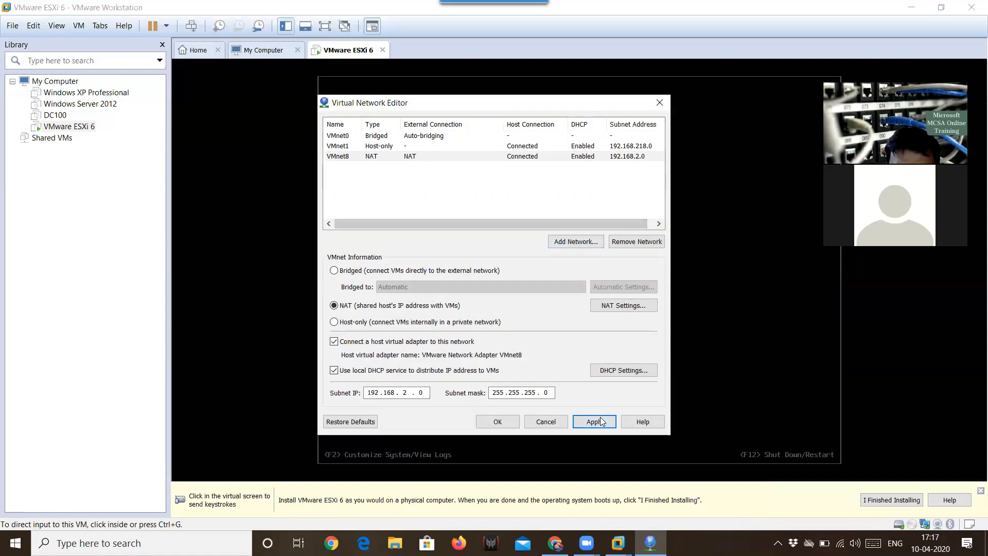
click(597, 422)
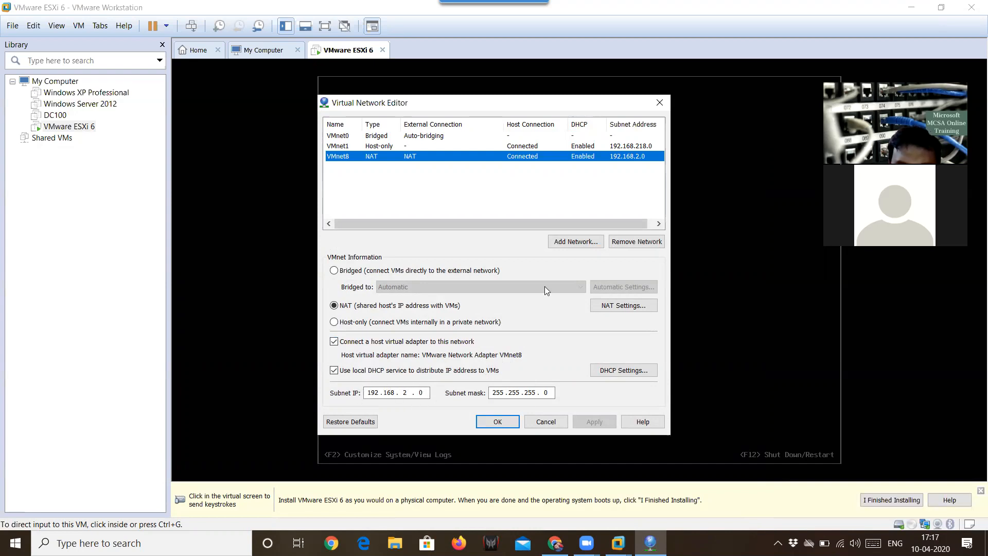
click(491, 421)
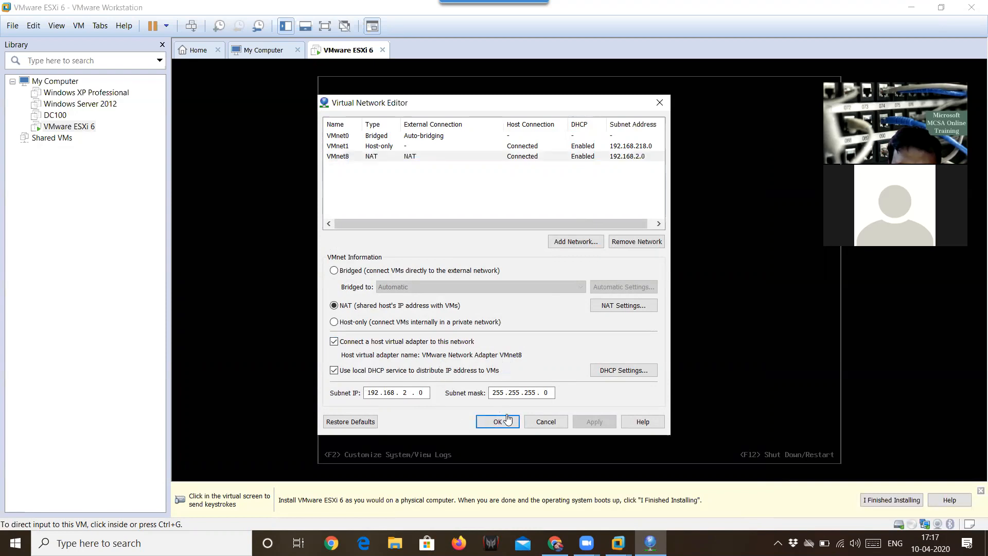
Step: Release the cursor from the virtual machine, restart the VMware ESXi 6 guest and confirm the restart
click(486, 271)
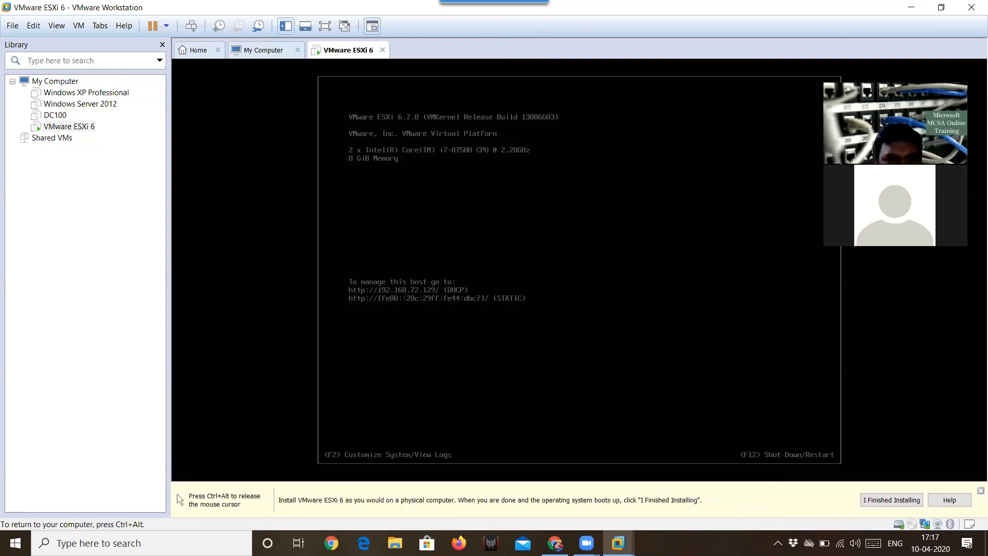
key(ctrl+alt)
right_click(337, 50)
mouse_move(352, 76)
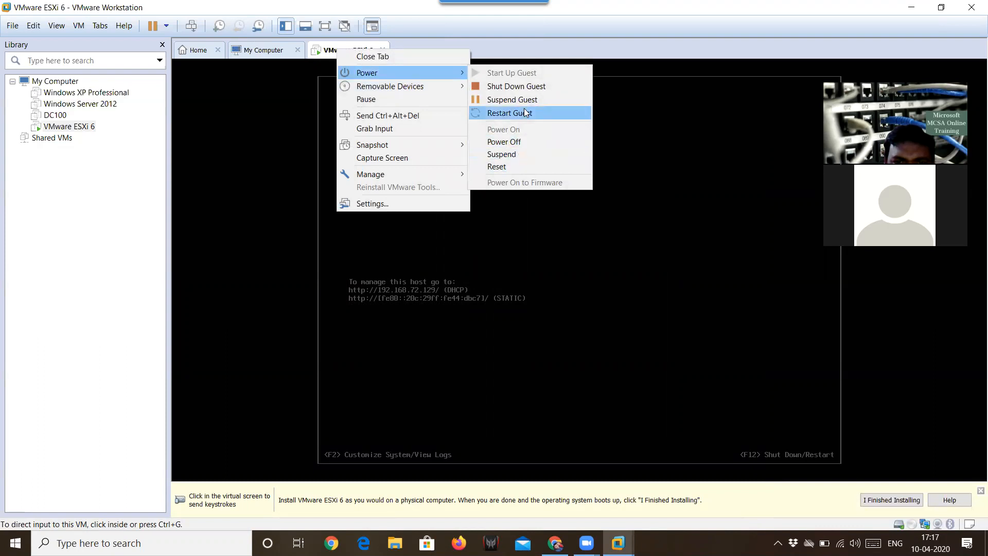
click(525, 113)
click(513, 295)
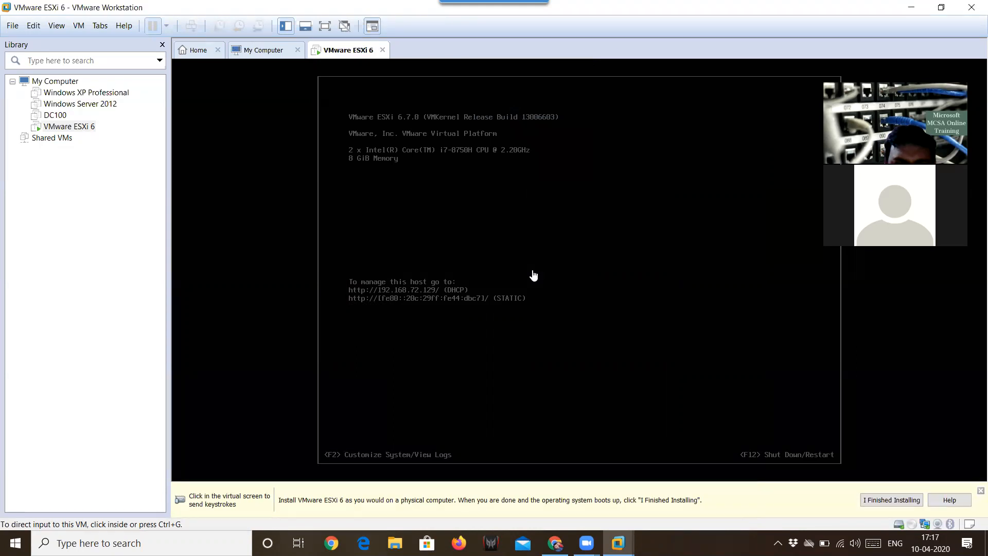
Step: Wait for the ESXi host to restart, check its management address on the console and release the cursor
click(535, 231)
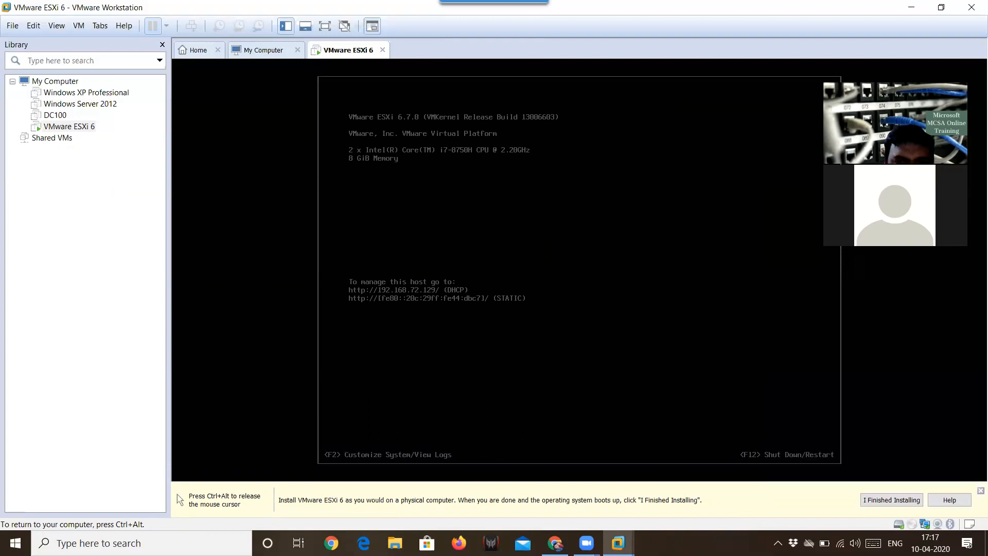
key(F2)
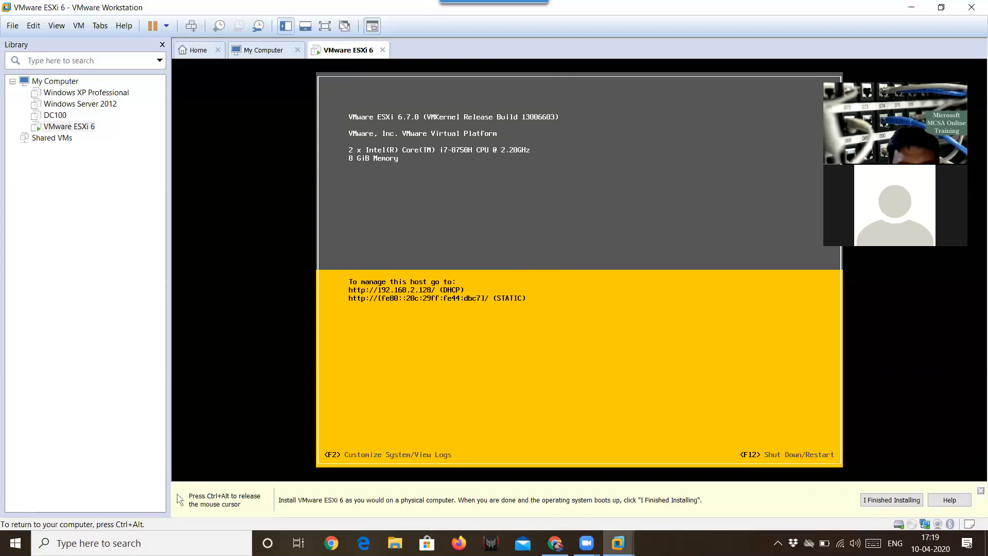
key(ctrl+alt)
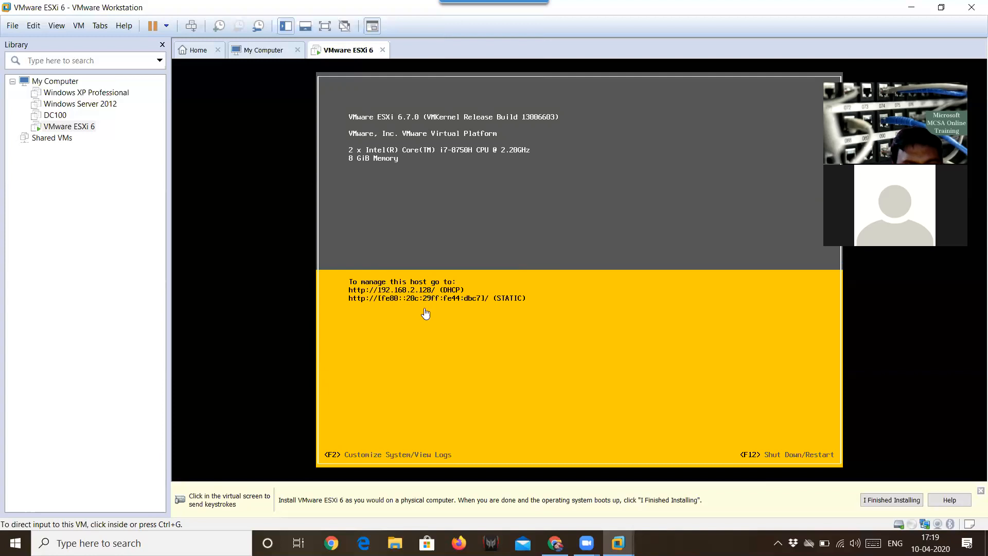
click(432, 333)
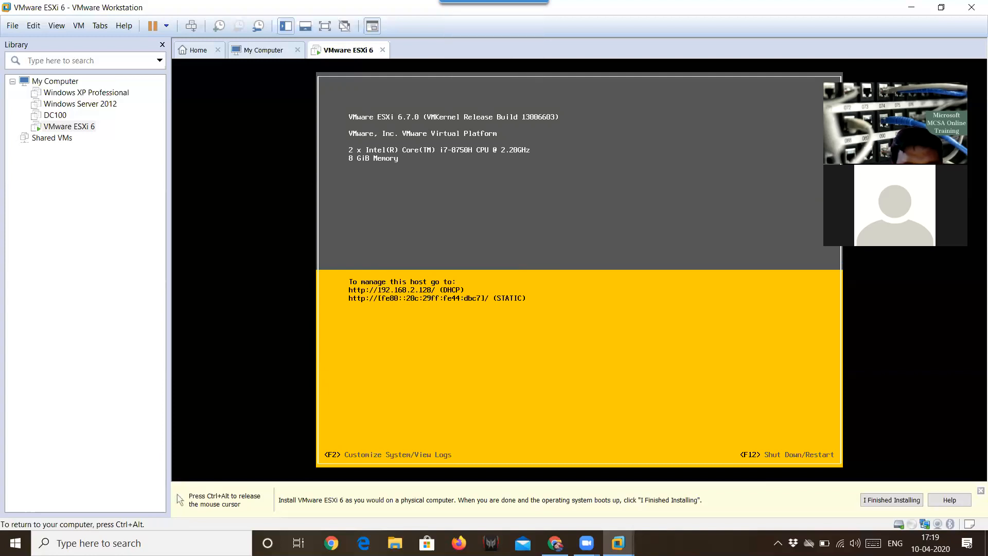
key(ctrl+alt)
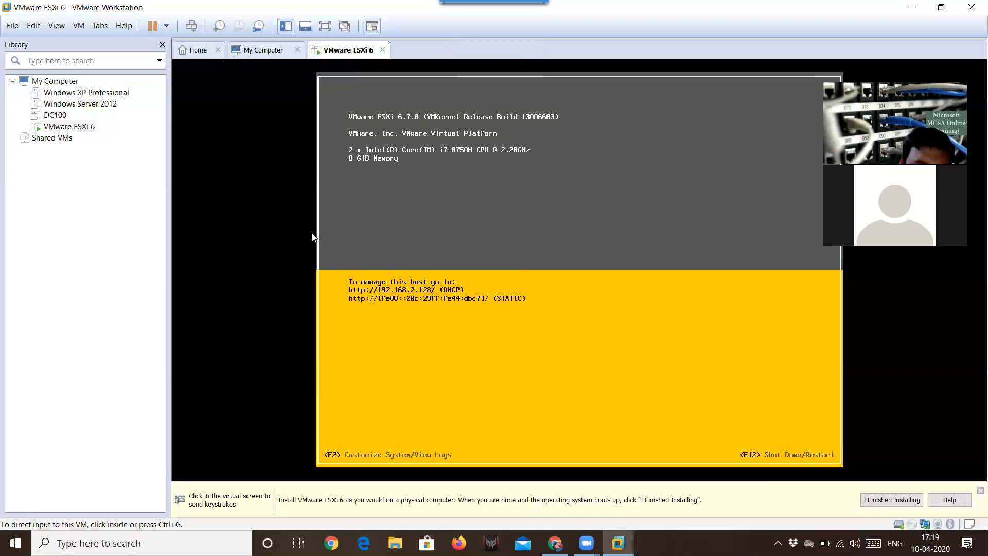
Step: Reopen the host's Network Connections and check the VMnet8 adapter's IPv4 address and default gateway in its connection details
key(super+r)
key(Return)
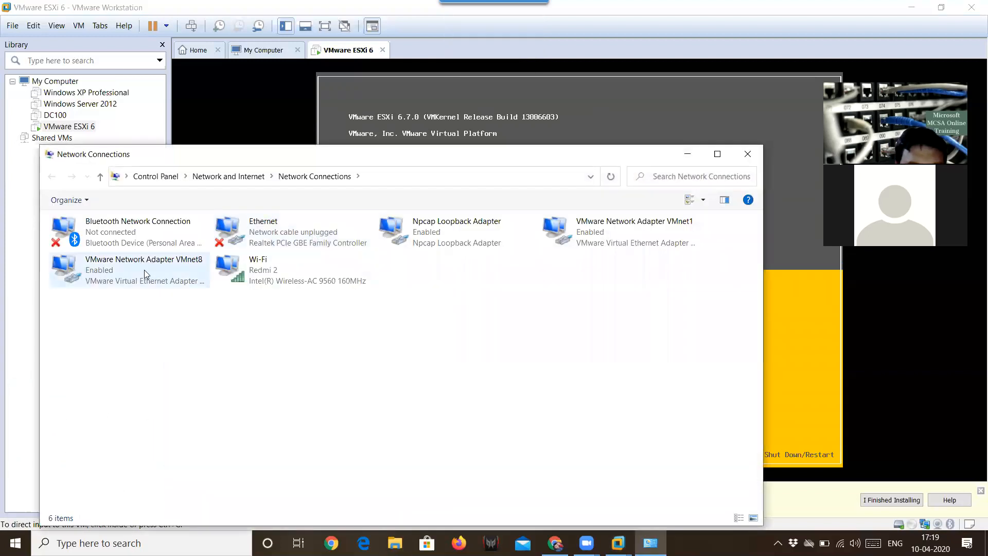
double_click(144, 270)
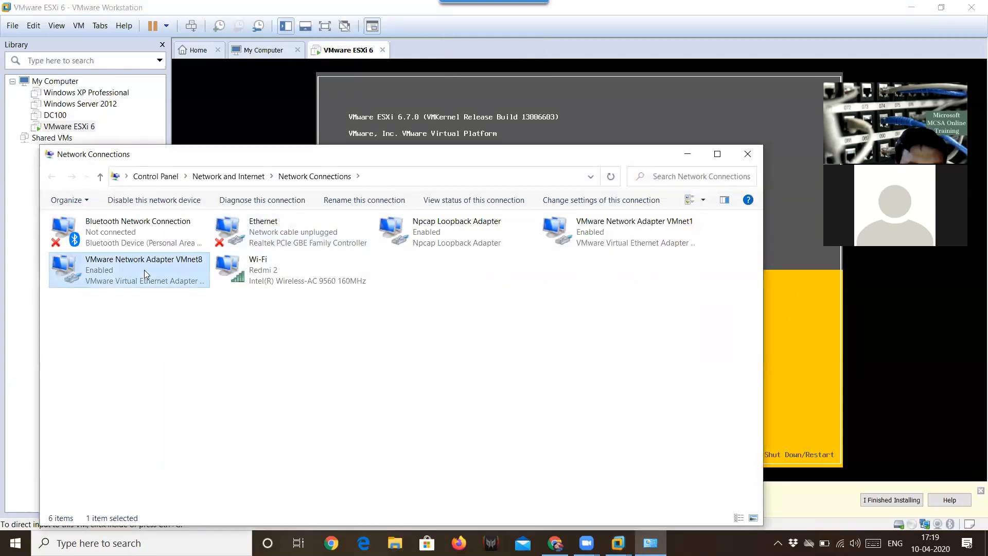
click(441, 266)
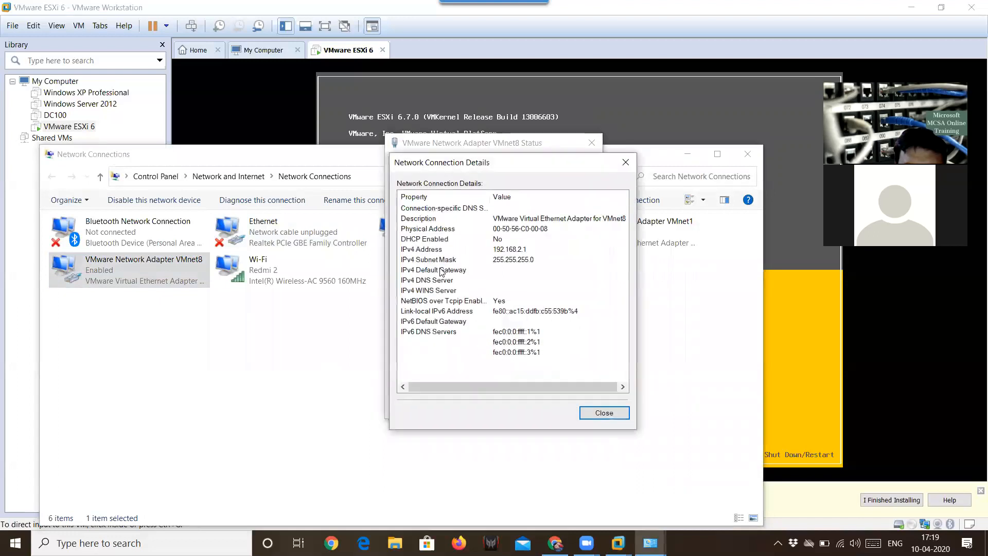
click(528, 251)
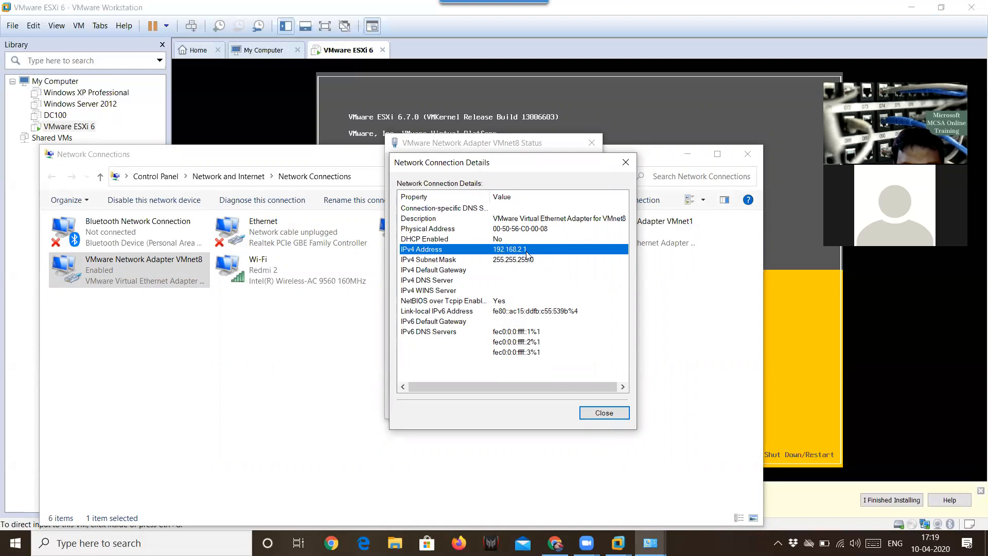
click(497, 272)
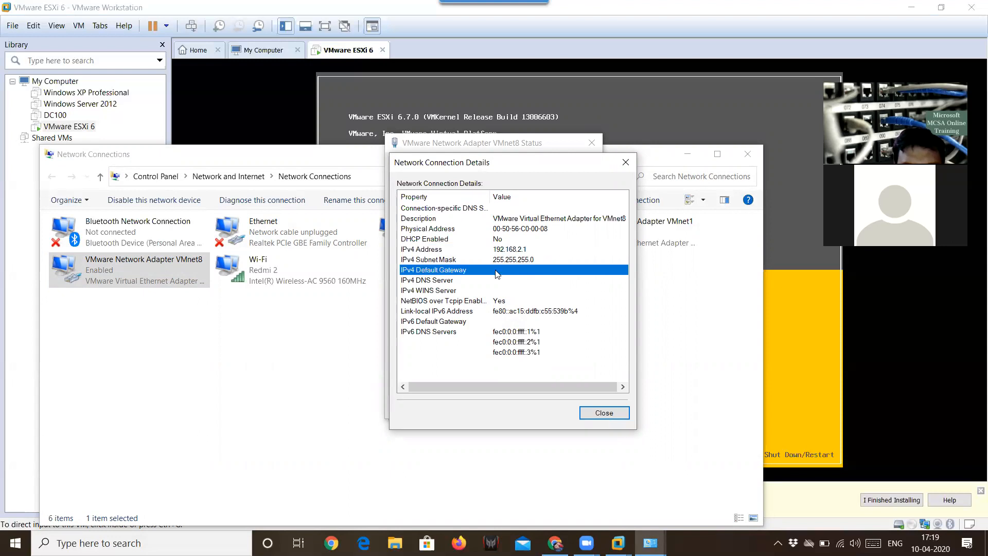
click(611, 413)
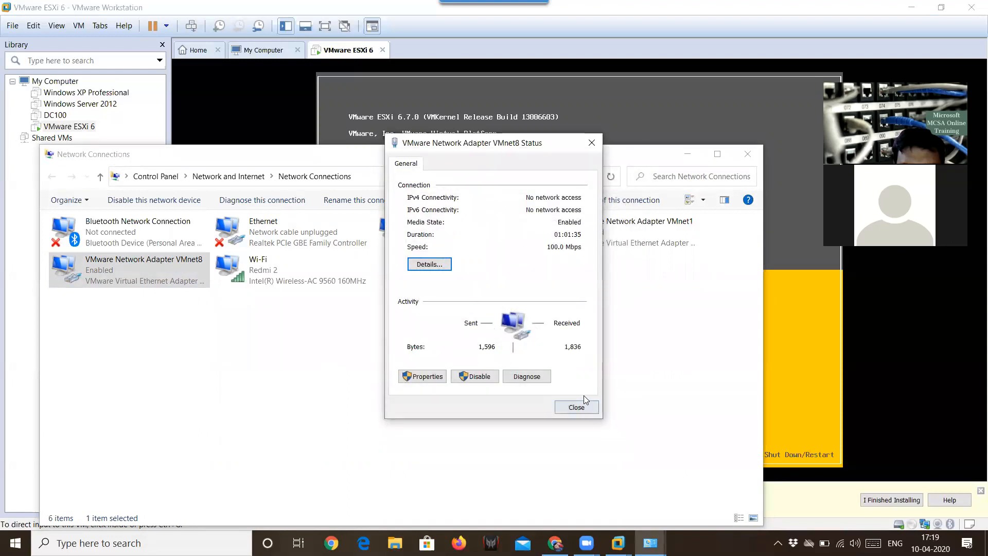
Step: Close the VMnet8 status dialog and the Network Connections window, and return control to the ESXi console
click(578, 406)
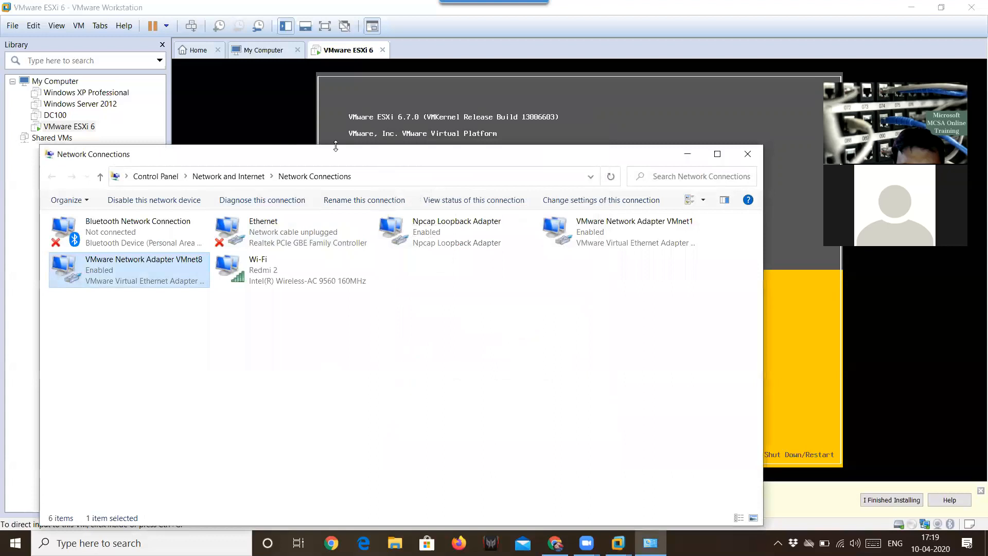
click(753, 160)
click(515, 294)
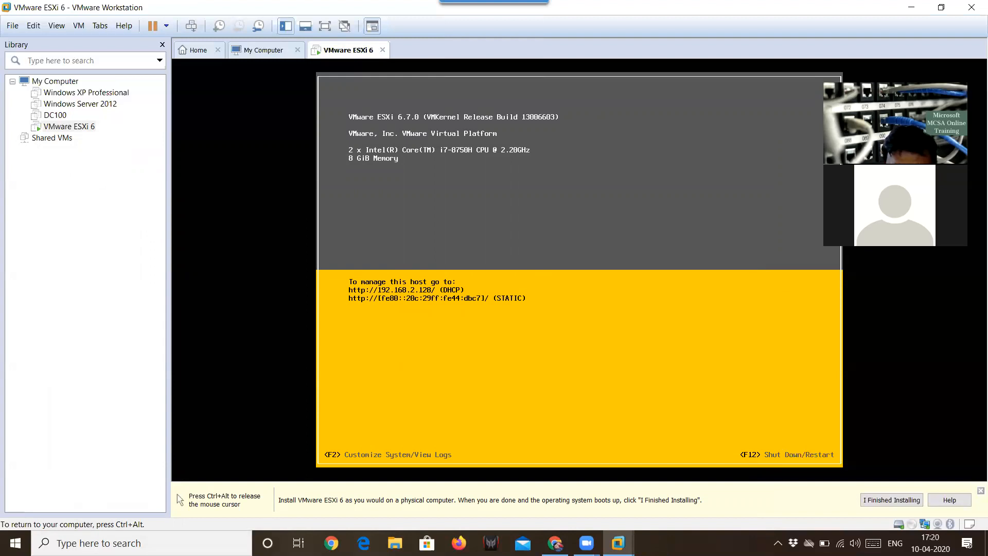
Step: Open the ESXi system customization login and authenticate as root with the account password
key(F2)
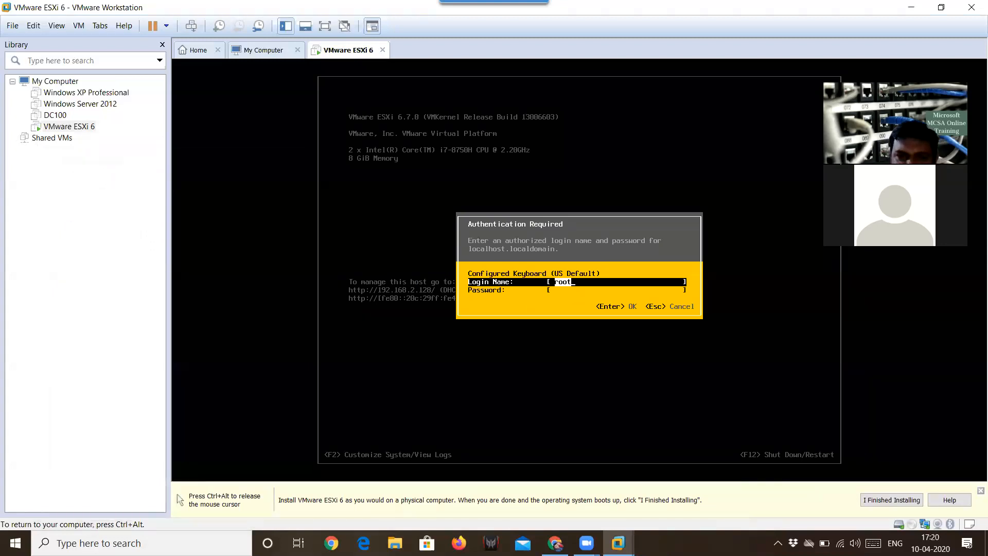
key(Tab)
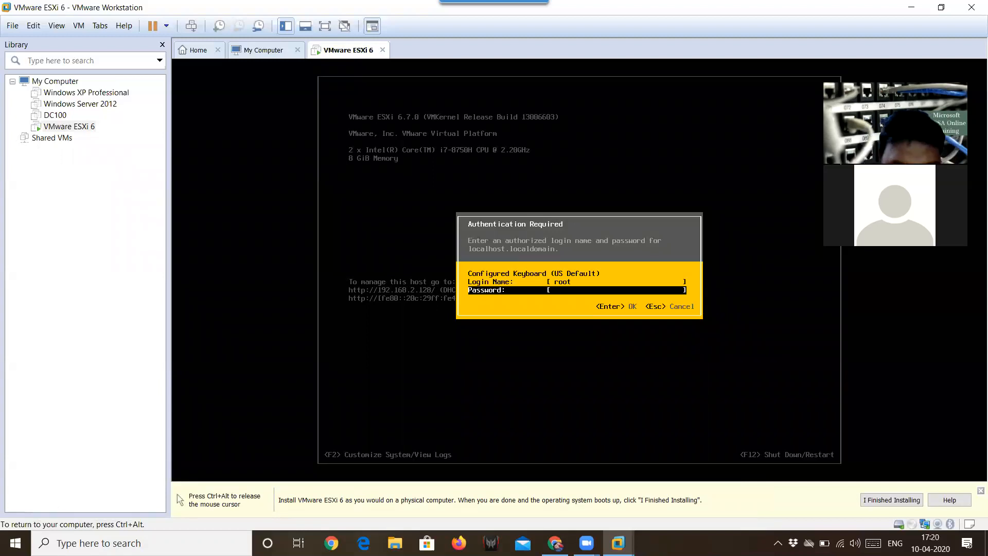
text(*********)
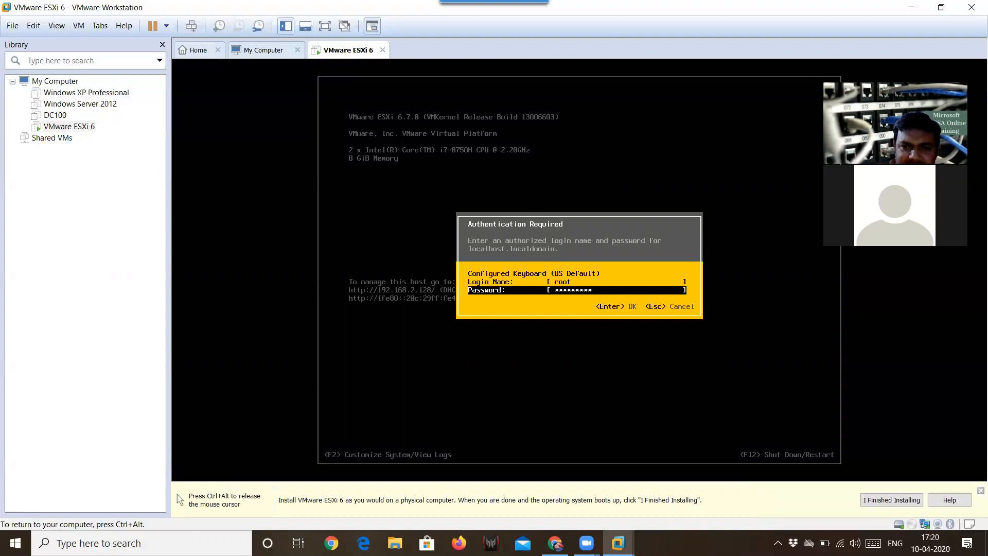
key(Return)
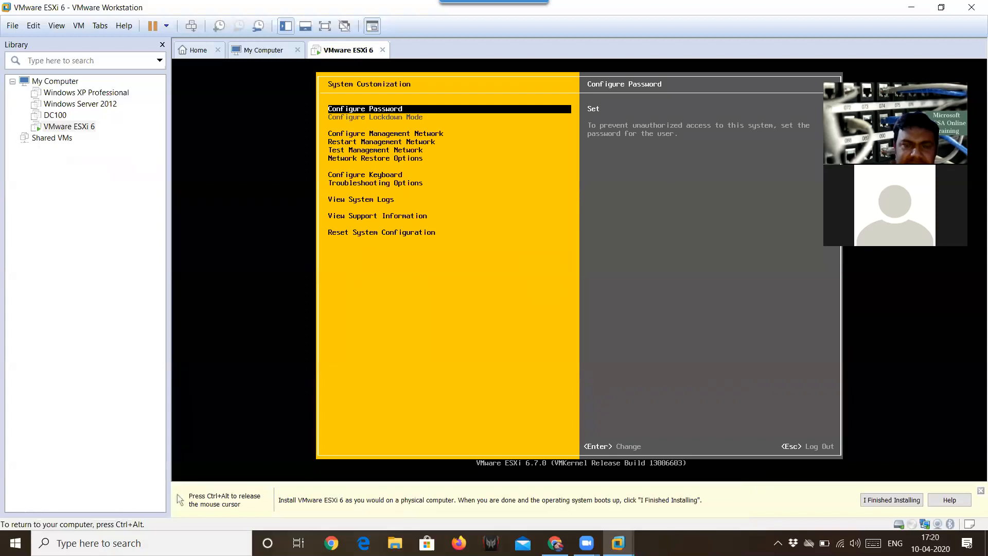
Step: Compare the Configure Password and Configure Management Network entries and their descriptions in System Customization
key(Down)
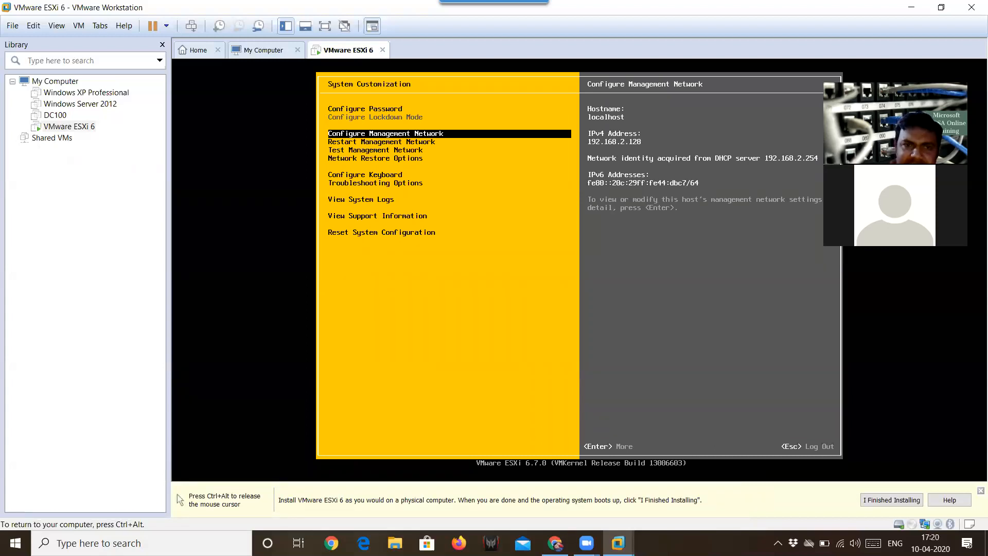
key(Up)
key(Down)
key(Up)
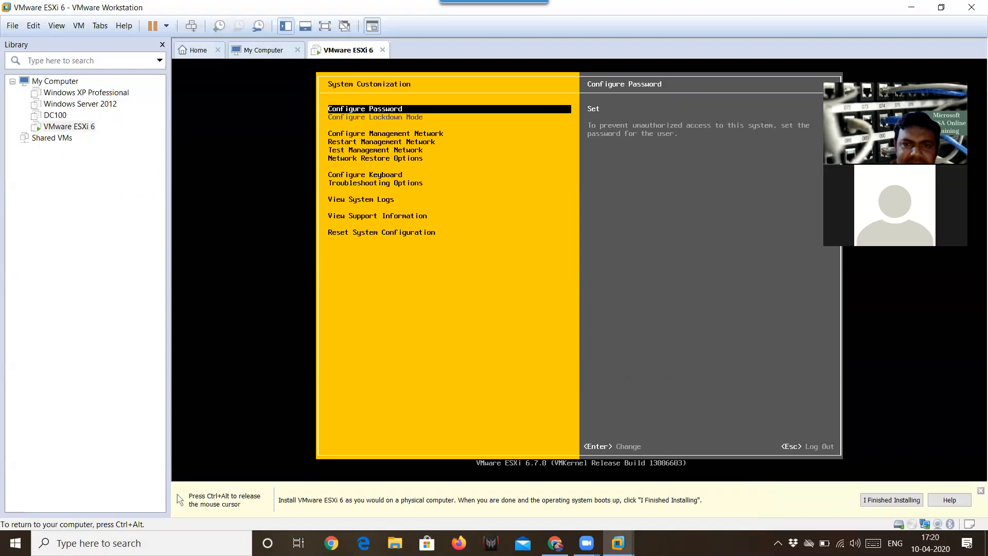
key(Down)
key(Up)
key(Down)
key(Up)
key(Down)
key(Up)
key(Down)
key(Up)
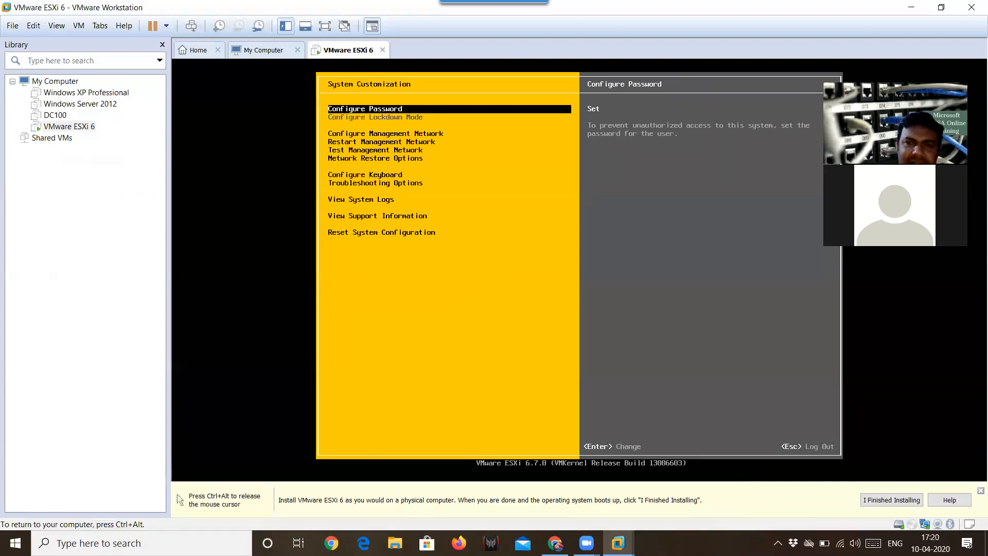
key(Down)
key(Up)
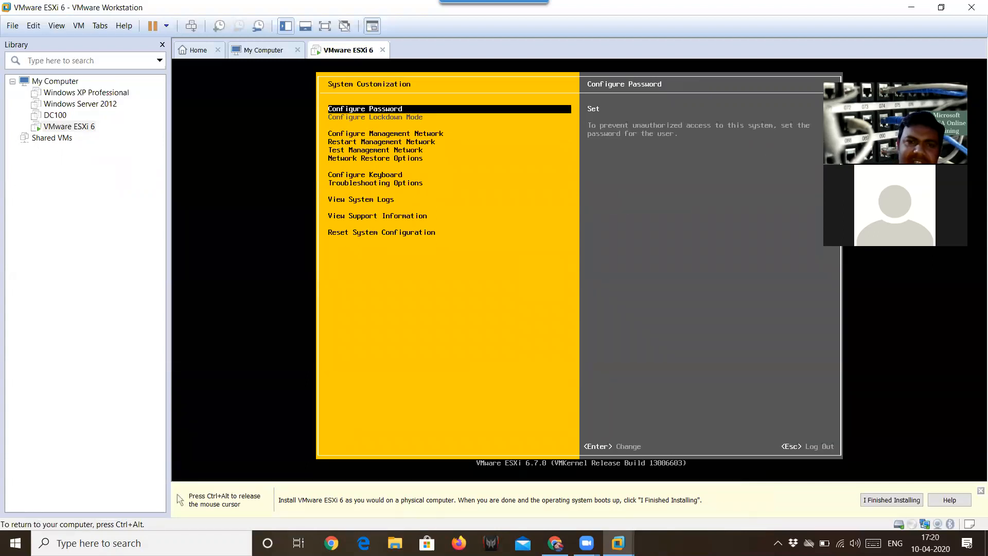
key(Down)
key(Up)
key(Return)
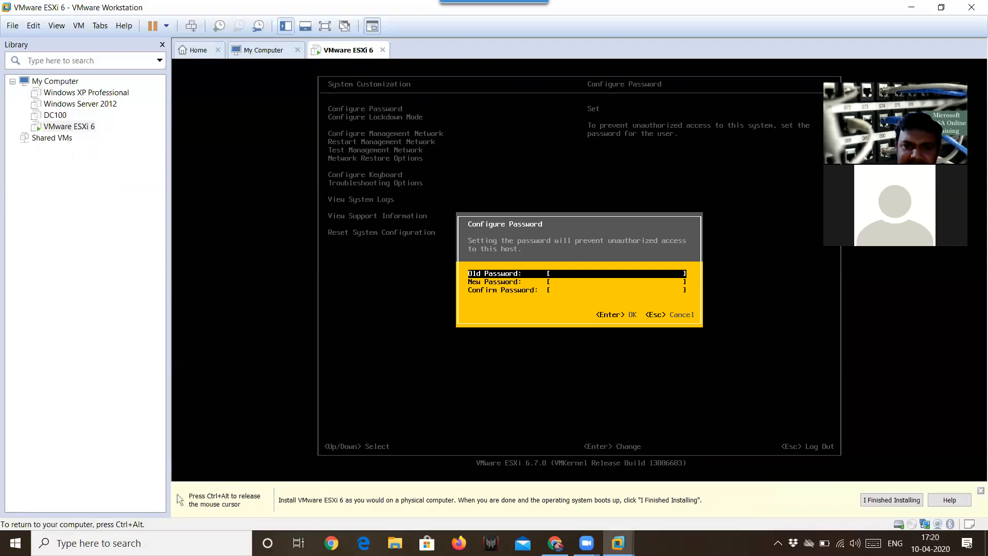
key(Return)
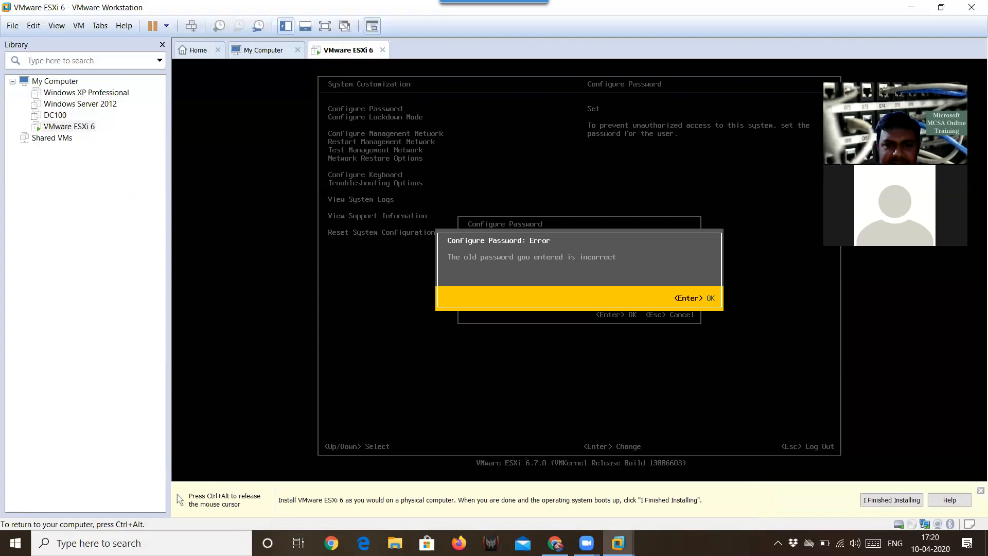
key(Return)
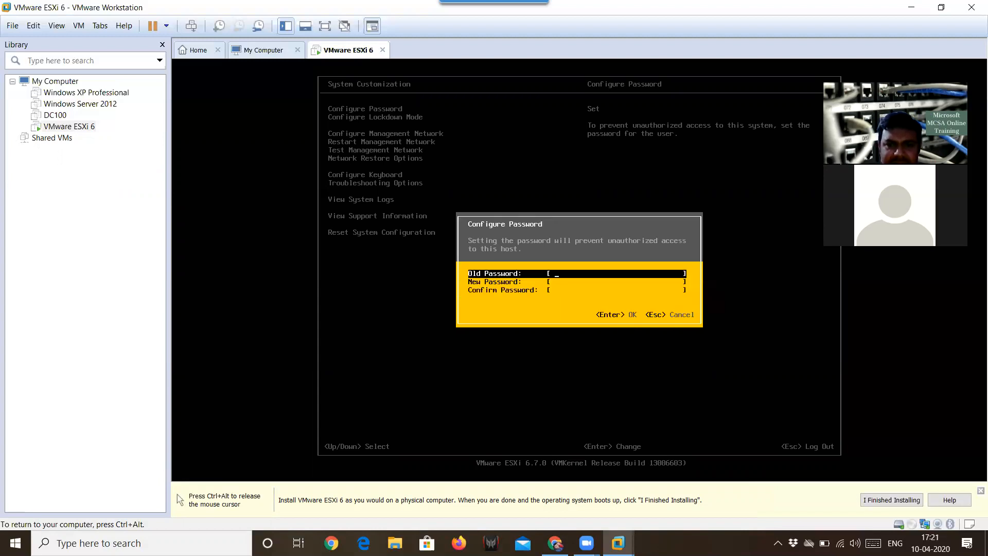
key(Escape)
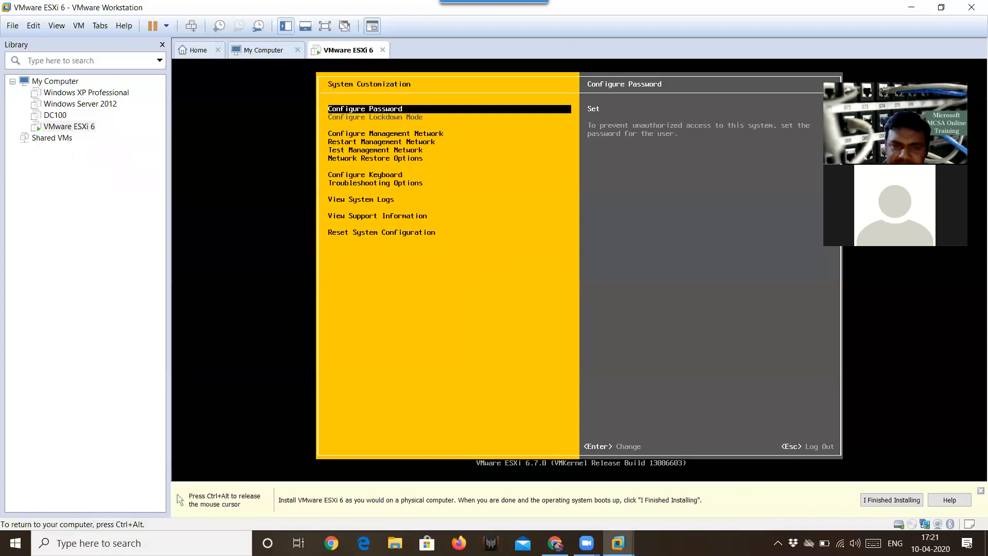
Step: Open the management network configuration and examine the vmnic0 adapter's details, leaving the adapter selection unchanged
key(Down)
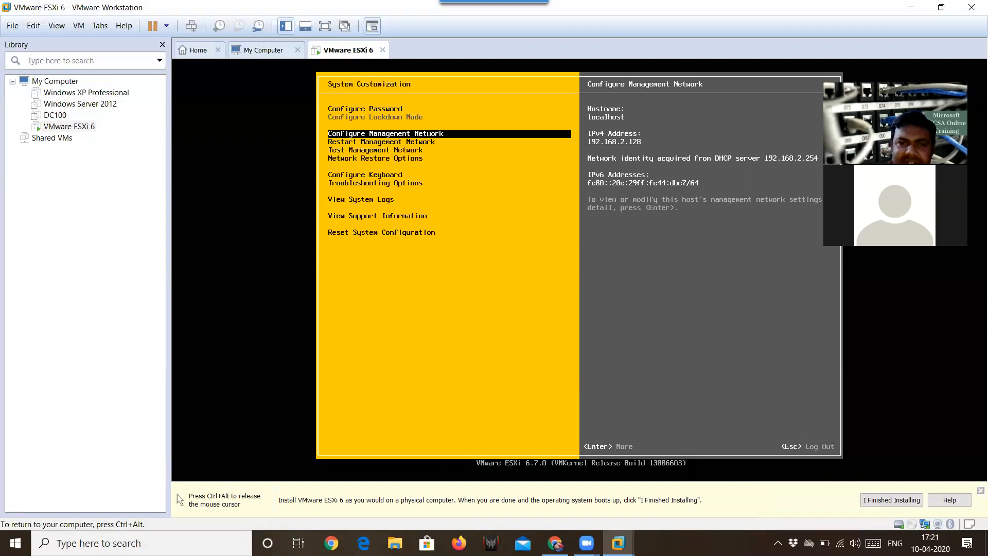
key(Return)
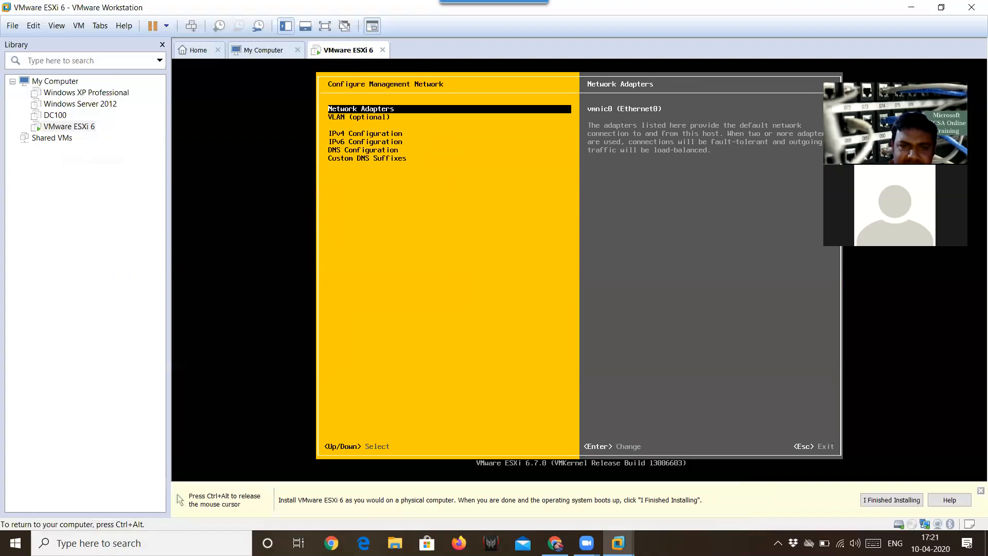
key(Return)
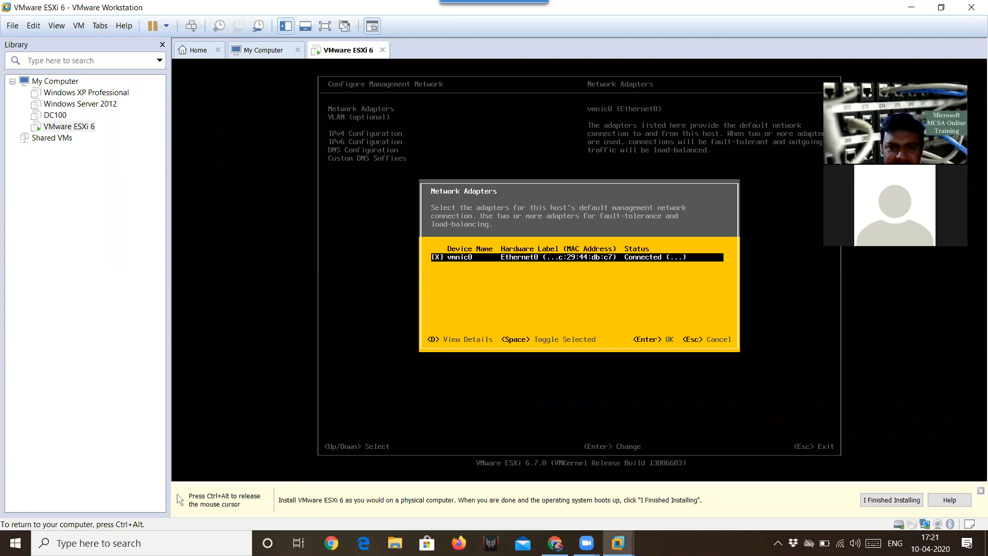
key(d)
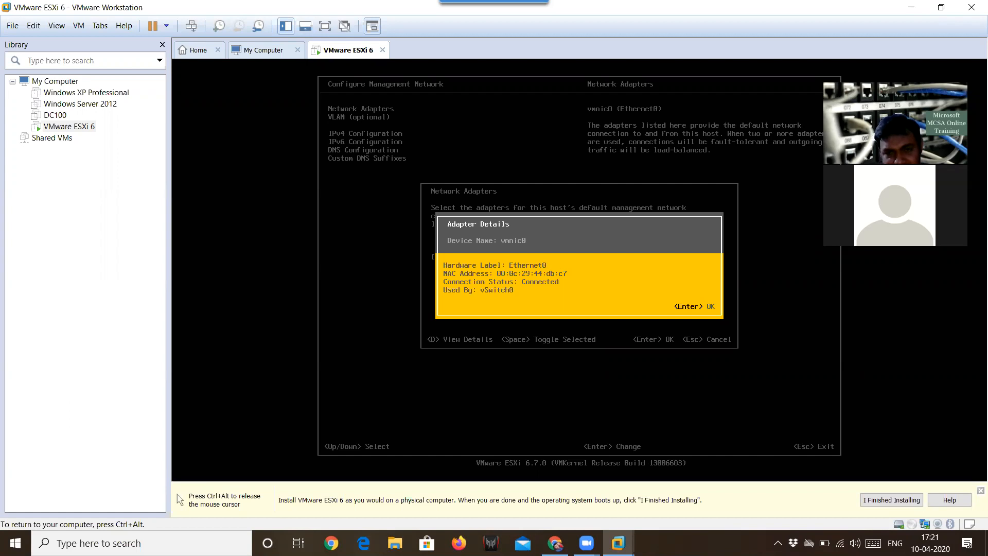
key(Return)
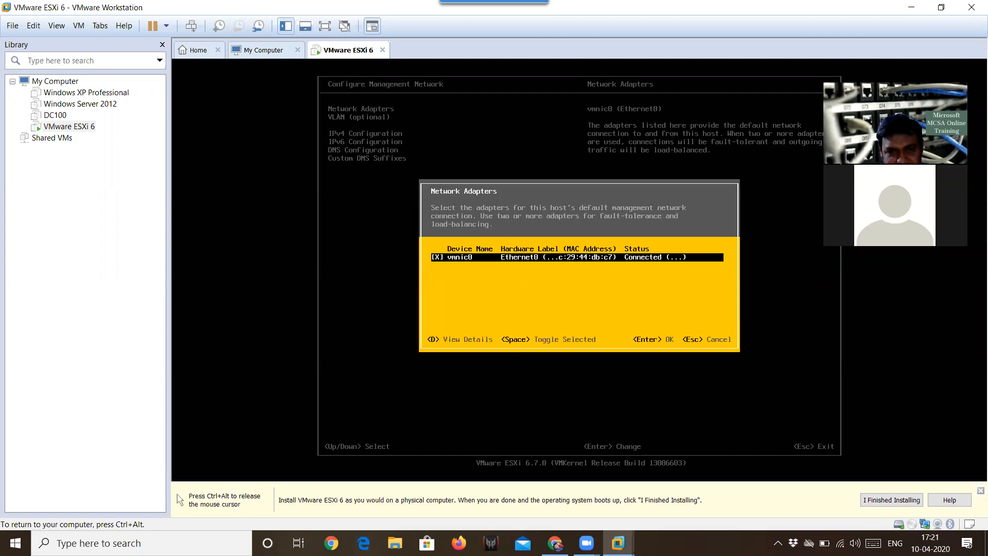
key(d)
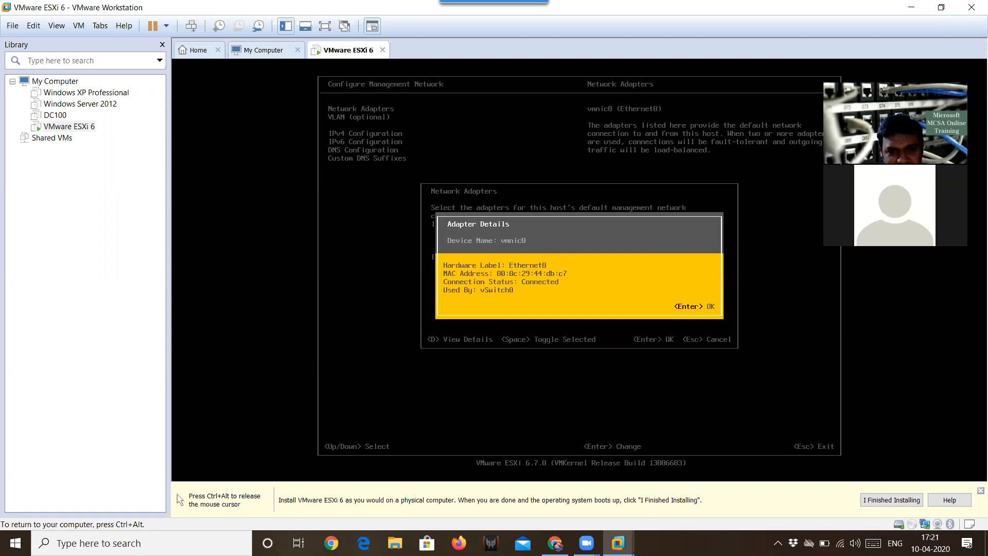
key(Return)
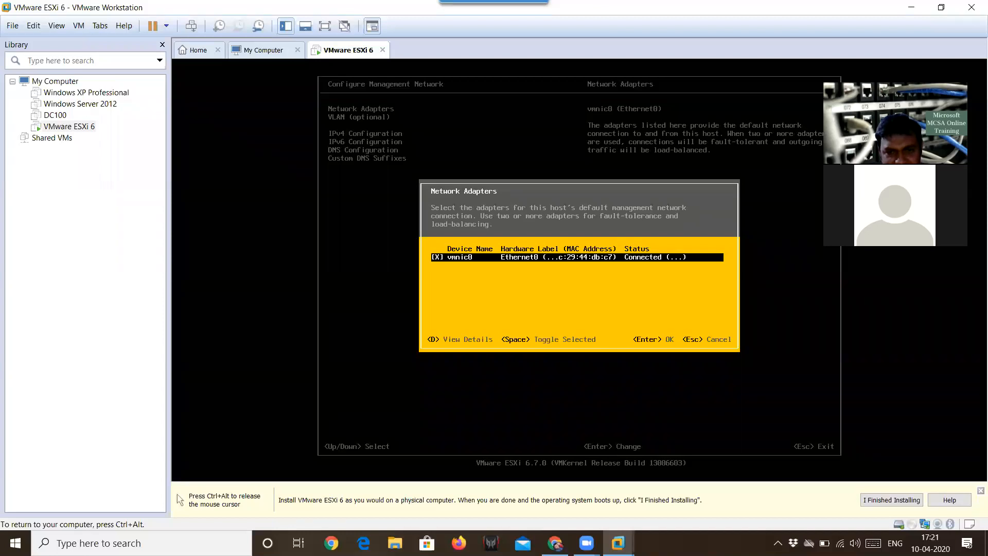
key(Escape)
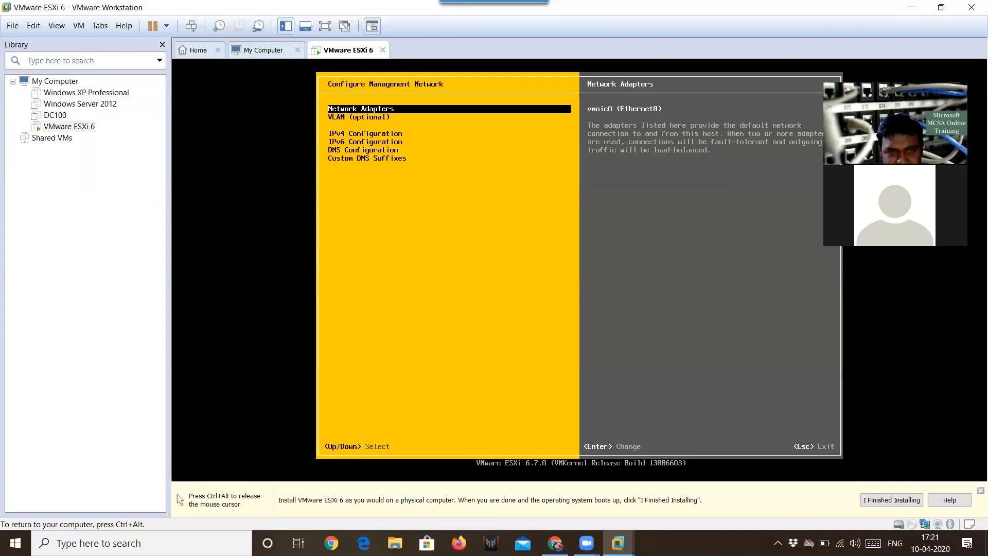
Step: Set the management network's optional VLAN ID to 1
key(Down)
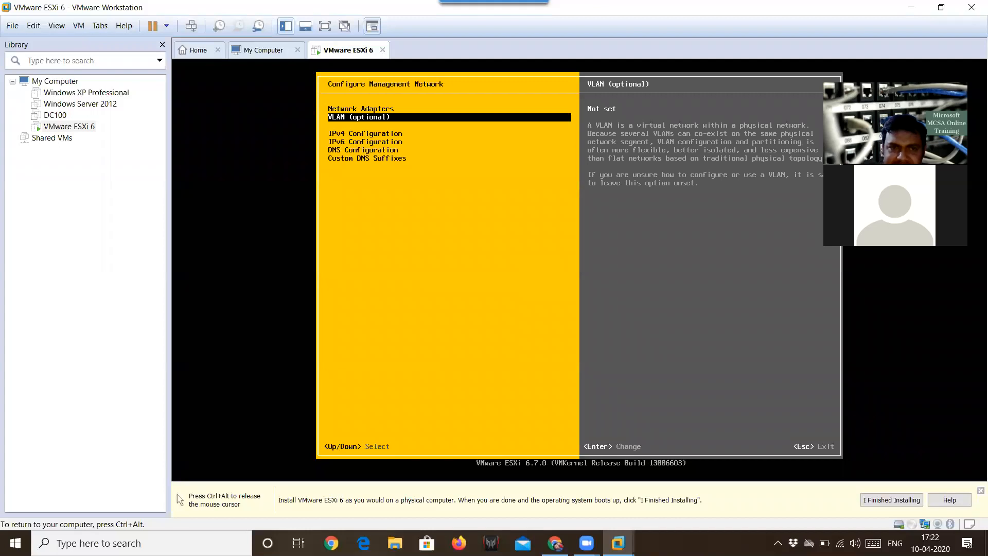
key(Return)
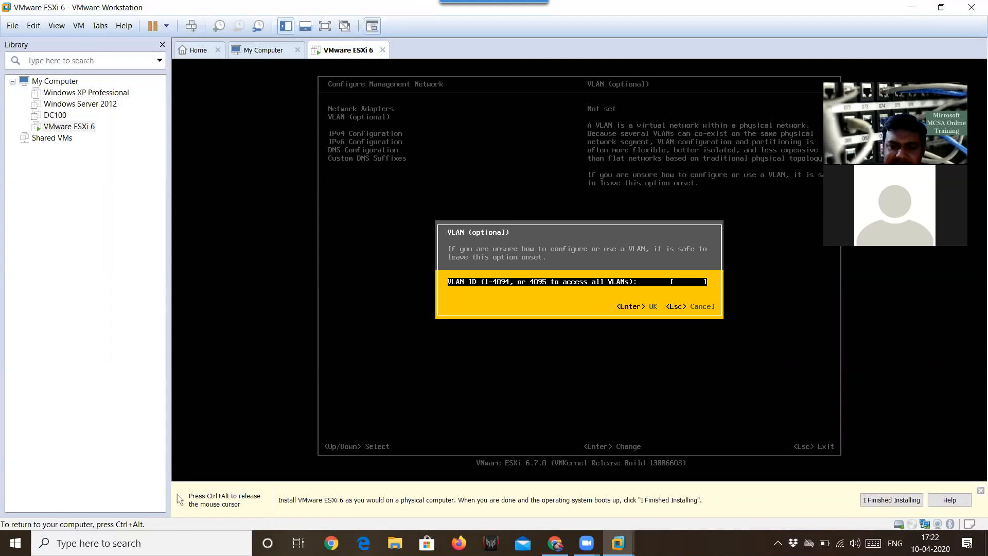
key(Num_Lock)
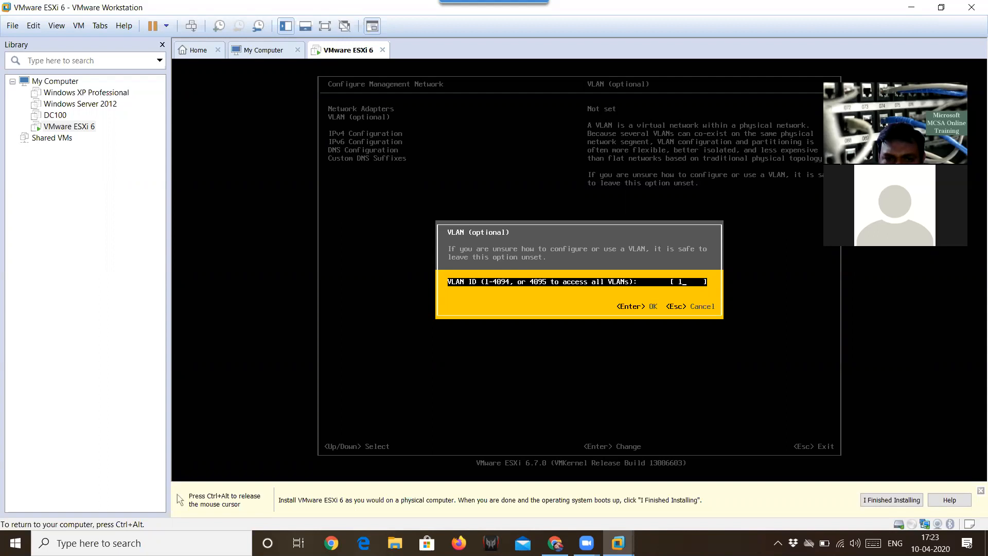
key(Return)
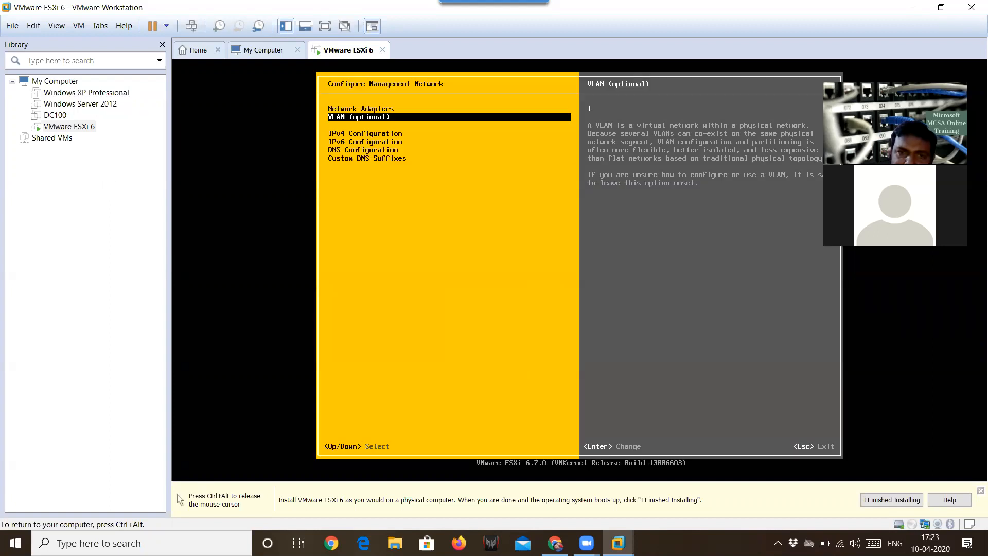
Step: Reopen the management network's VLAN setting and clear the VLAN ID
key(Return)
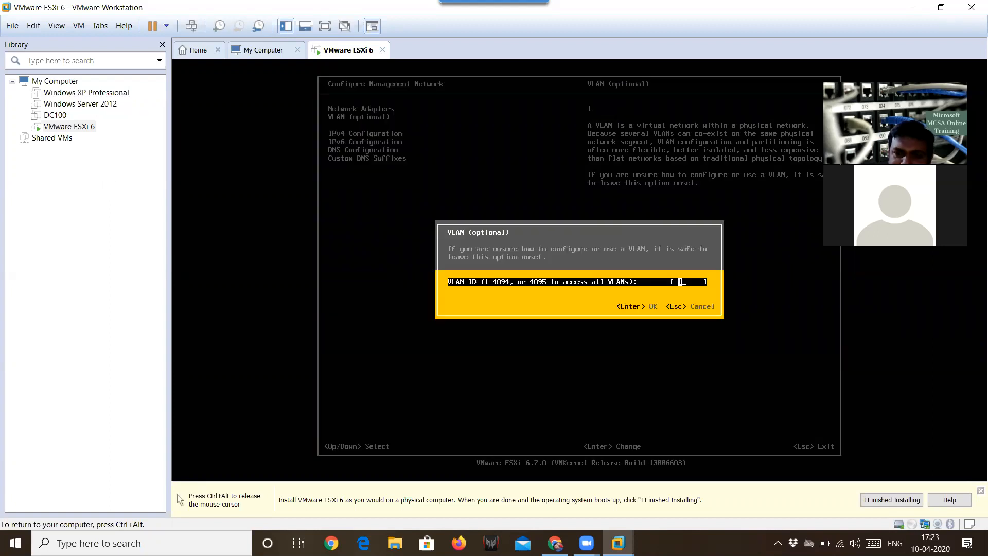
key(Escape)
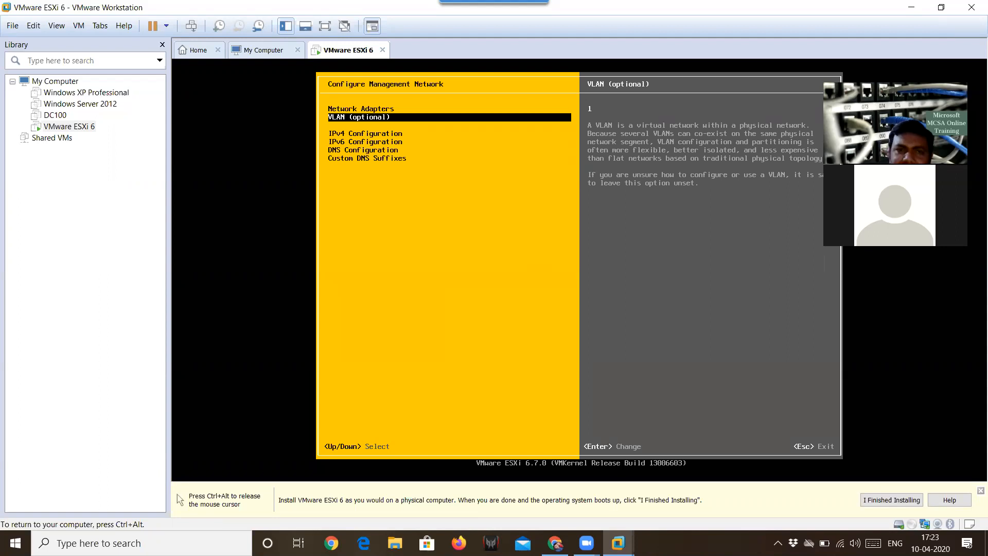
key(Return)
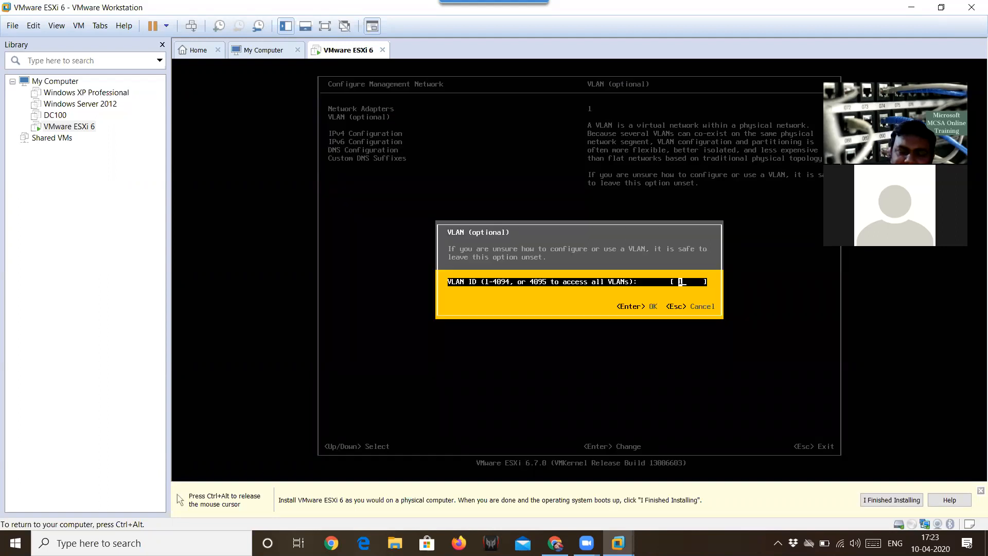
key(BackSpace)
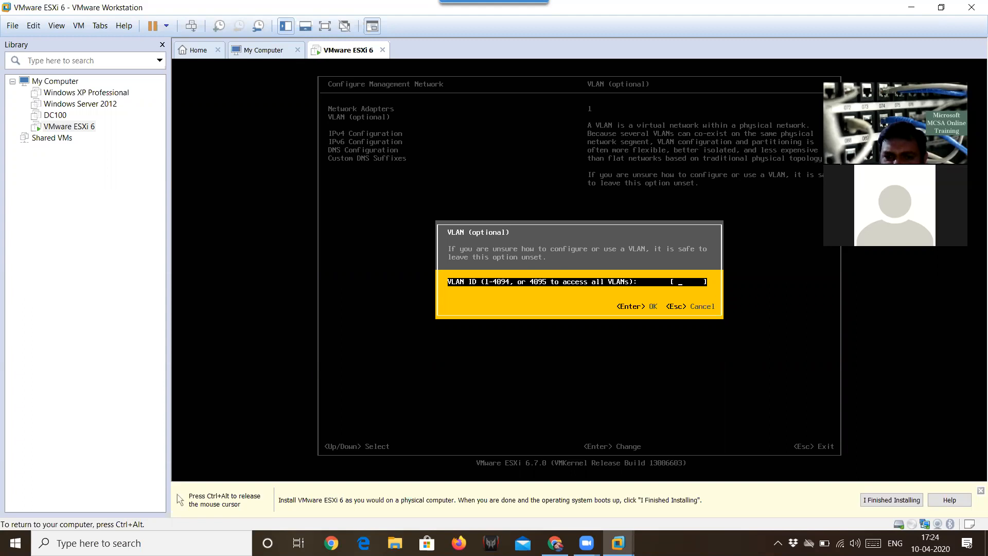
key(Return)
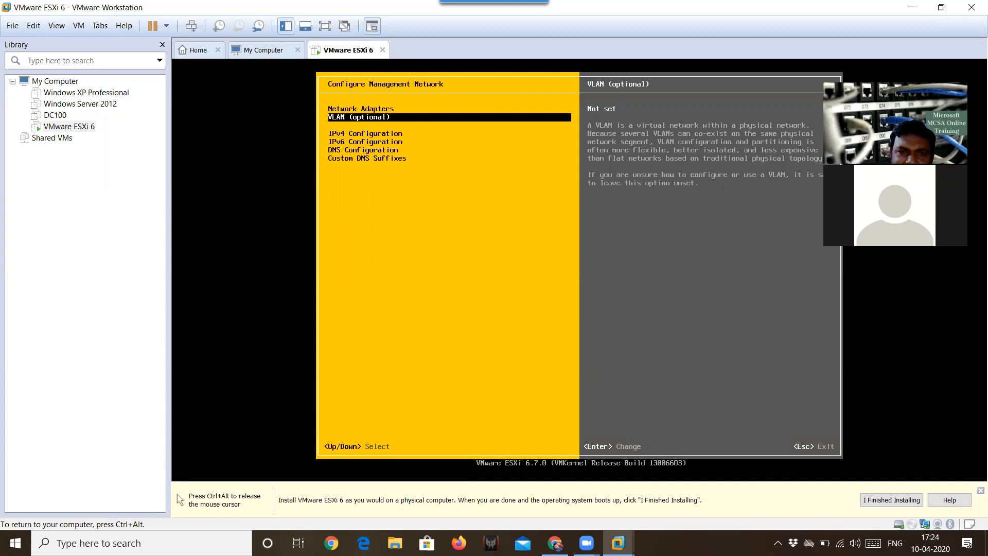
Step: Open the management network's IPv4 configuration and compare the disable, dynamic and static address options
key(Down)
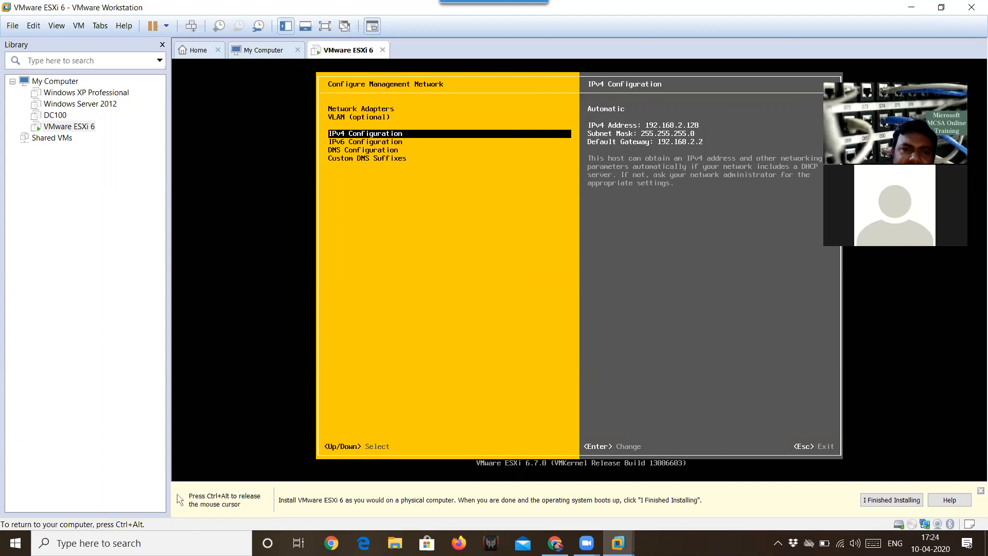
key(Return)
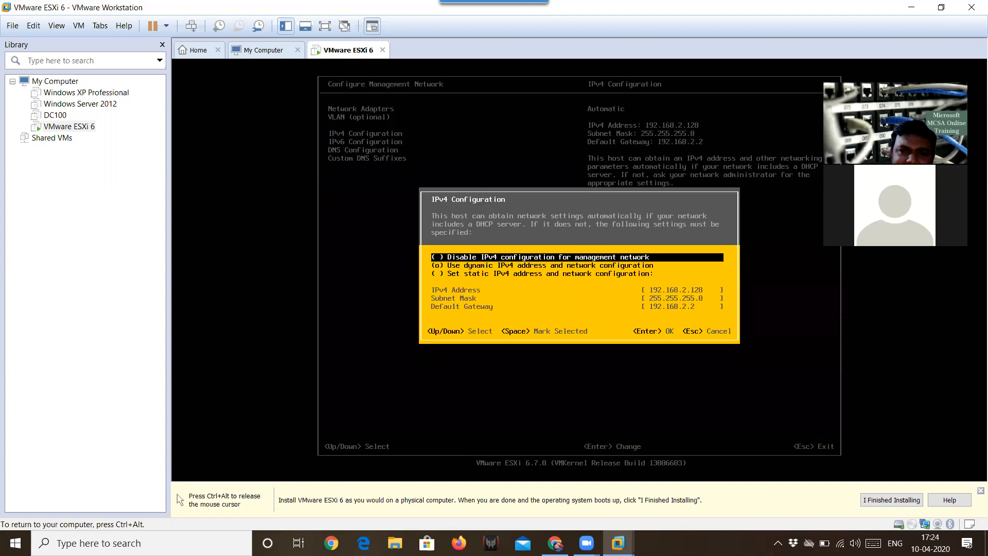
key(Down)
key(Down)
key(Up)
key(Up)
key(Down)
key(Down)
key(Up)
key(Up)
key(Down)
key(Down)
key(Up)
key(Up)
key(Down)
key(Down)
key(Up)
key(Up)
key(Down)
key(Down)
key(Up)
key(Up)
key(Down)
key(Down)
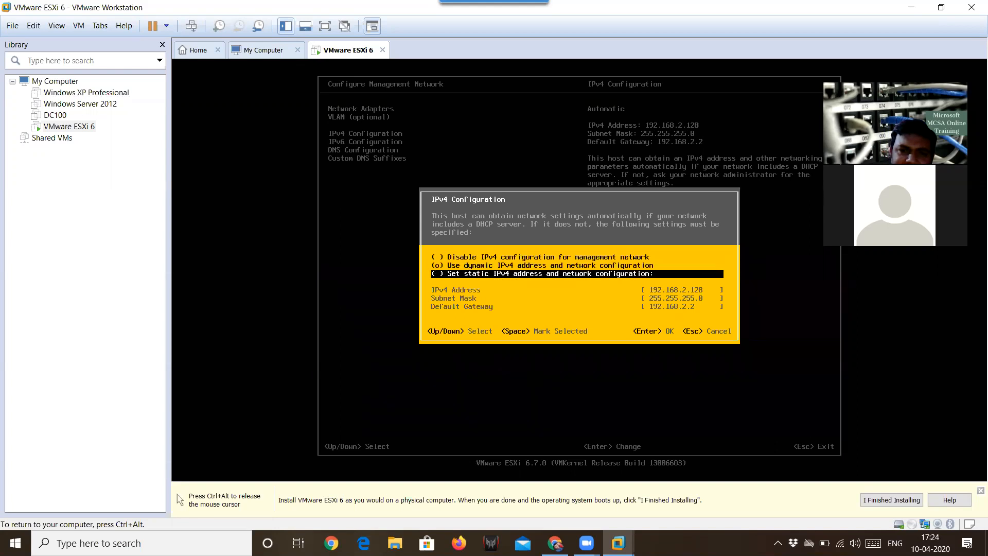
key(Up)
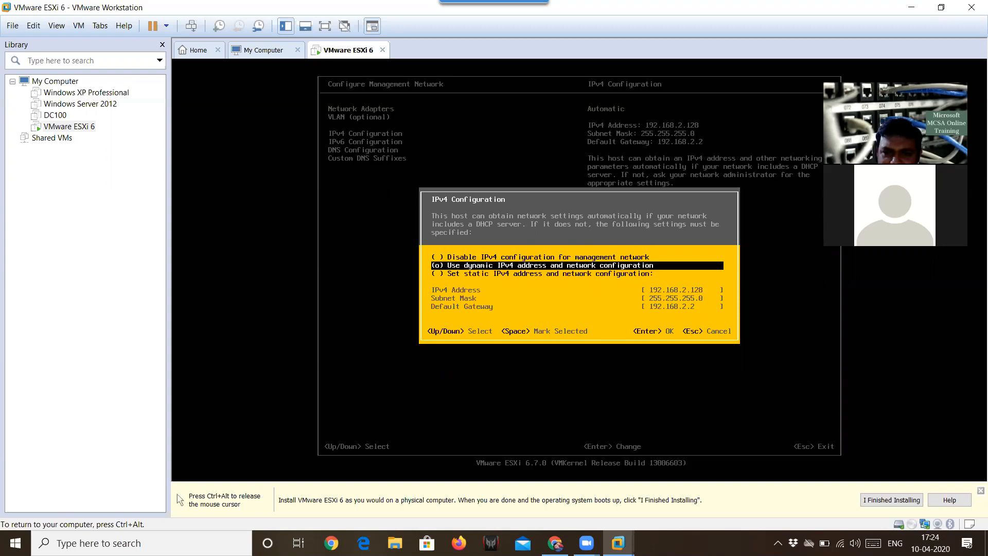
key(Down)
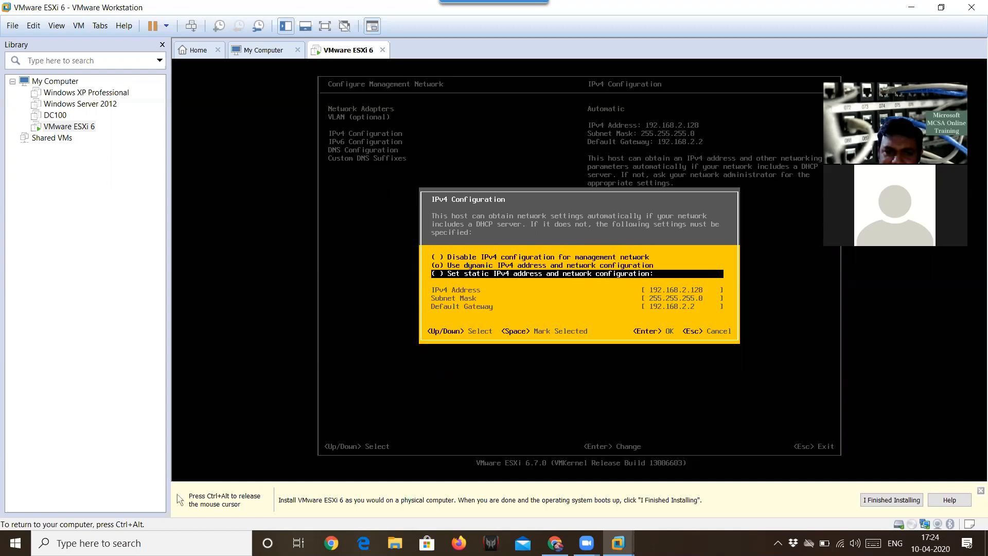
Step: Switch the management network to a static IPv4 address and network configuration, accepting the prefilled address, subnet mask and default gateway
key(space)
key(Down)
key(Down)
key(Down)
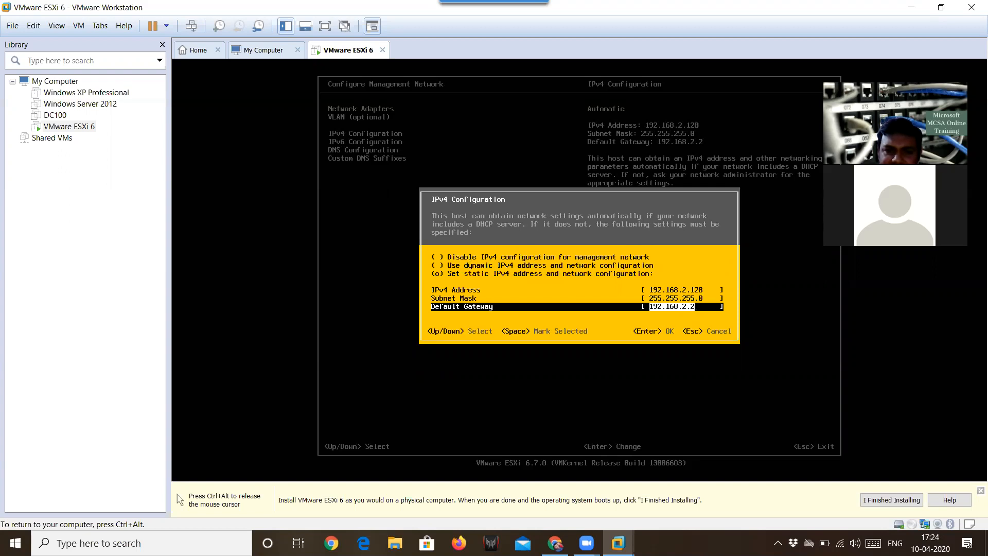
key(Return)
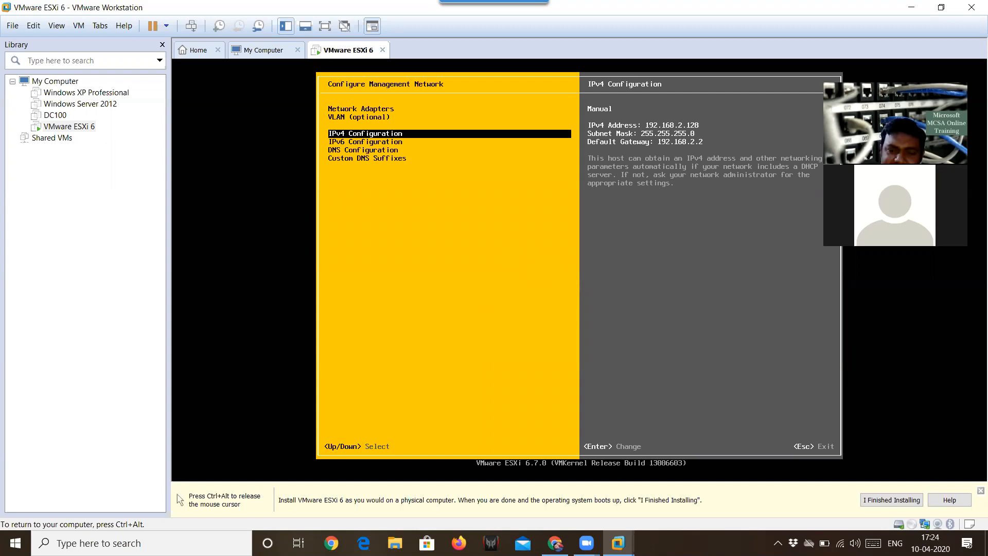
Step: Compare the IPv4 and IPv6 summaries, then open the IPv6 configuration and review its dynamic and DHCPv6 options
key(Down)
key(Up)
key(Down)
key(Up)
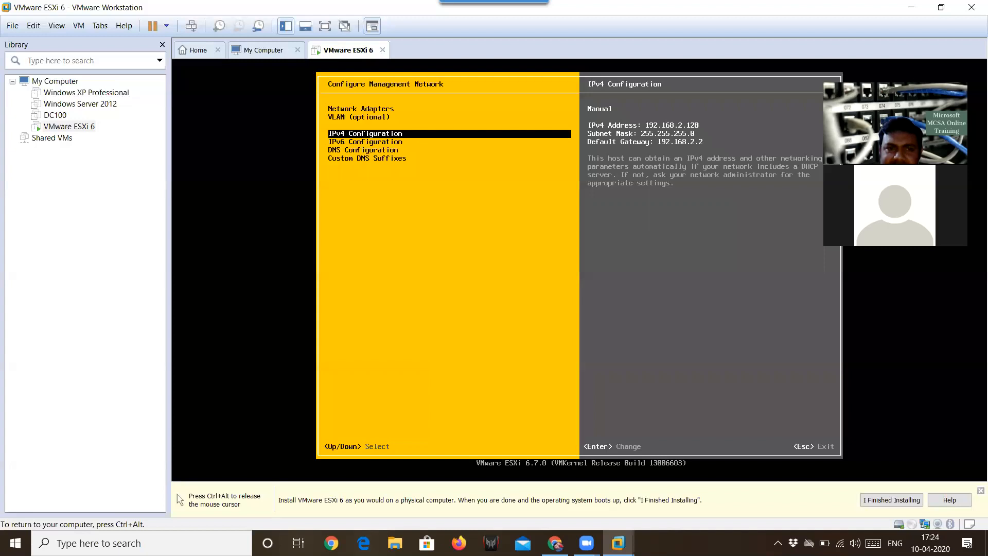
key(Down)
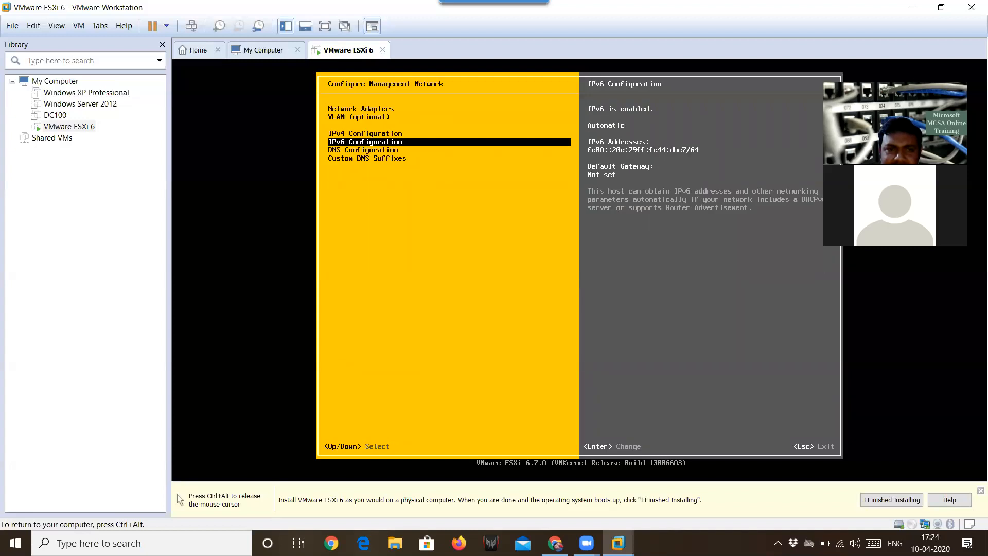
key(Return)
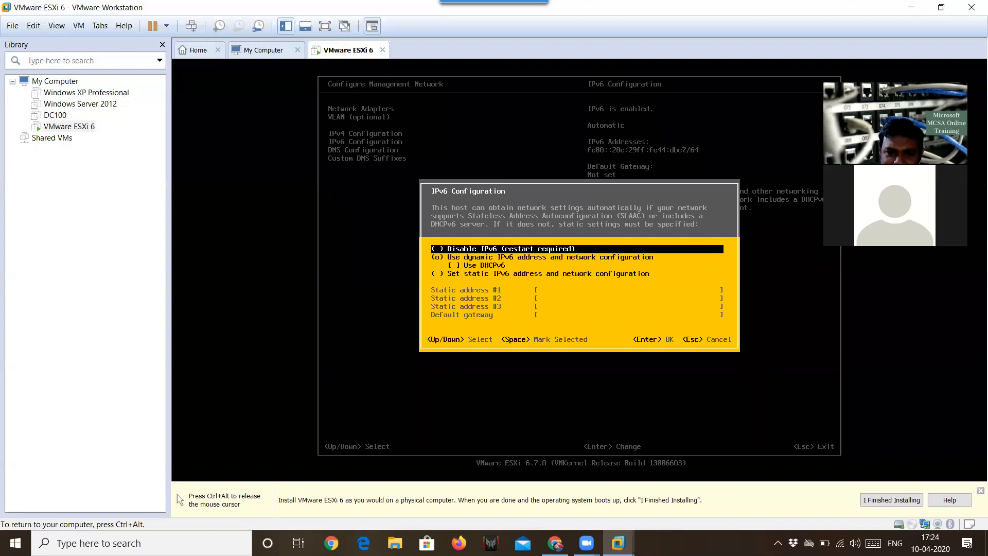
key(Down)
key(Down)
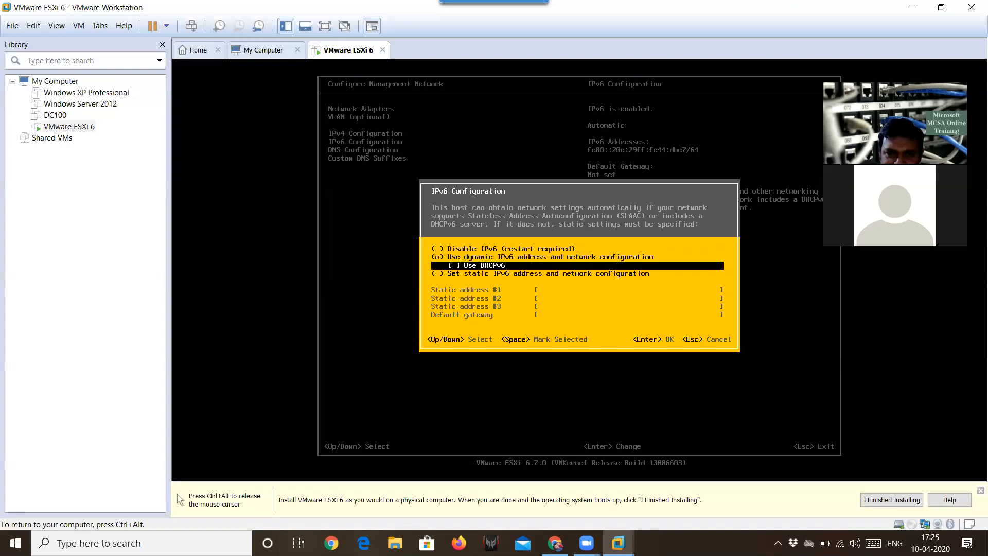
Step: Mark the static IPv6 address and network configuration option and examine its static address fields
key(Down)
key(space)
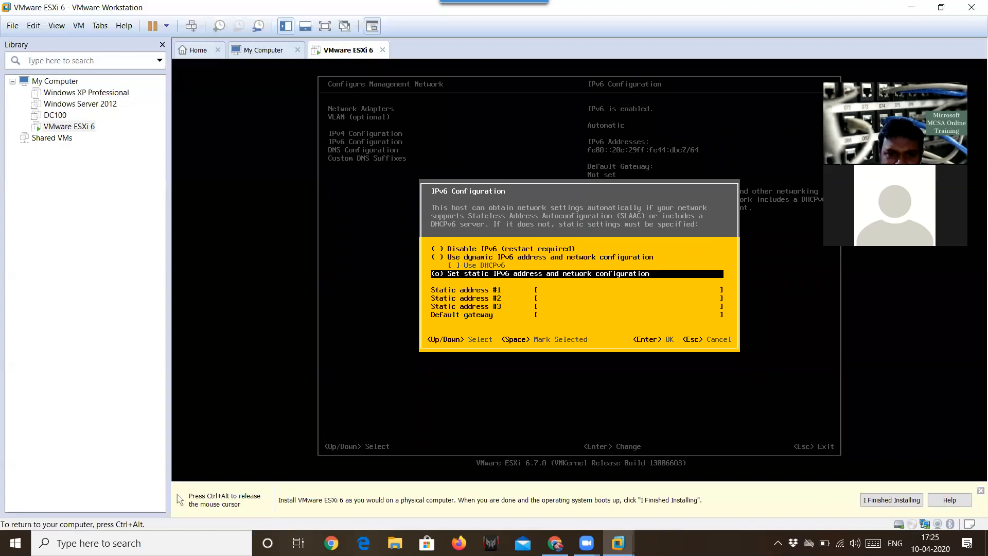
key(Down)
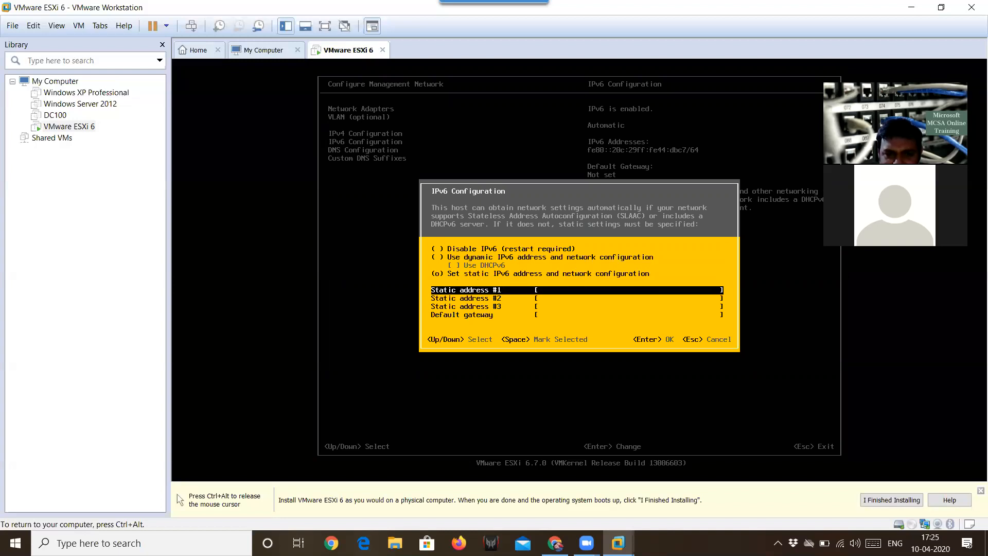
key(Up)
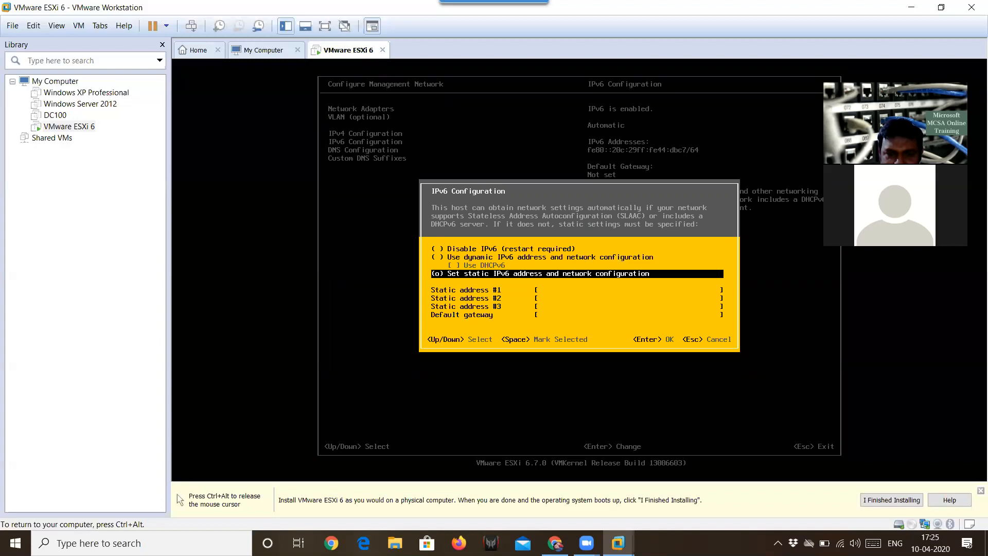
key(Down)
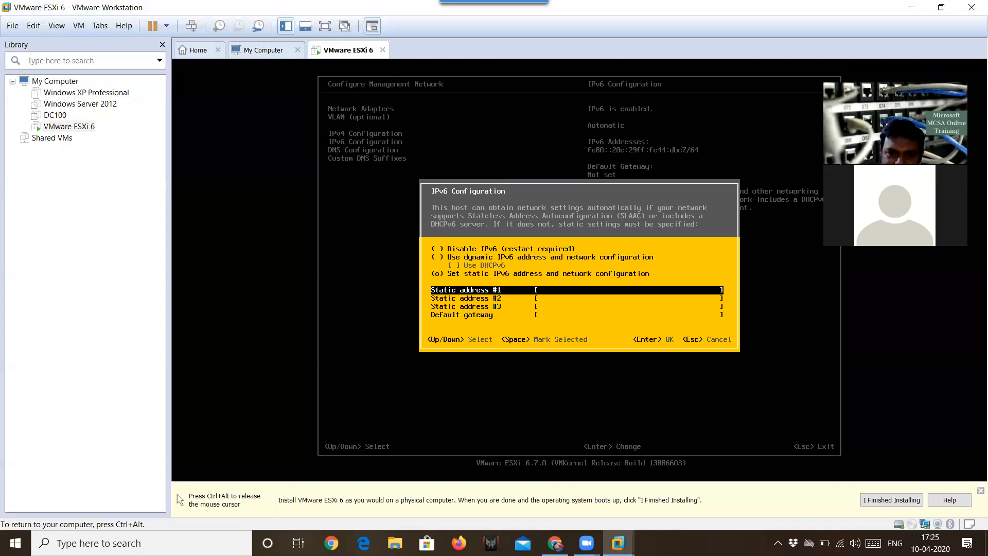
Step: Set the management network to dynamic IPv6 address and network configuration with Use DHCPv6 enabled, and apply it
key(Up)
key(Up)
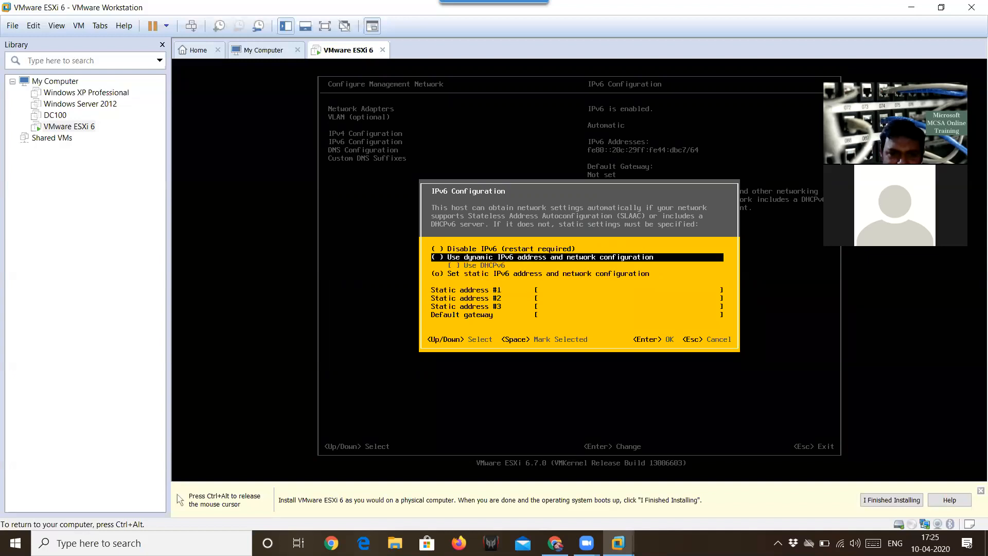
key(space)
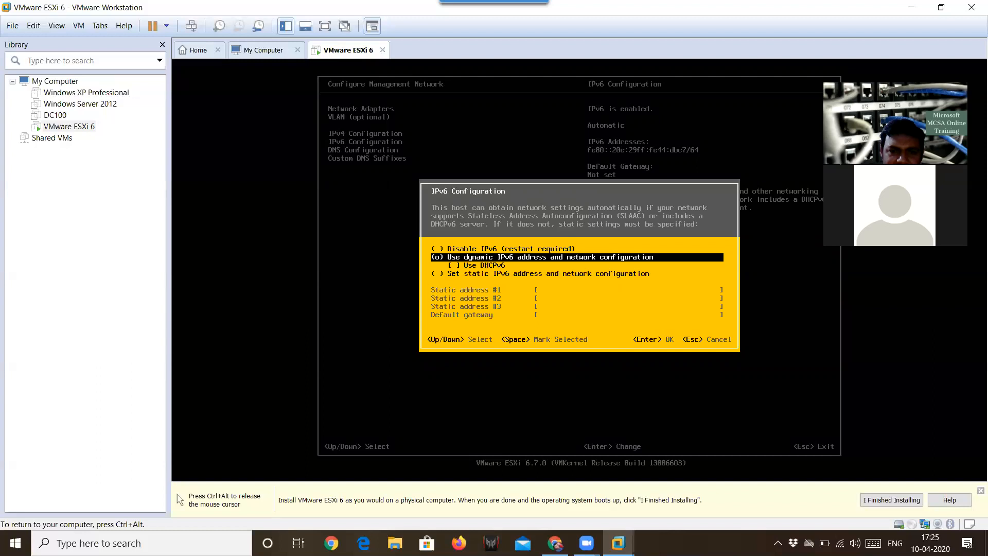
key(Down)
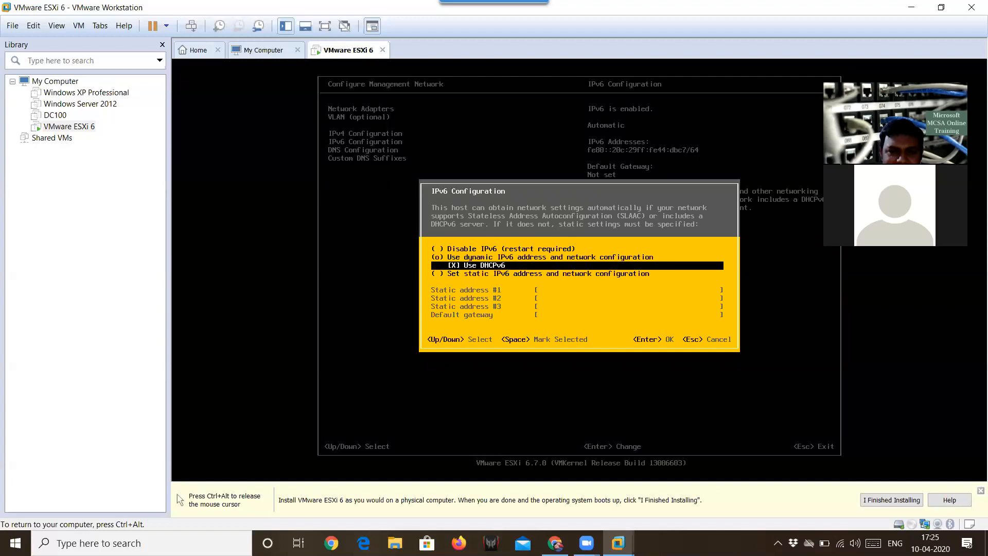
key(Down)
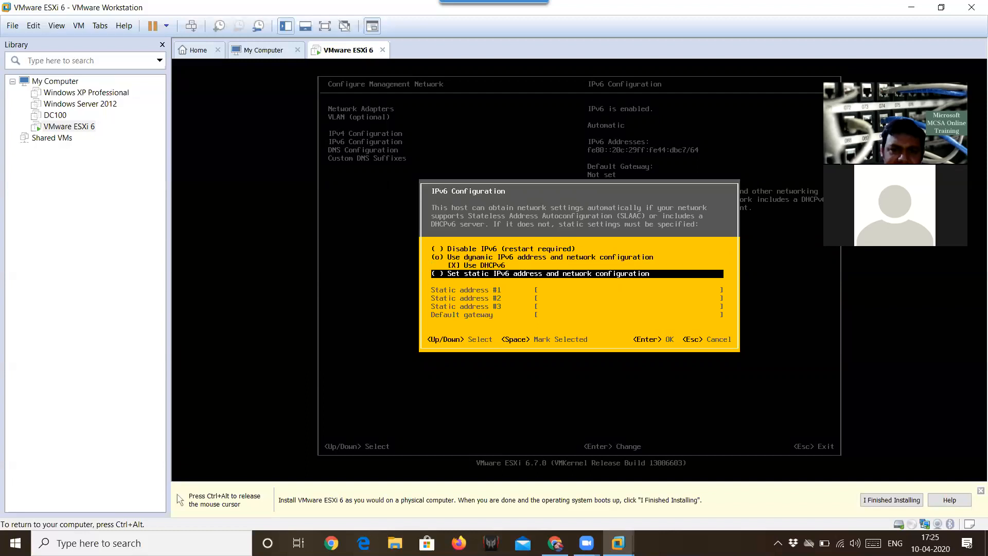
key(Up)
key(Up)
key(Down)
key(Down)
key(Up)
key(Up)
key(Up)
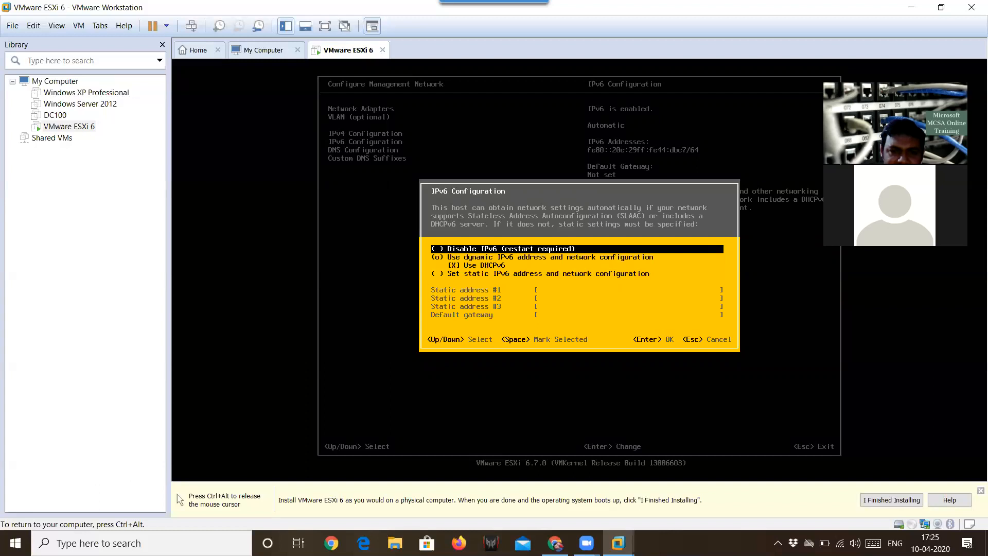
key(Down)
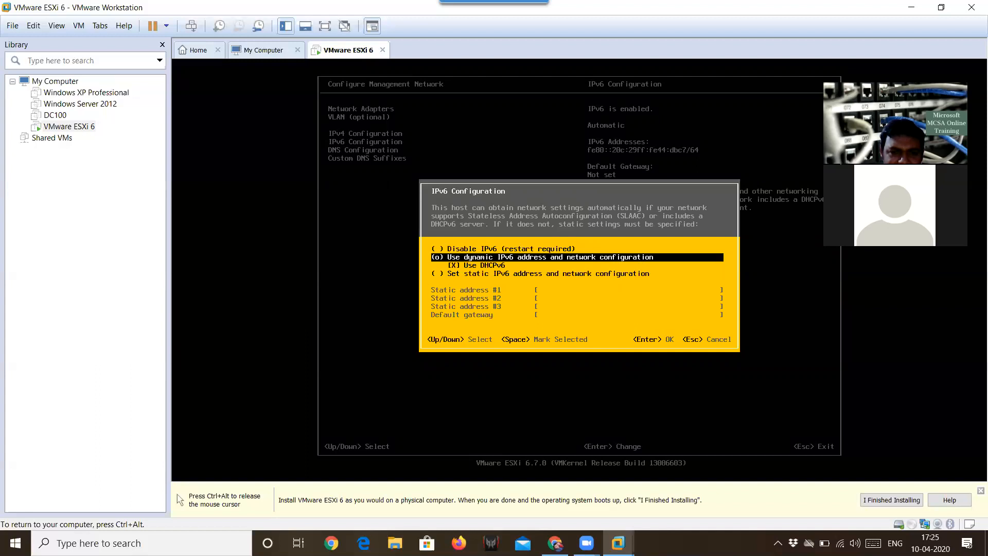
key(Return)
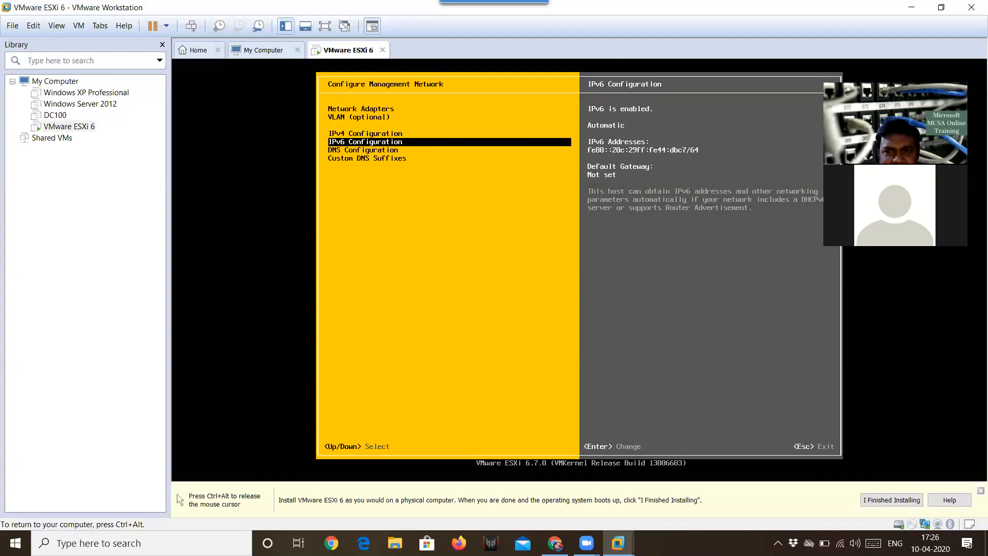
Step: Open the DNS configuration and choose to use manually specified DNS server addresses and hostname
key(Down)
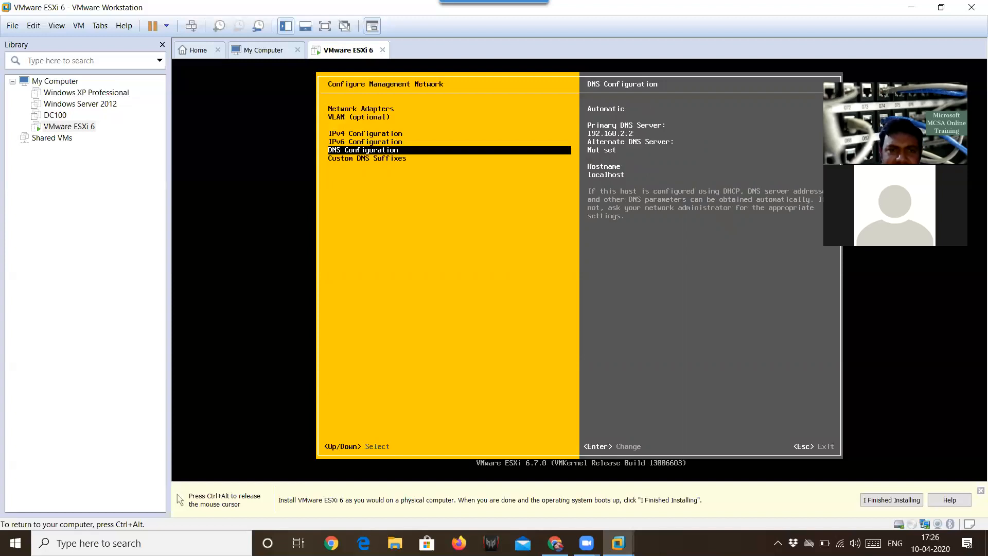
key(Return)
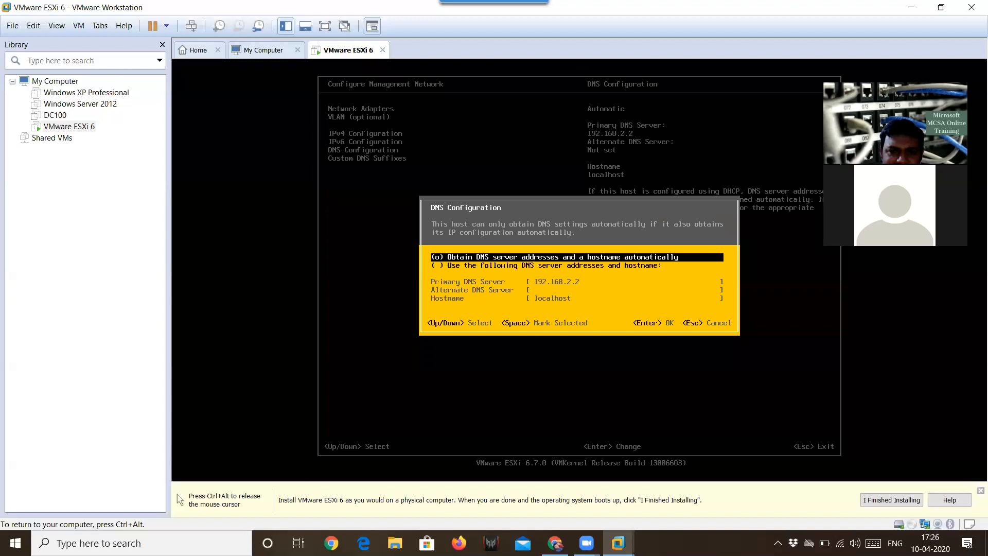
key(Down)
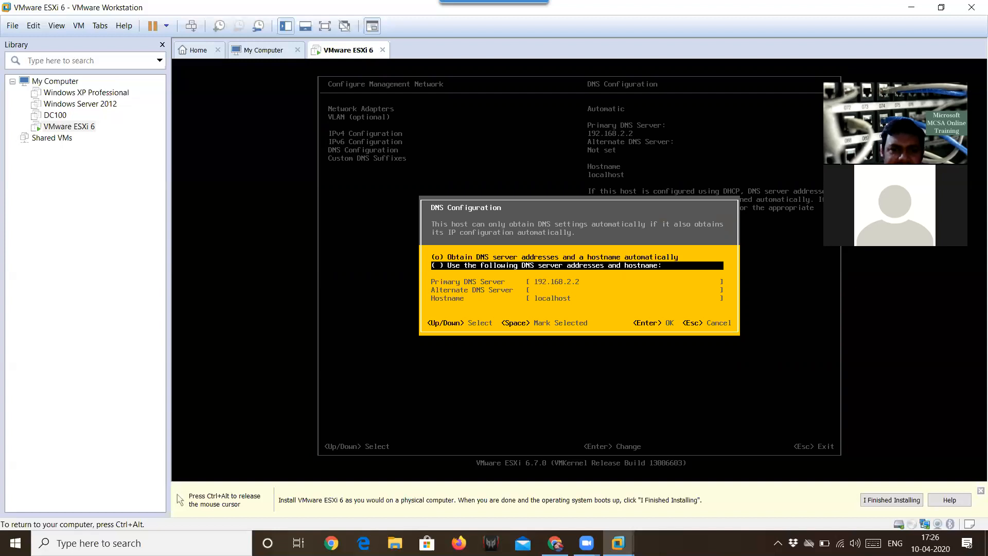
key(space)
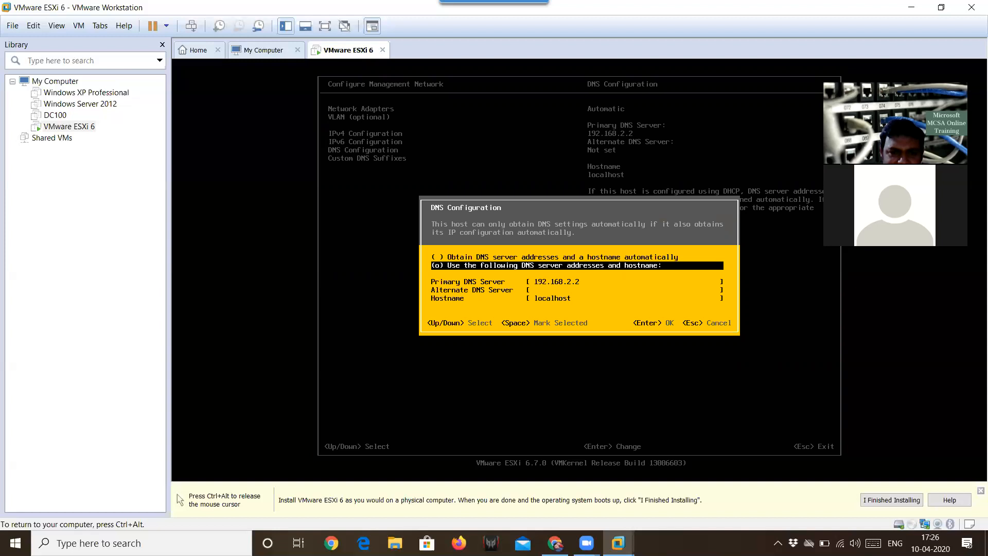
Step: Examine the Primary DNS Server and Alternate DNS Server fields in the DNS configuration
key(Down)
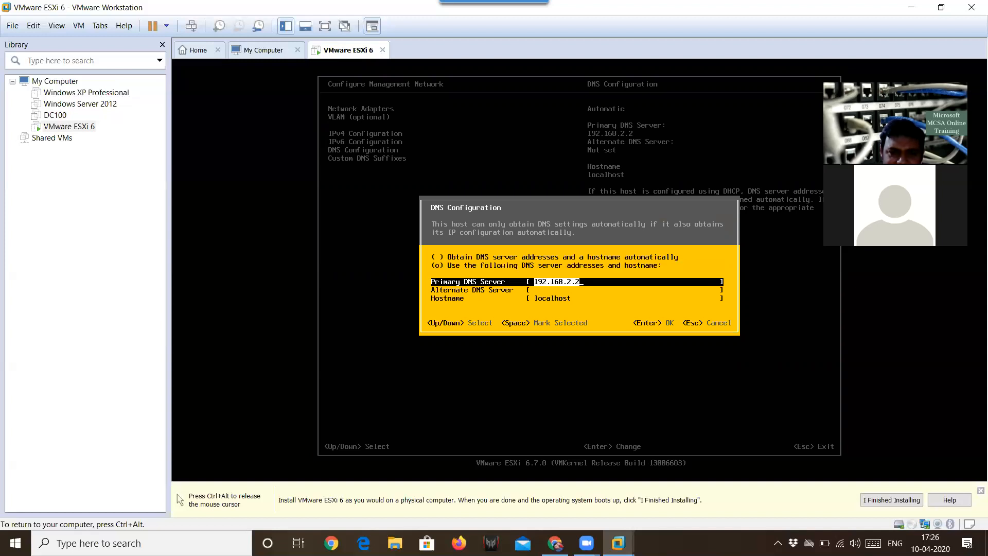
key(Down)
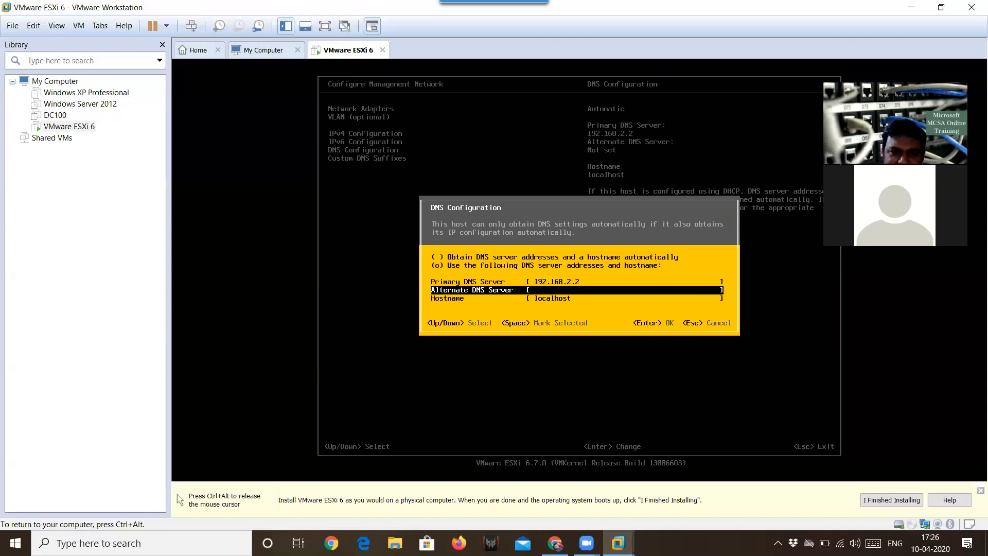
key(Up)
key(Right)
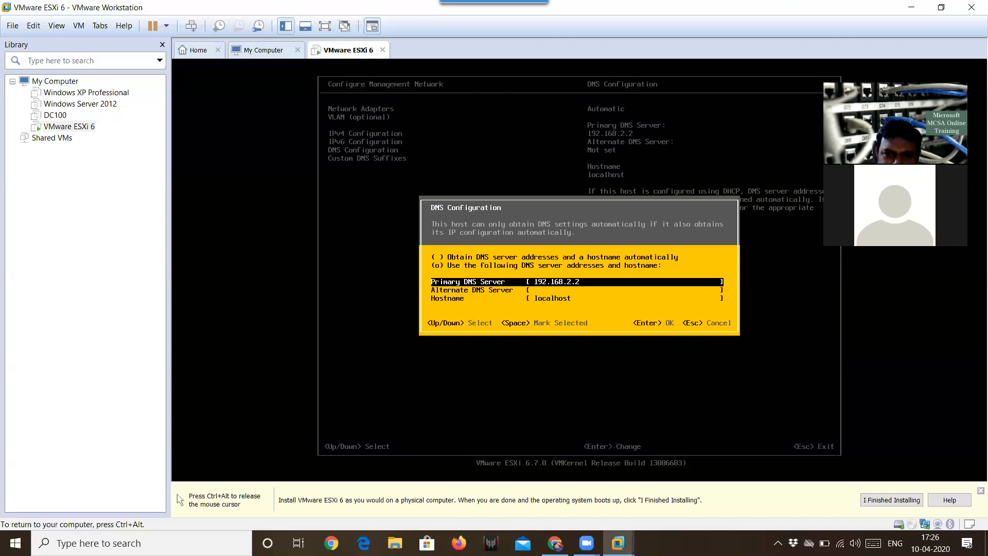
key(Down)
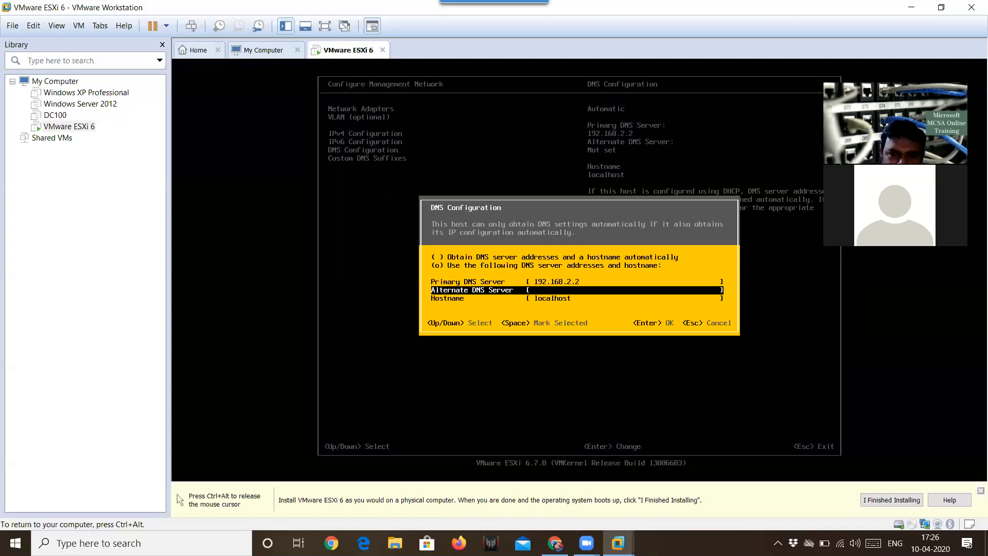
key(Up)
key(Down)
key(Up)
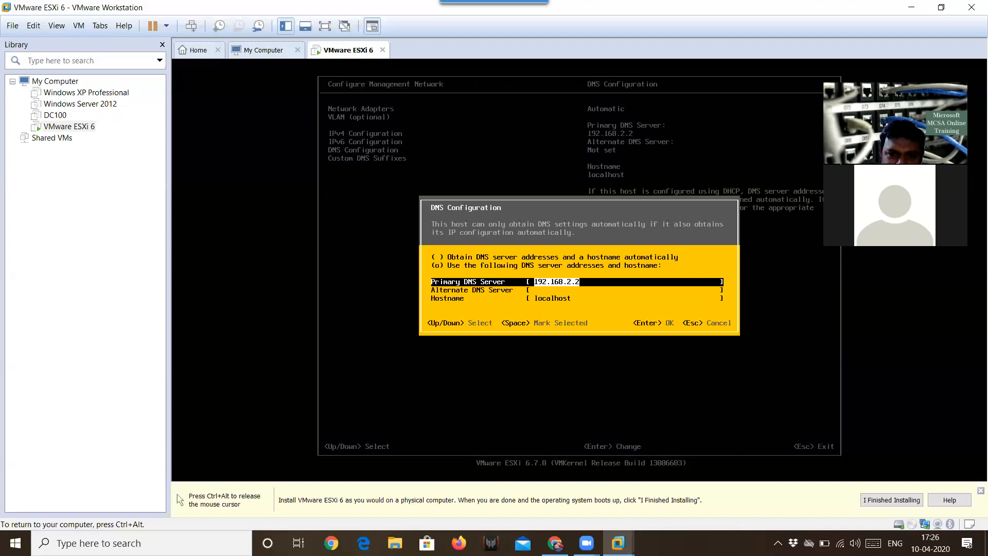
key(Down)
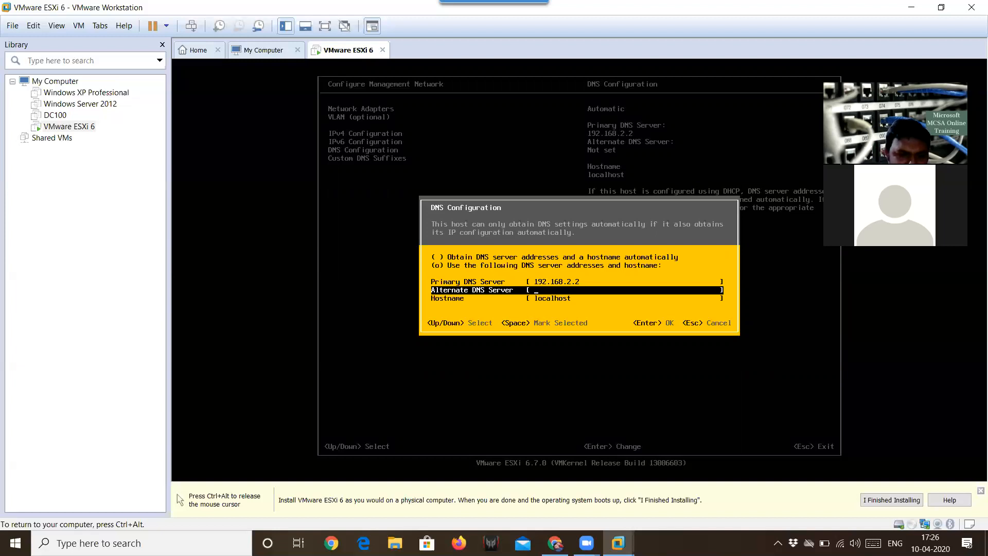
Step: Check the IPv4 address of the host's VMware Network Adapter VMnet8 in the Windows Network Connections details
key(ctrl+alt)
key(super+r)
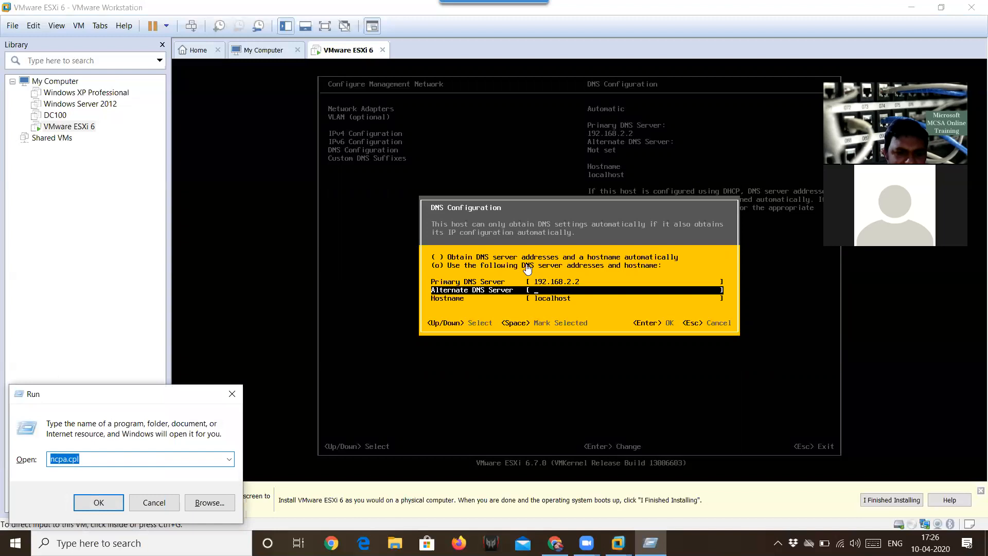
key(Escape)
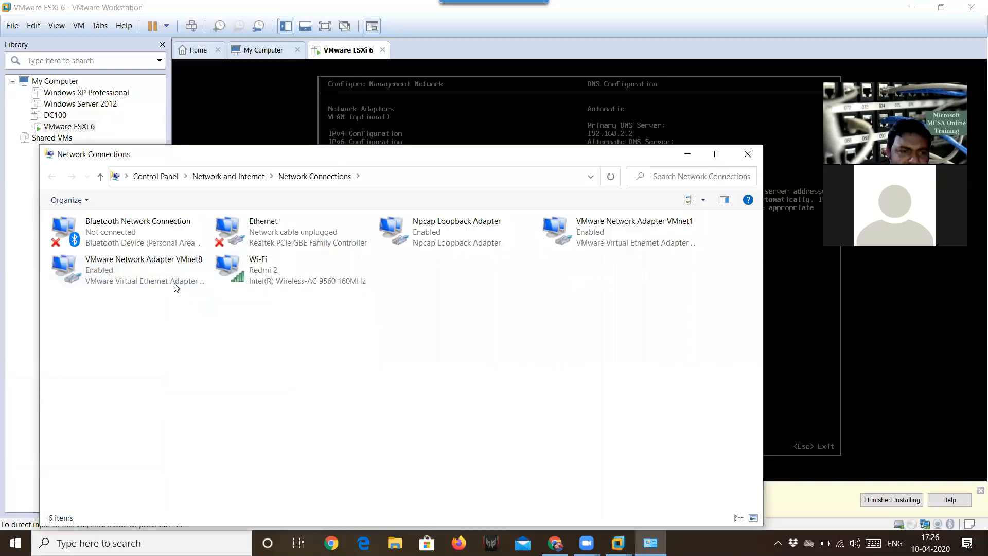
double_click(167, 267)
click(442, 264)
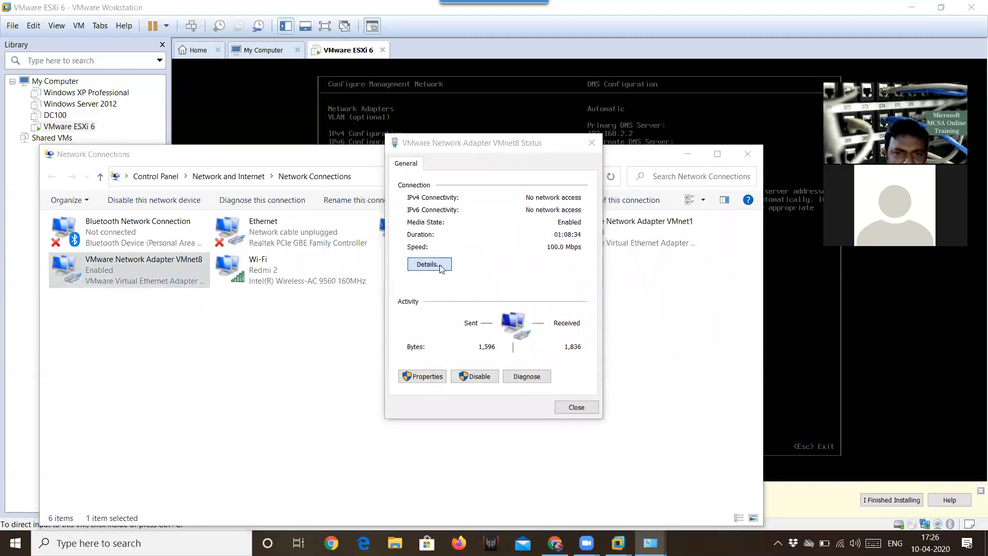
click(526, 250)
click(633, 162)
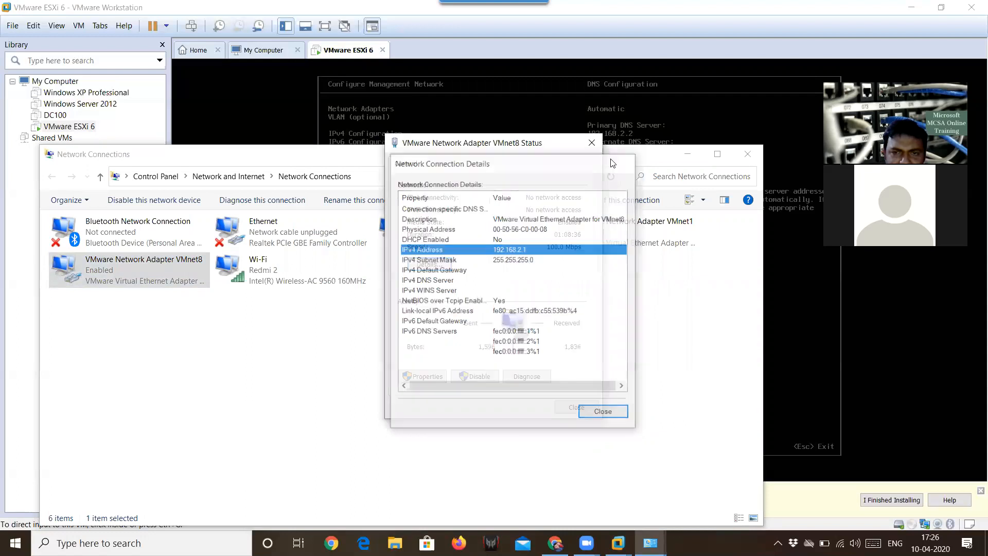
click(591, 142)
click(746, 155)
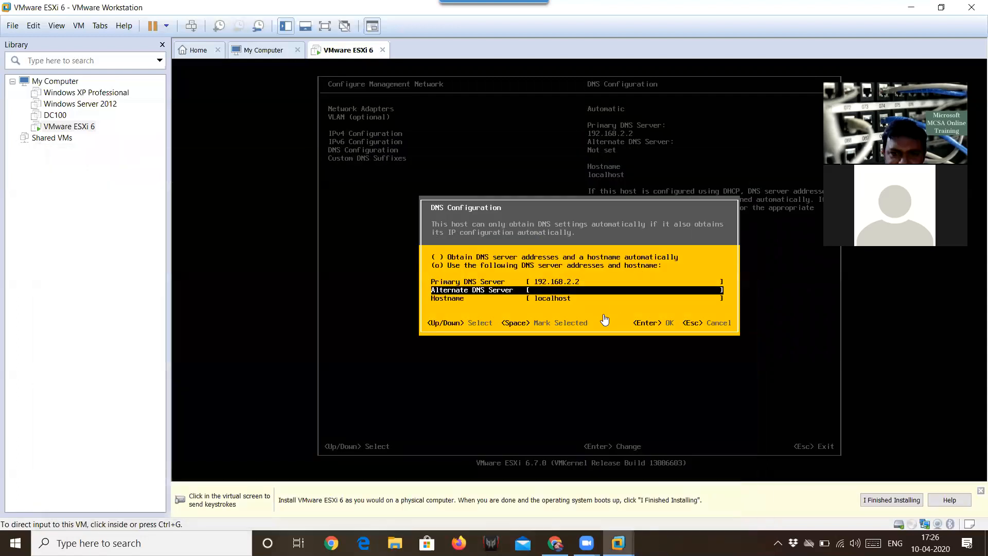
Step: Set the Primary DNS Server of the ESXi management network to 192.168.2.1 and accept the DNS configuration
click(596, 287)
key(Up)
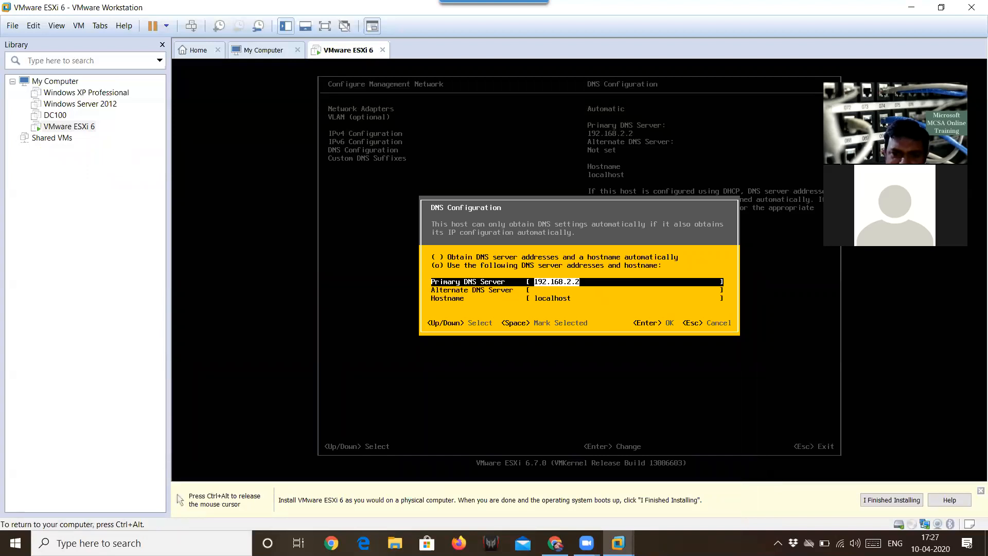
key(BackSpace)
key(Return)
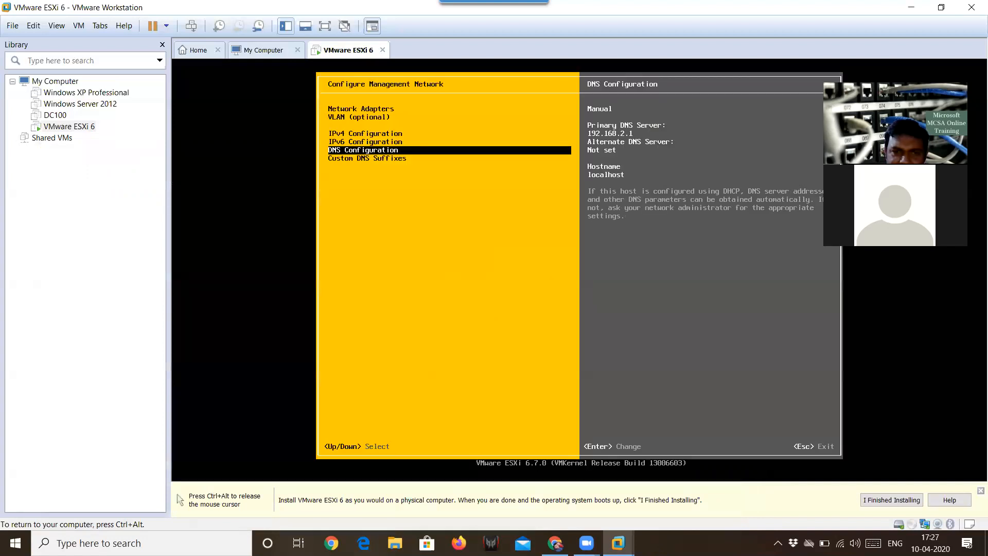
Step: Reopen the DNS configuration and set the Alternate DNS Server to 8.8.8.8
key(Return)
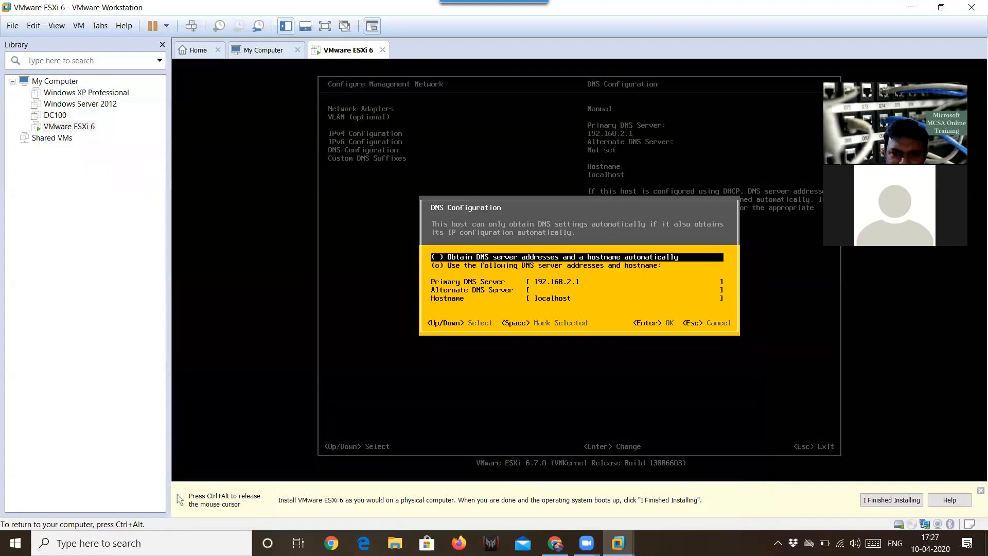
key(Down)
key(Down)
key(Down)
key(Down)
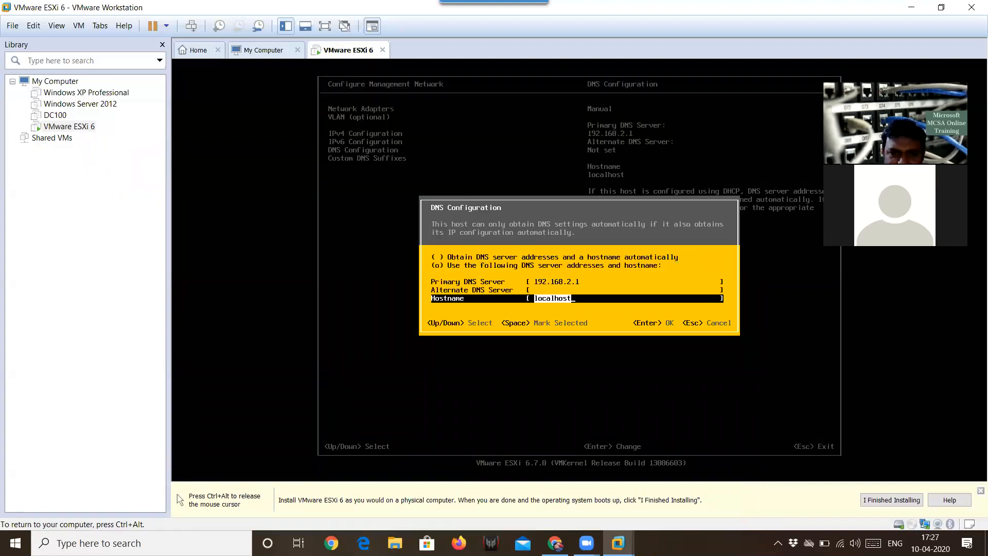
key(Up)
text(8.8.8)
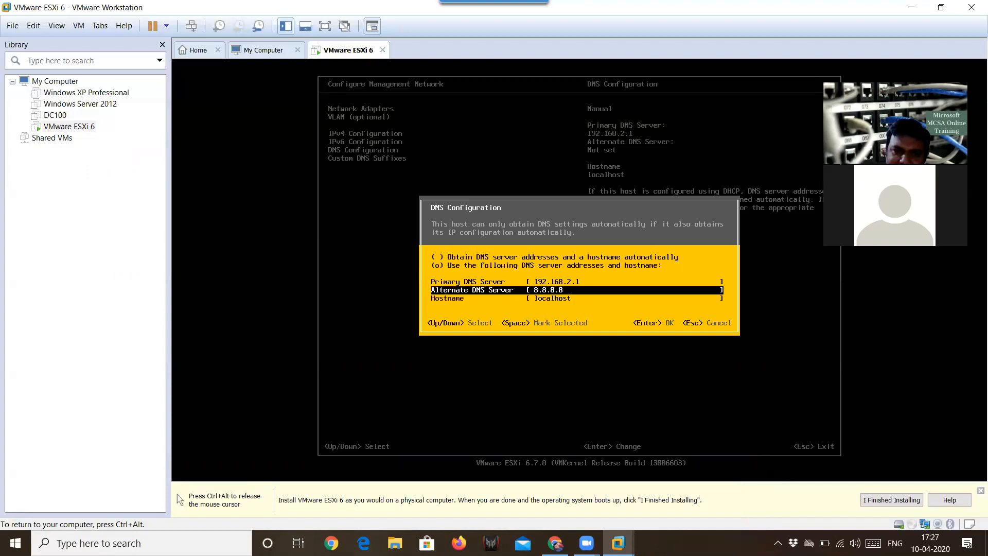
Step: Replace the hostname with Esxi01 and accept the DNS configuration
key(Down)
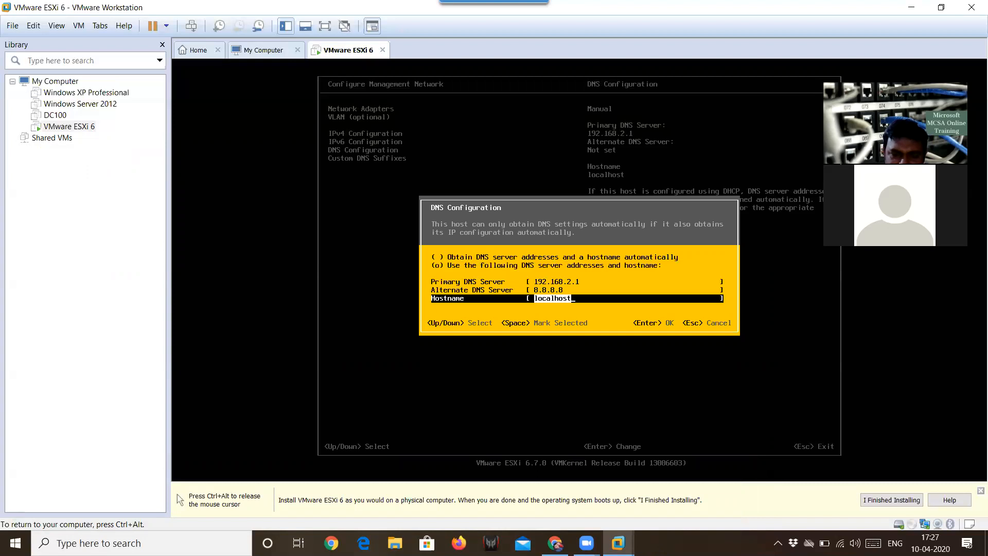
key(BackSpace)
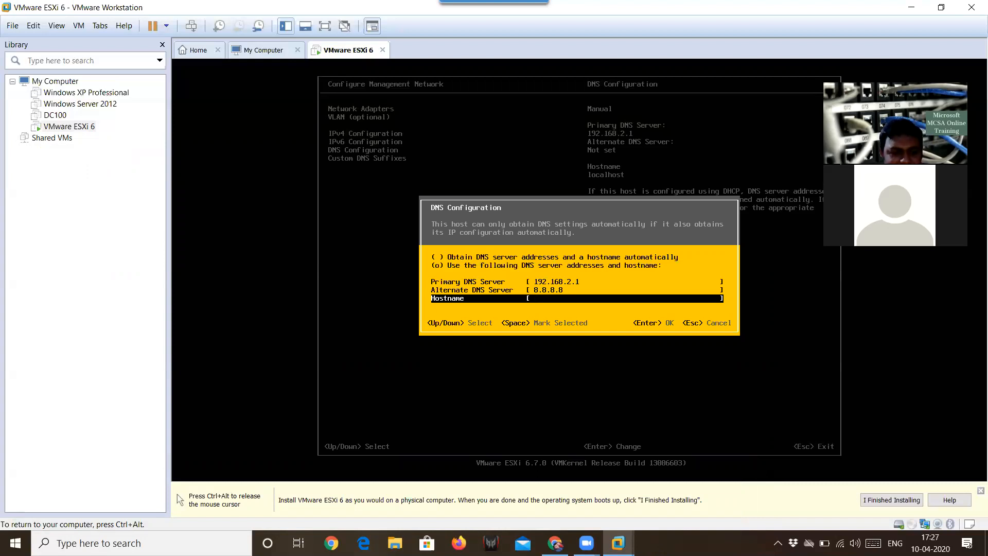
key(Caps_Lock)
text(E)
key(Caps_Lock)
text(sxi01)
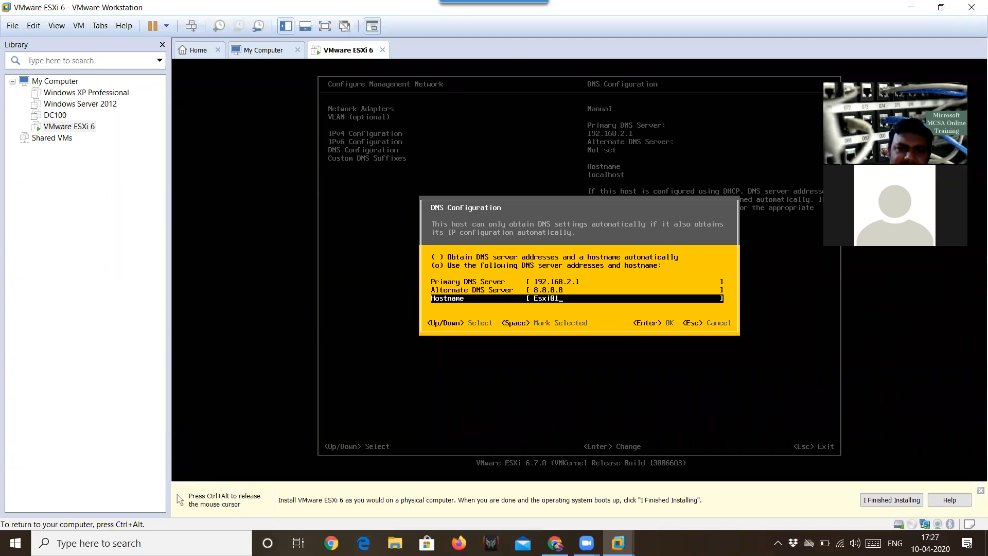
key(Return)
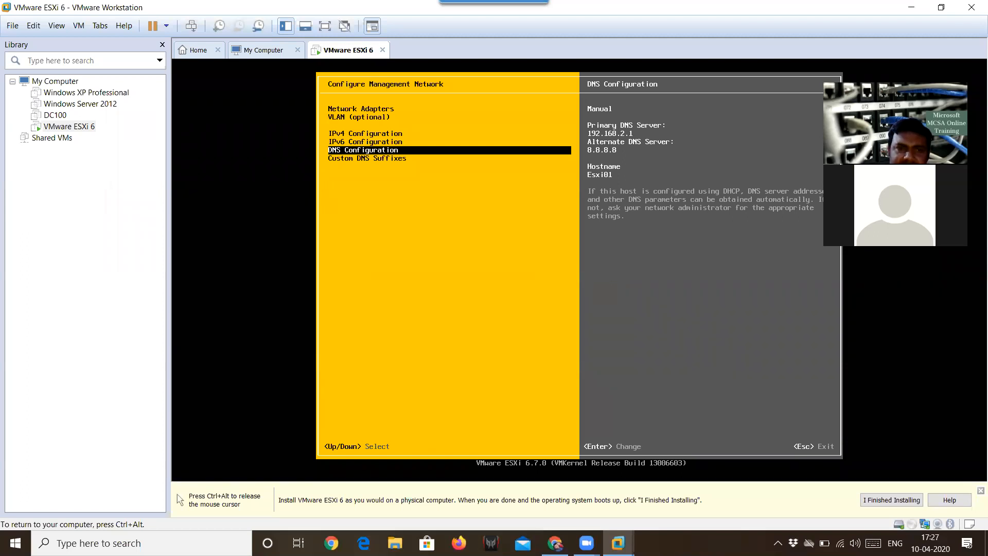
Step: Replace the custom DNS suffix of the management network with cisco.com
key(Down)
key(Return)
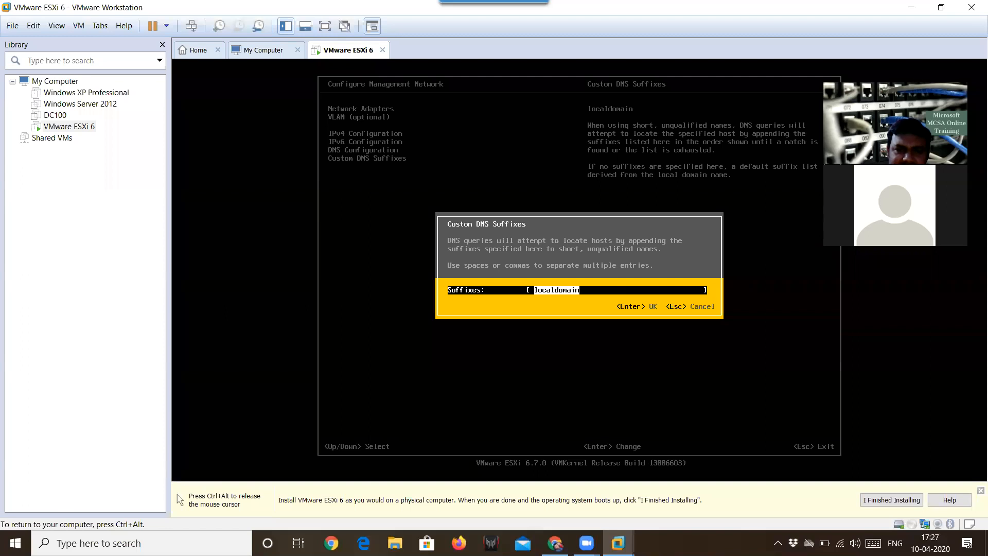
key(BackSpace)
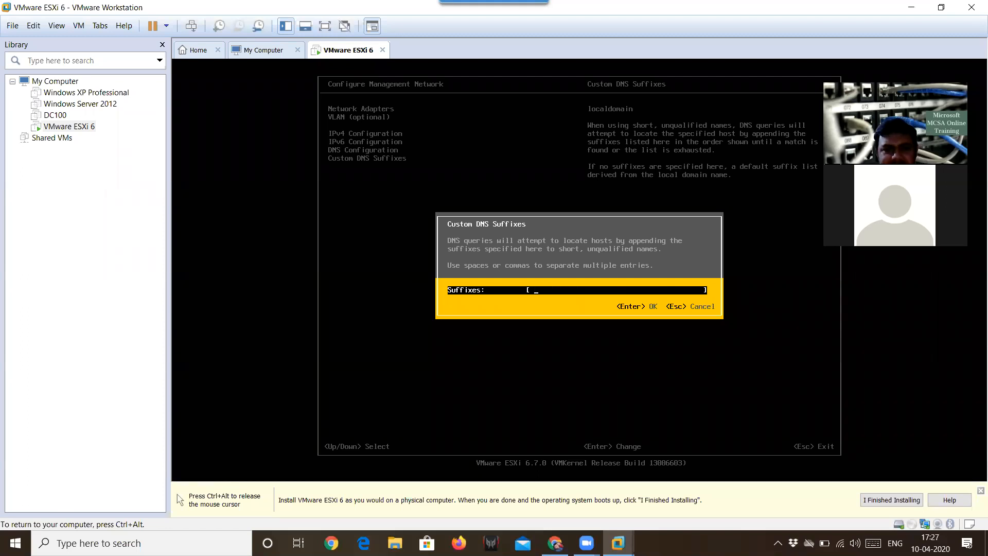
text(cisco.com)
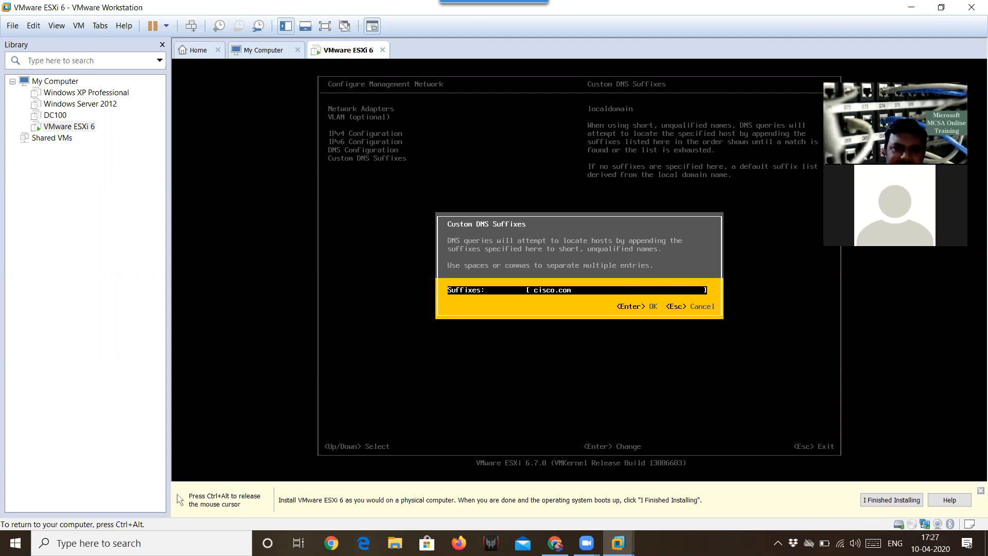
key(Return)
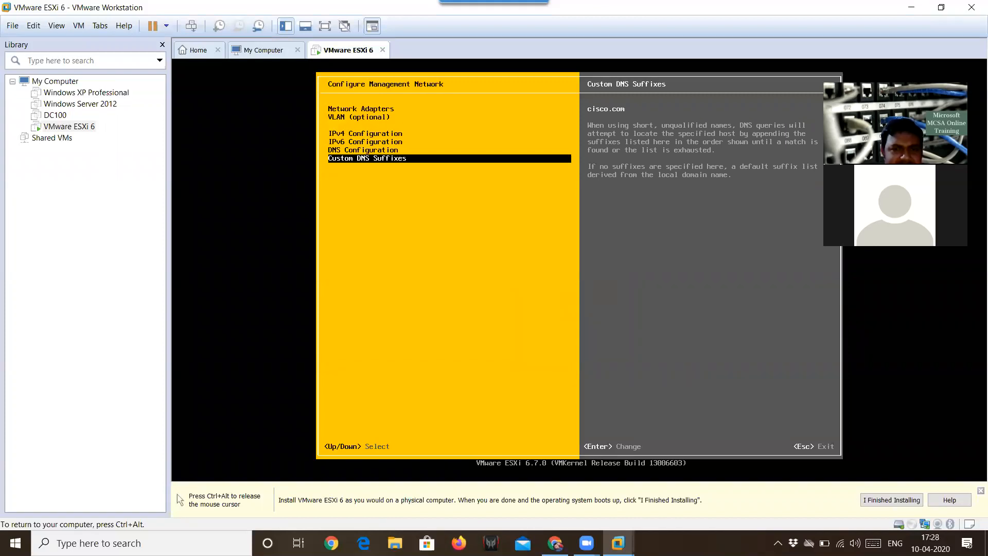
Step: Leave the management network configuration, applying the changes and restarting the management network
key(Escape)
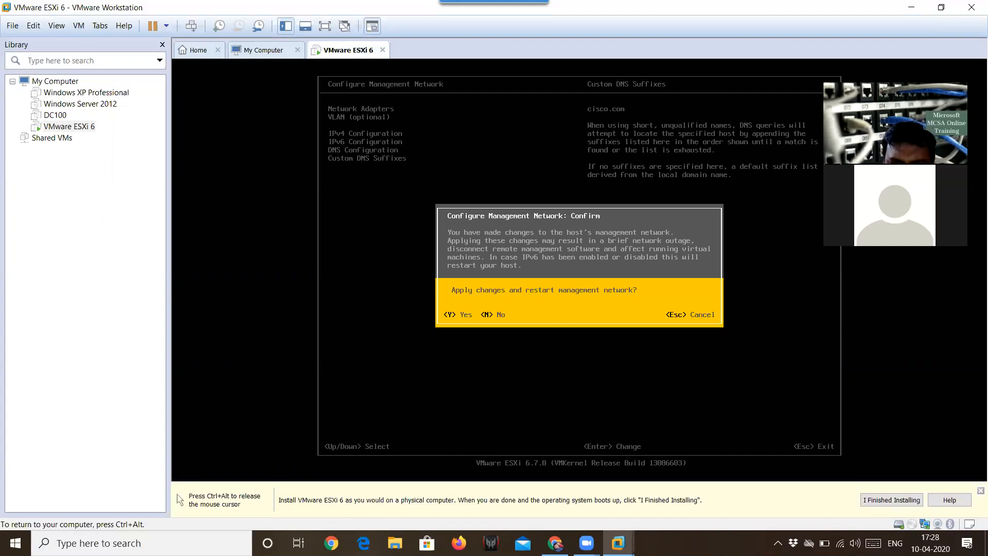
key(Escape)
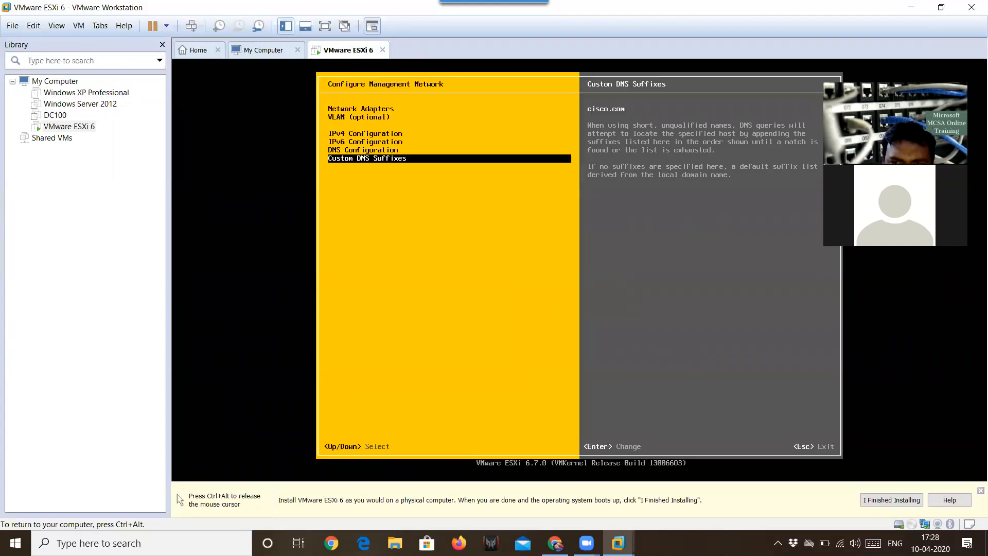
key(Escape)
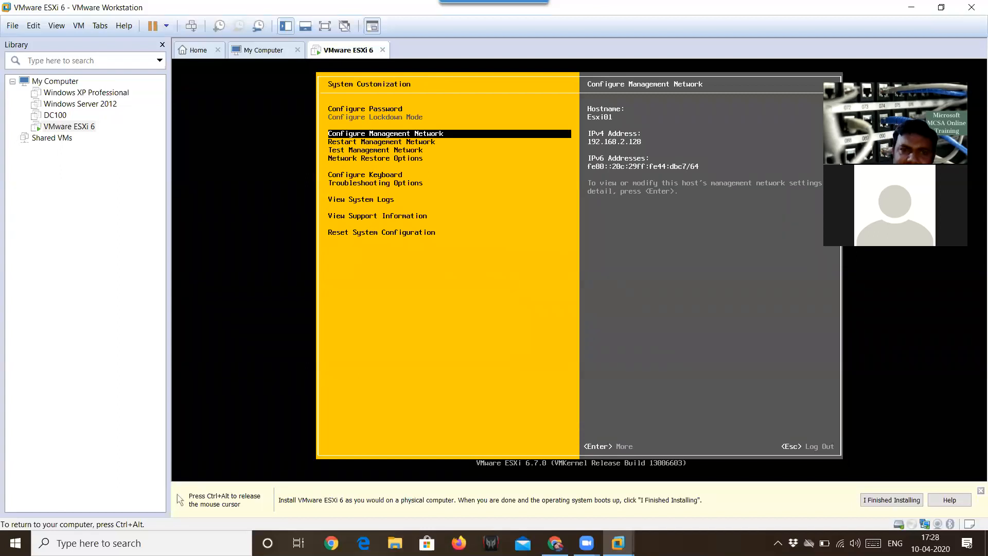
Step: Run the management network test with the default ping addresses 192.168.2.2, 192.168.2.1 and 8.8.8.8 and hostname Esxi01.localdomain, and close its results
key(Down)
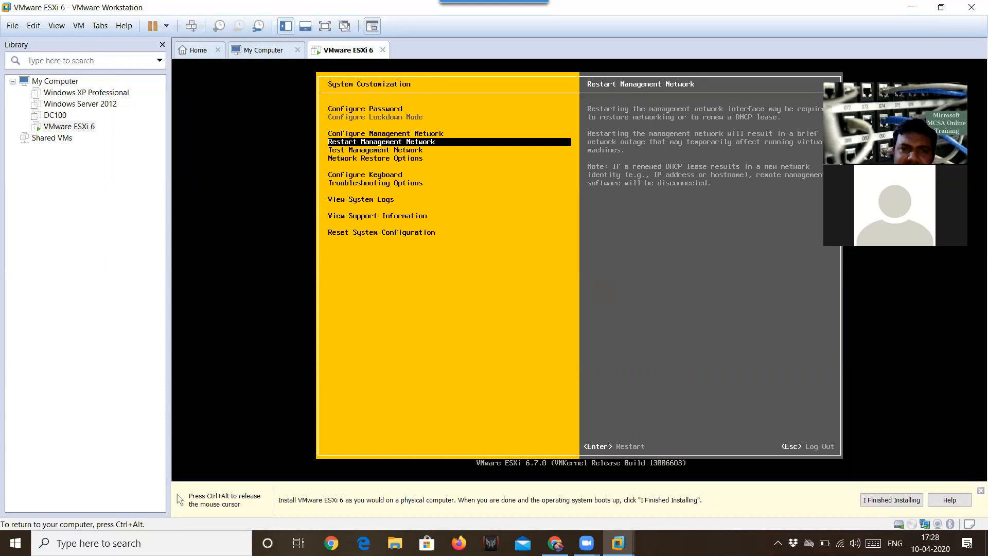
key(Down)
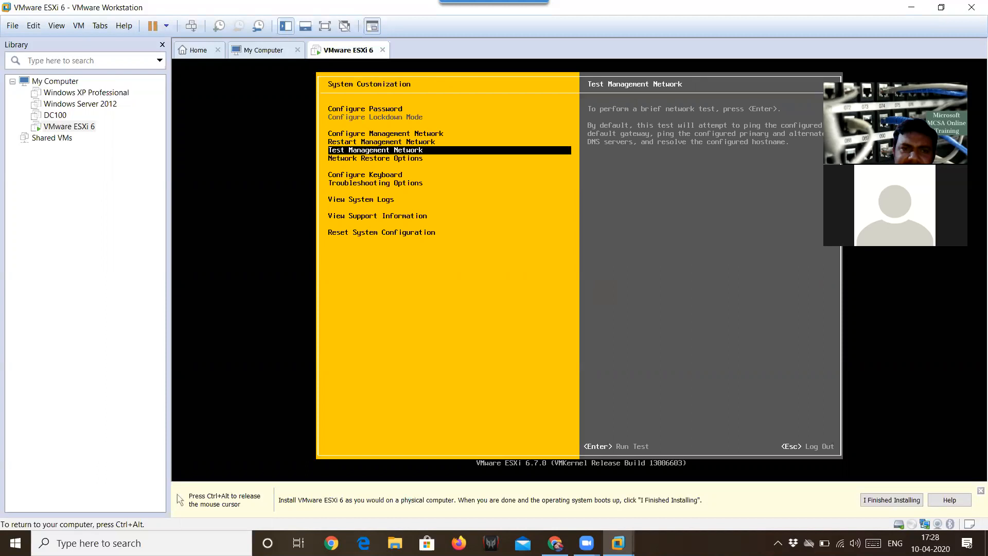
key(Return)
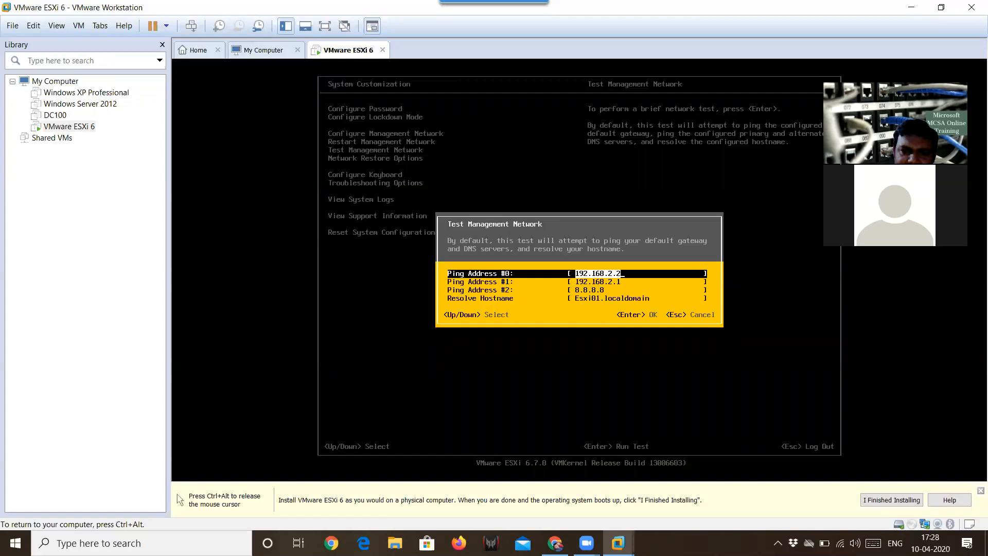
key(Down)
key(Down)
key(Down)
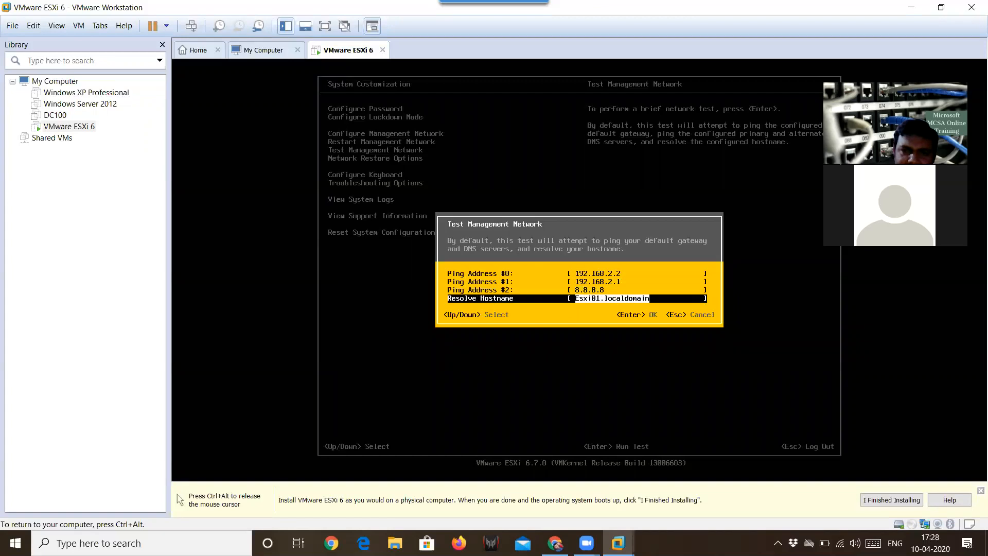
key(Up)
key(Up)
key(Up)
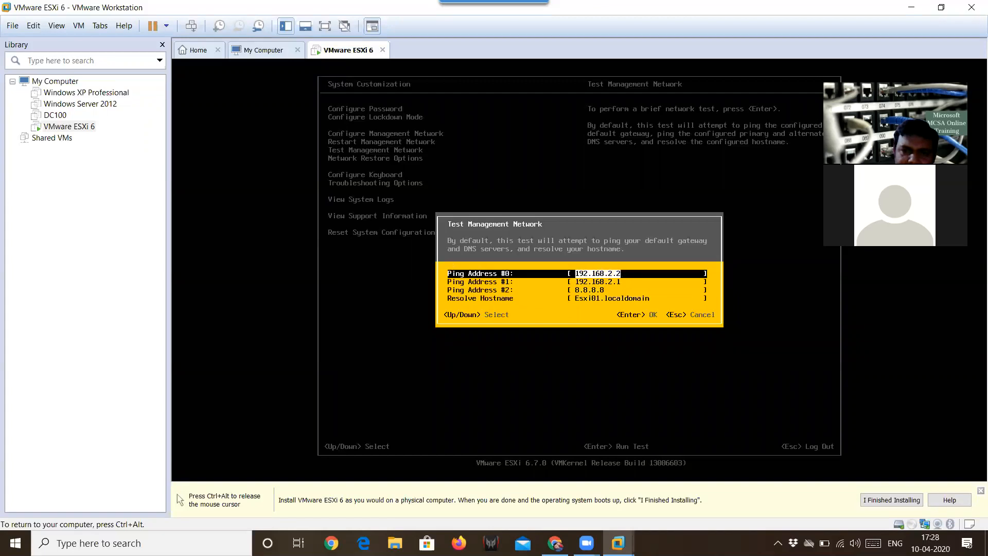
key(Return)
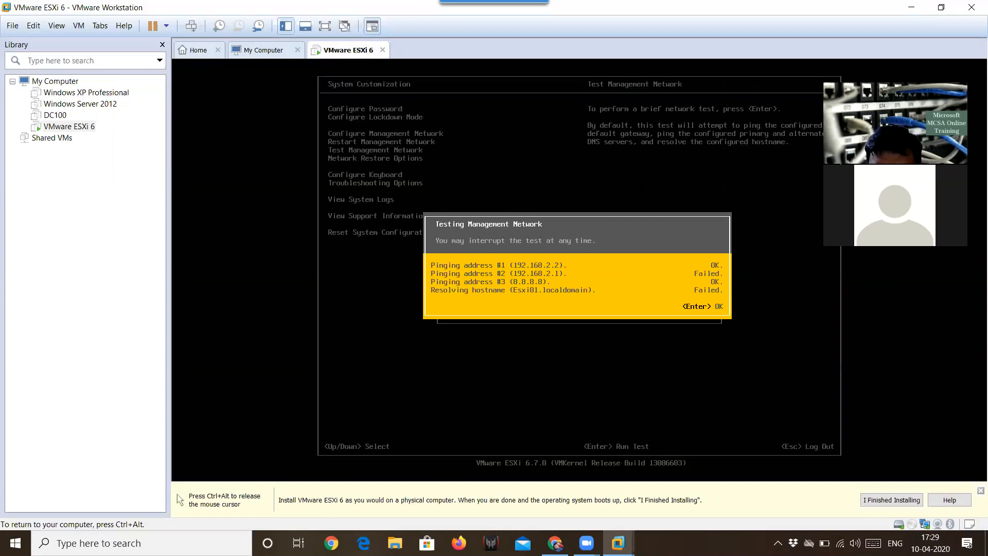
key(Return)
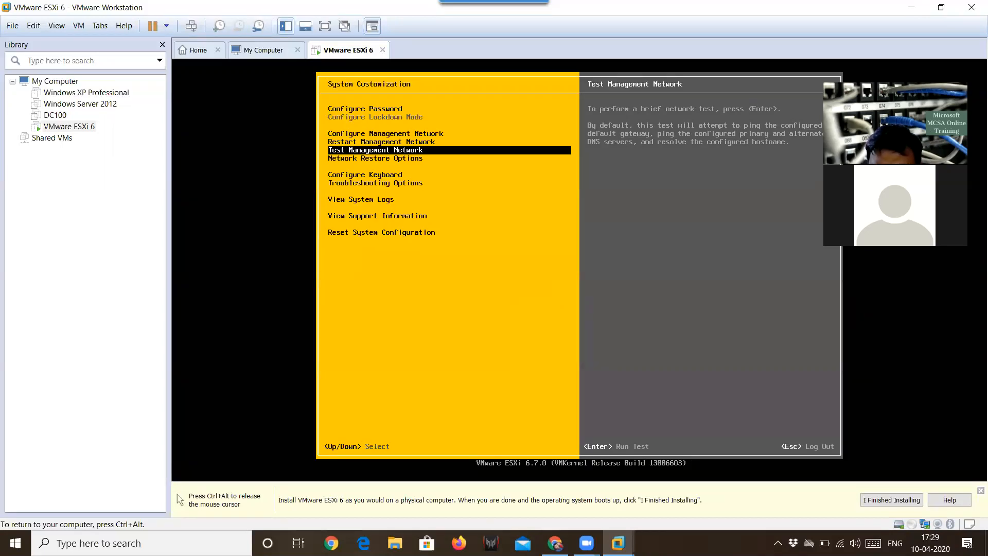
Step: Open the Network Restore Options to examine the available restore choices, and return to System Customization at the Configure Keyboard entry
key(Down)
key(Up)
key(Down)
key(Down)
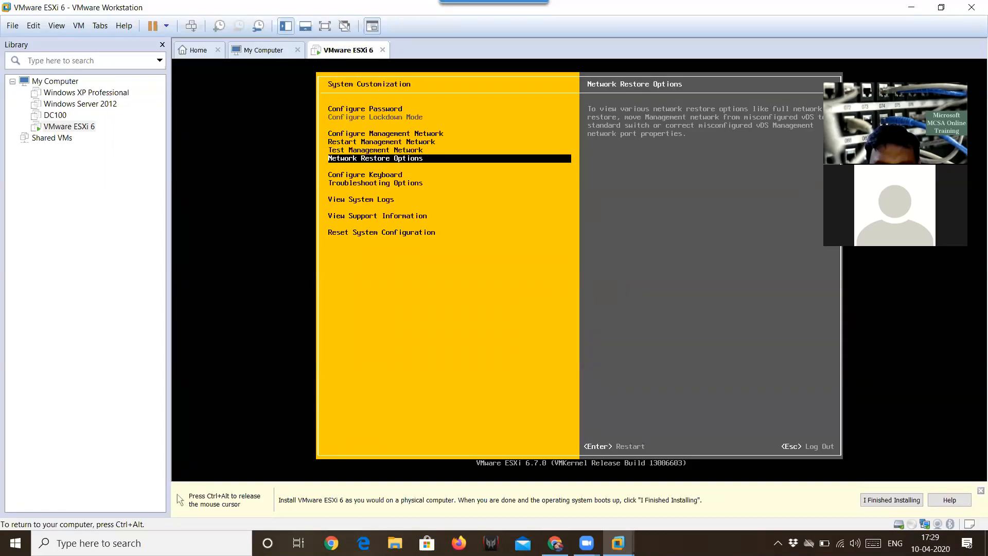
key(Up)
key(Up)
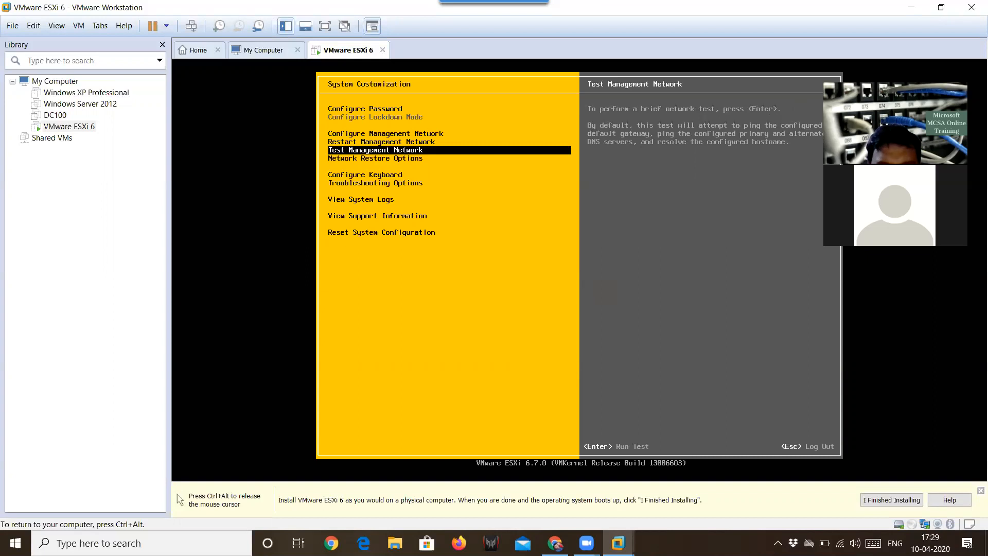
key(Down)
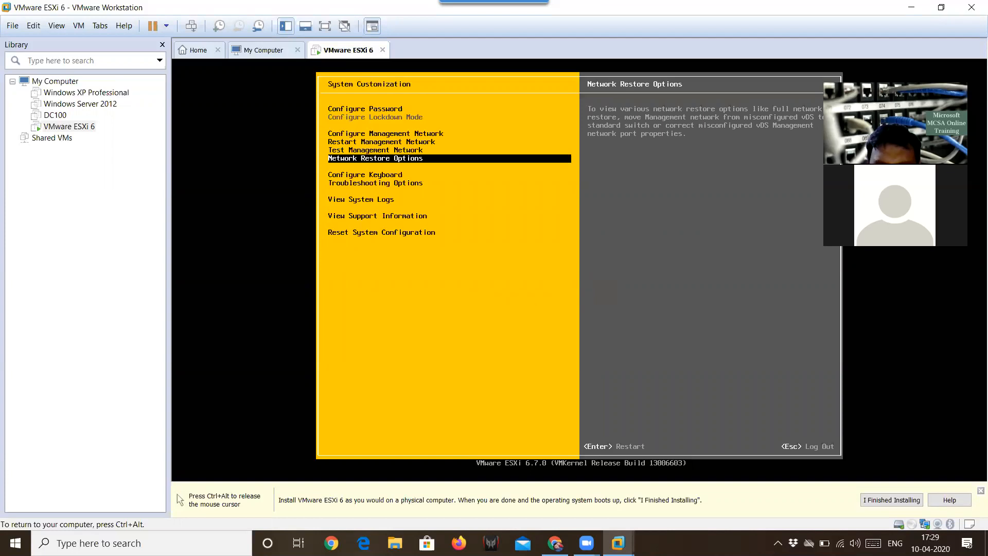
key(Return)
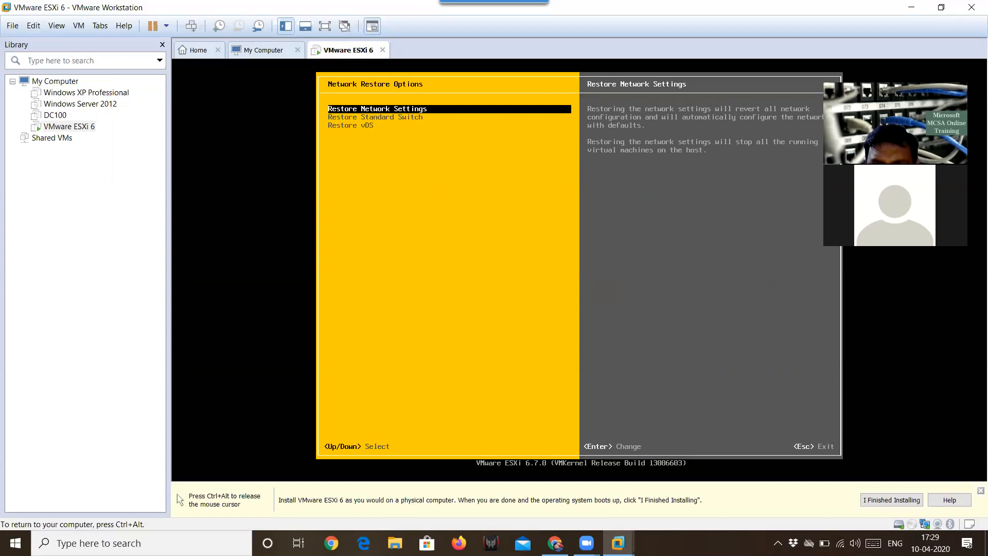
key(Escape)
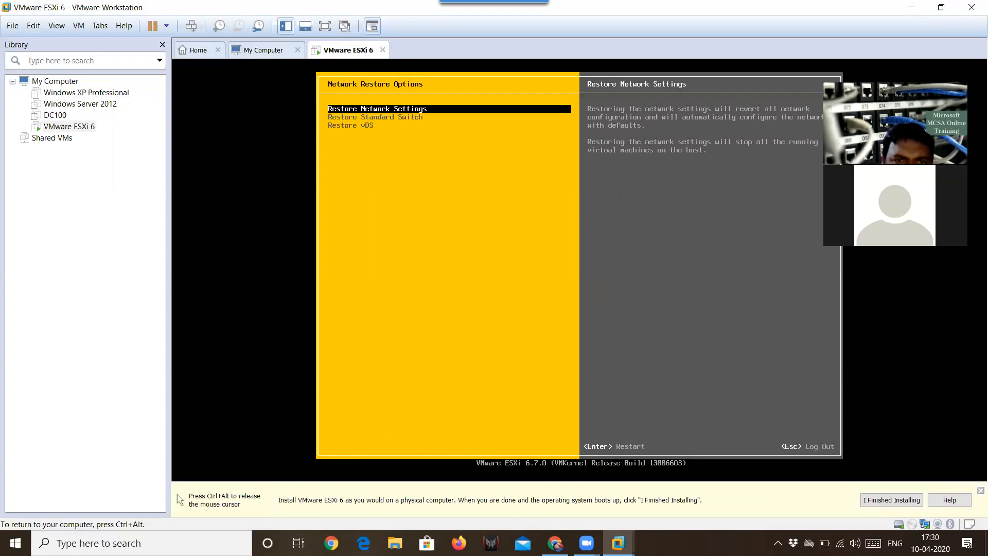
key(Escape)
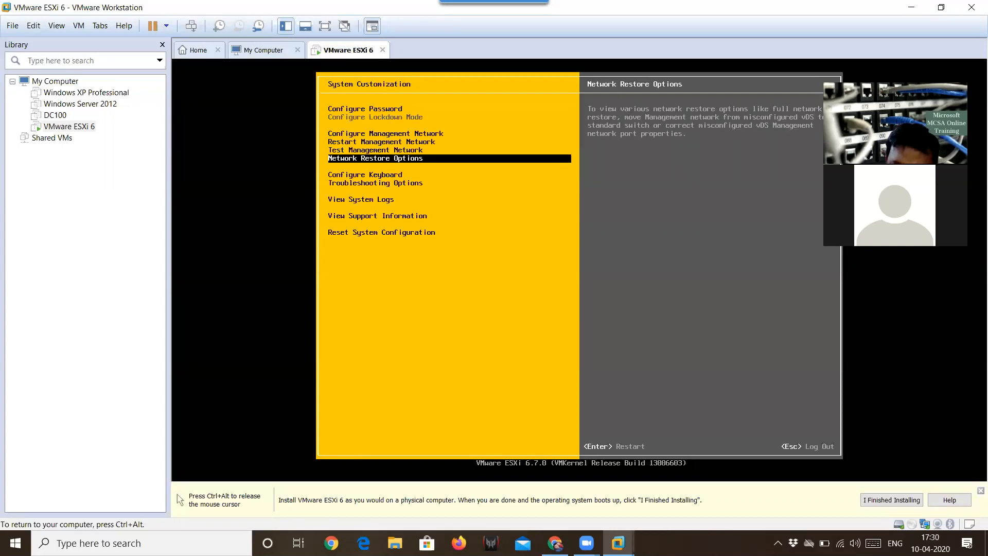
key(Down)
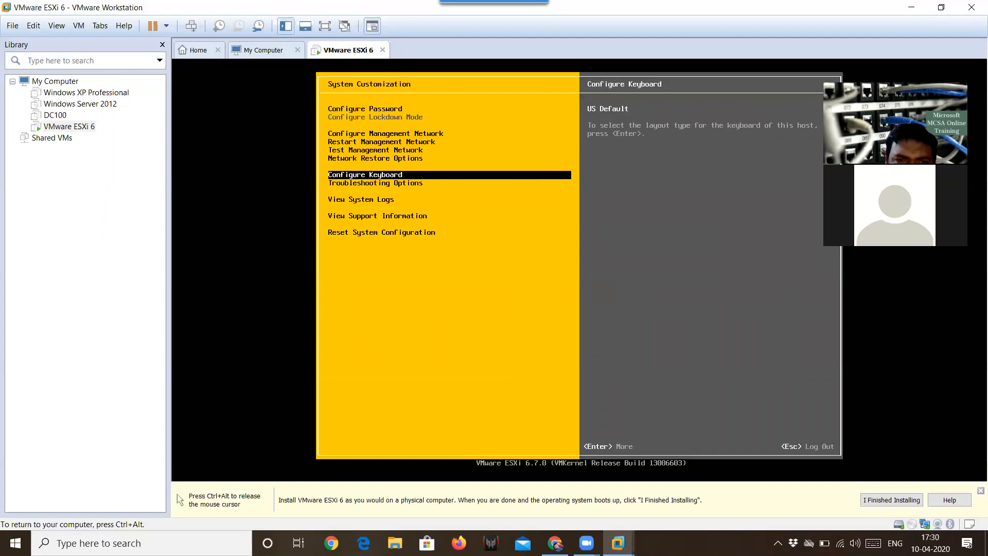
Step: Open the Configure Keyboard dialog to examine the available keyboard layouts, and cancel it without choosing one
key(Return)
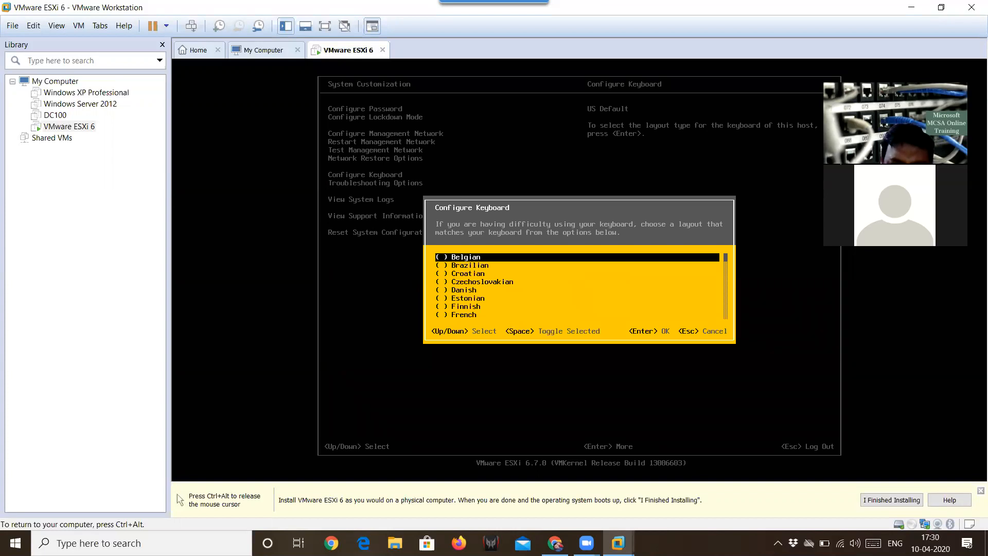
key(Escape)
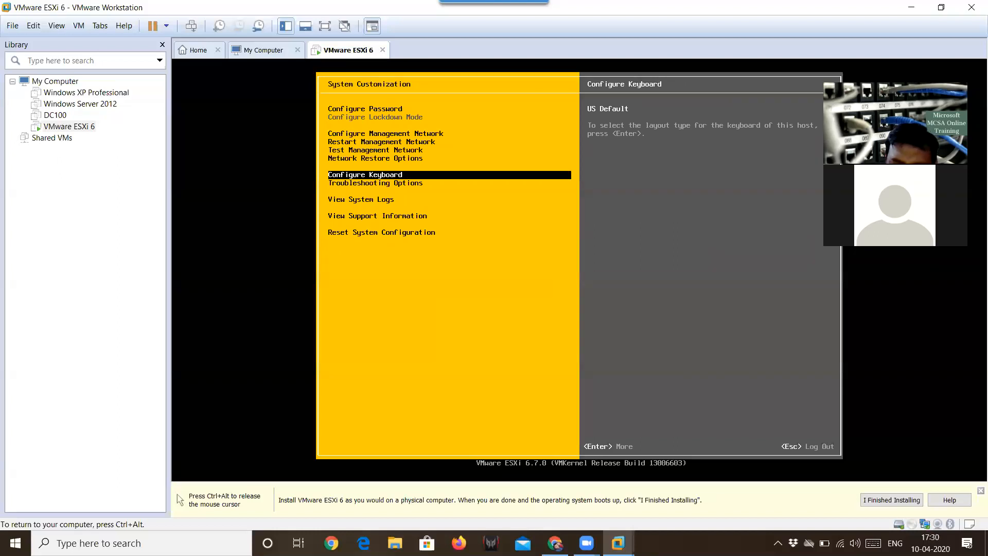
Step: Open the Troubleshooting Options of the ESXi host and enable the ESXi Shell
key(Down)
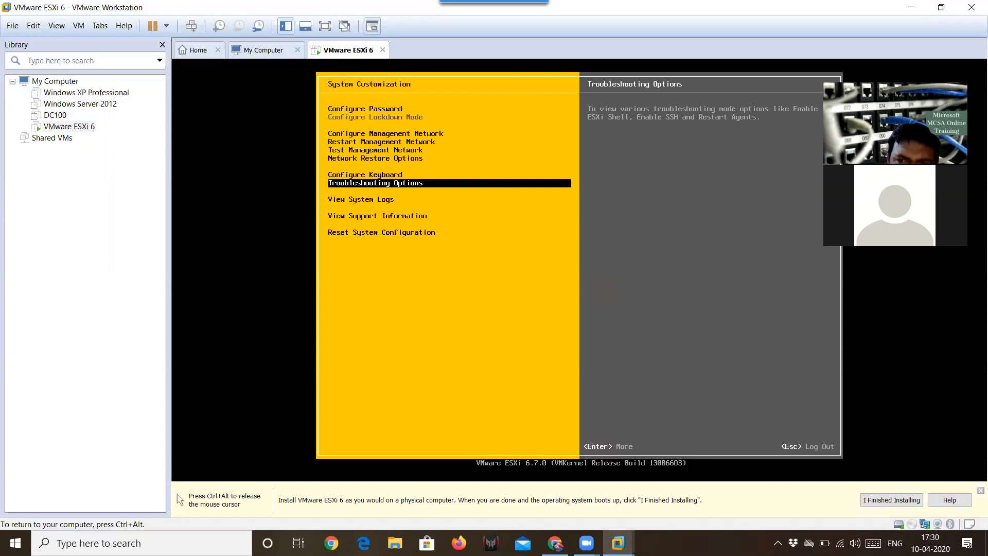
key(Return)
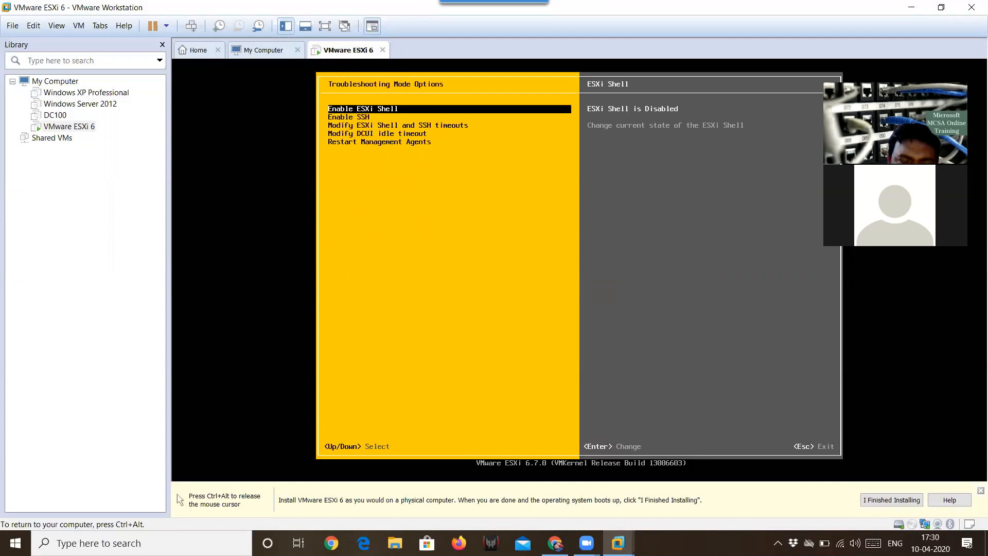
key(Down)
key(Up)
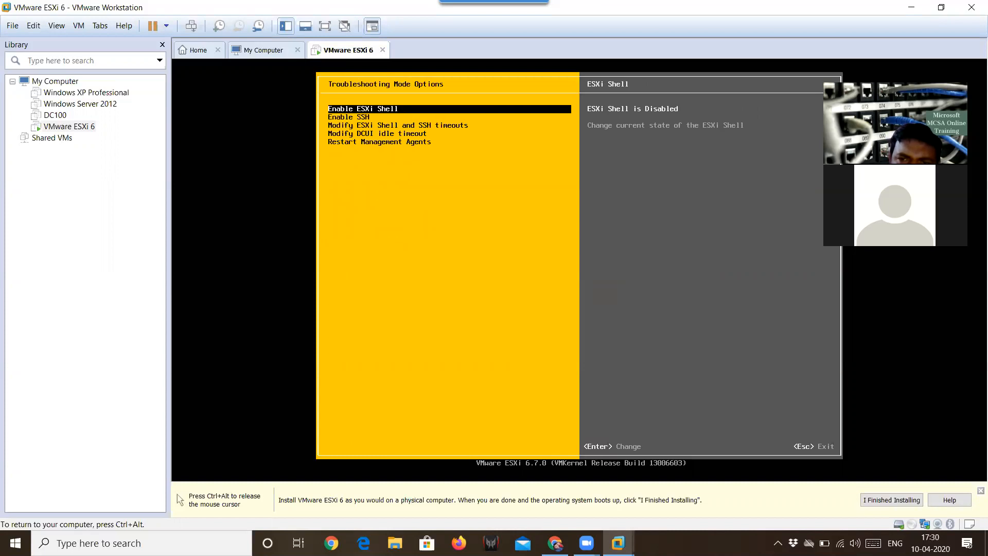
key(Down)
key(Up)
key(Return)
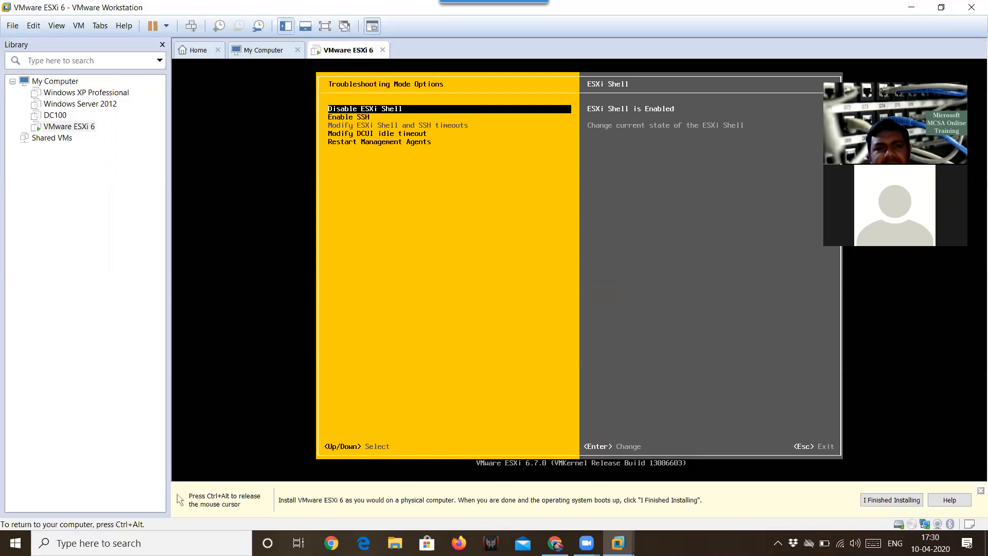
Step: Examine the ESXi Shell and SSH entries and their current states in the Troubleshooting Mode Options
key(Down)
key(Up)
key(Down)
key(Up)
key(Down)
key(Up)
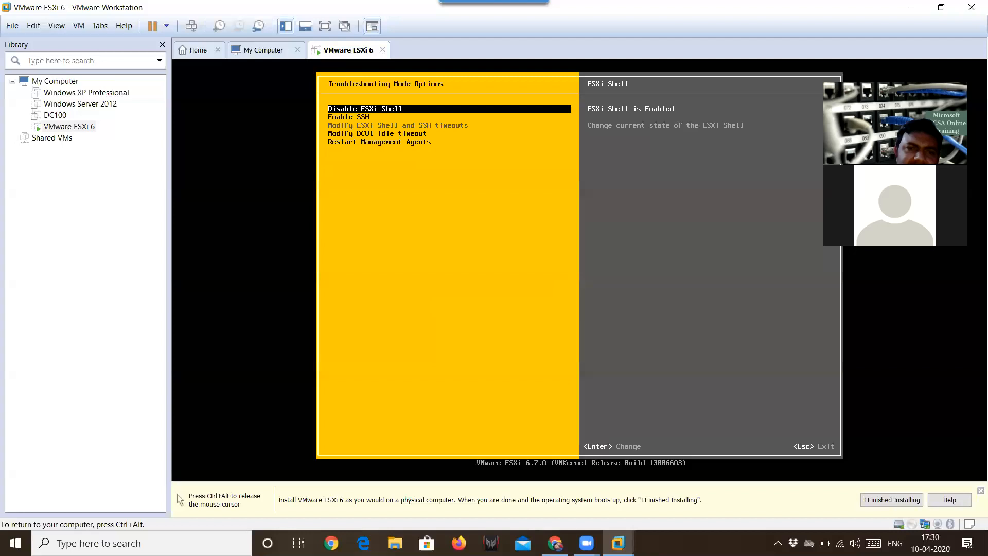
key(Down)
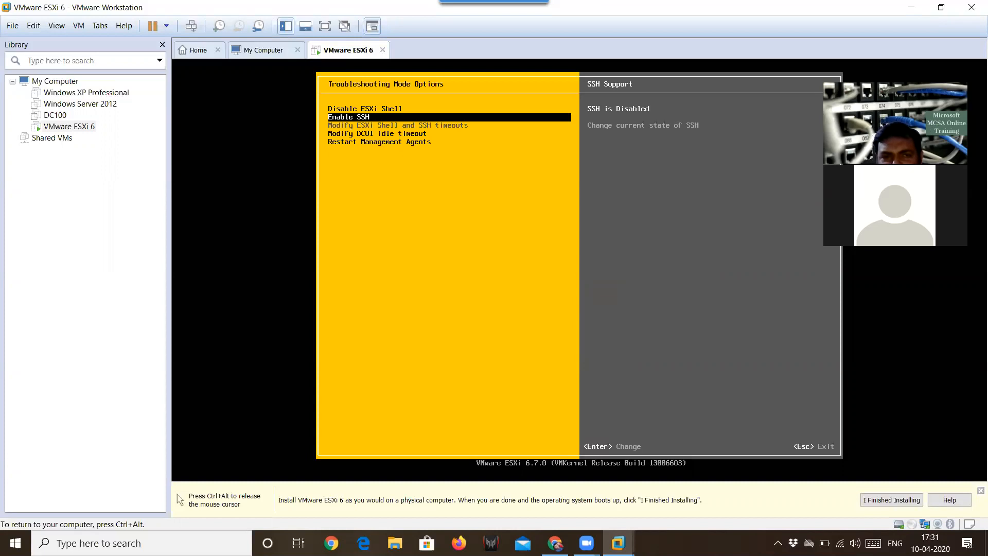
key(Down)
key(Up)
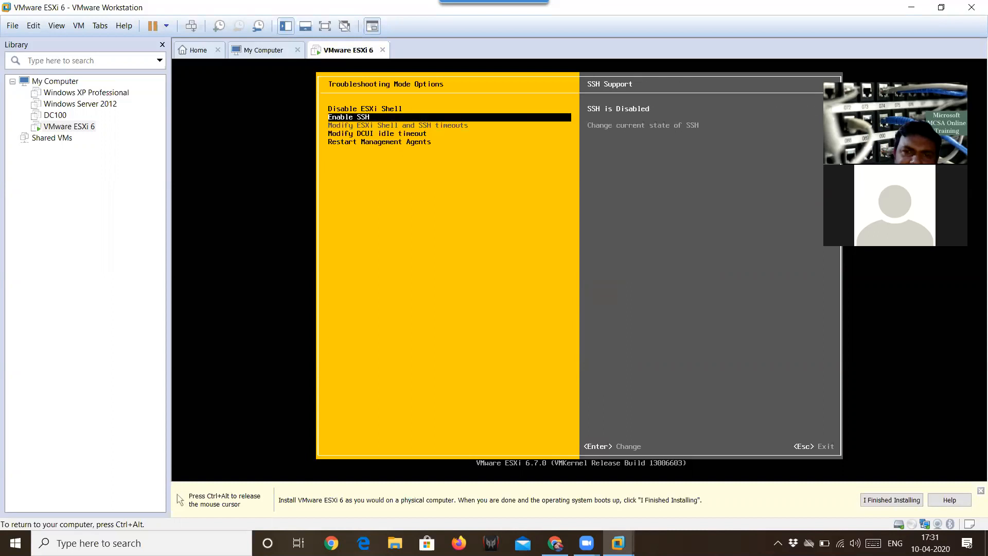
key(Up)
key(Down)
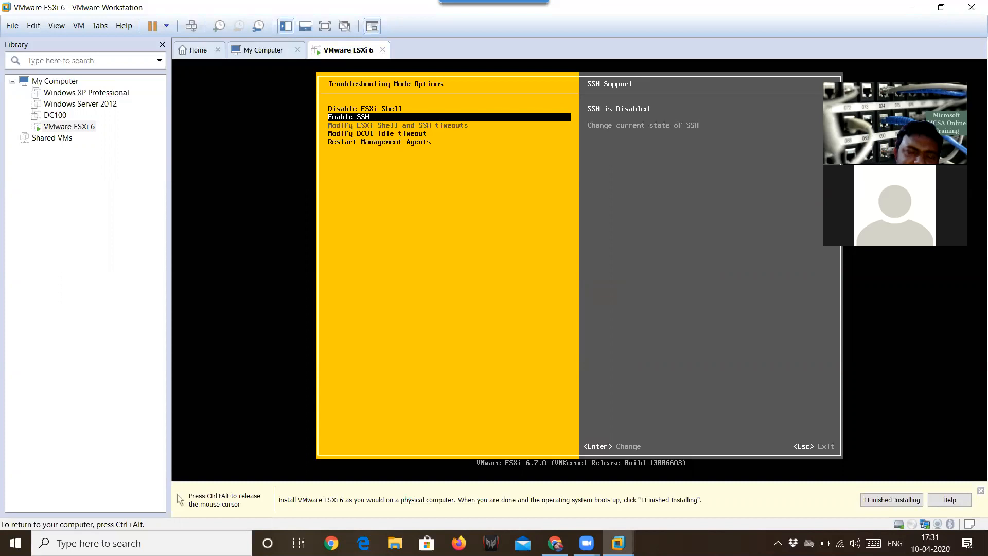
key(Up)
key(Down)
key(Up)
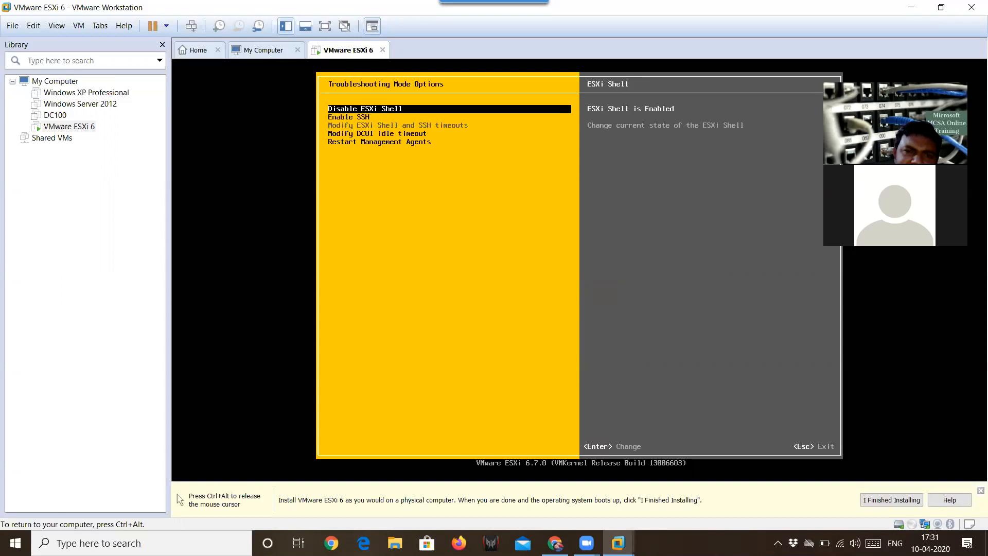
key(Down)
key(Down)
key(Up)
key(Up)
key(Down)
key(Down)
key(Up)
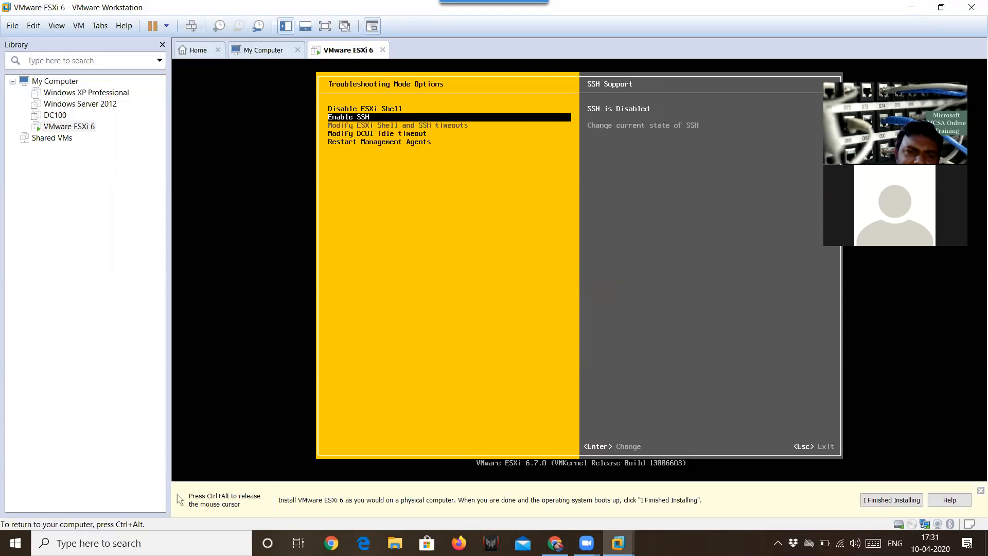
key(Down)
key(Up)
key(Up)
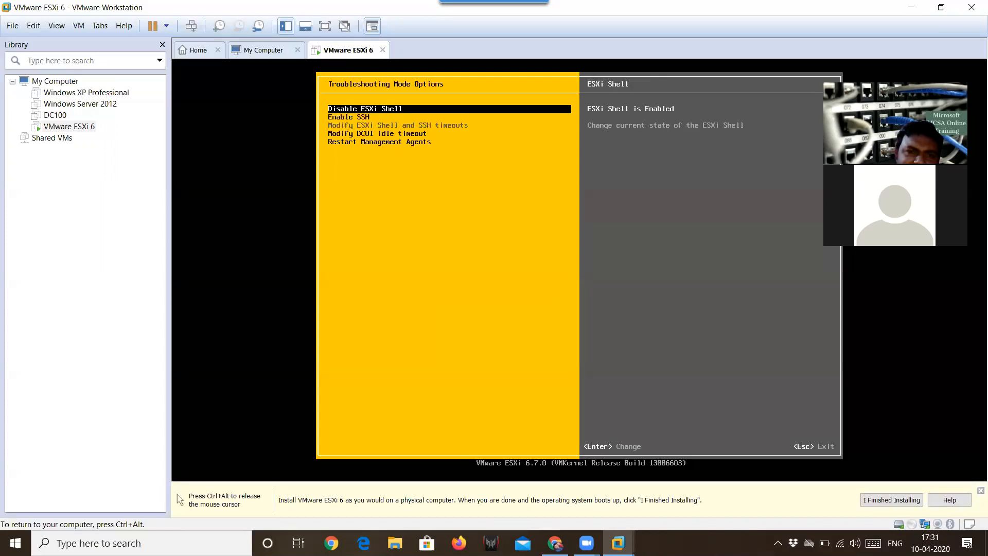
key(Down)
key(Up)
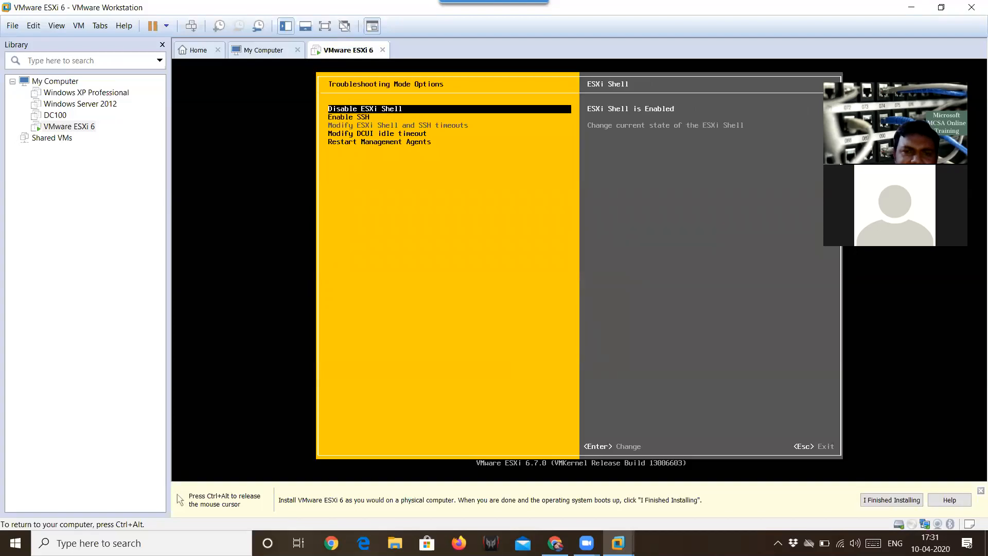
Step: Open the DCUI idle timeout setting, review it, and accept it without changing the value
key(Down)
key(Down)
key(Down)
key(Up)
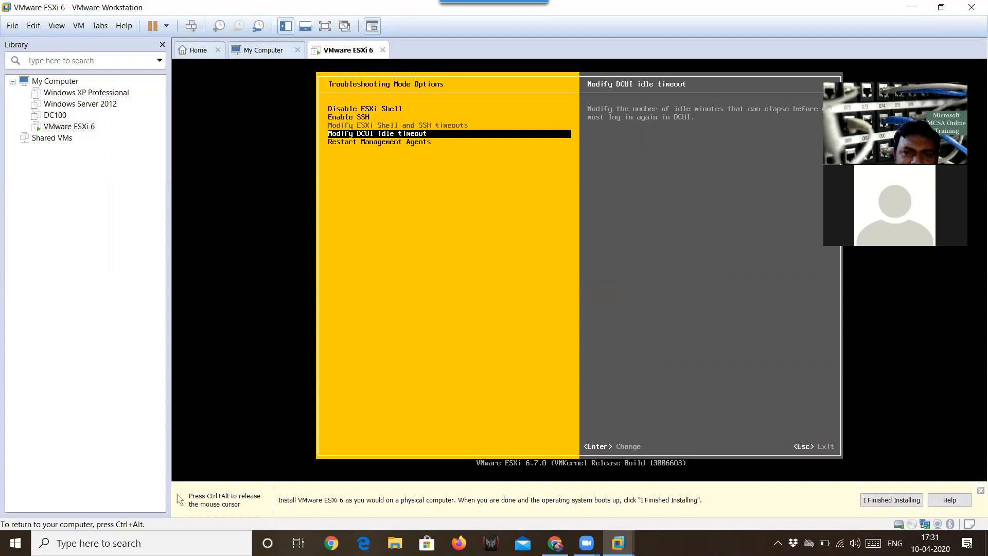
key(Return)
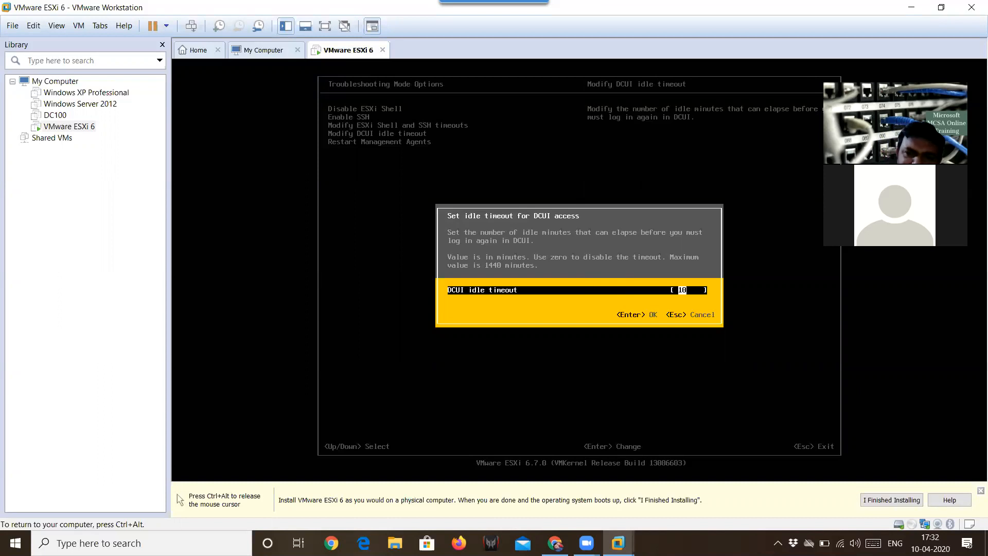
key(Return)
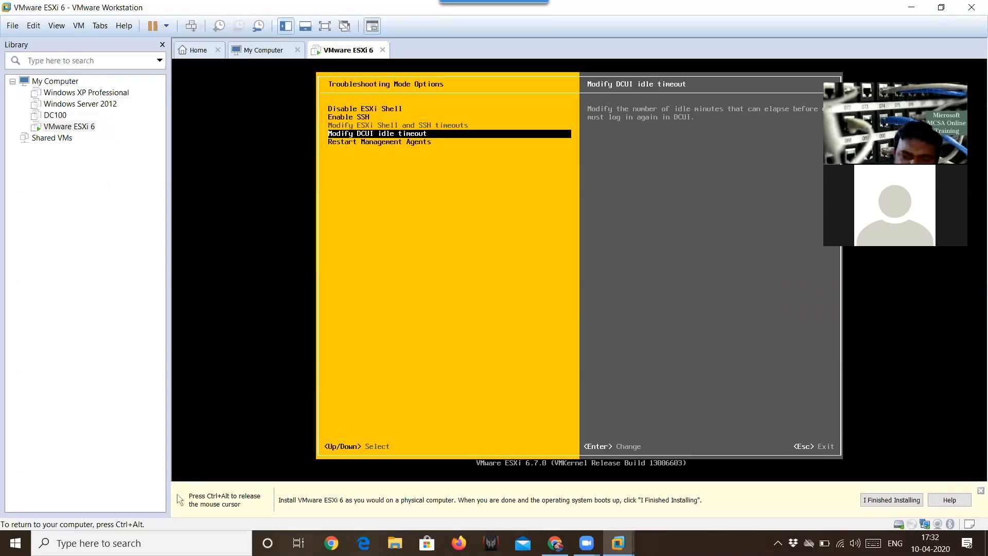
Step: Examine the description of the Restart Management Agents option and compare it with the DCUI idle timeout entry
key(Down)
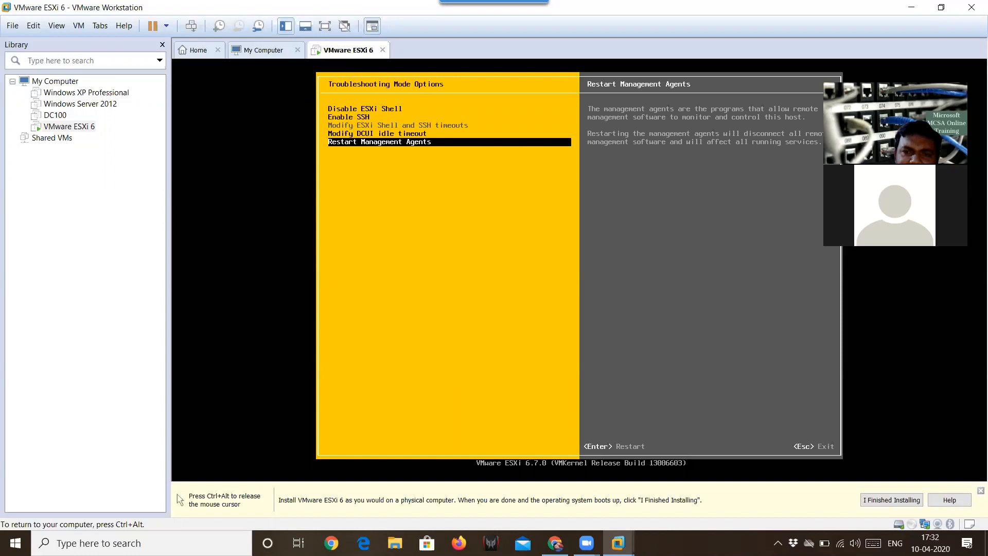
key(Up)
key(Down)
key(Up)
key(Down)
key(Up)
key(Down)
key(Up)
key(Down)
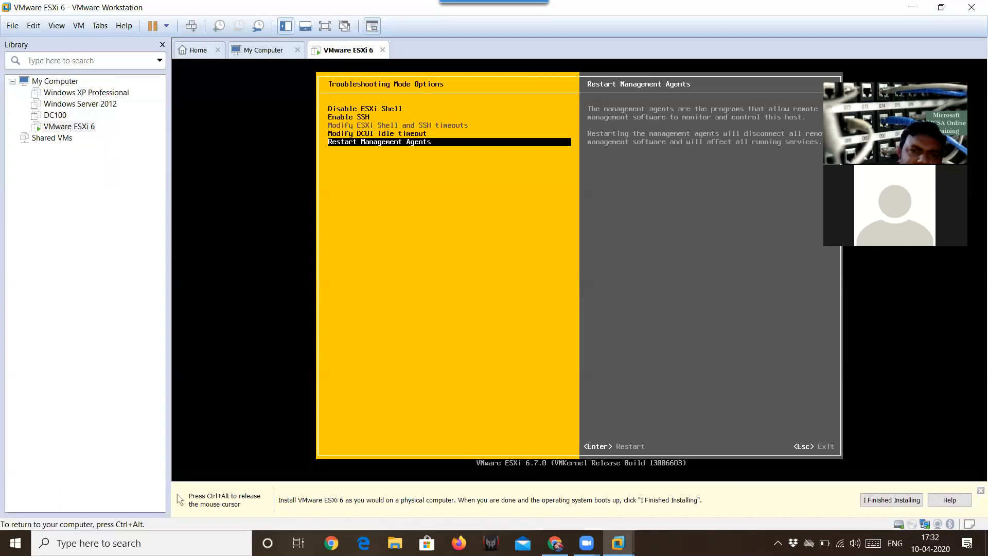
Step: Leave the troubleshooting options and open the Syslog from View System Logs
key(Escape)
key(Down)
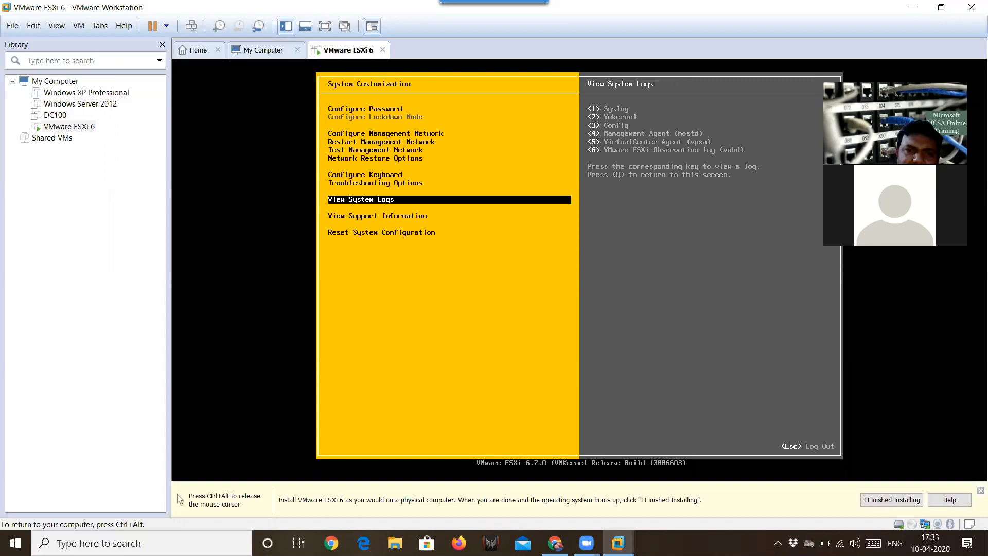
key(1)
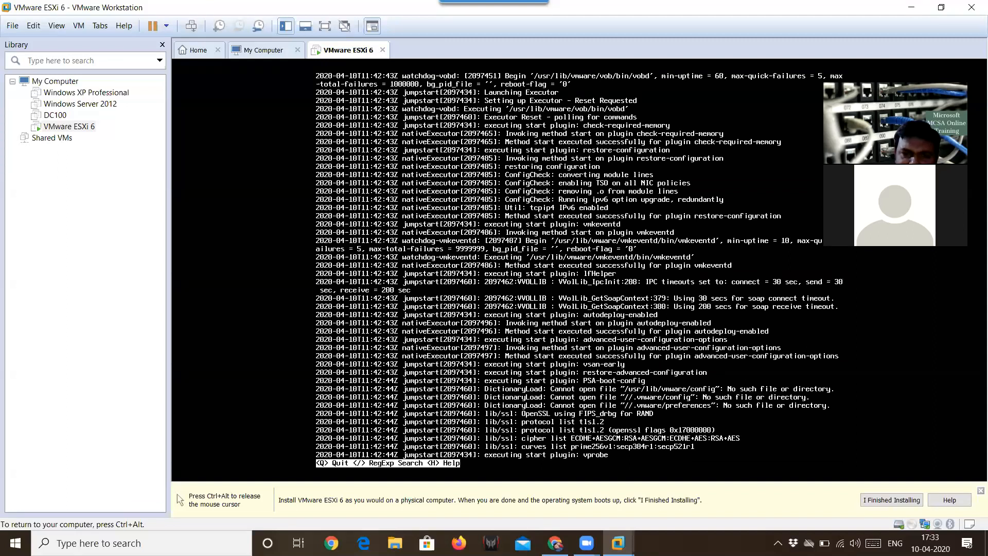
Step: Read through the Syslog's boot and service startup entries down to the most recent entries at the end of the log
key(Down)
key(Down)
key(Down)
key(Down)
key(Down)
key(Down)
key(Down)
key(Down)
key(Down)
key(Down)
key(Down)
key(Down)
key(Down)
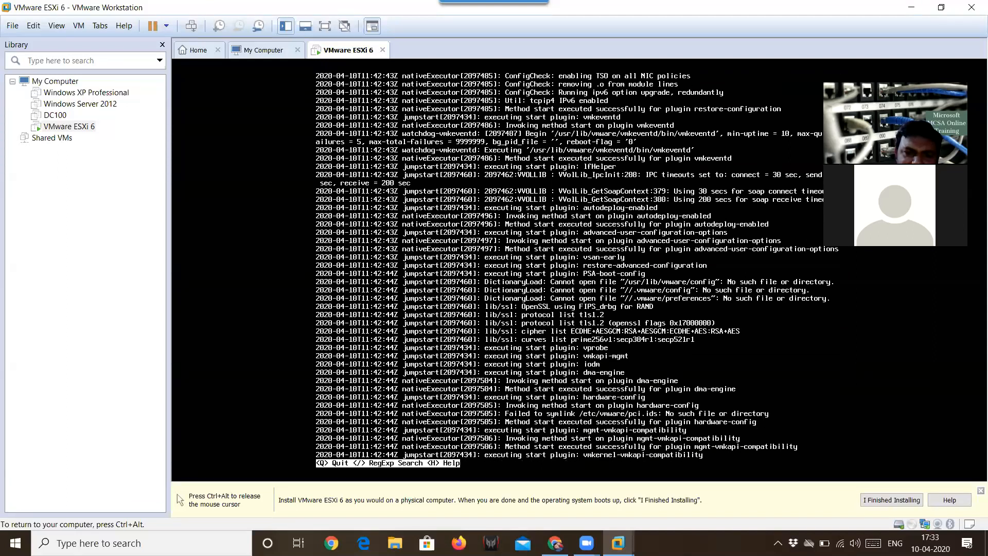
key(Down)
key(Down)
key(Down)
key(Down)
key(Down)
key(Down)
key(Down)
key(Down)
key(Down)
key(Down)
key(Down)
key(Down)
key(Down)
key(Down)
key(Down)
key(Down)
key(Down)
key(Down)
key(Down)
key(Down)
key(Down)
key(Down)
key(Down)
key(Down)
key(Down)
key(Down)
key(Down)
key(Down)
key(Down)
key(Down)
key(Down)
key(Down)
key(Down)
key(Down)
key(Down)
key(Down)
key(Down)
key(Down)
key(Down)
key(Down)
key(Down)
key(Down)
key(Down)
key(Down)
key(Down)
key(Down)
key(Down)
key(Down)
key(Down)
key(Down)
key(Down)
key(Down)
key(Down)
key(Down)
key(Down)
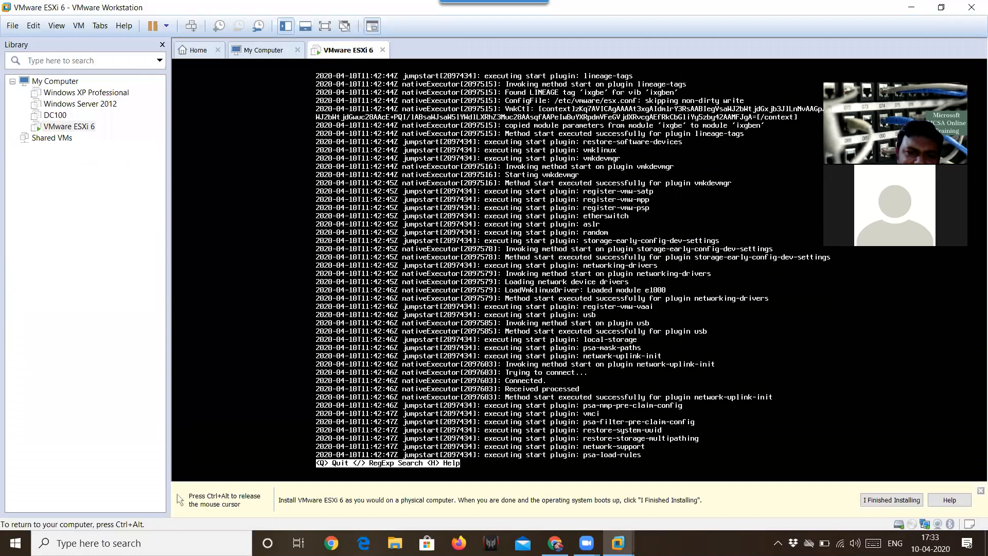
key(Down)
key(Down)
key(Down)
key(Down)
key(Down)
key(Down)
key(Down)
key(Down)
key(Down)
key(Down)
key(Down)
key(Down)
key(Down)
key(Down)
key(Down)
key(Down)
key(Down)
key(Down)
key(Down)
key(Down)
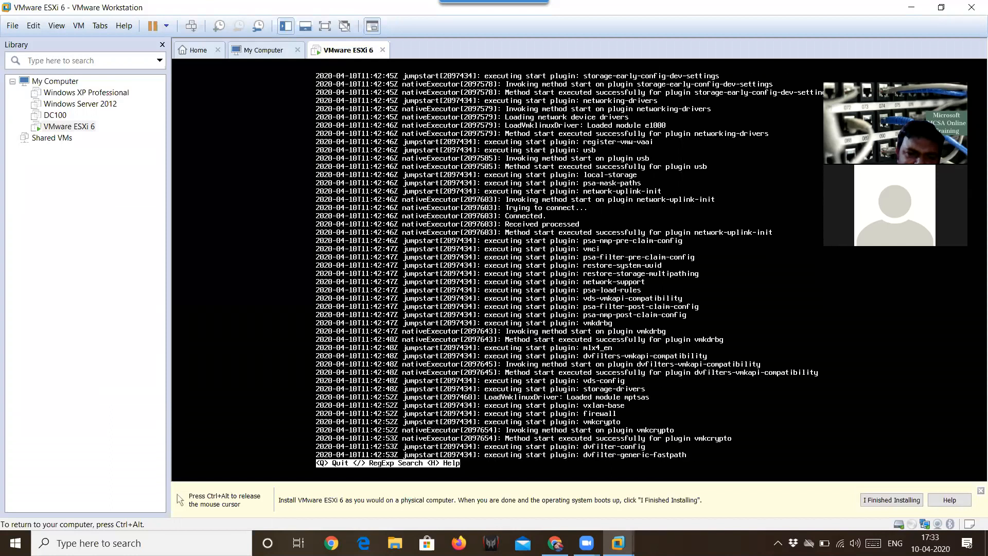
key(Down)
key(Down)
key(Down)
key(Down)
key(Down)
key(Down)
key(Down)
key(Down)
key(Down)
key(Down)
key(Down)
key(Down)
key(Down)
key(Down)
key(Down)
key(Down)
key(Down)
key(Down)
key(Down)
key(Down)
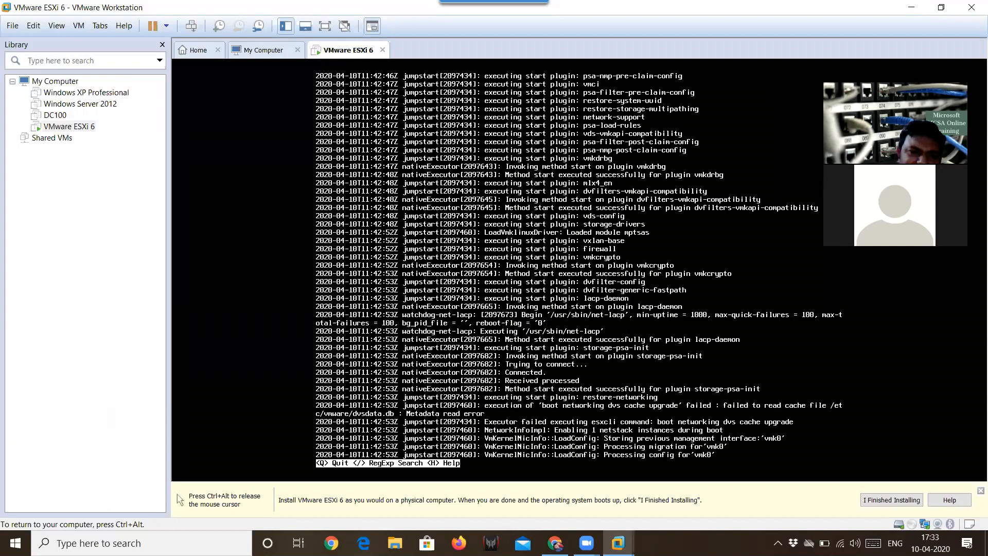
key(Down)
key(Down)
key(Down)
key(Down)
key(Down)
key(Down)
key(Down)
key(Down)
key(Down)
key(Down)
key(Down)
key(Down)
key(Down)
key(Down)
key(Down)
key(Down)
key(Down)
key(Down)
key(Down)
key(Down)
key(Down)
key(Down)
key(Down)
key(Down)
key(Down)
key(Down)
key(Down)
key(Down)
key(Down)
key(Down)
key(Down)
key(Down)
key(Down)
key(Down)
key(Down)
key(Down)
key(Down)
key(Down)
key(Down)
key(Down)
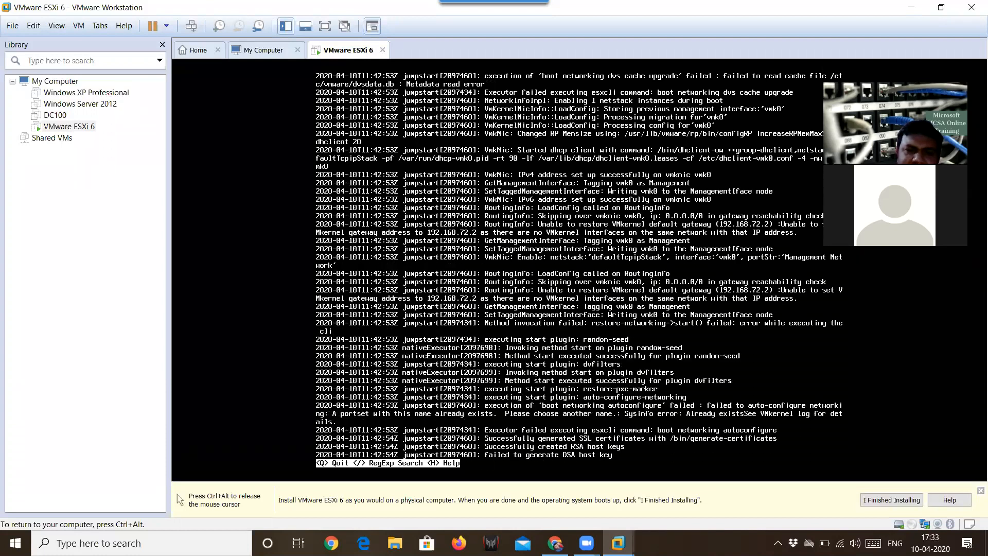
key(Down)
key(Down)
key(Down)
key(Down)
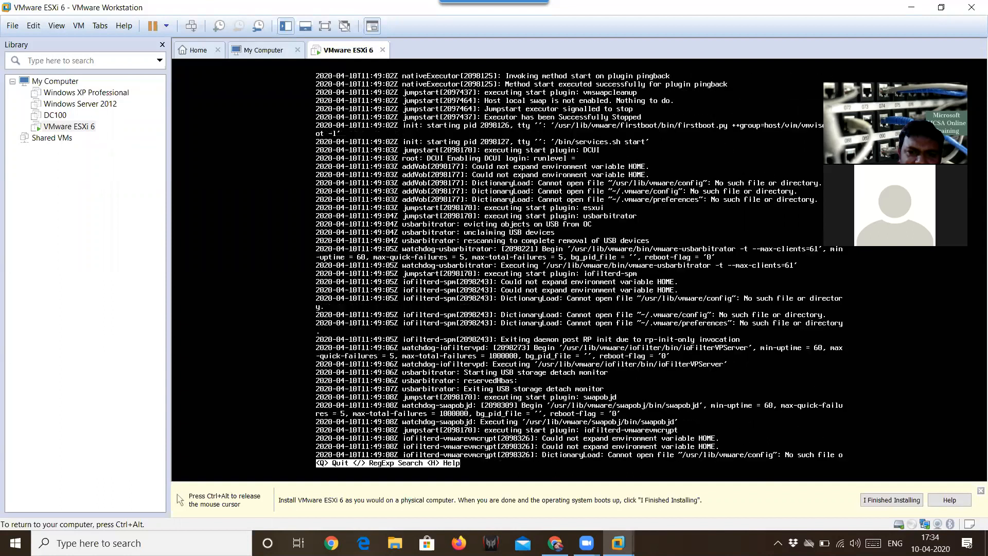
key(space)
key(space)
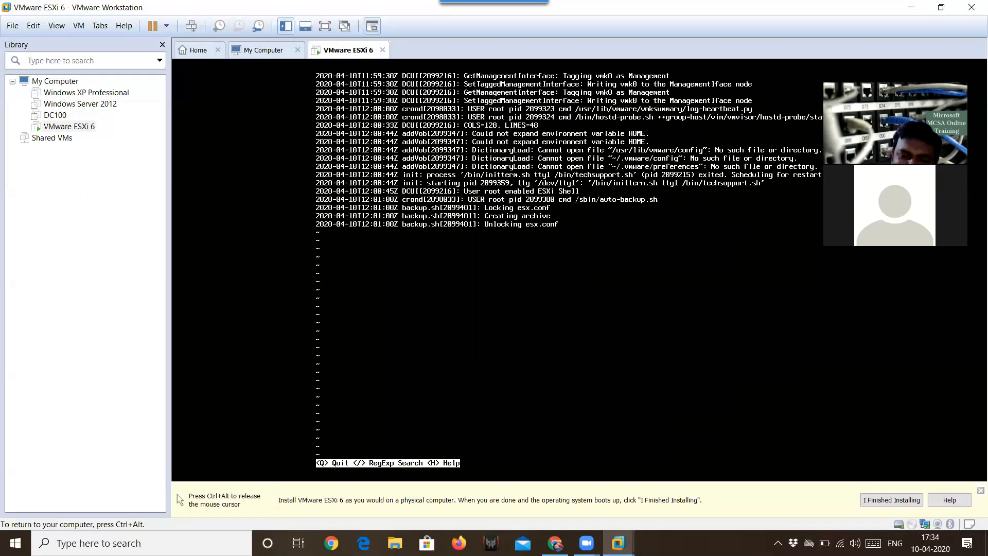
Step: Read back through the most recent Syslog entries from the end of the log and return to the list of system logs
key(Up)
key(Up)
key(Up)
key(Up)
key(Up)
key(Up)
key(Up)
key(Up)
key(Up)
key(Up)
key(Up)
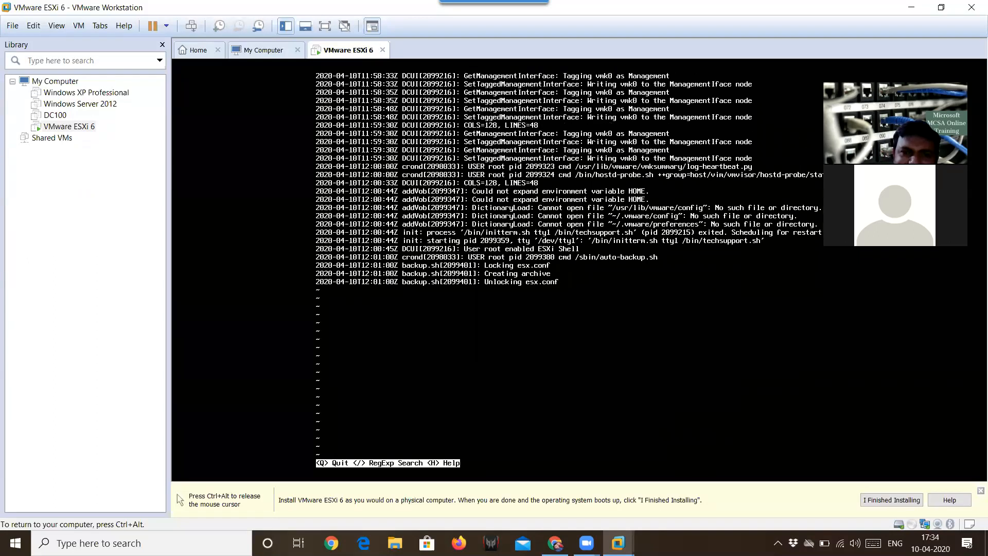
key(Up)
key(Up)
key(Up)
key(Up)
key(Up)
key(Up)
key(Up)
key(Up)
key(Up)
key(Up)
key(Up)
key(Up)
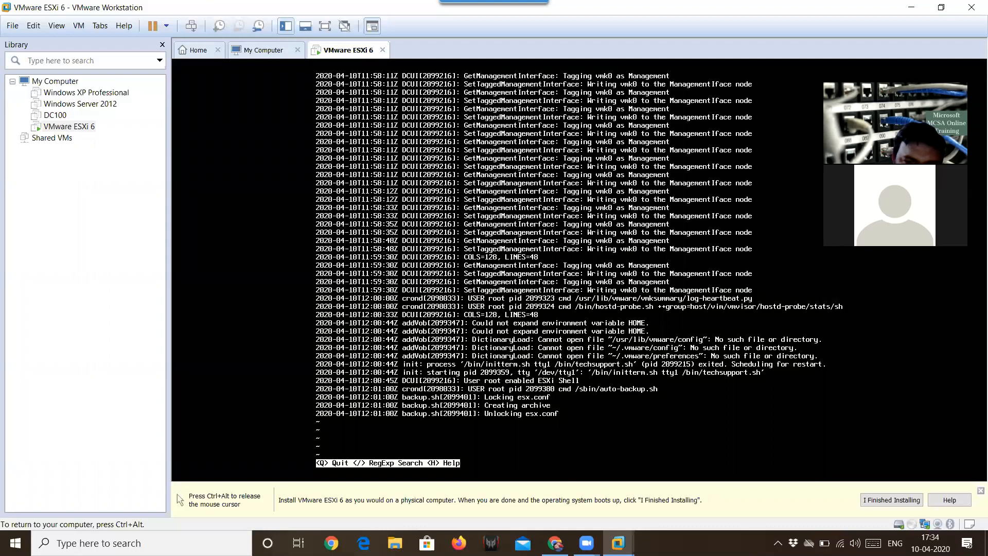
key(q)
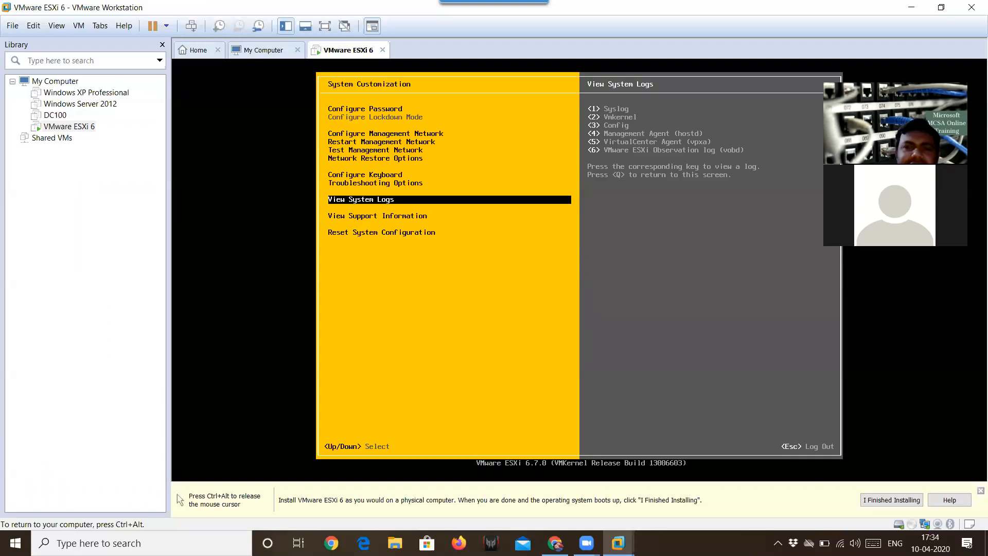
Step: Open the Vmkernel log and read its boot memory map, VMB option and BootConfig entries
key(Escape)
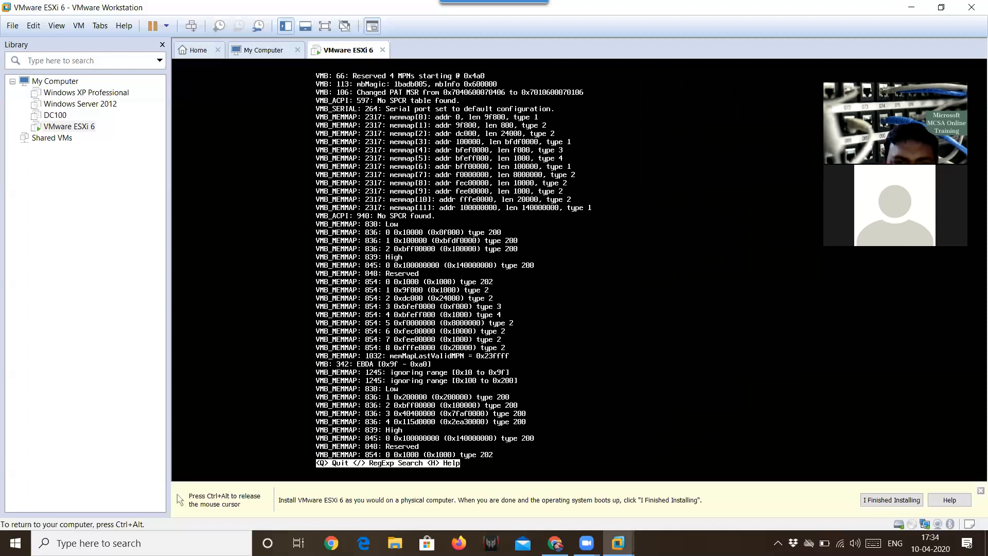
key(ctrl+alt)
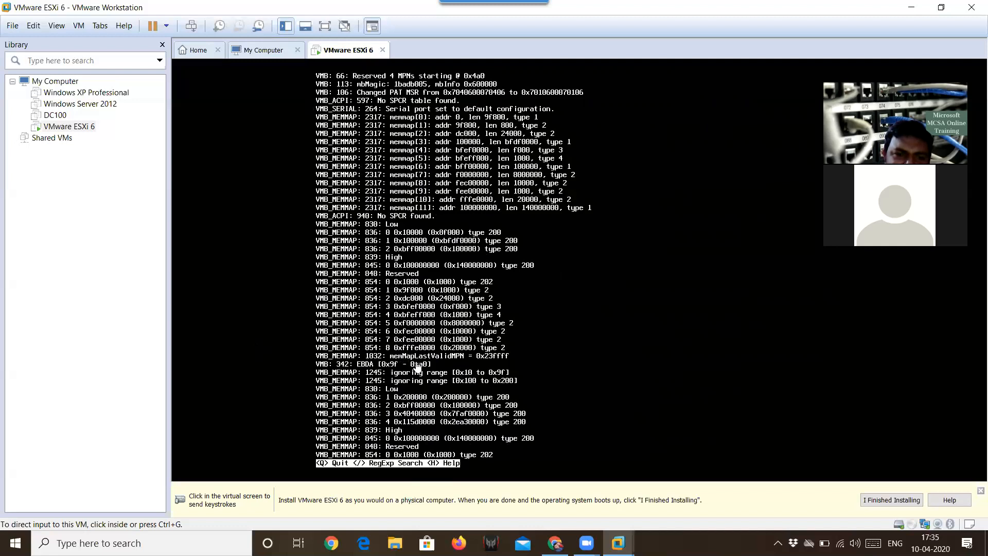
click(591, 334)
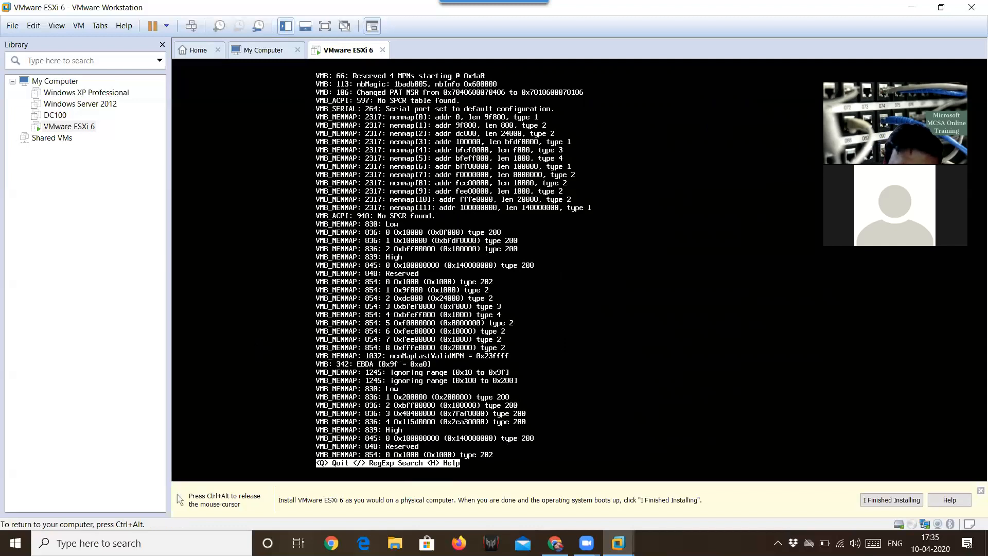
key(Page_Down)
key(Page_Down)
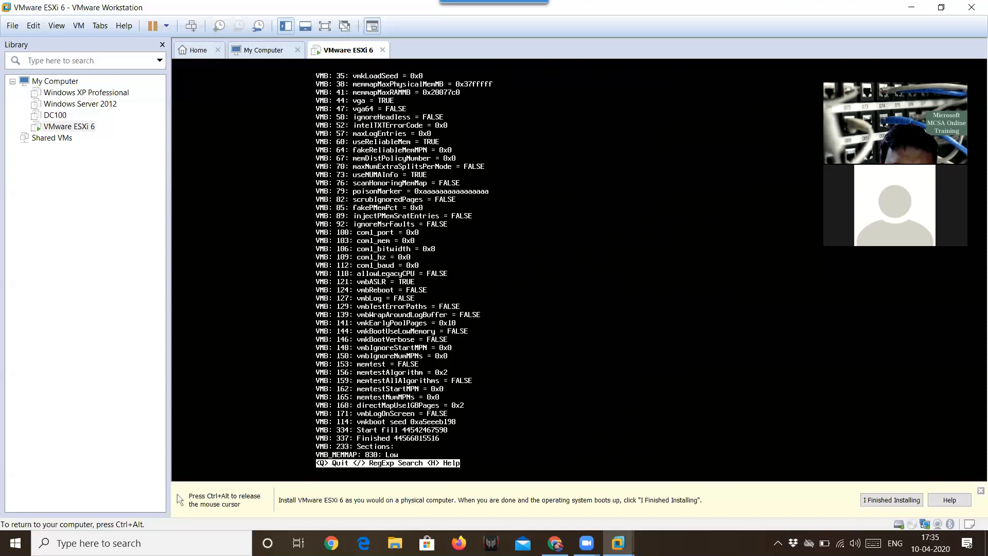
key(Page_Down)
key(Page_Down)
key(Page_Down)
key(Page_Down)
key(Page_Down)
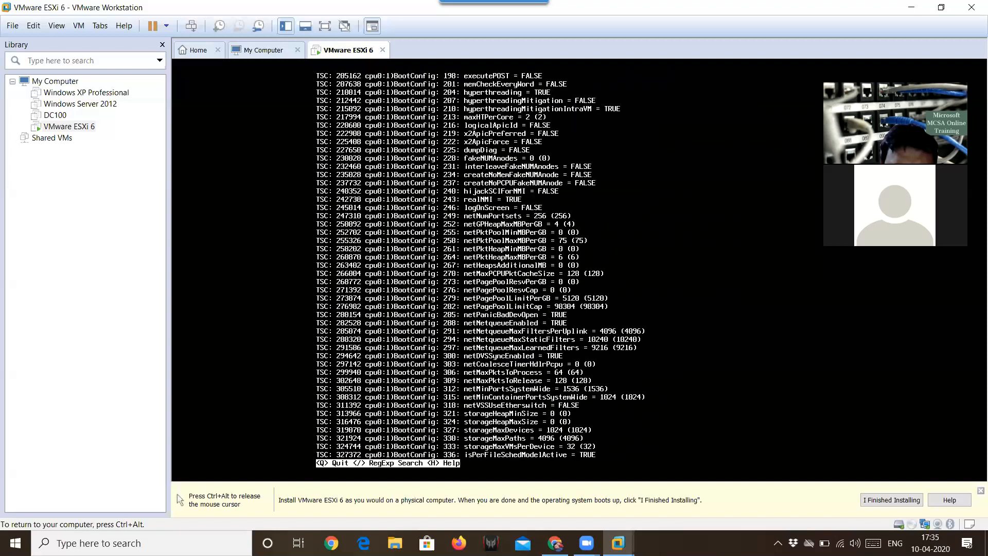
key(Page_Down)
key(Page_Down)
key(Page_Down)
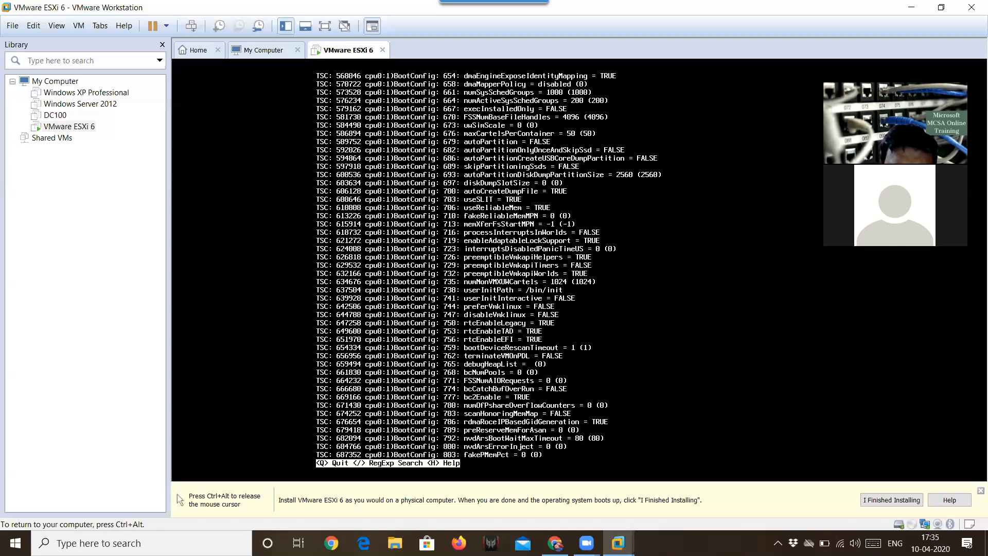
Step: Examine the Vmkernel log's kernel initialization, ACPI device, chipset interrupt and PCI probing entries
key(Page_Down)
key(Page_Down)
key(Page_Down)
key(Page_Down)
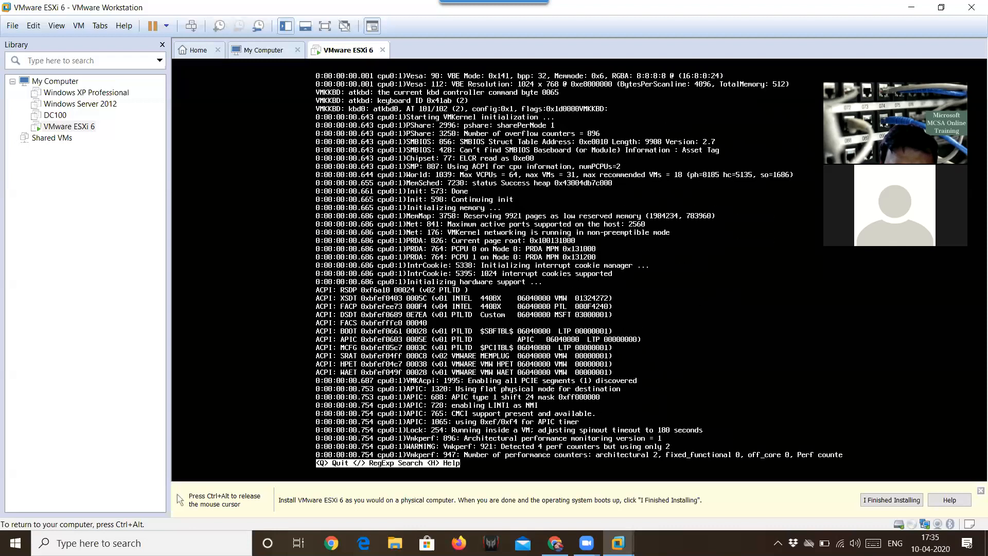
key(Page_Down)
key(Page_Down)
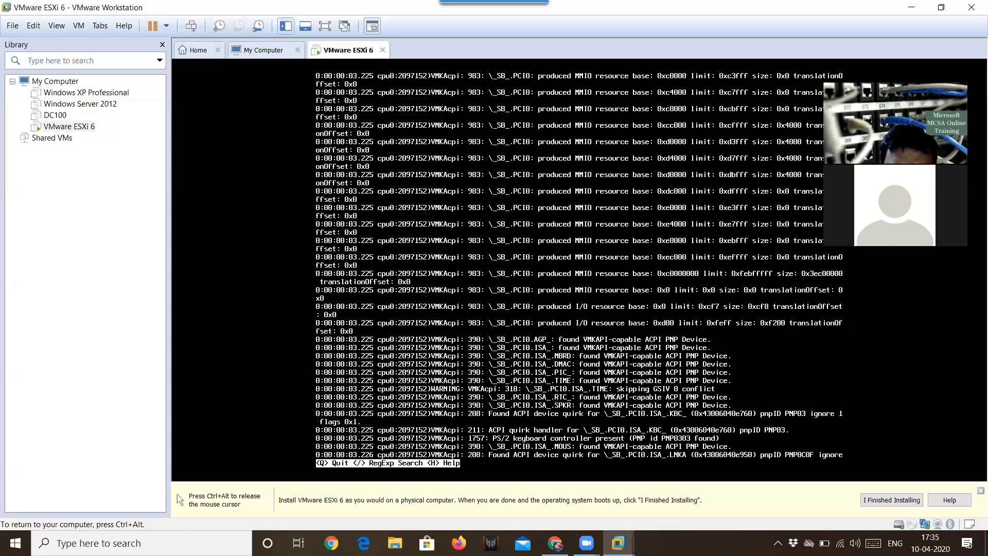
key(Page_Down)
key(Page_Down)
key(Page_Down)
key(Page_Down)
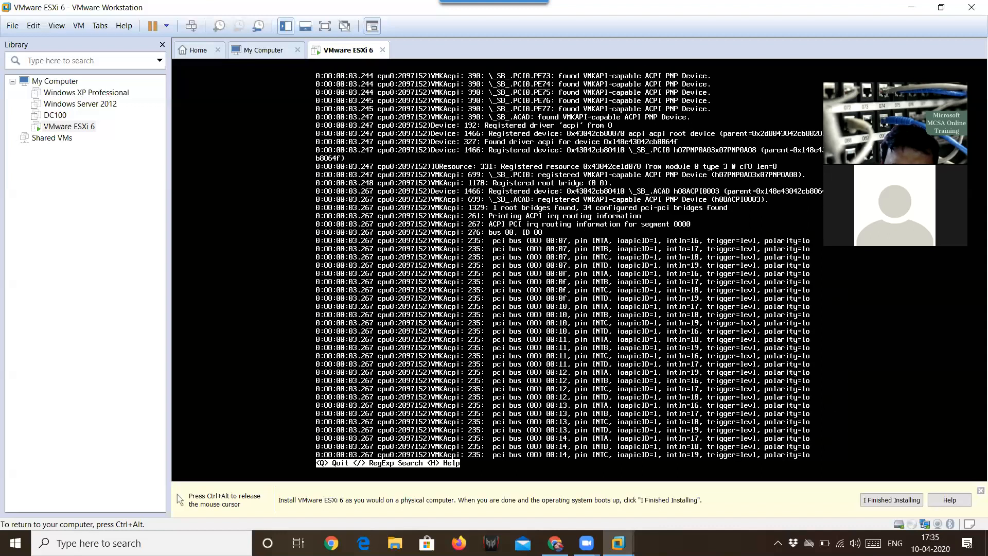
key(Page_Down)
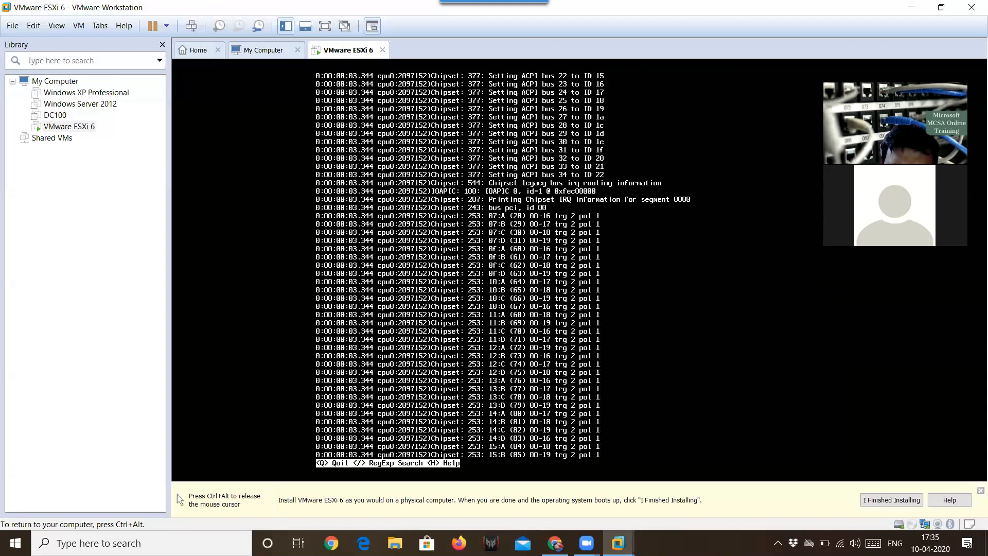
key(Page_Down)
key(Page_Down)
key(Page_Down)
key(Page_Down)
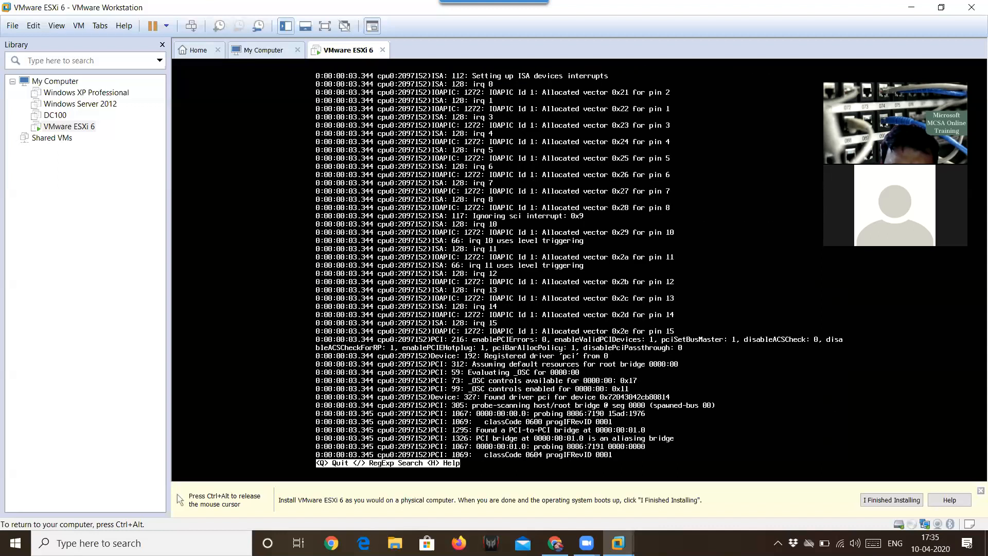
key(Page_Down)
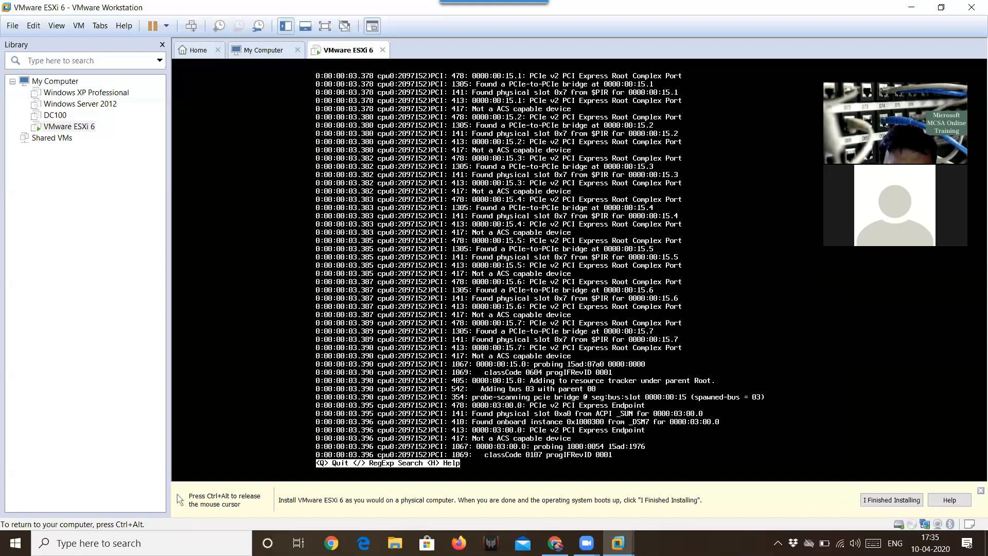
Step: Read the Vmkernel log's PCIe bridge scanning, device registration and hotplug slot entries
key(space)
key(space)
key(space)
key(space)
key(space)
key(space)
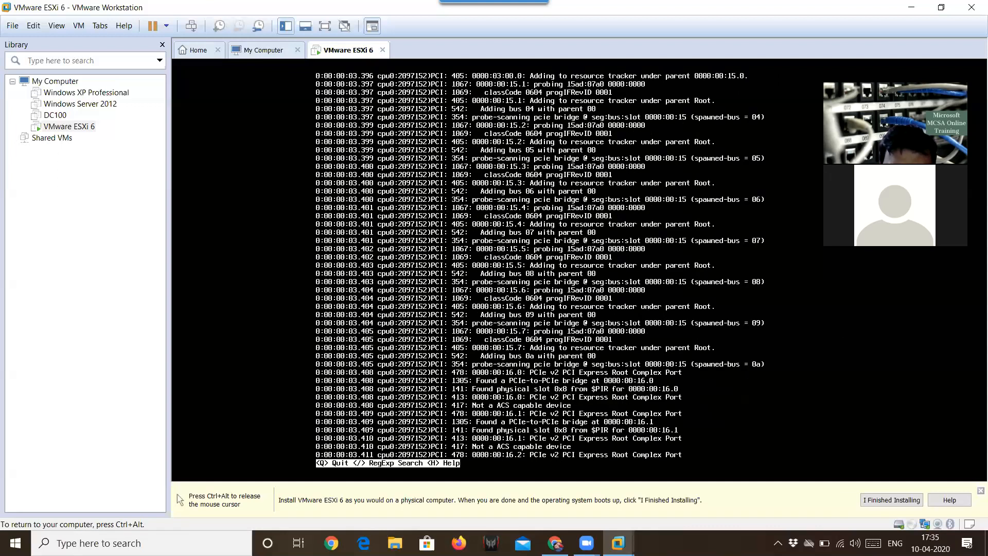
key(space)
key(space)
key(space)
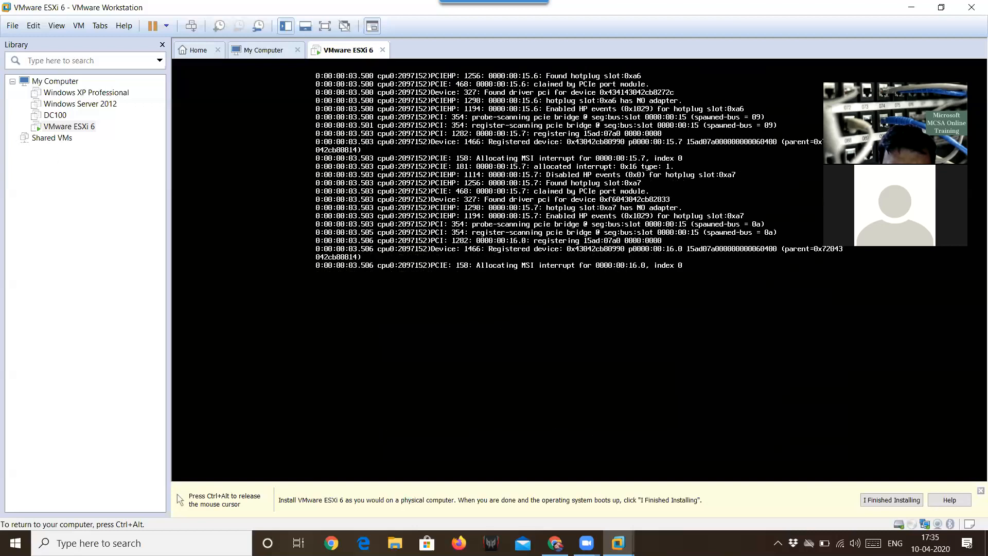
key(space)
key(space)
key(space)
key(space)
key(space)
key(space)
key(space)
key(space)
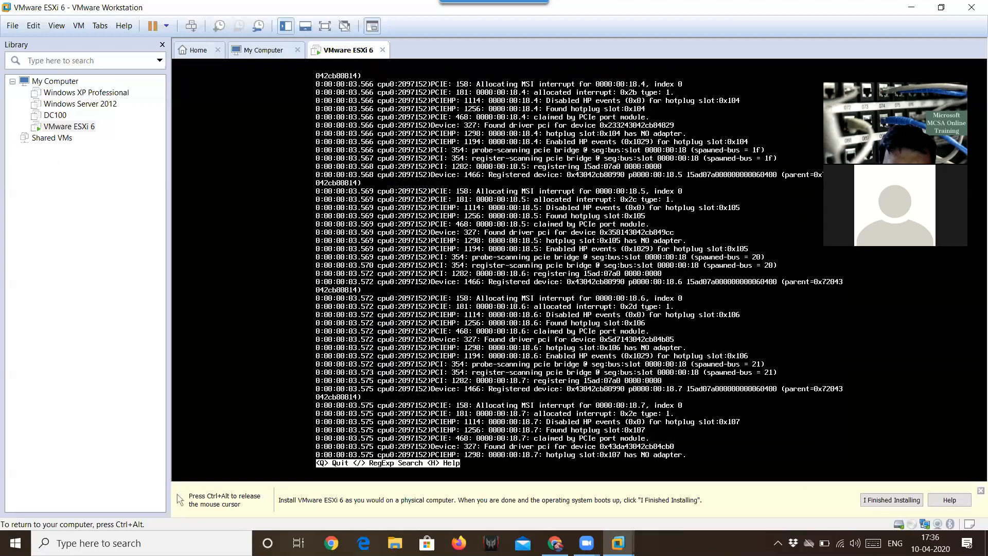
Step: Review the module loading, Jumpstart plugin and service startup entries in the Vmkernel log, and return to the list of system logs
key(space)
key(space)
key(space)
key(space)
key(space)
key(space)
key(space)
key(space)
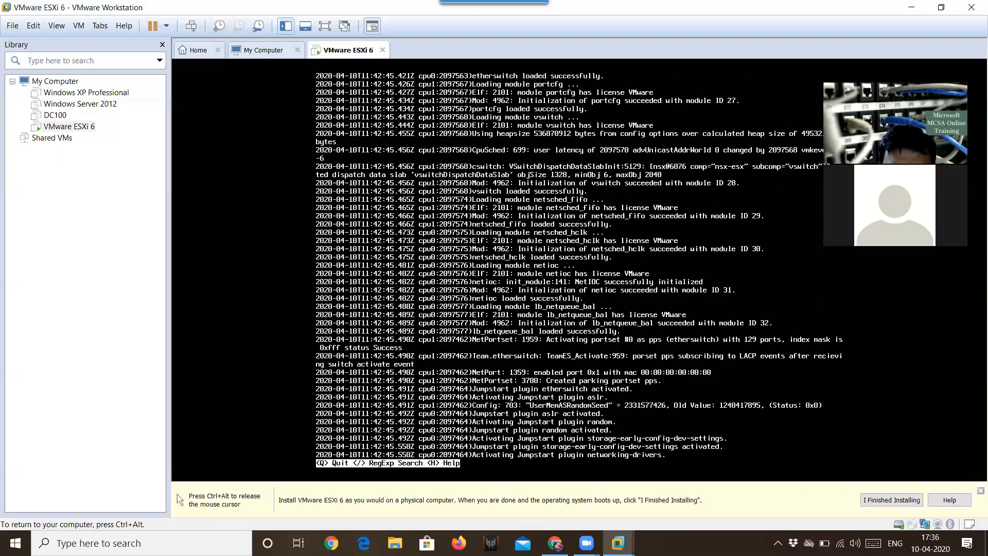
key(space)
key(space)
key(space)
key(space)
key(space)
key(space)
key(space)
key(space)
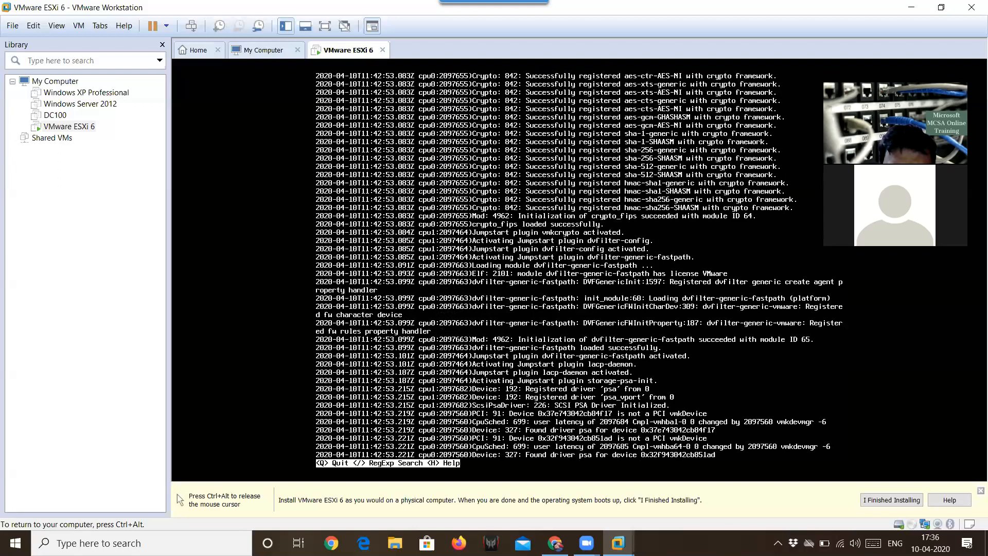
key(space)
key(space)
key(space)
key(space)
key(space)
key(space)
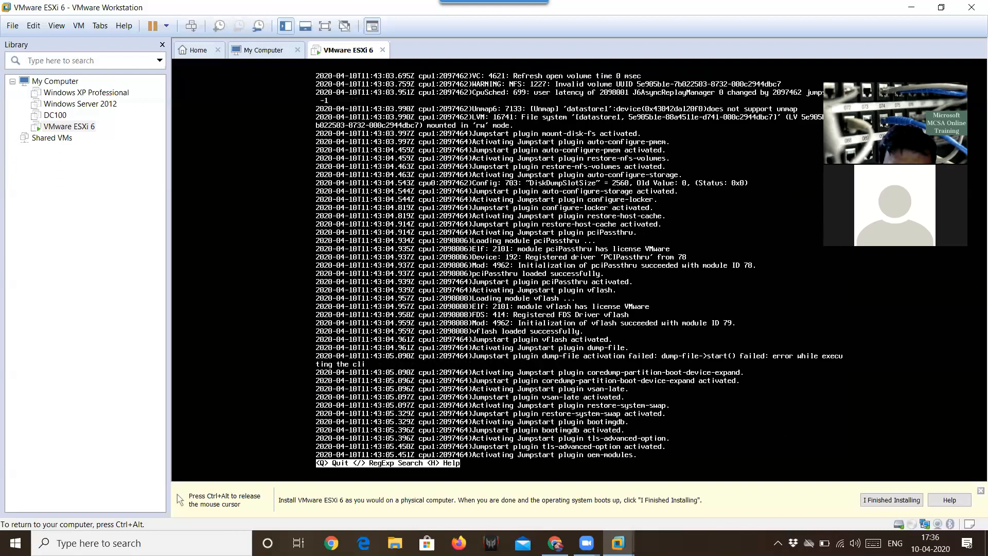
key(space)
key(space)
key(space)
key(space)
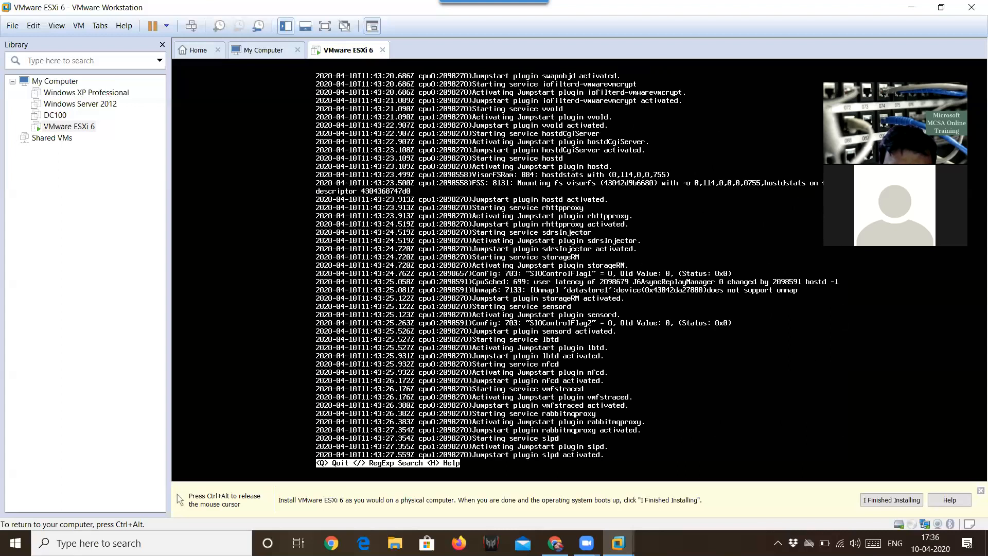
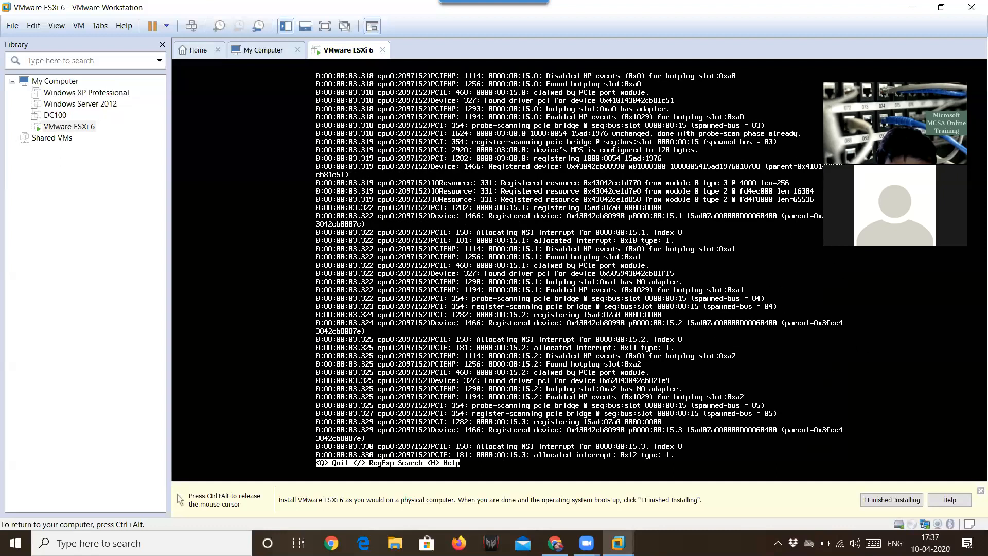
key(q)
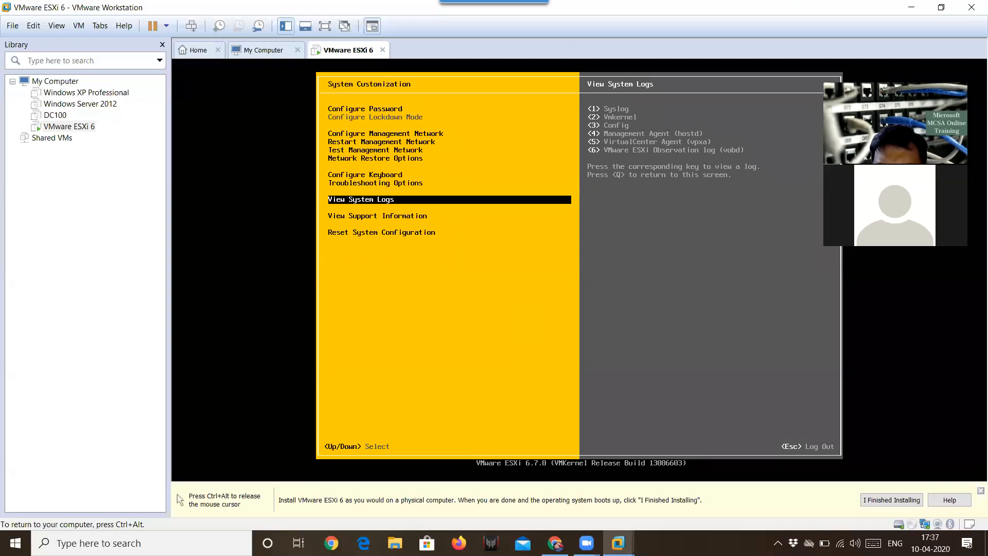
Step: Open the Management Agent (hostd) log, read through its thread pool, plugin and EsxCLI handler entries, and close it
key(4)
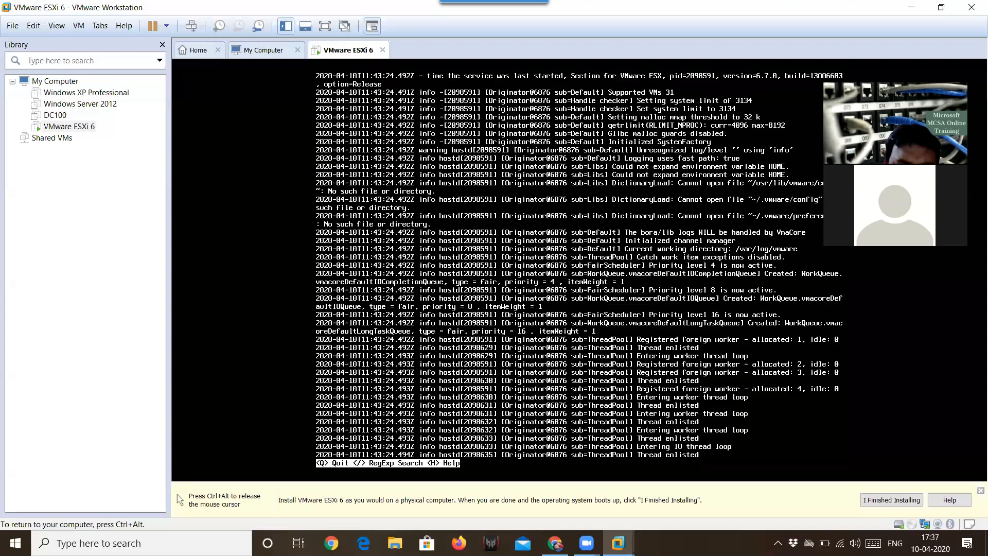
key(Page_Down)
key(Page_Down)
key(Page_Down)
key(Page_Down)
key(Page_Down)
key(Page_Down)
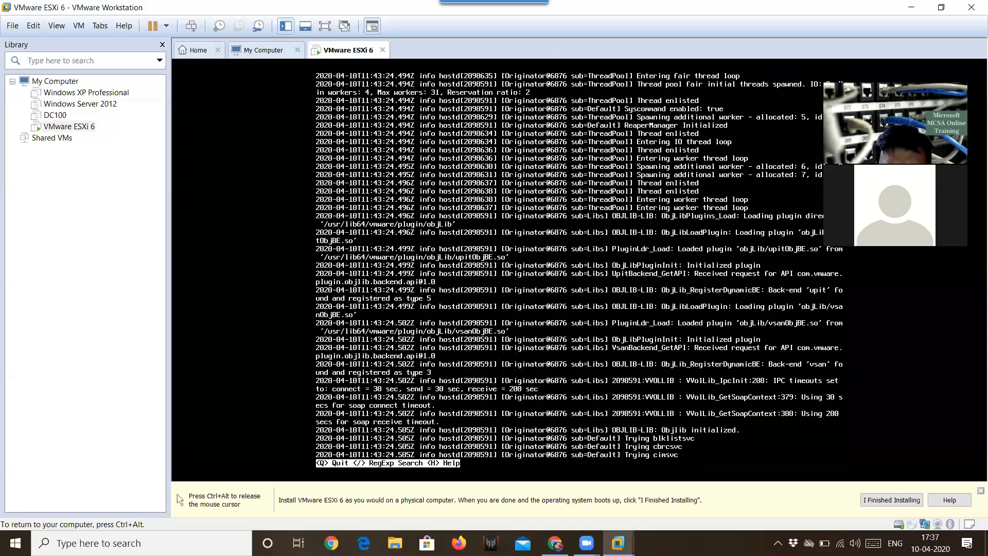
key(Page_Down)
key(Page_Down)
key(Page_Down)
key(Page_Down)
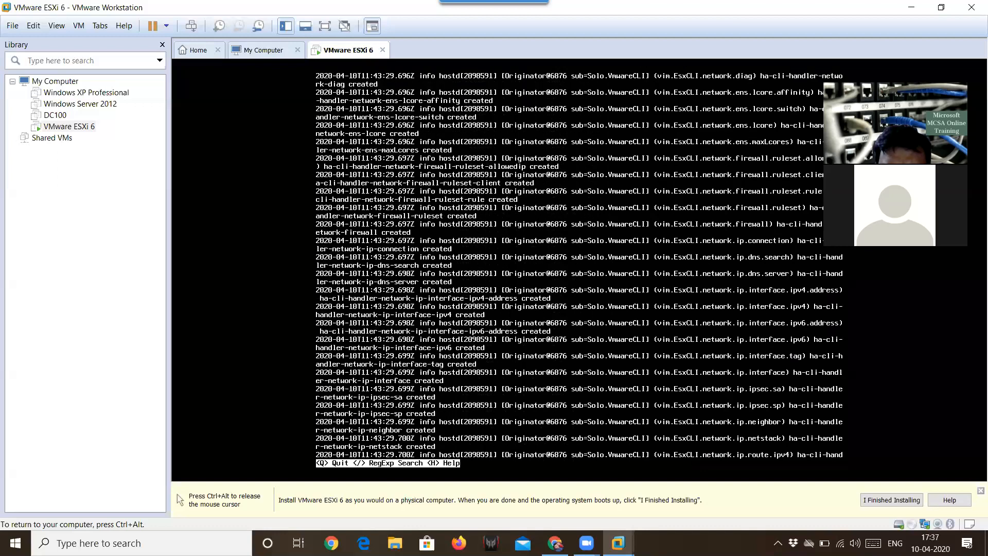
key(Page_Down)
key(Page_Down)
key(Page_Down)
key(Page_Down)
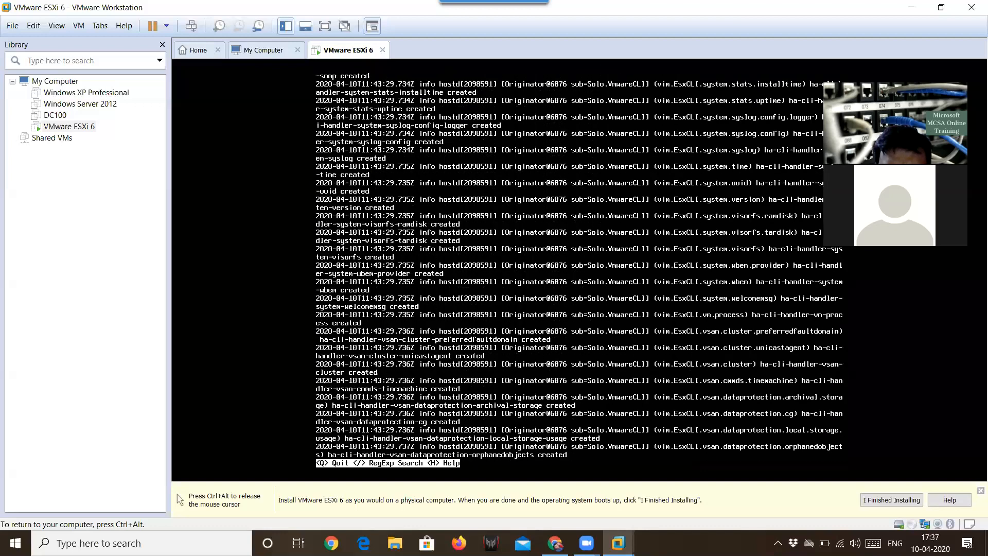
key(Page_Down)
key(Page_Down)
key(Page_Down)
key(Page_Down)
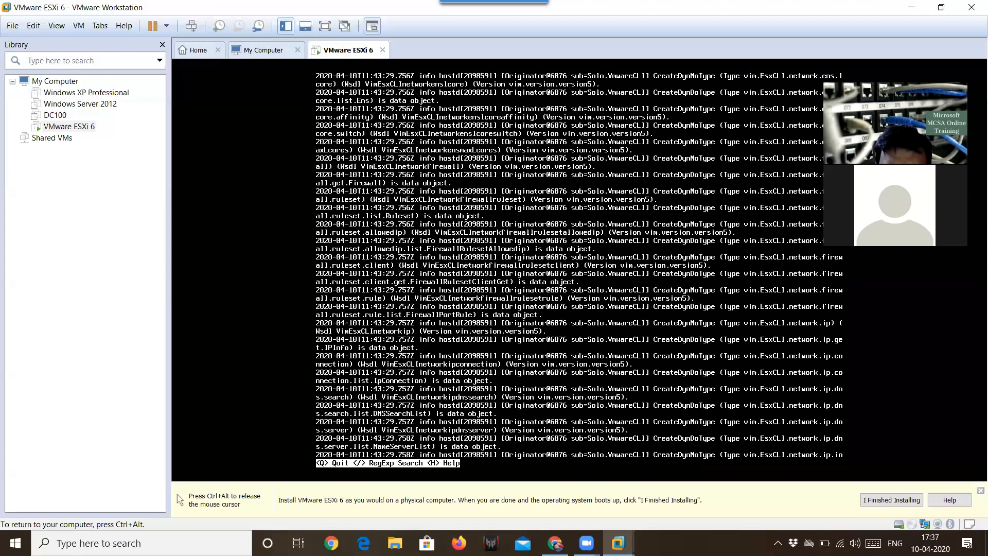
key(q)
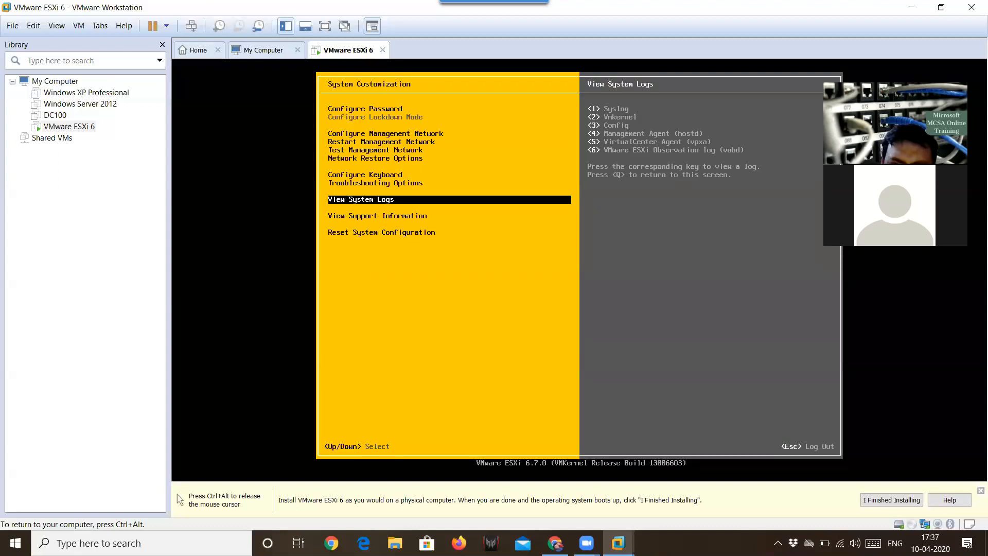
Step: Open the VirtualCenter Agent (vpxa) log, read it through to the last entries, and close it
key(5)
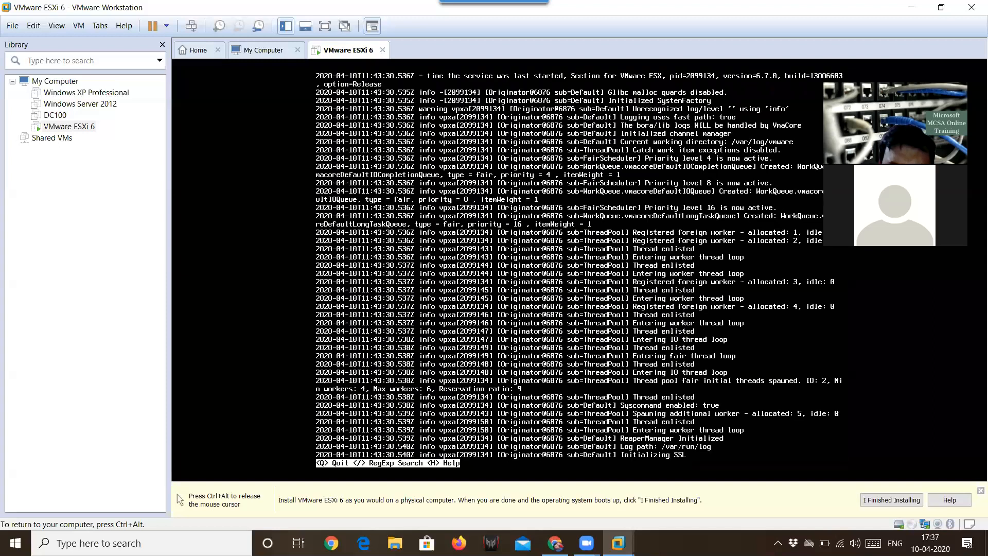
key(space)
key(space)
key(space)
key(space)
key(space)
key(space)
key(space)
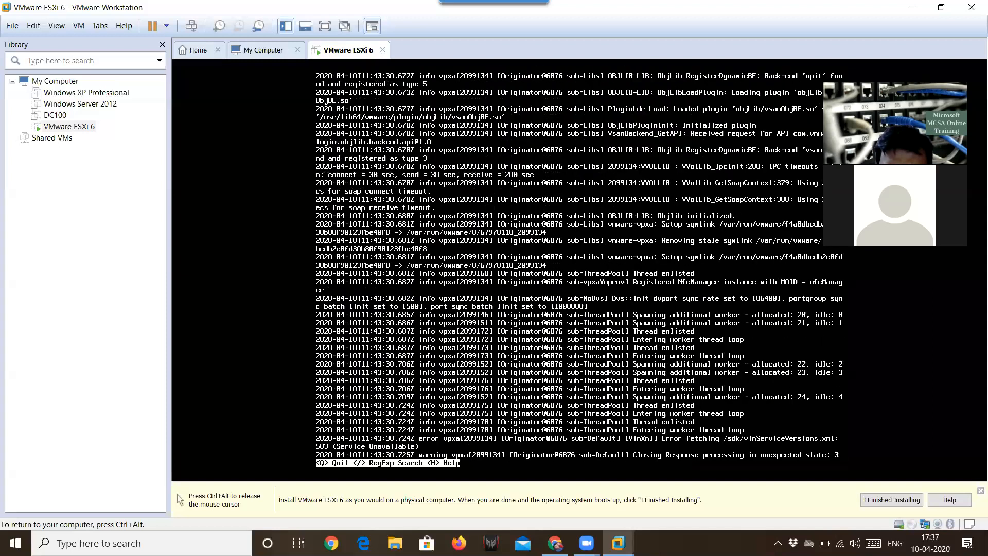
key(space)
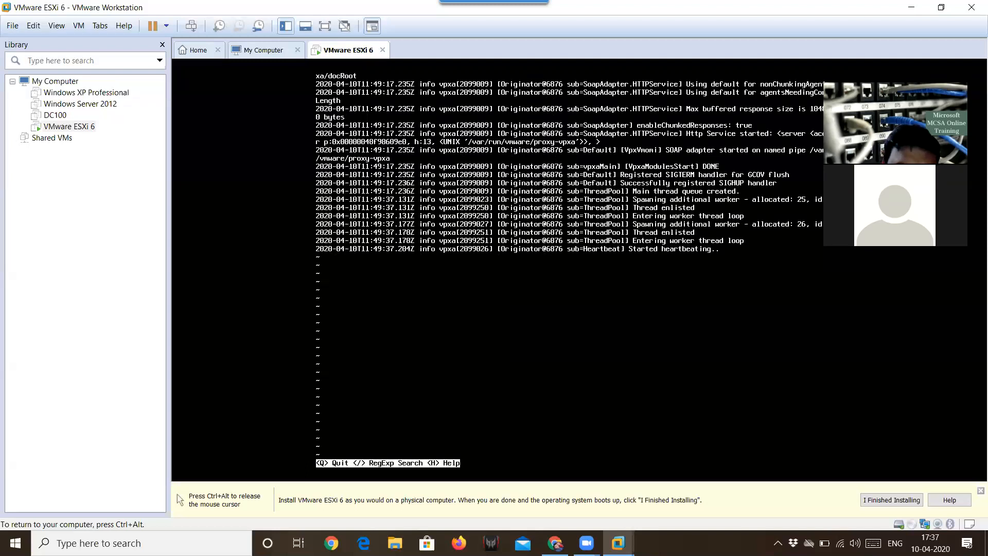
key(q)
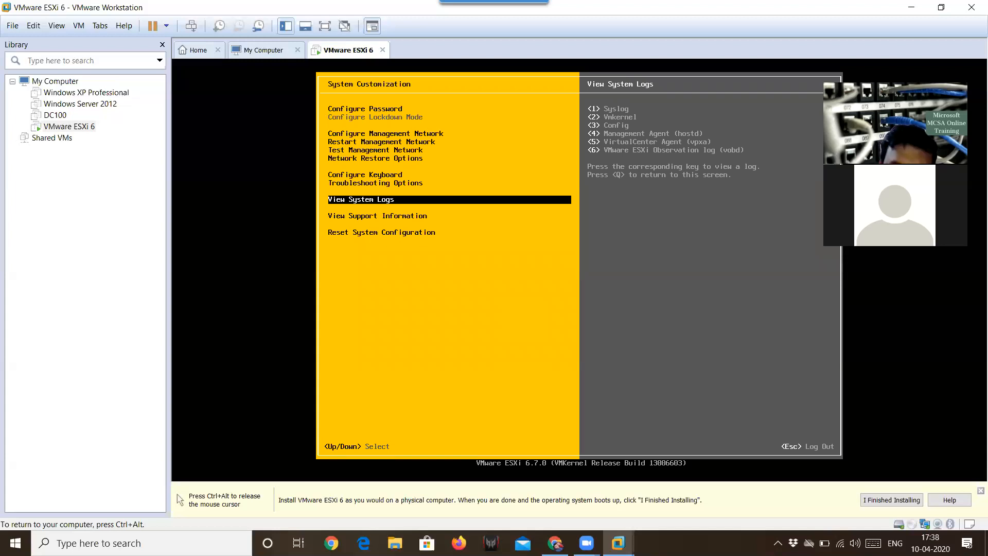
Step: Open the VMware ESXi Observation log (vobd)
key(6)
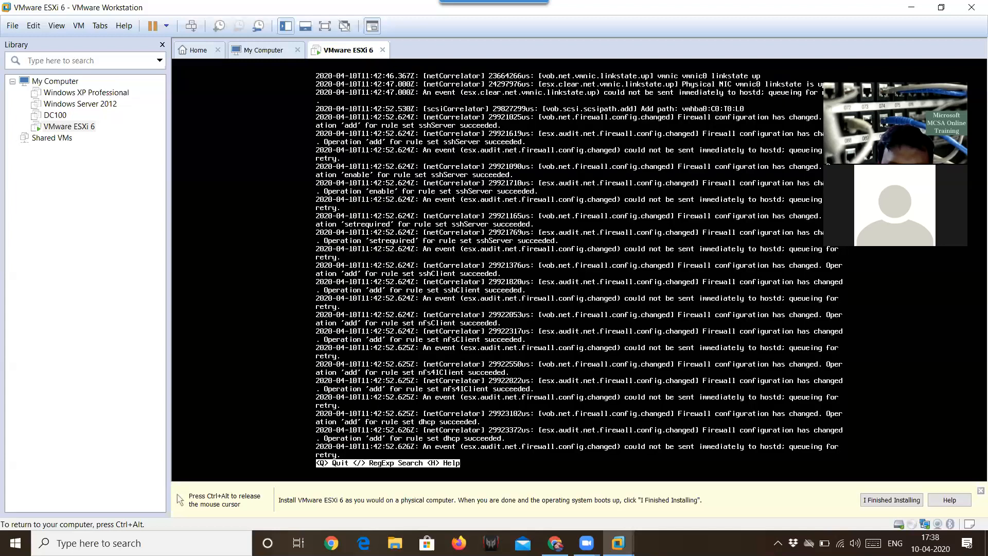
Step: Read through the firewall configuration entries in the VMware ESXi Observation log (vobd), and close the log
key(Page_Down)
key(Page_Down)
key(Page_Down)
key(Page_Down)
key(Page_Down)
key(Page_Down)
key(Page_Down)
key(Page_Down)
key(Page_Down)
key(Page_Down)
key(Page_Down)
key(Page_Down)
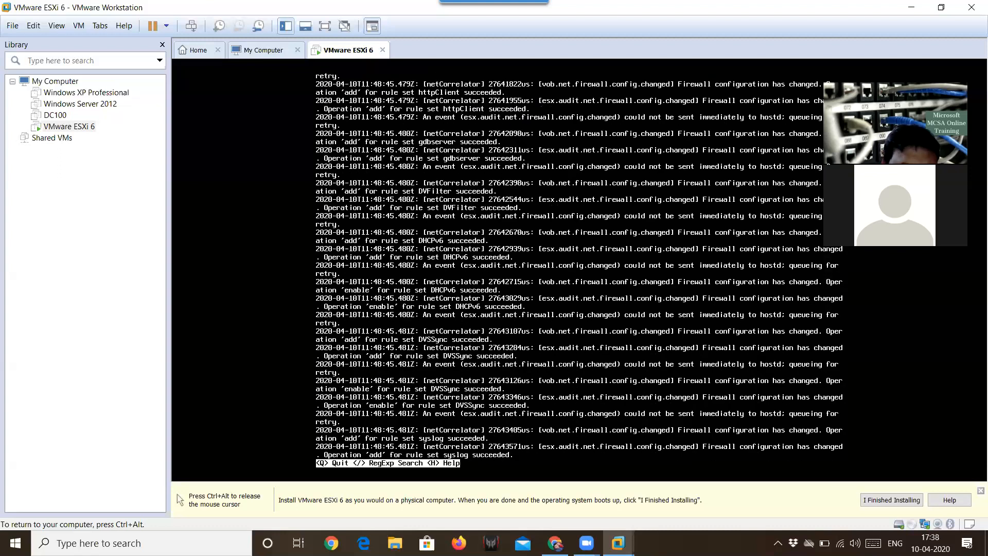
key(q)
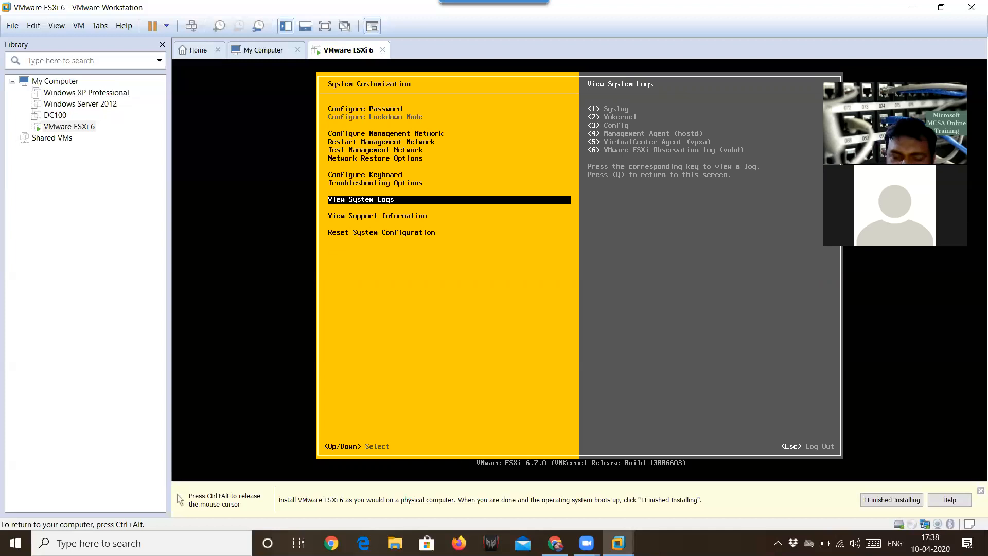
Step: Review the View Support Information page with its serial number, license, SSL thumbprint and SSH key fingerprint fields
key(Down)
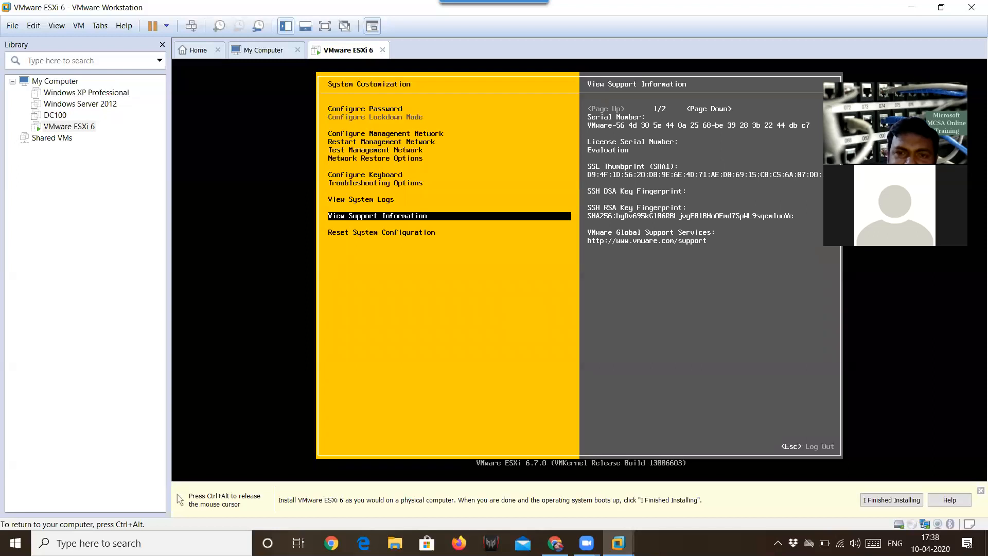
key(ctrl+alt)
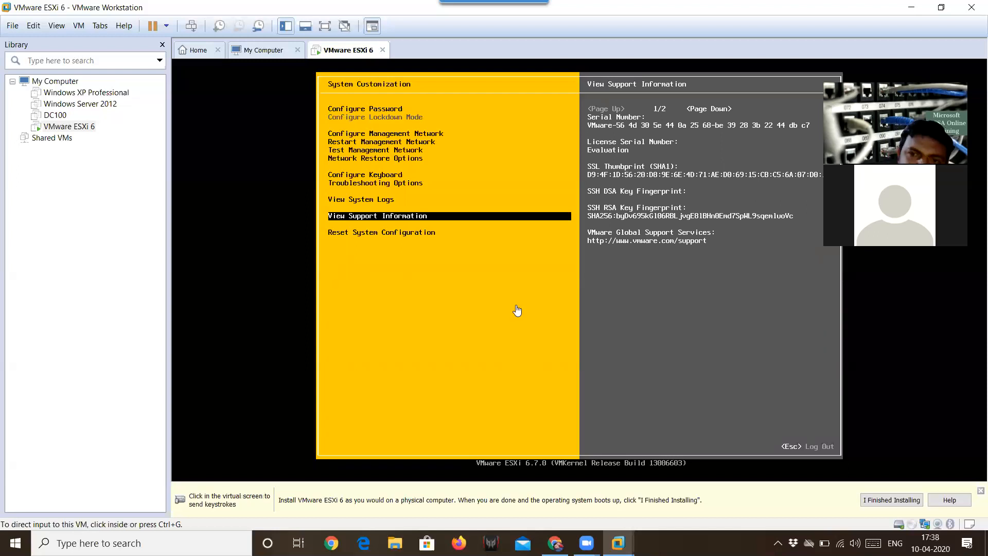
click(596, 158)
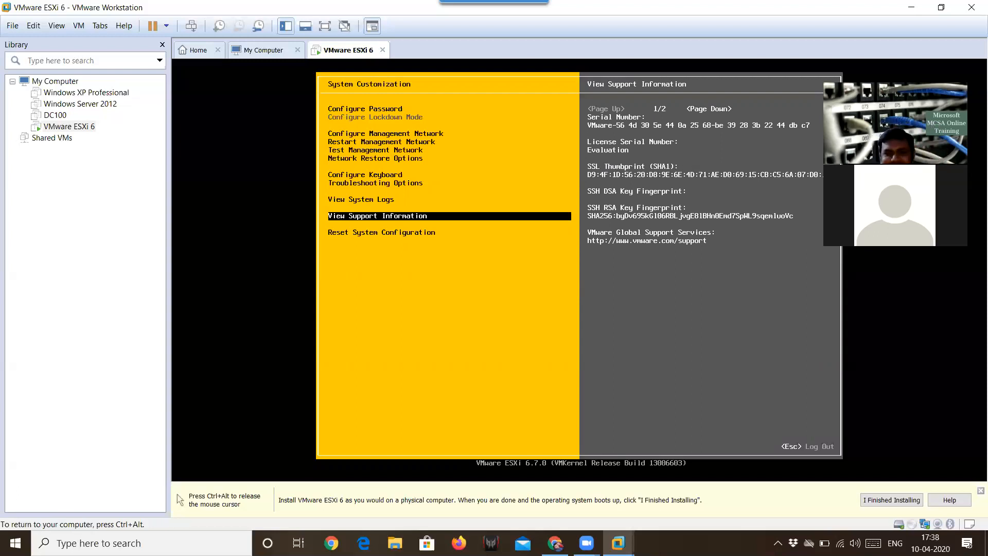
key(ctrl+alt)
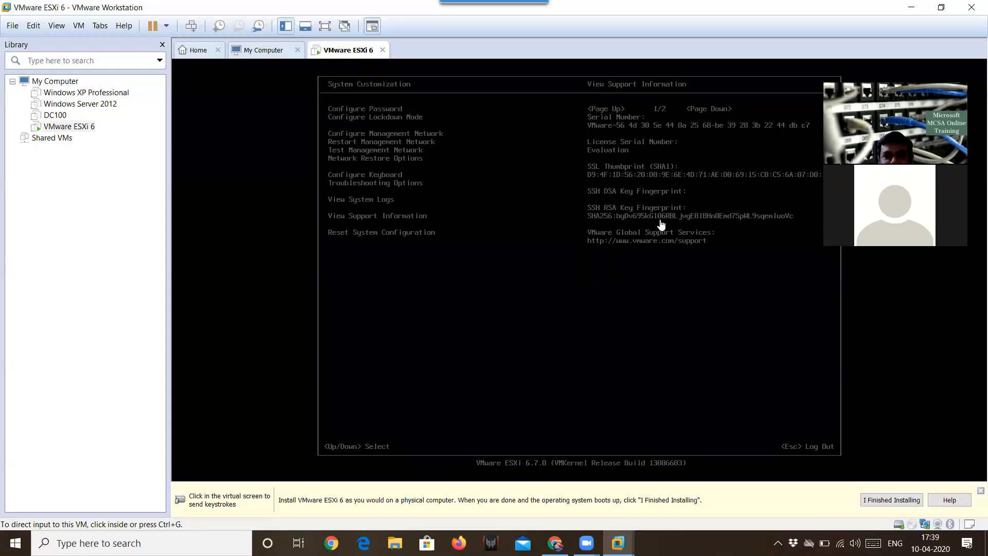
click(661, 225)
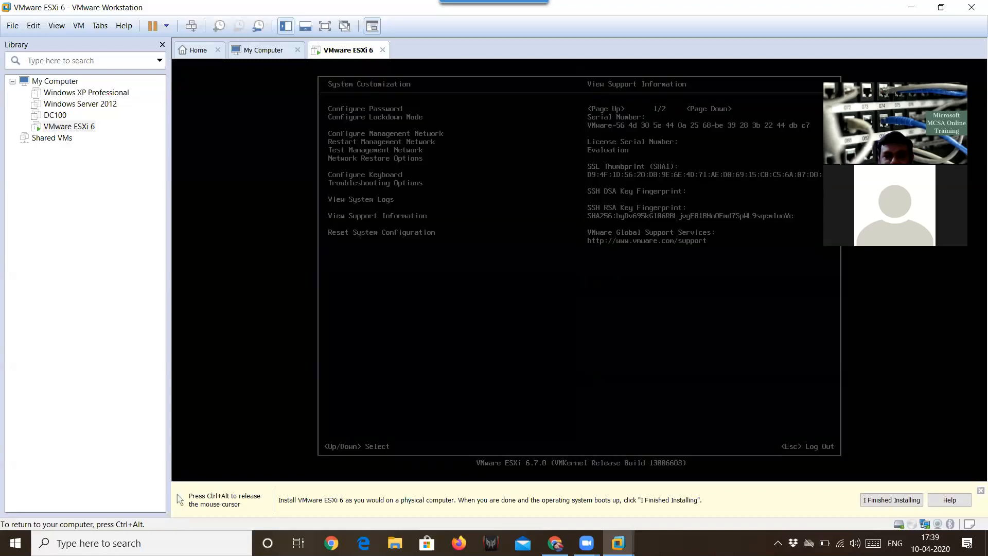
key(Down)
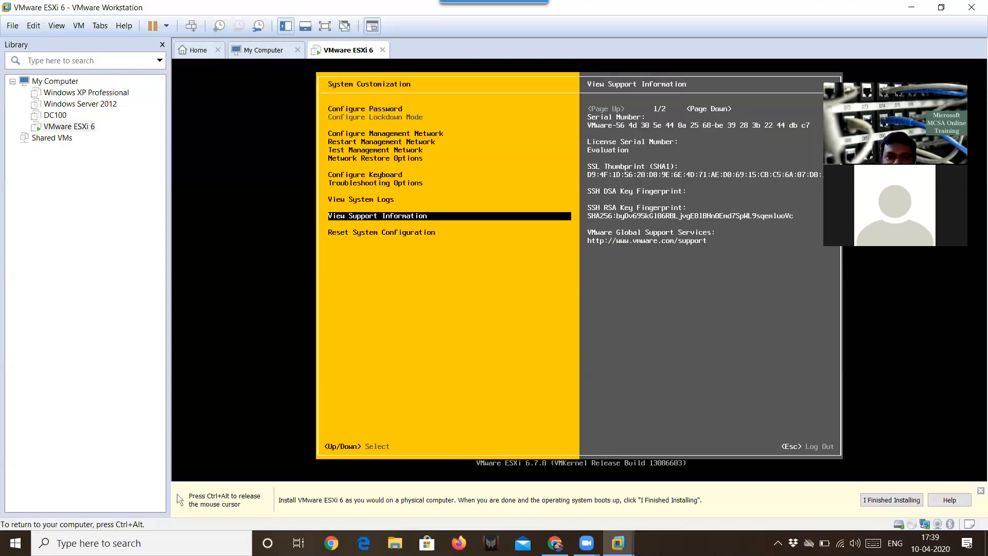
key(ctrl+alt)
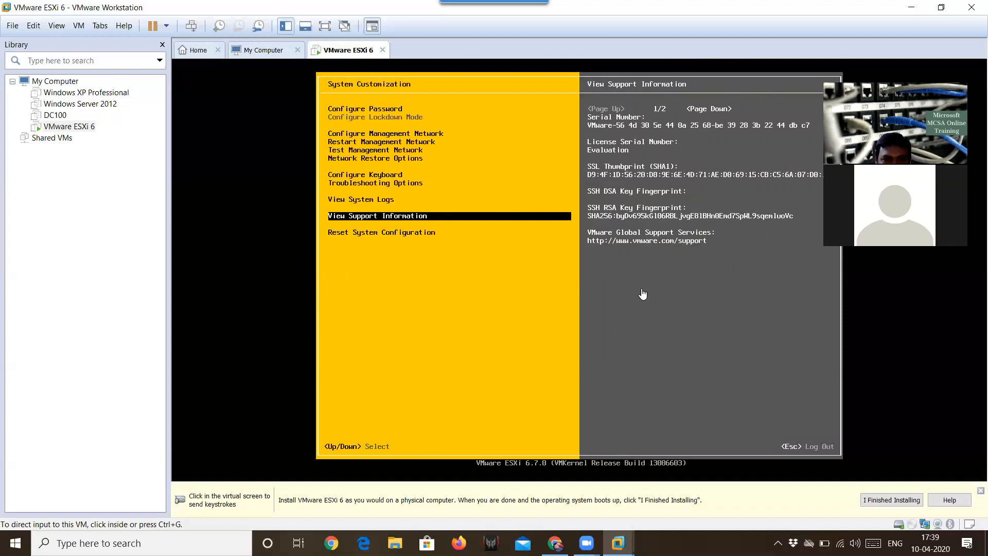
click(445, 264)
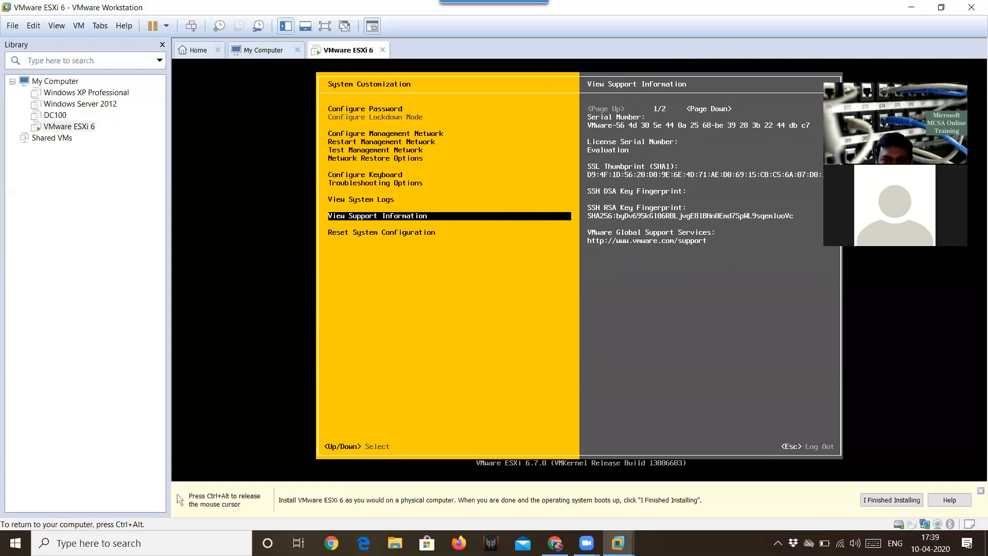
Step: Read the Reset System Configuration description, glancing back at View System Logs, without running the reset
key(Down)
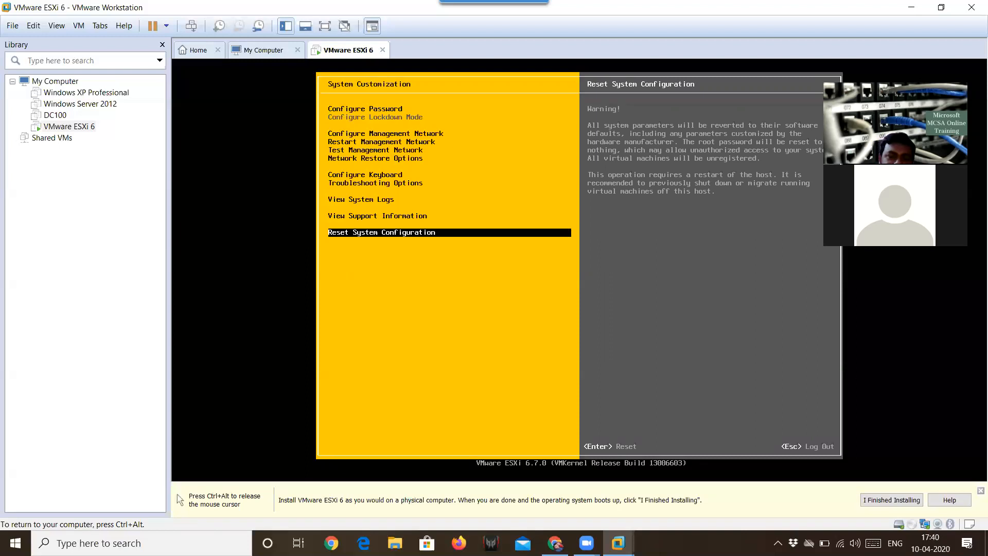
key(Up)
key(Up)
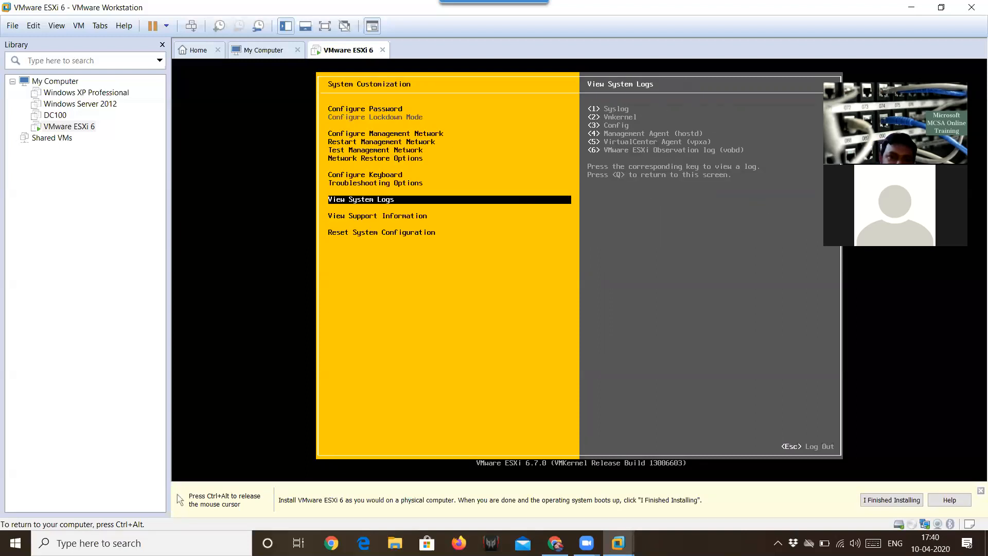
key(Down)
key(Down)
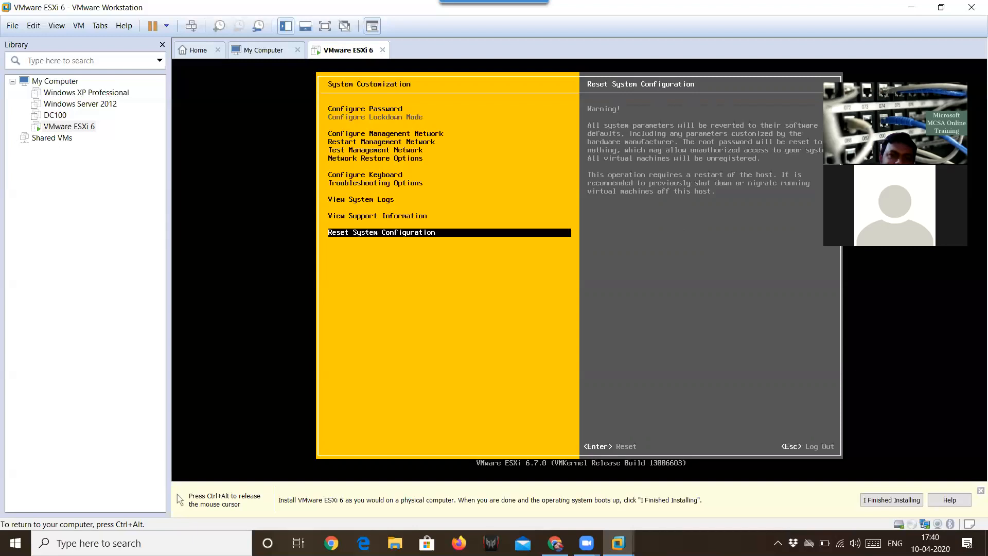
Step: Go back over the System Customization options, up to Configure Password and down again to View Support Information
key(Up)
key(Up)
key(Up)
key(Up)
key(Up)
key(Up)
key(Up)
key(Up)
key(Up)
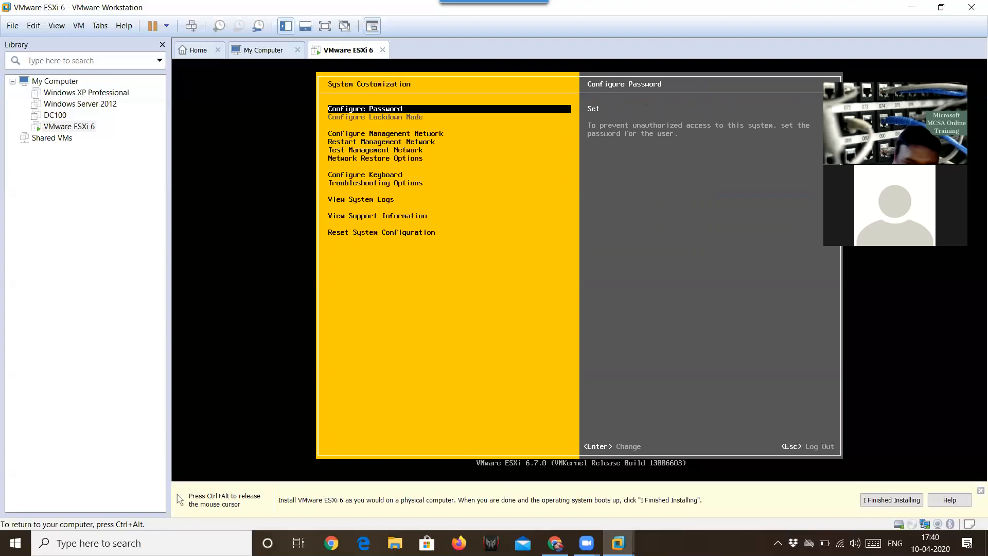
key(Down)
key(Down)
key(Down)
key(Down)
key(Down)
key(Down)
key(Down)
key(Down)
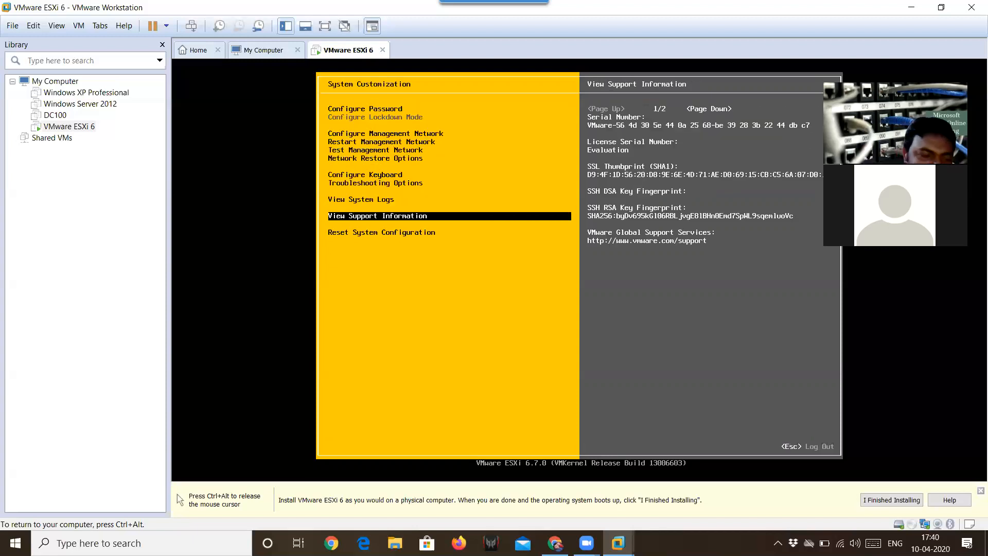
Step: Log out of System Customization, release the pointer from the virtual machine, and switch to a maximized Chrome window
key(Escape)
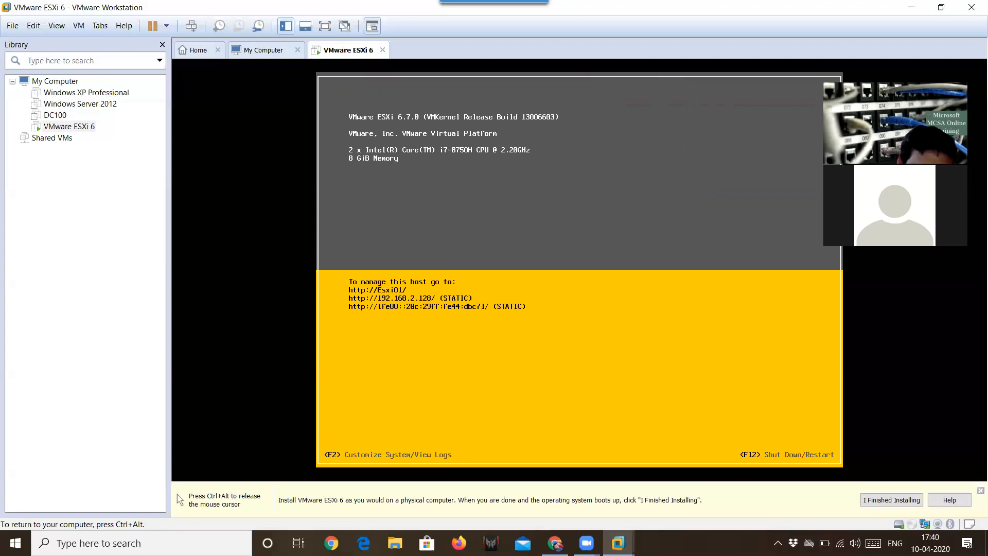
key(ctrl+alt)
click(536, 414)
key(ctrl+alt)
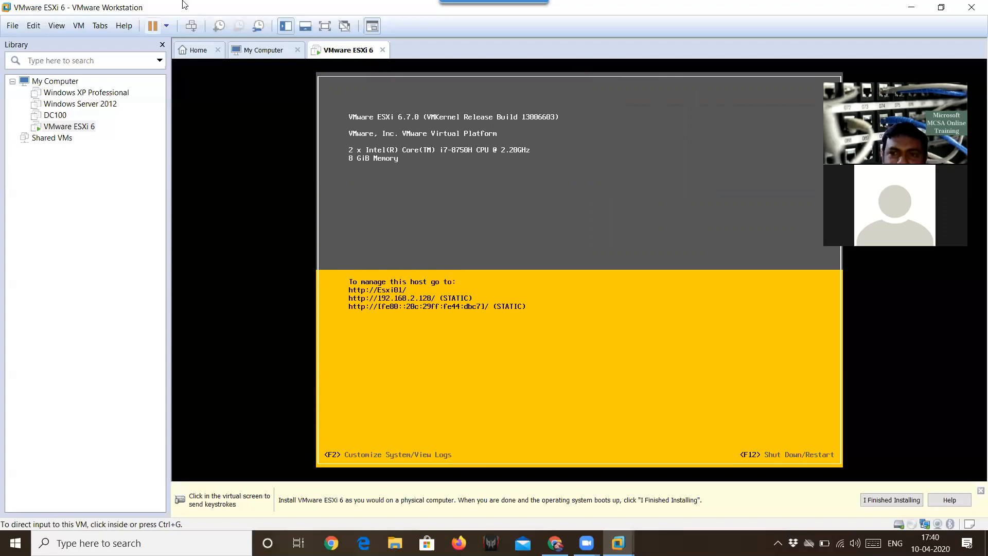
click(912, 9)
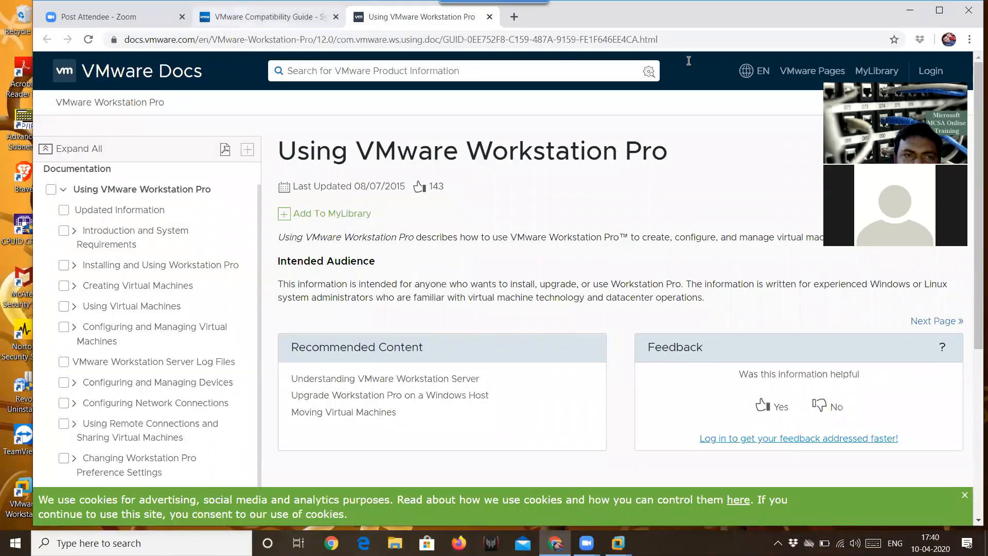
click(939, 10)
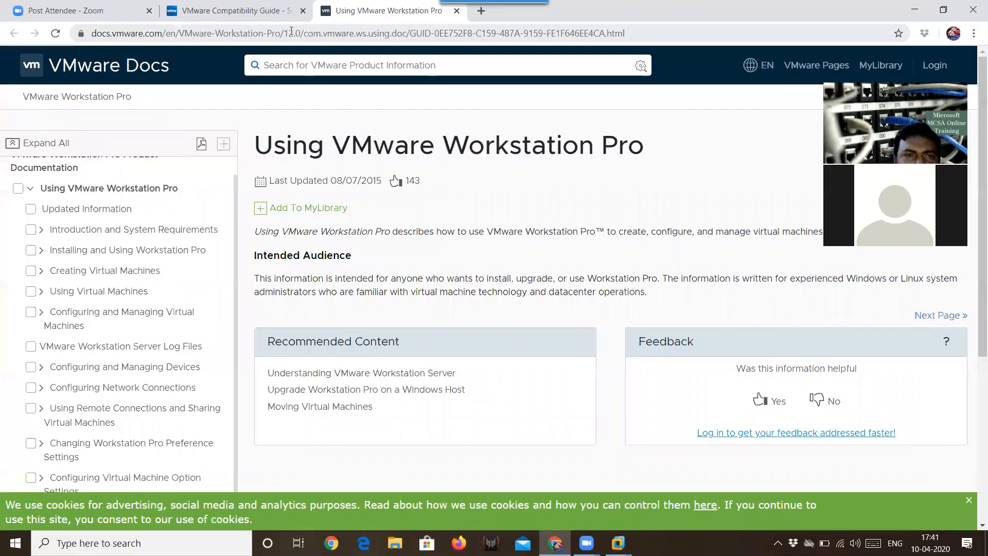
click(306, 33)
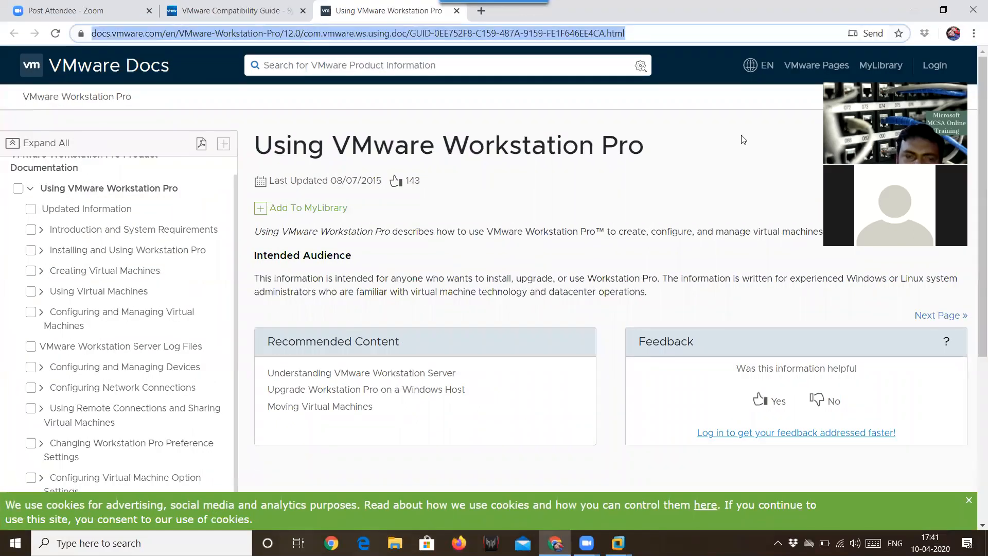
key(BackSpace)
text(ht)
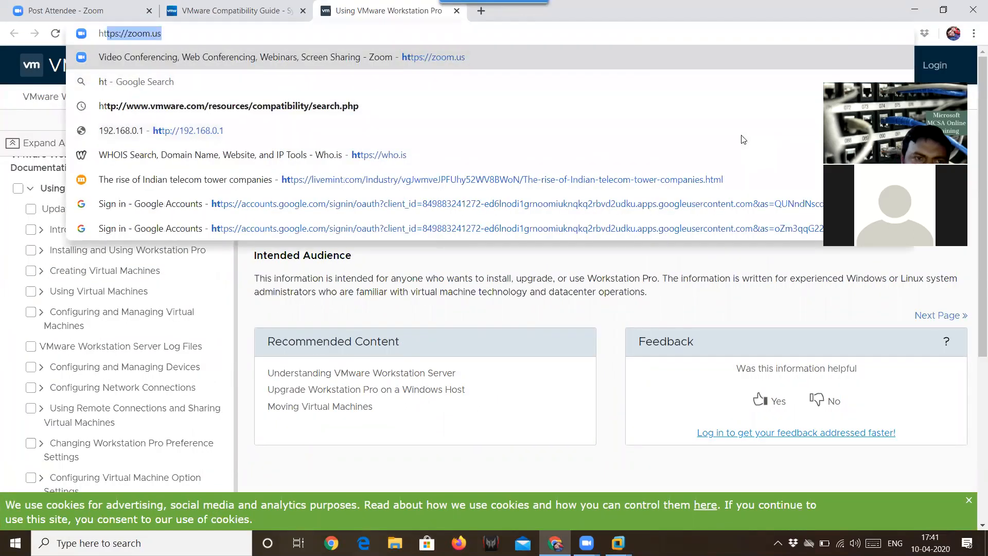
text(tp://)
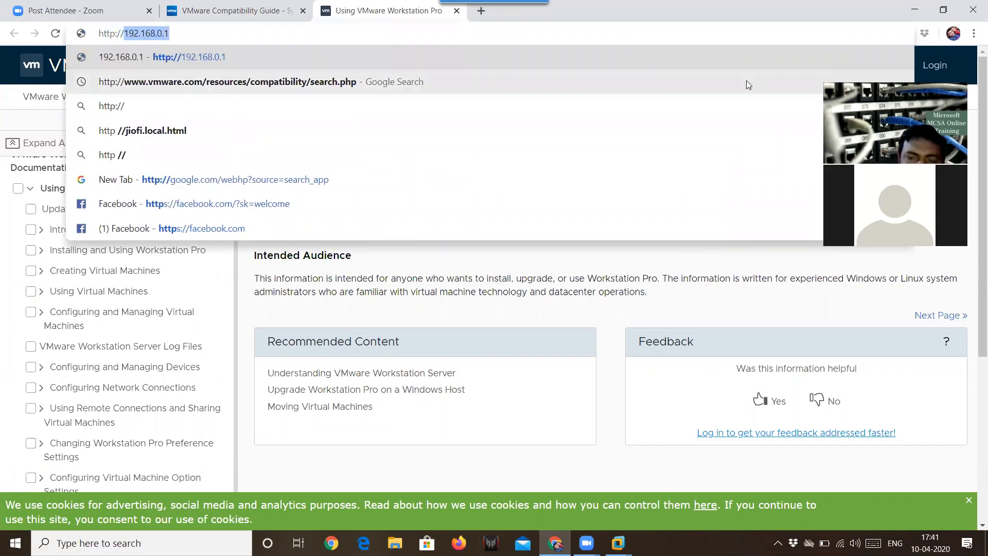
text(192.168)
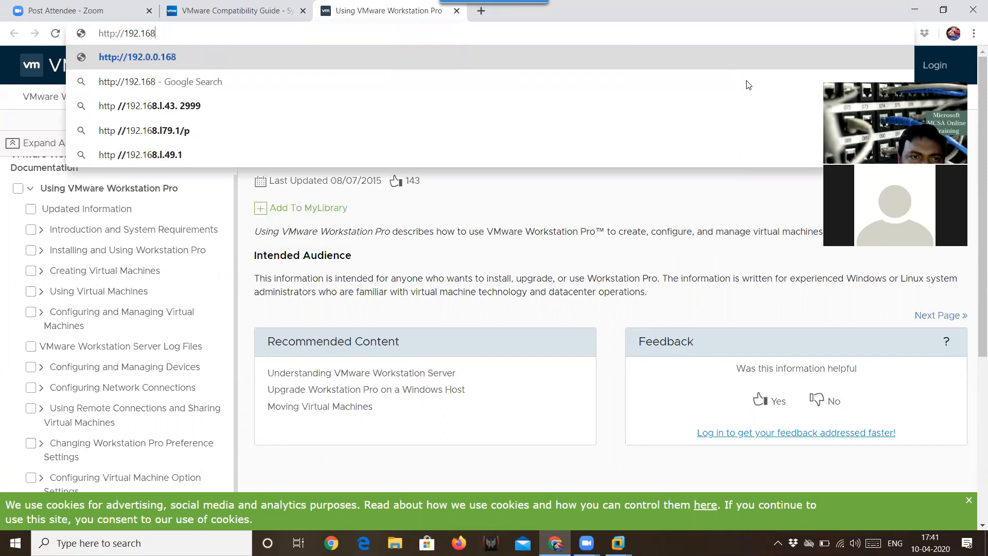
text(.2.2)
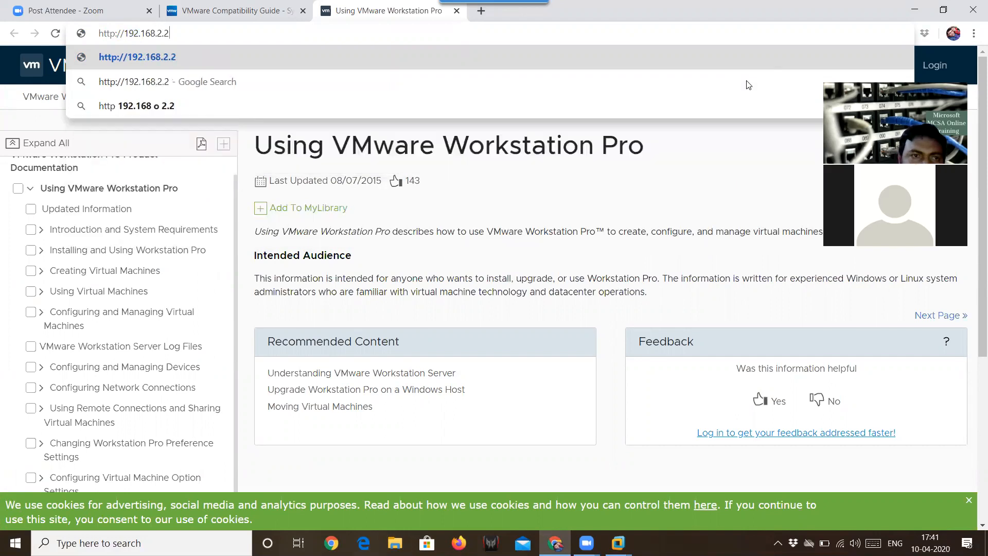
key(Return)
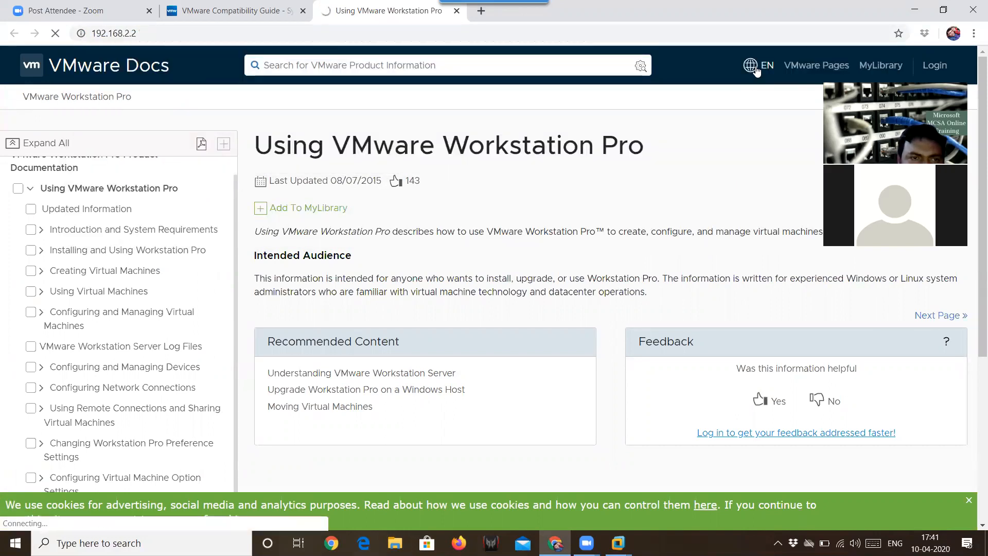
Step: Switch to VMware Workstation to check the ESXi host's static management address, and return to Chrome
click(618, 543)
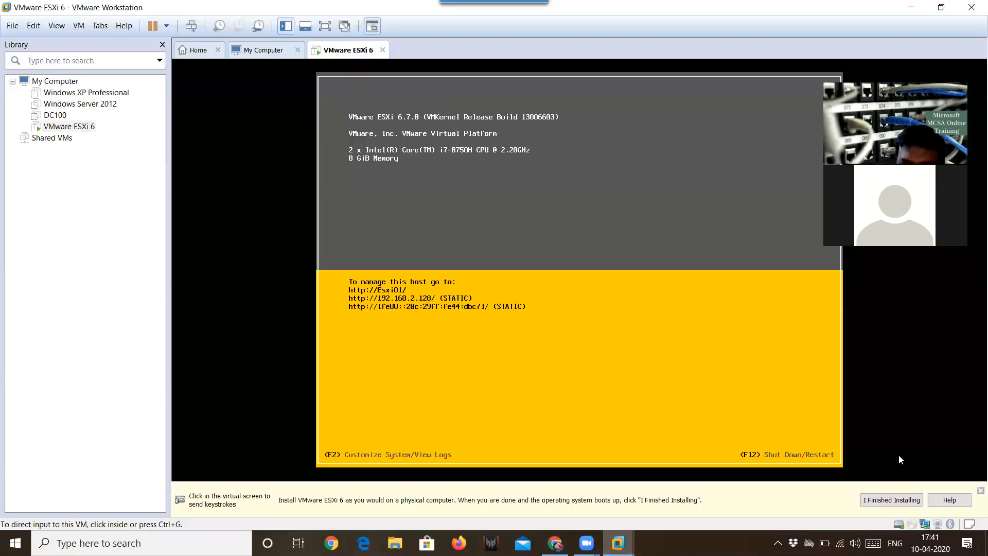
click(899, 456)
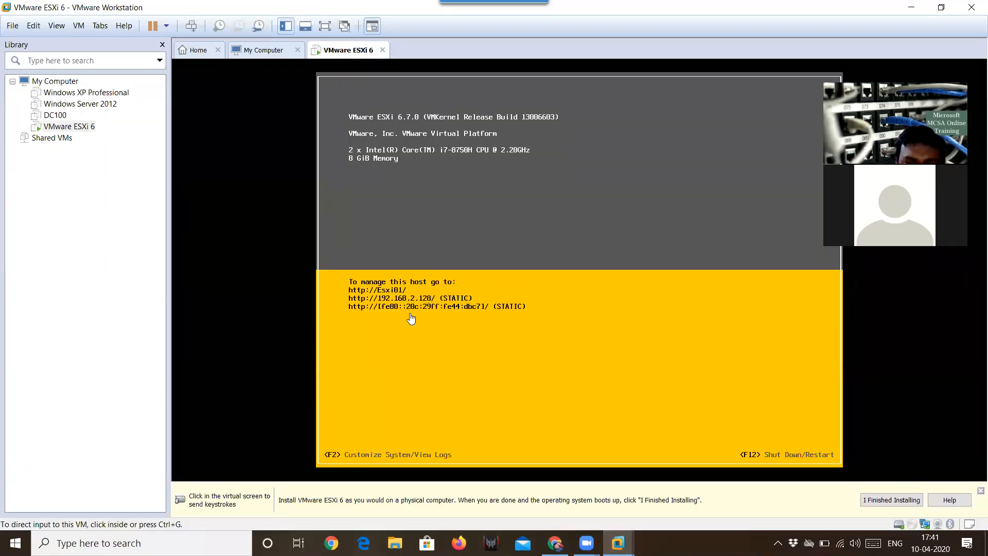
click(910, 7)
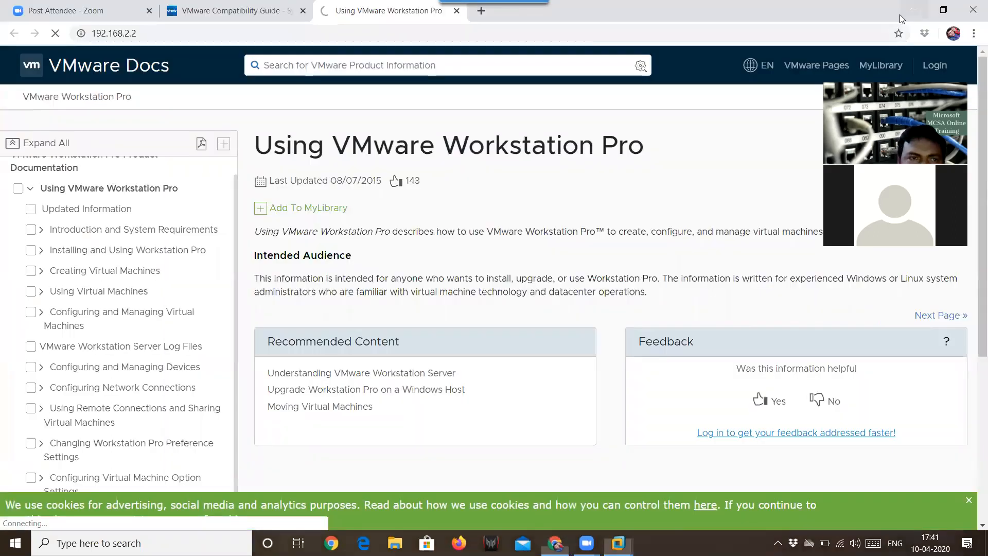
Step: Correct the address to 192.168.2.128, load it, and proceed past the privacy warning to the ESXi login page
click(230, 34)
click(231, 35)
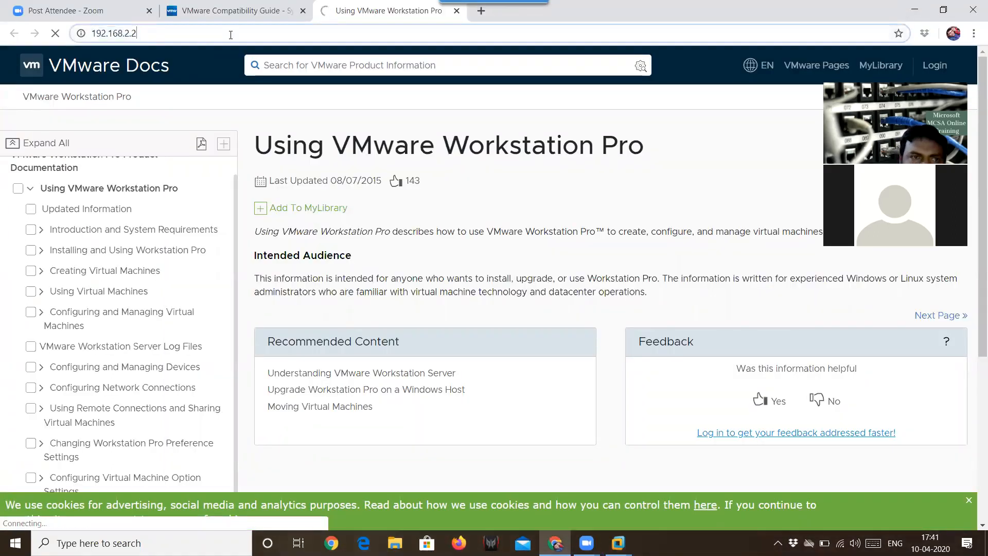
key(BackSpace)
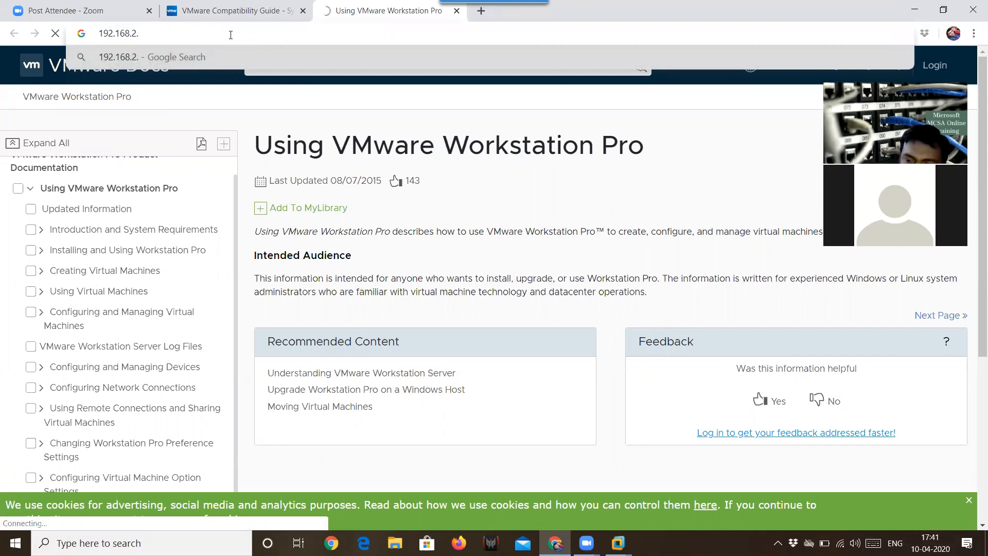
text(128)
key(Return)
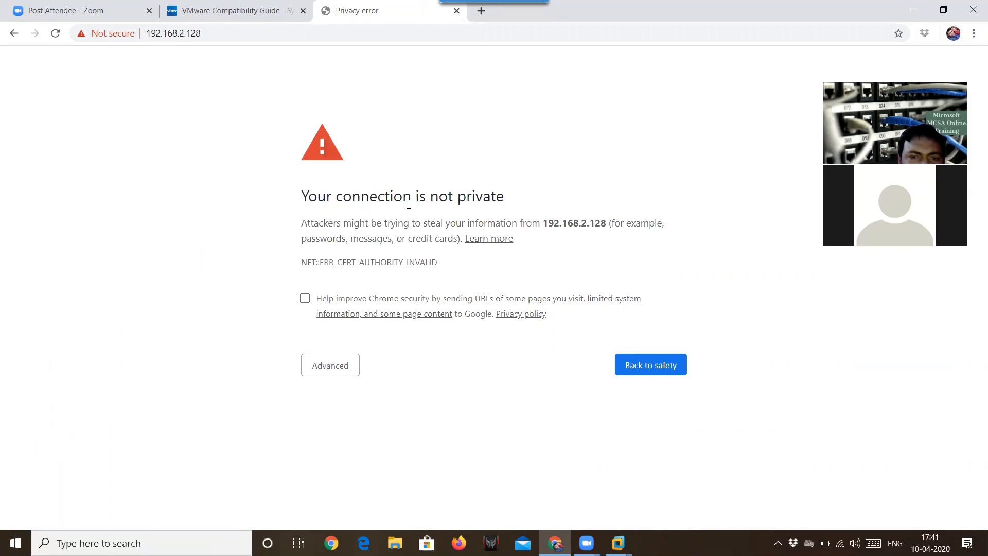
click(340, 371)
click(374, 464)
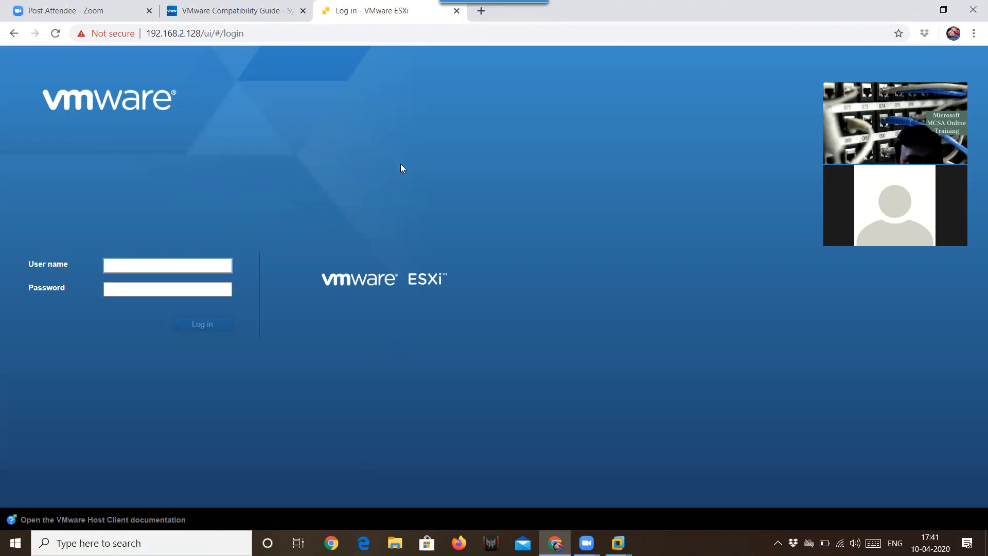
Step: View the ESXi login site's certificate for its recipient, issuer and validity dates, and close it
click(114, 35)
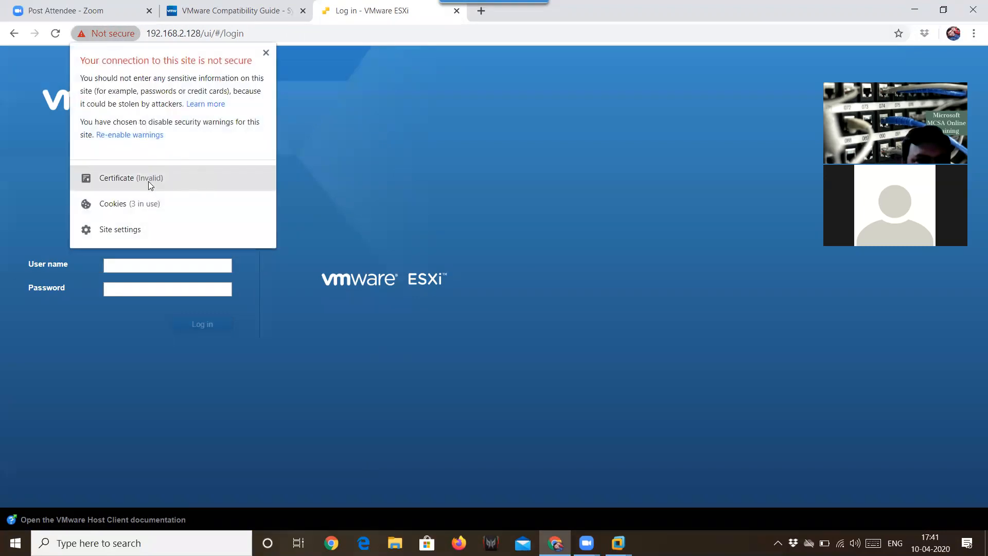
click(149, 182)
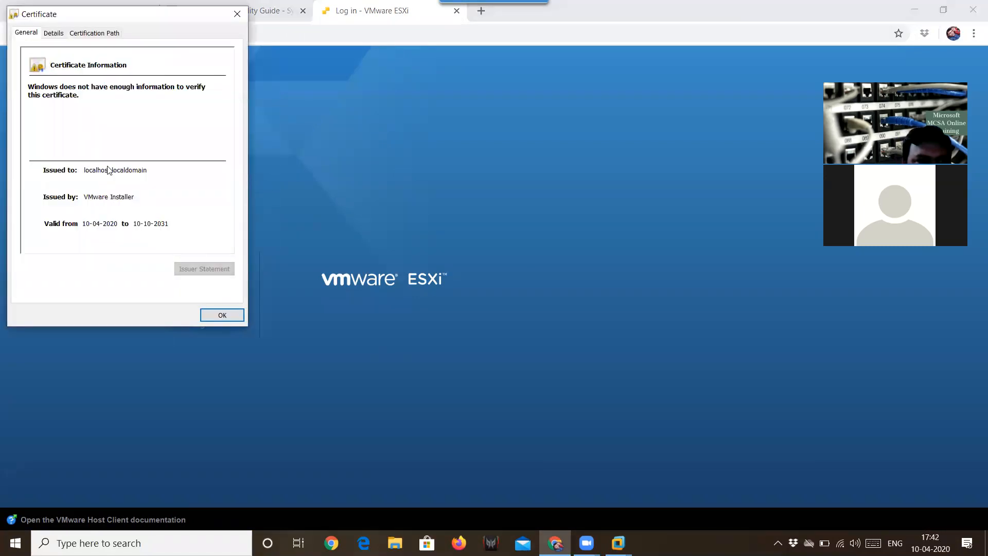
click(237, 14)
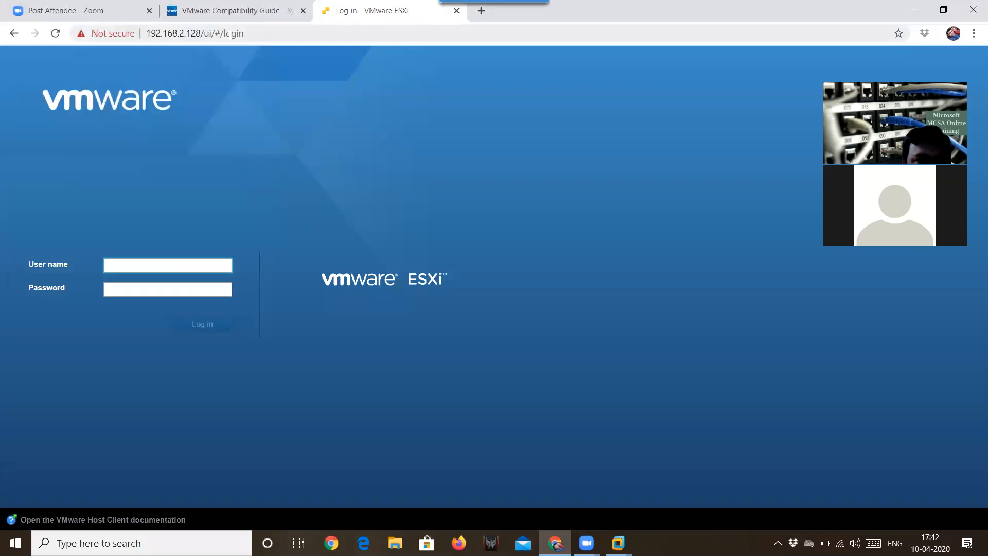
click(258, 34)
click(258, 33)
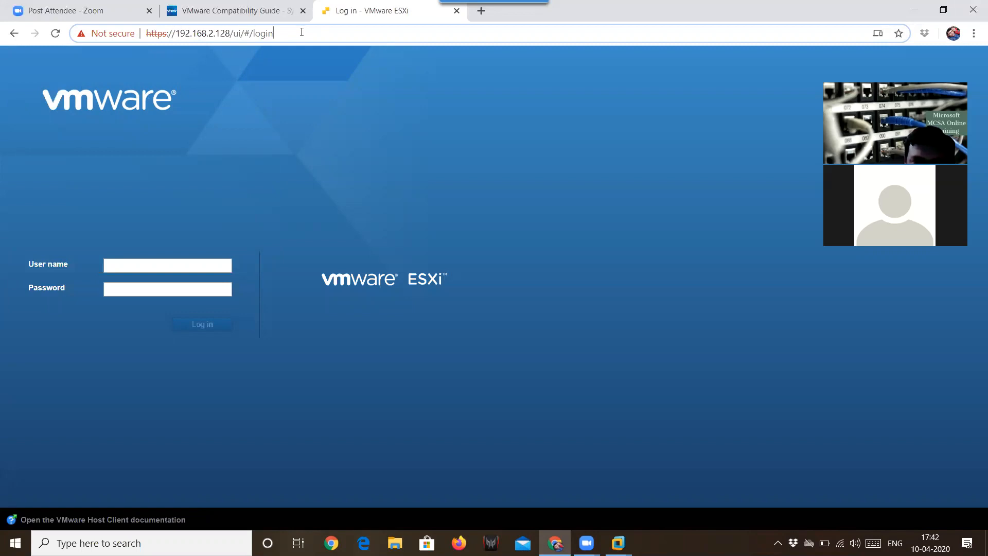
key(BackSpace)
key(BackSpace)
key(BackSpace)
key(BackSpace)
key(BackSpace)
key(BackSpace)
key(BackSpace)
key(BackSpace)
key(BackSpace)
key(BackSpace)
key(BackSpace)
key(BackSpace)
key(BackSpace)
key(BackSpace)
key(BackSpace)
key(BackSpace)
key(BackSpace)
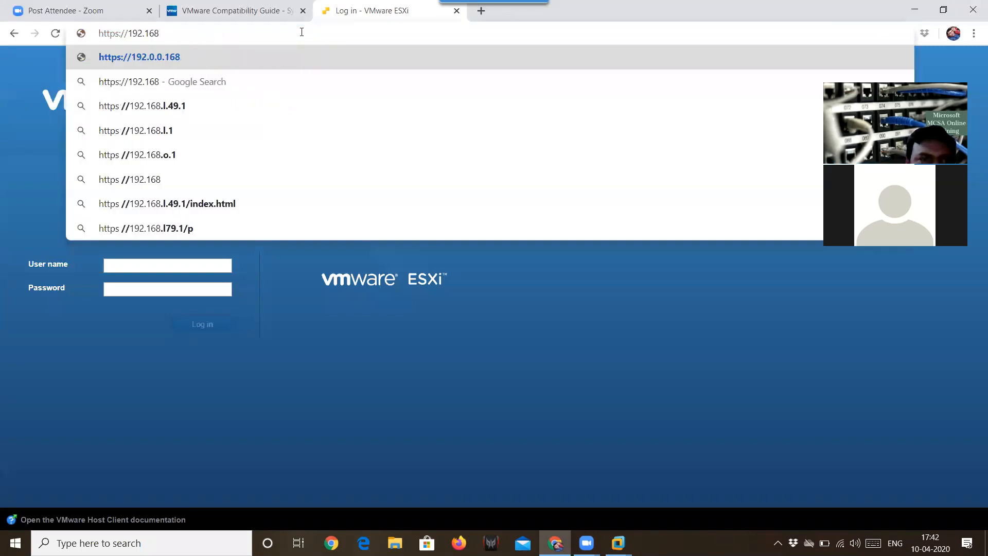
key(BackSpace)
key(BackSpace)
key(BackSpace)
key(BackSpace)
key(BackSpace)
key(BackSpace)
key(BackSpace)
key(BackSpace)
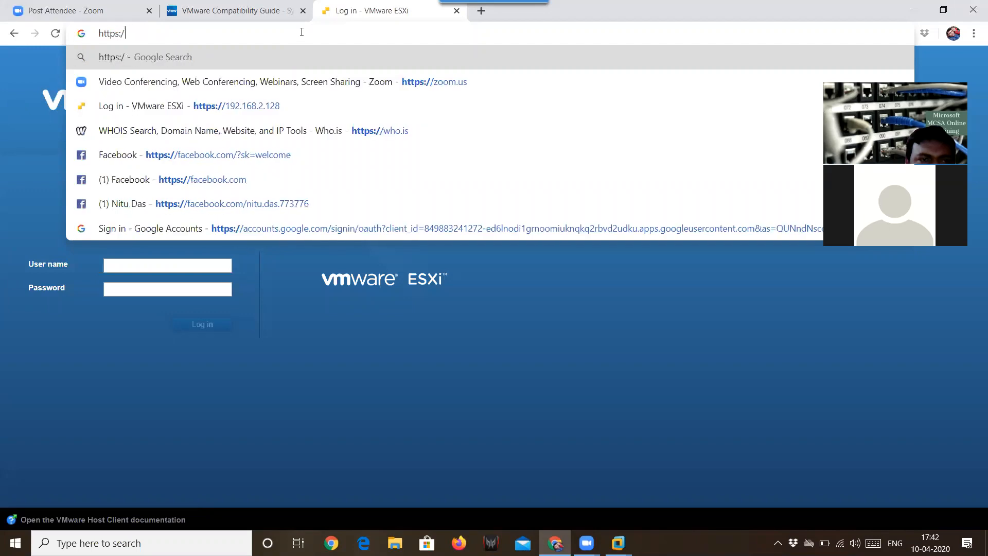
key(BackSpace)
key(BackSpace)
key(BackSpace)
text(")
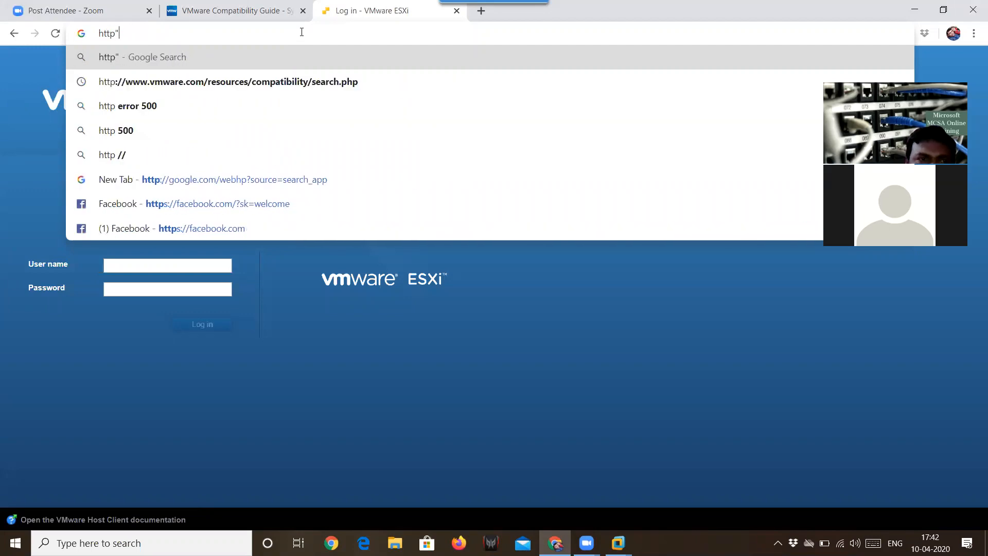
key(BackSpace)
text(:)
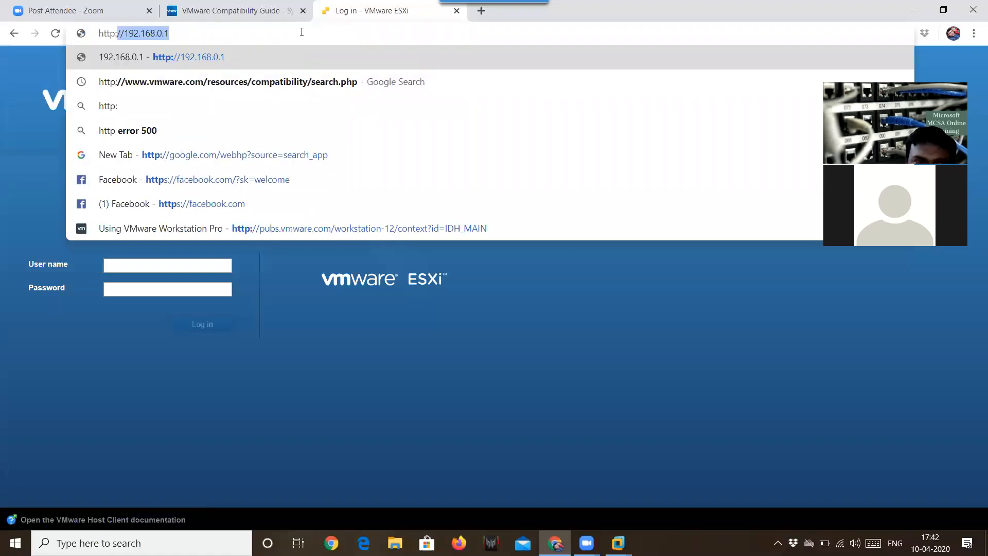
text(//192.168.0)
key(BackSpace)
text(2.128)
key(Return)
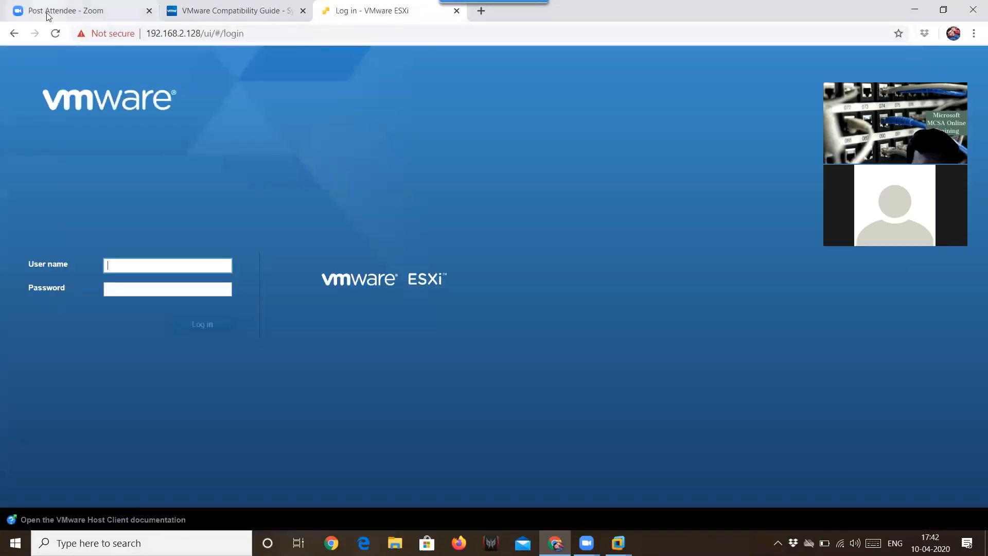
Step: Check the login site's connection security information and its full address including the protocol
click(131, 34)
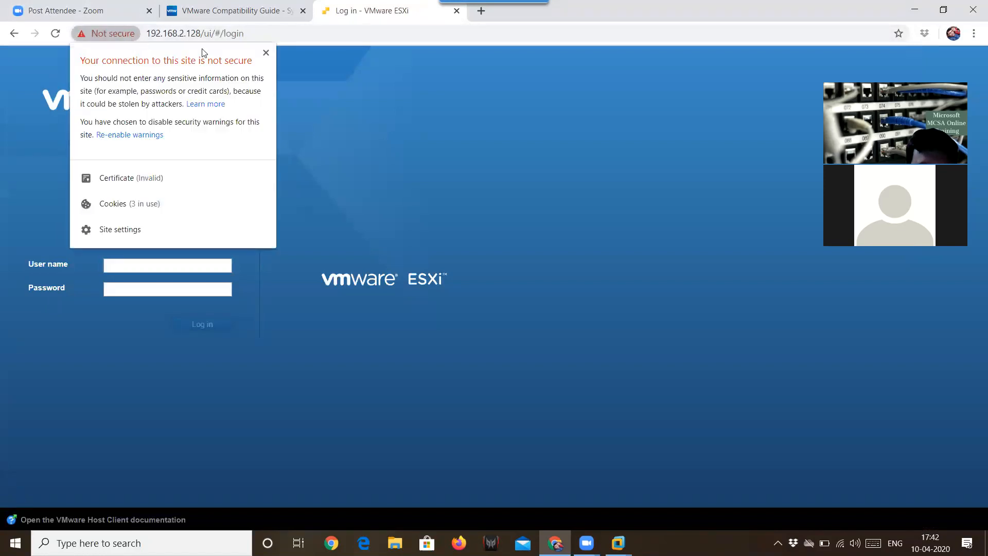
click(267, 34)
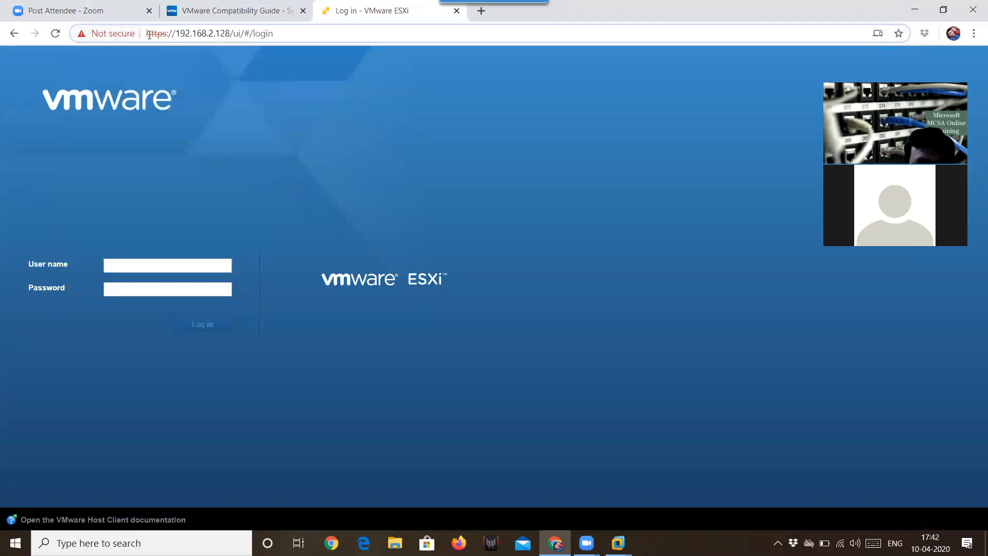
click(158, 266)
click(180, 224)
Step: Log in to the ESXi host as root with the account password and accept joining the Customer Experience Improvement Program
click(139, 263)
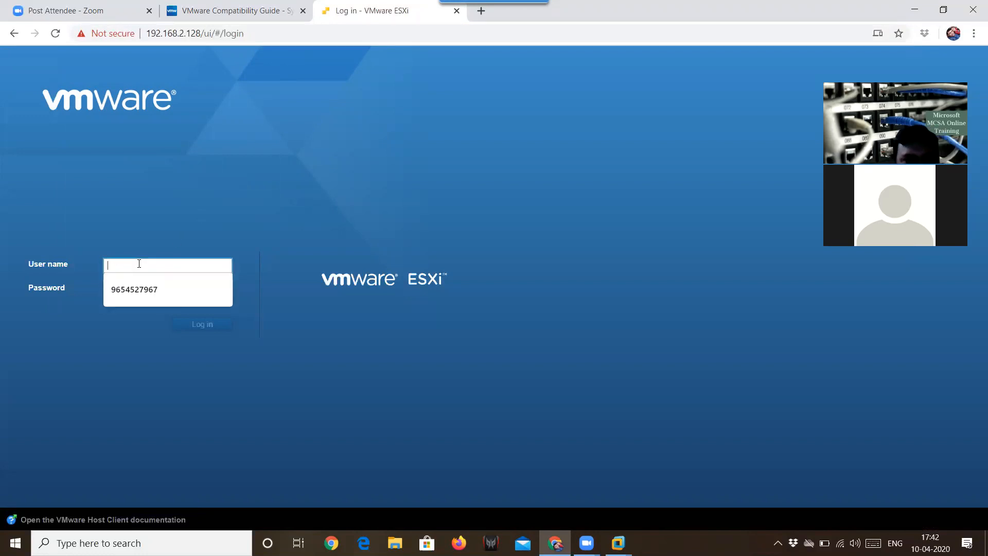
text(root)
key(Tab)
text(••)
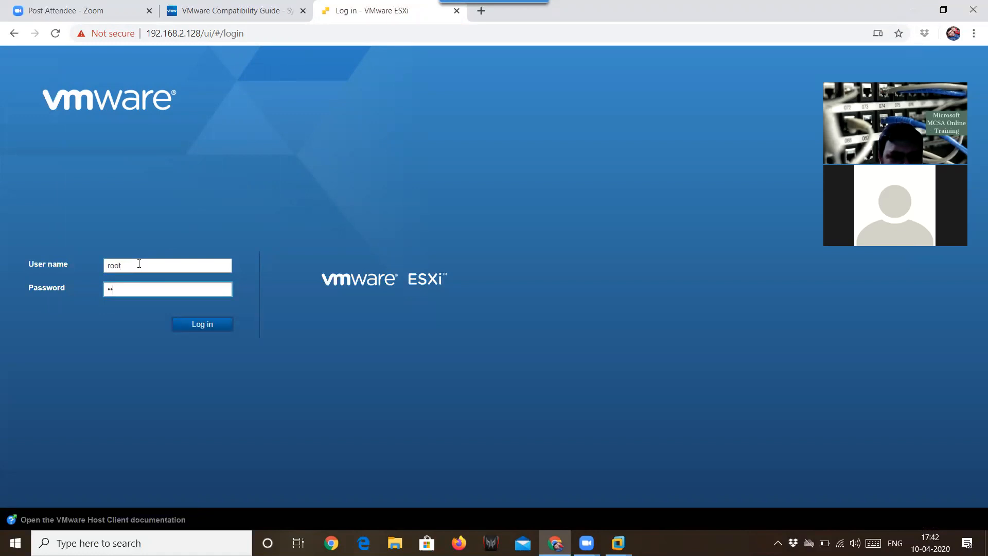
text(••••••)
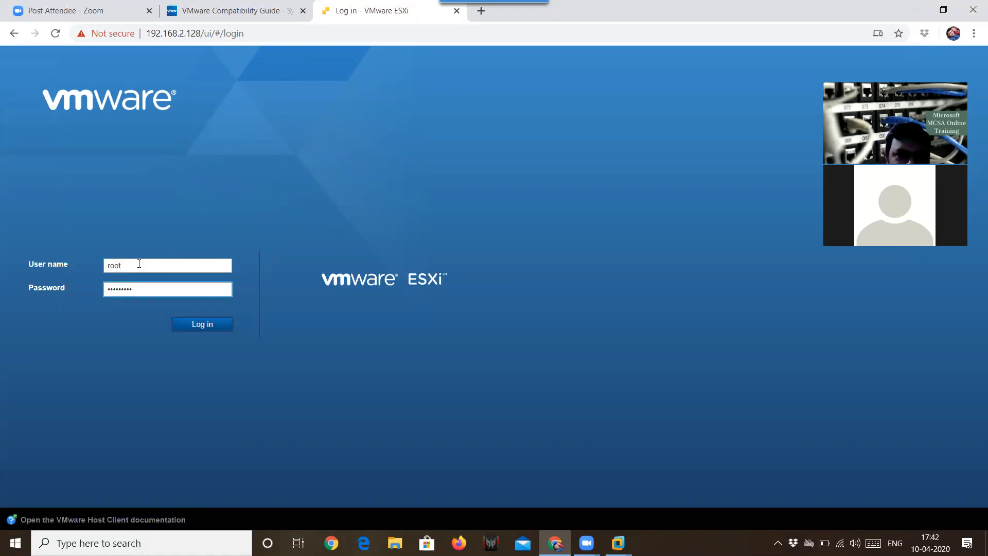
click(187, 328)
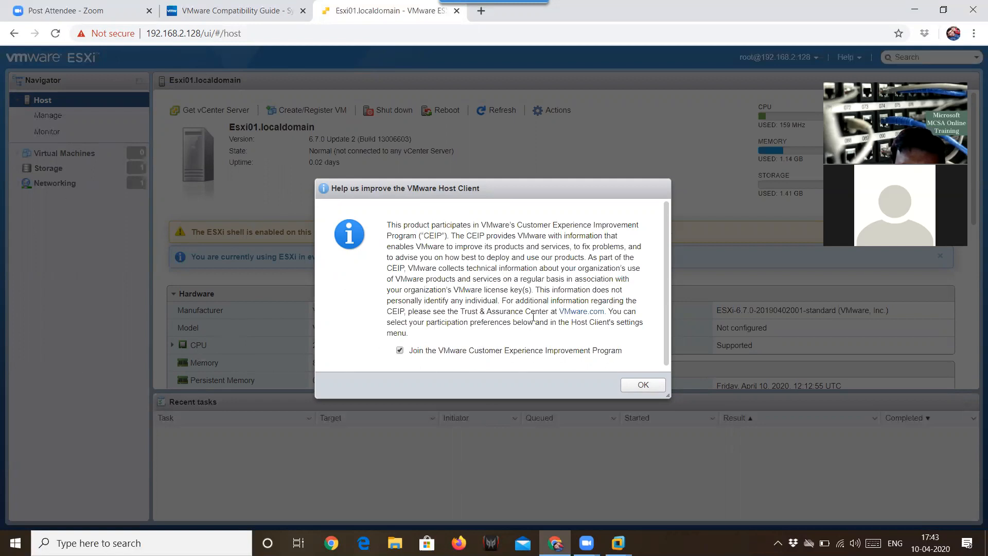
click(643, 385)
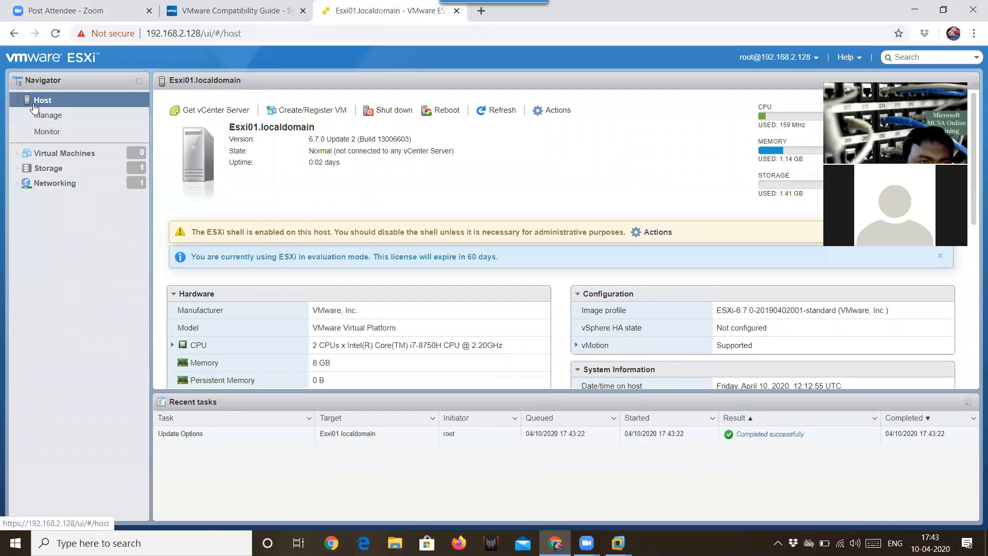
Step: Open the vCenter Server download page, look back at the VMware Compatibility Guide, and return to the ESXi host page
click(214, 116)
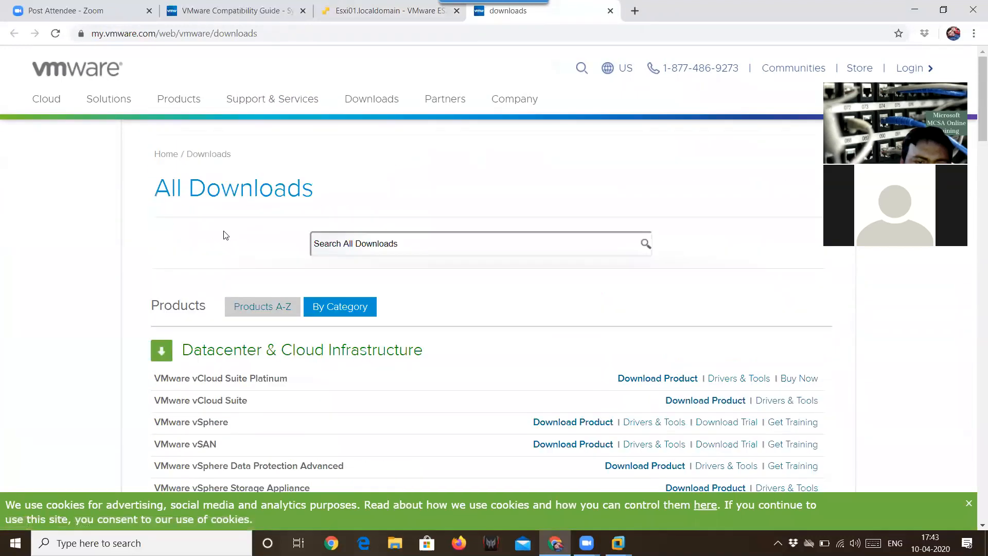
click(97, 9)
click(217, 7)
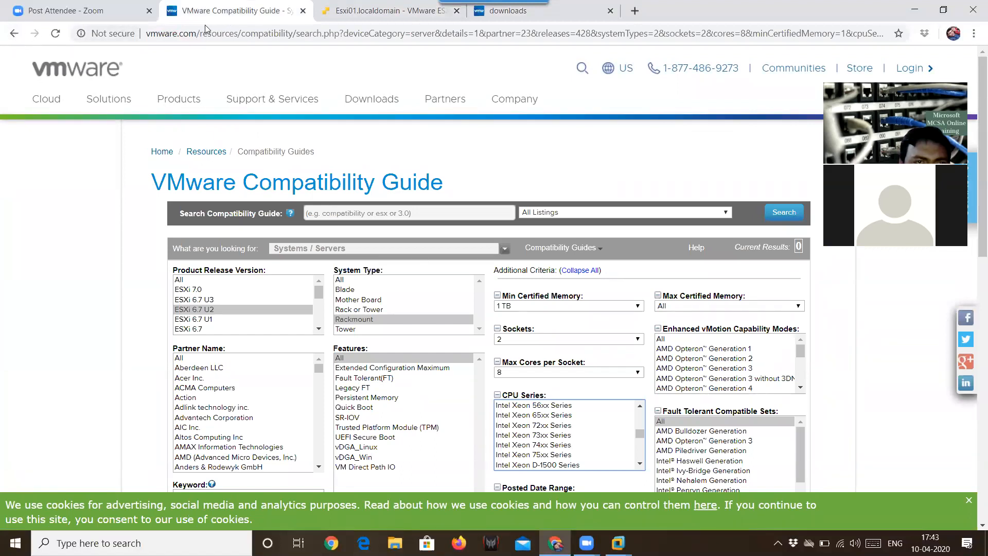
click(13, 33)
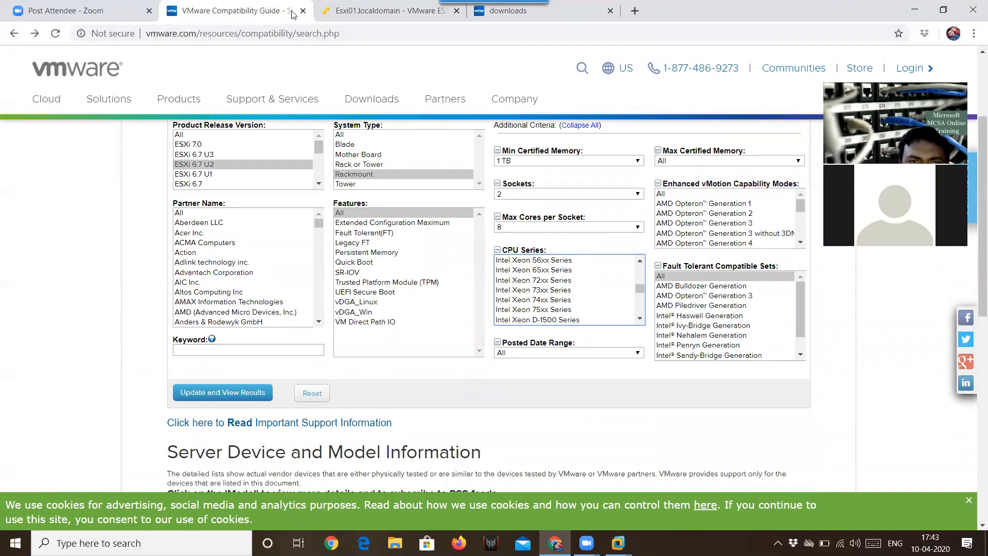
click(361, 10)
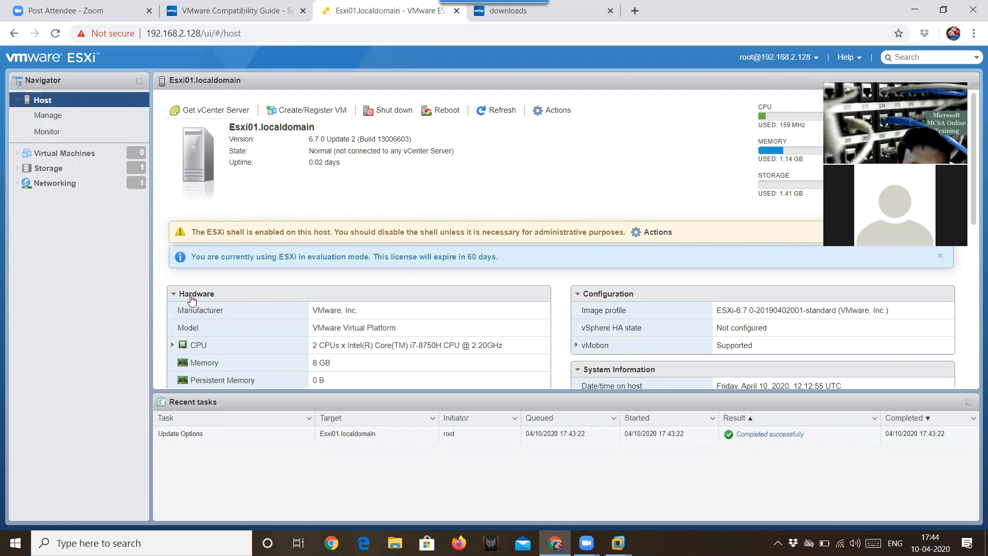
Step: Review the manufacturer, CPU model and memory in the host's hardware summary
drag(371, 310, 331, 309)
click(325, 344)
drag(507, 350, 310, 355)
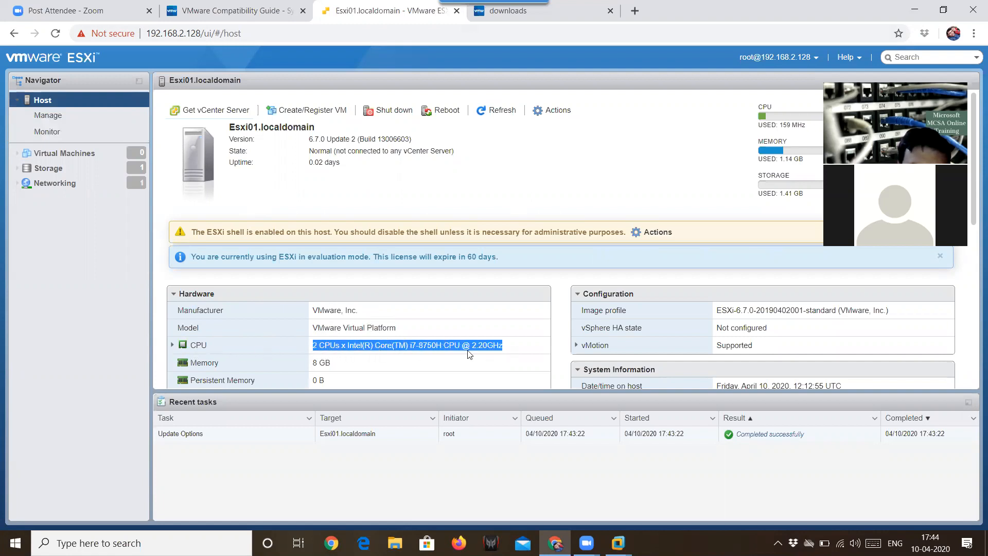
click(315, 370)
drag(336, 365, 313, 371)
click(382, 371)
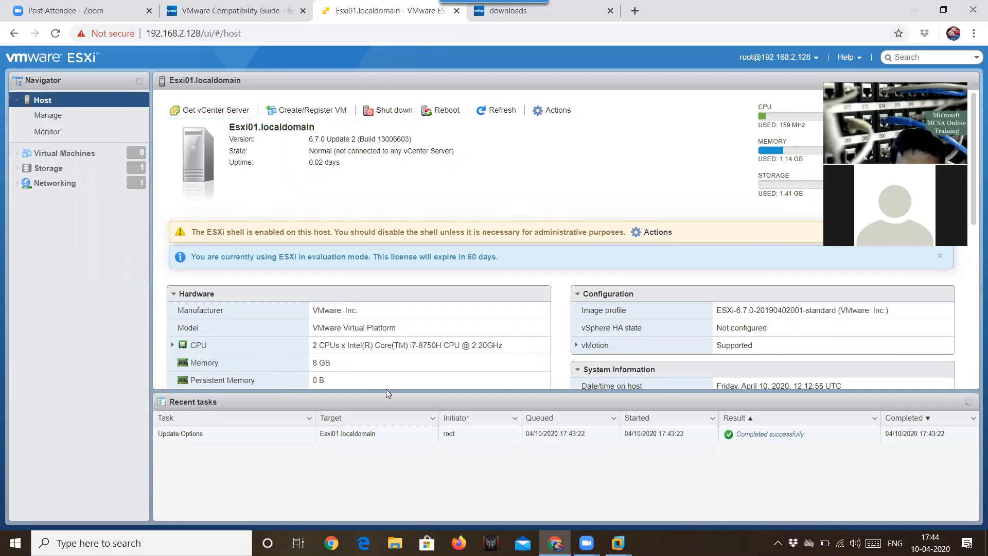
Step: Expand the CPU details and examine processor type, sockets, cores per socket, hyperthreading and persistent memory
click(182, 351)
scroll(396, 361, down, 1)
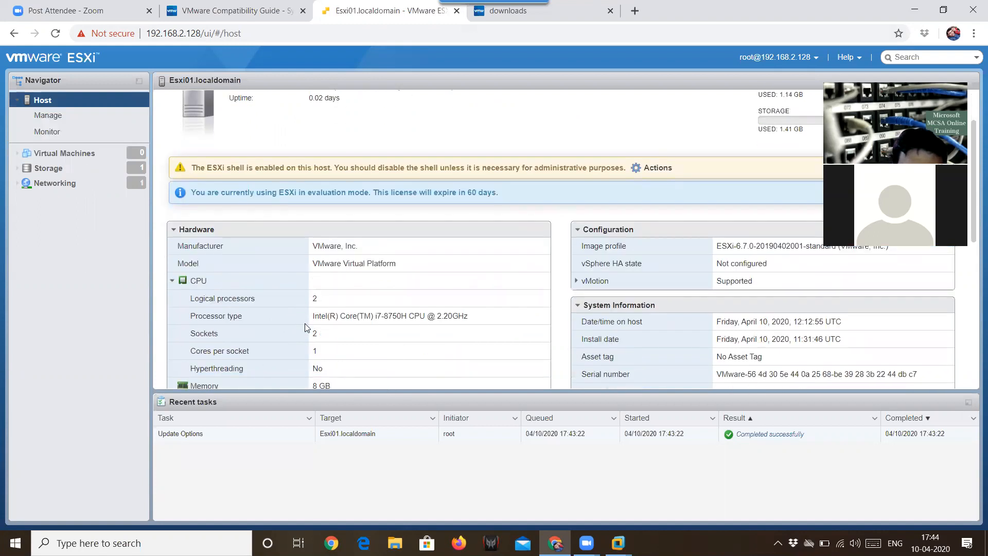
scroll(306, 327, down, 2)
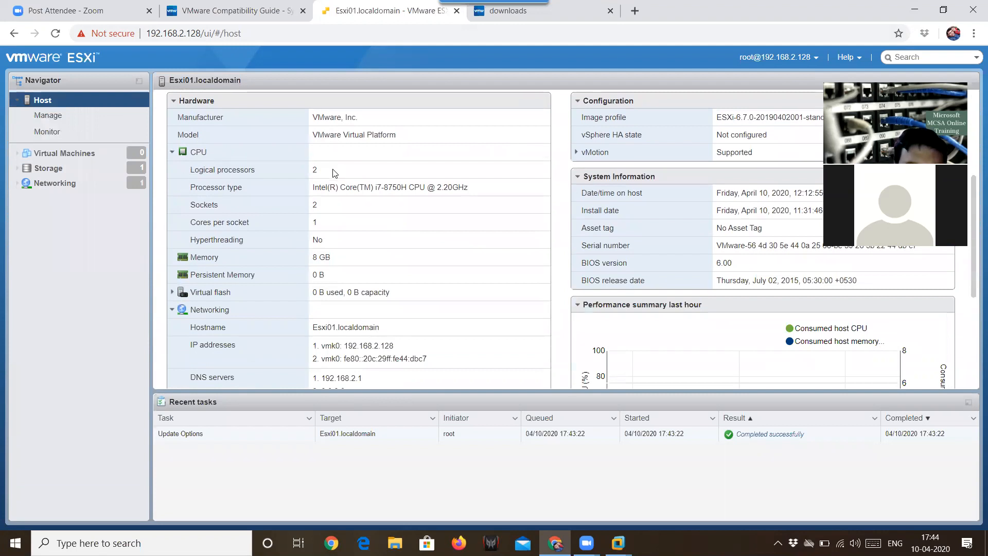
drag(498, 187, 266, 215)
click(380, 203)
drag(354, 224, 297, 222)
click(387, 220)
drag(342, 246, 184, 261)
click(380, 240)
click(359, 245)
drag(339, 277, 312, 275)
click(437, 282)
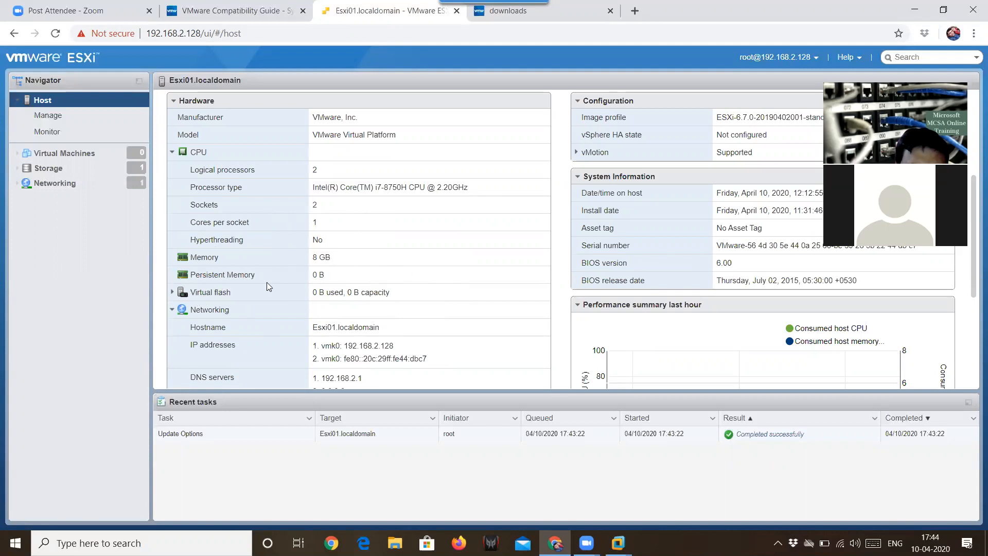
Step: Review the host's networking and storage details, including the capacity and free space of datastore1
scroll(231, 261, down, 3)
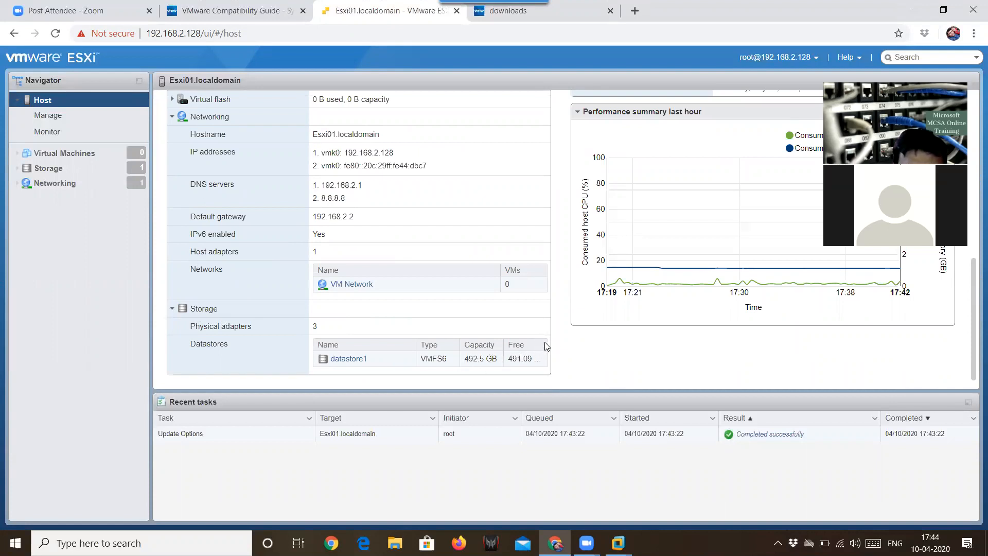
triple_click(486, 360)
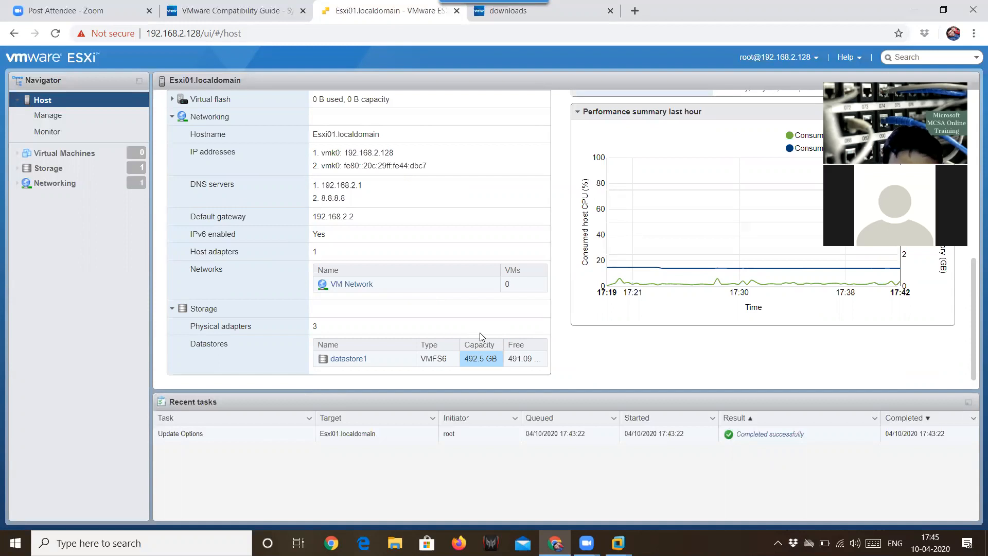
click(526, 361)
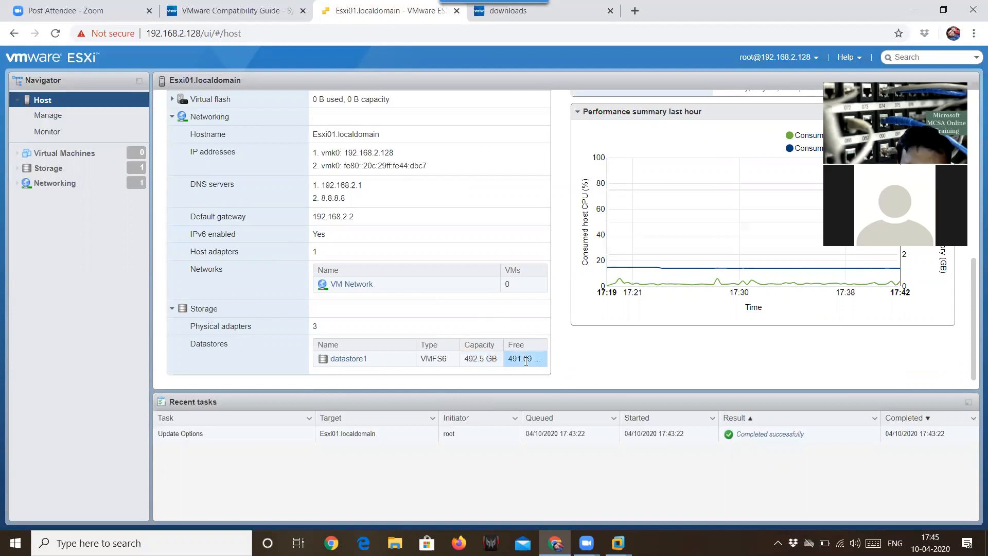
Step: Open the datastore1 details and check its file system type
click(346, 360)
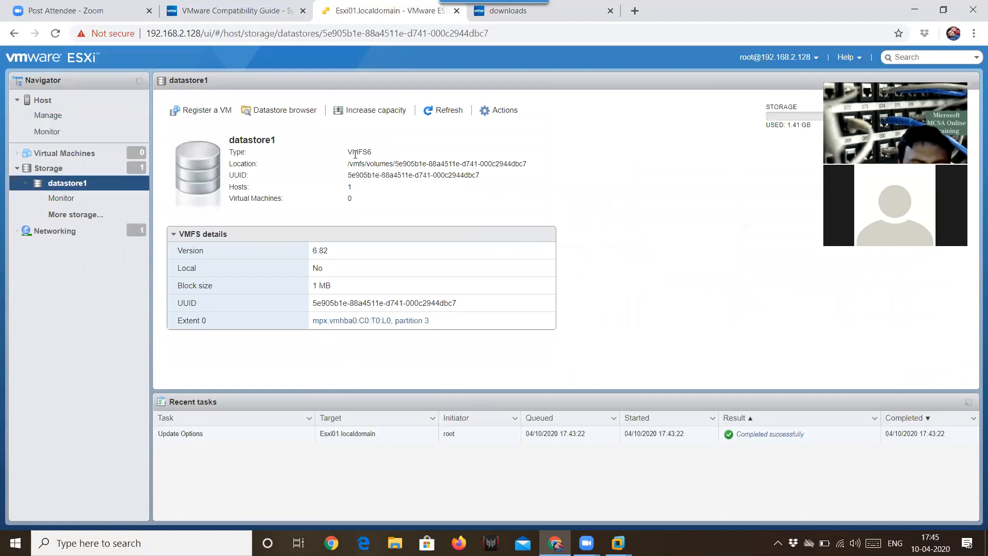
drag(349, 151, 379, 152)
click(389, 151)
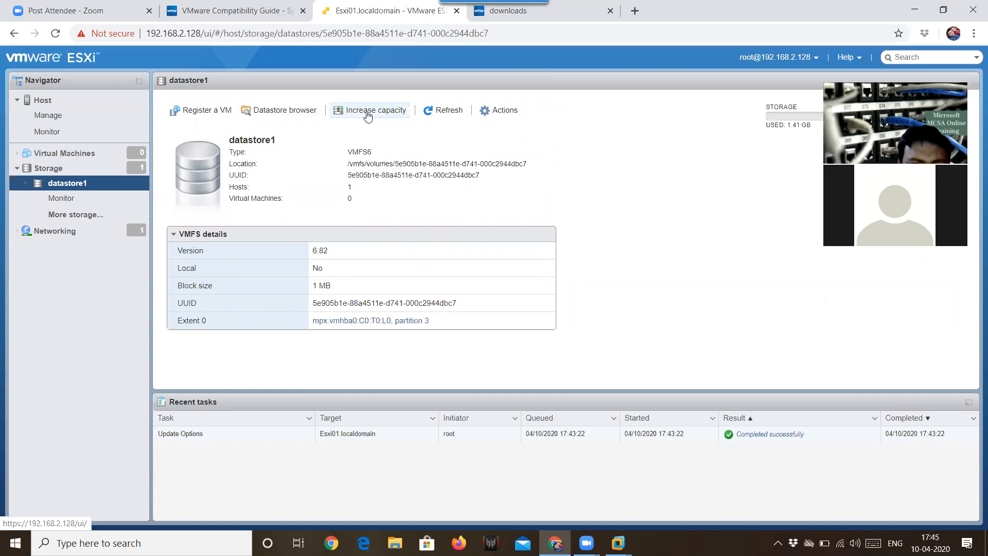
Step: Open the datastore browser for datastore1 and go into the .sdd.sf folder
click(278, 116)
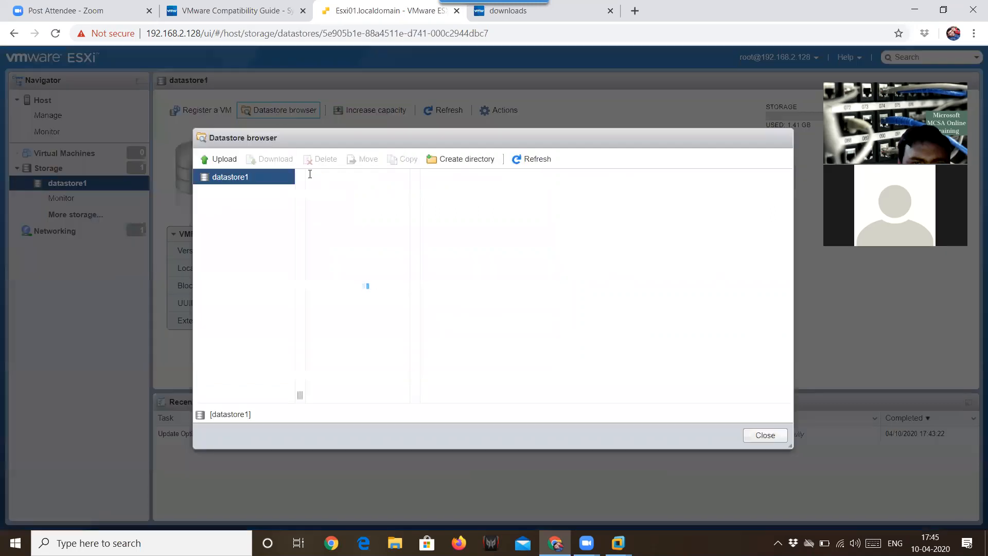
double_click(344, 180)
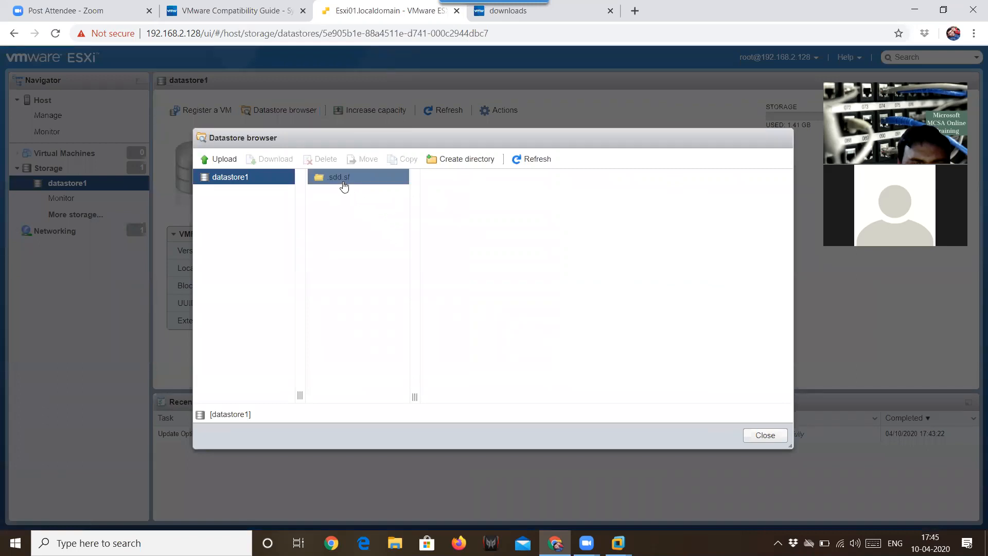
click(498, 218)
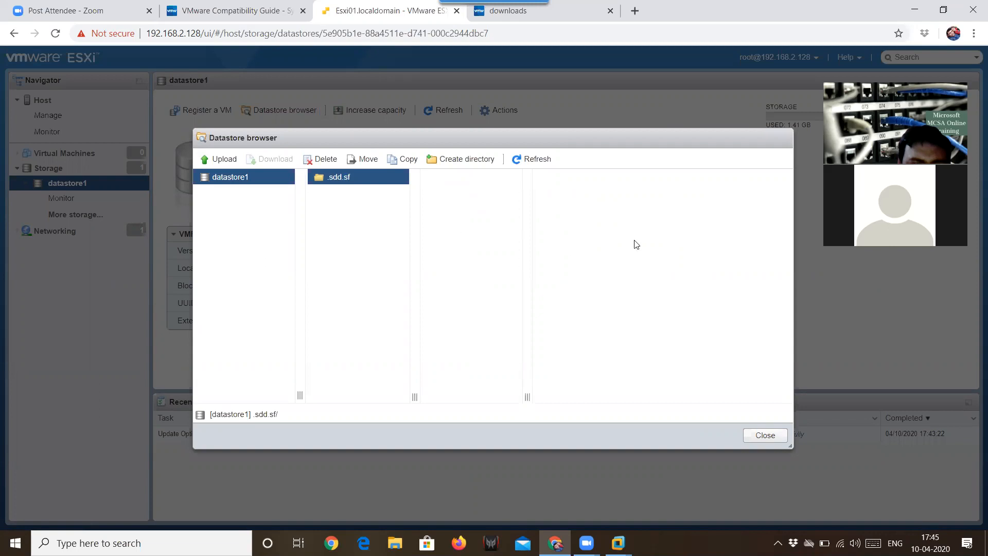
Step: Upload the en_winxp_pro_with_sp2 file from the Data (D:) drive to the .sdd.sf folder of datastore1
click(220, 159)
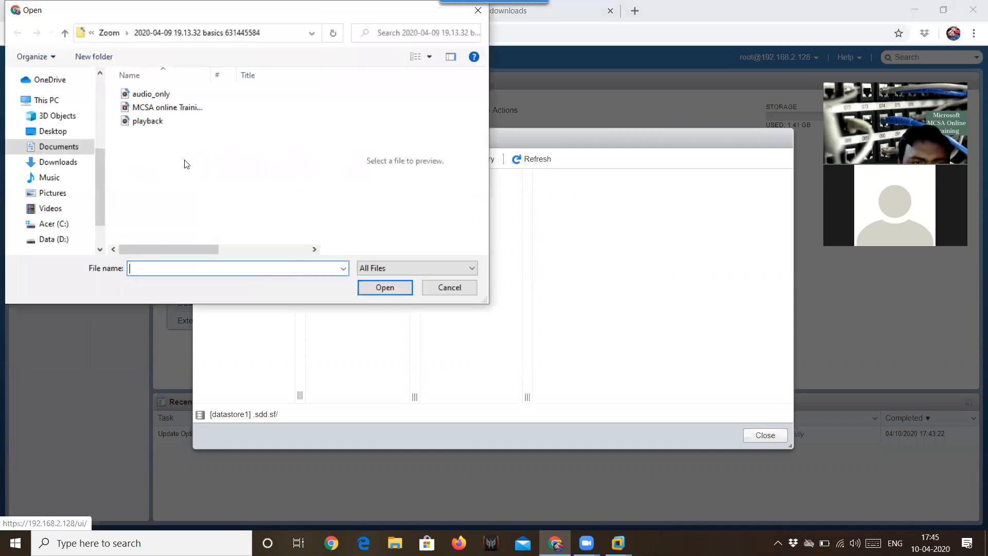
scroll(96, 173, down, 2)
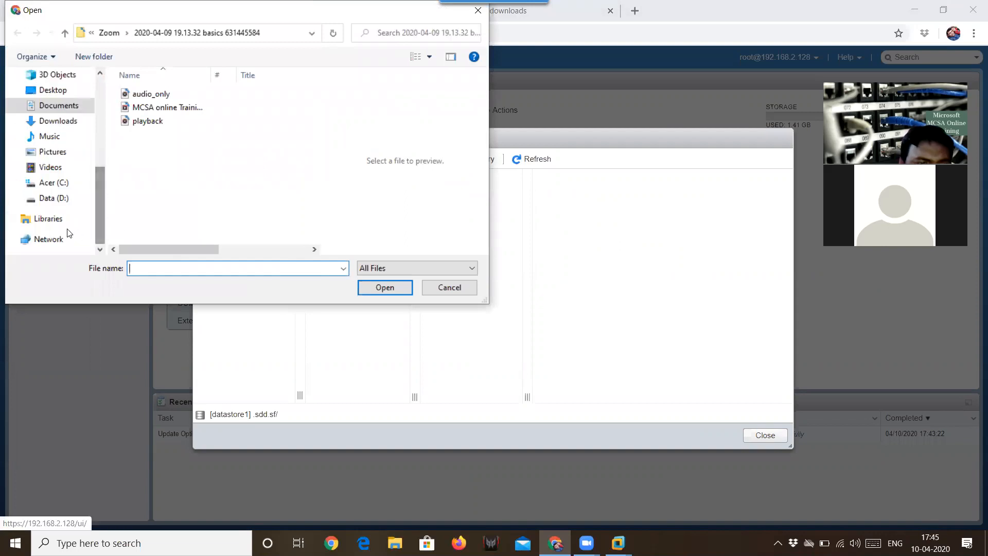
click(54, 198)
drag(316, 135, 317, 208)
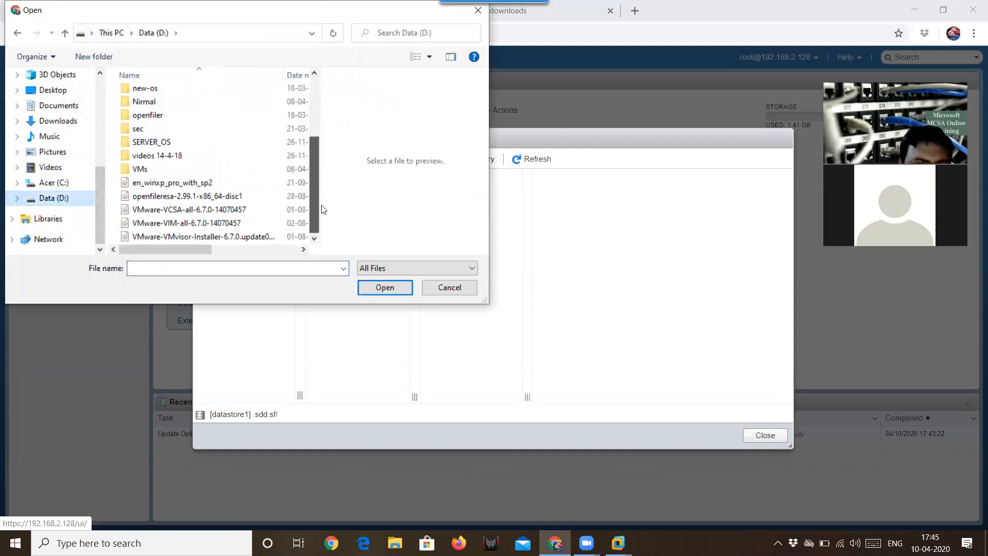
click(186, 183)
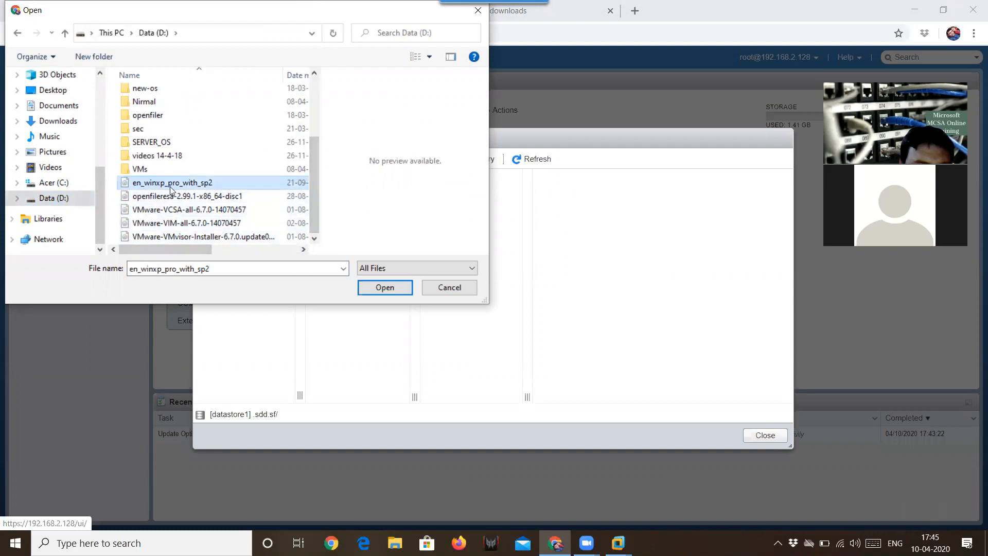
click(372, 287)
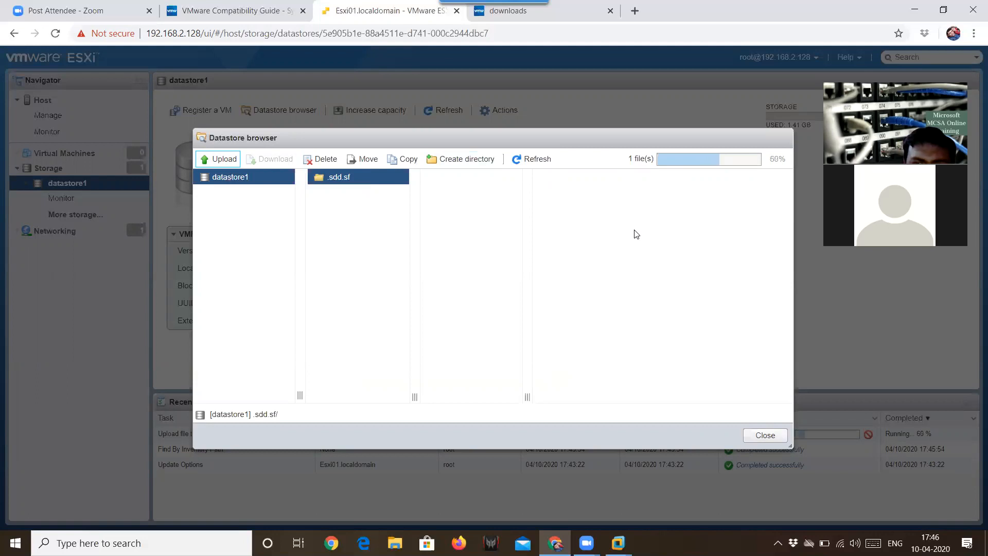
Step: Create a directory named "iso images" inside the .sdd.sf folder of datastore1
click(461, 159)
click(545, 263)
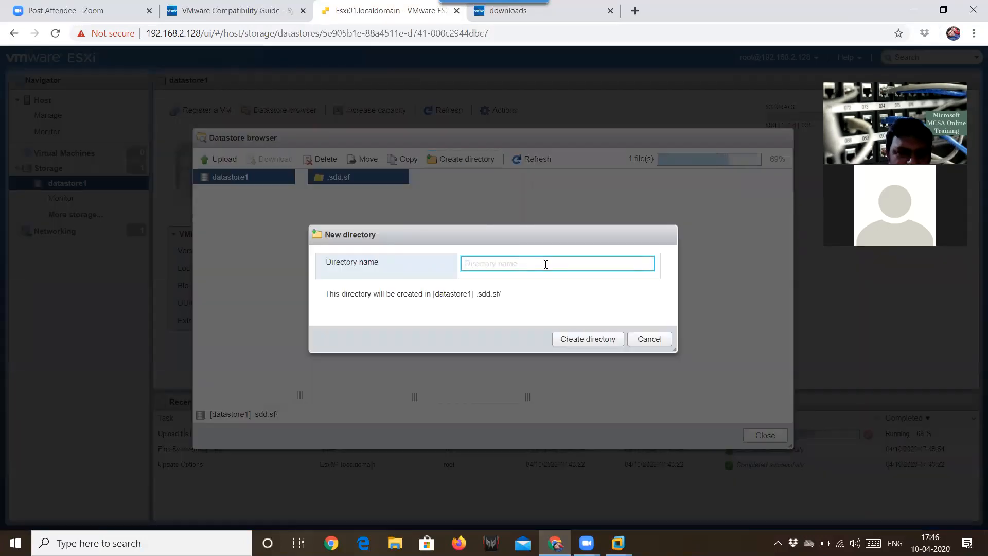
text(iso)
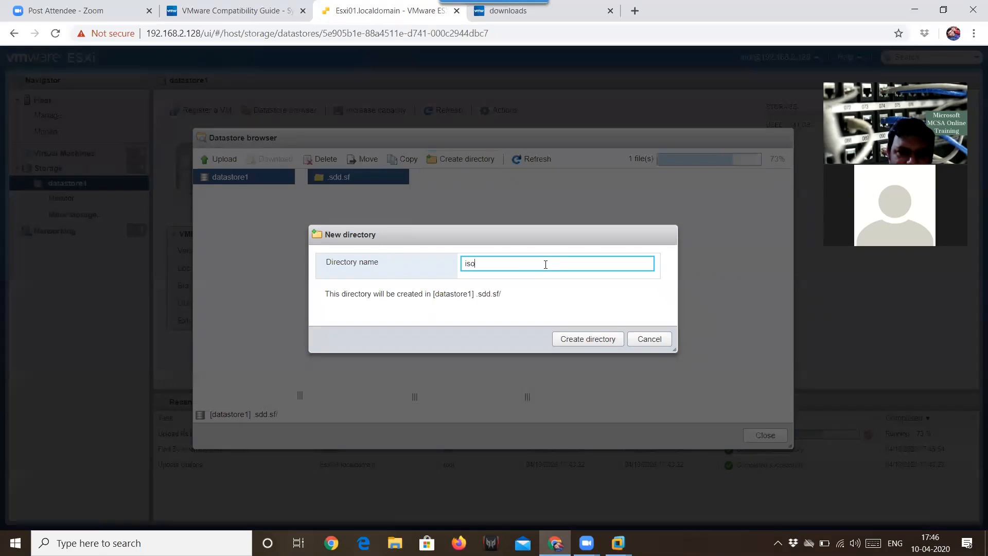
text( images)
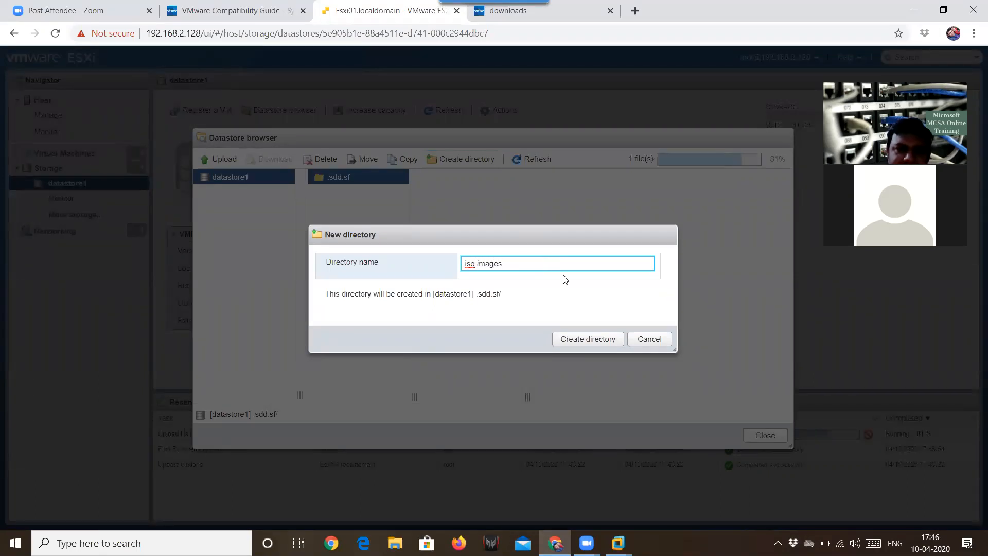
click(577, 343)
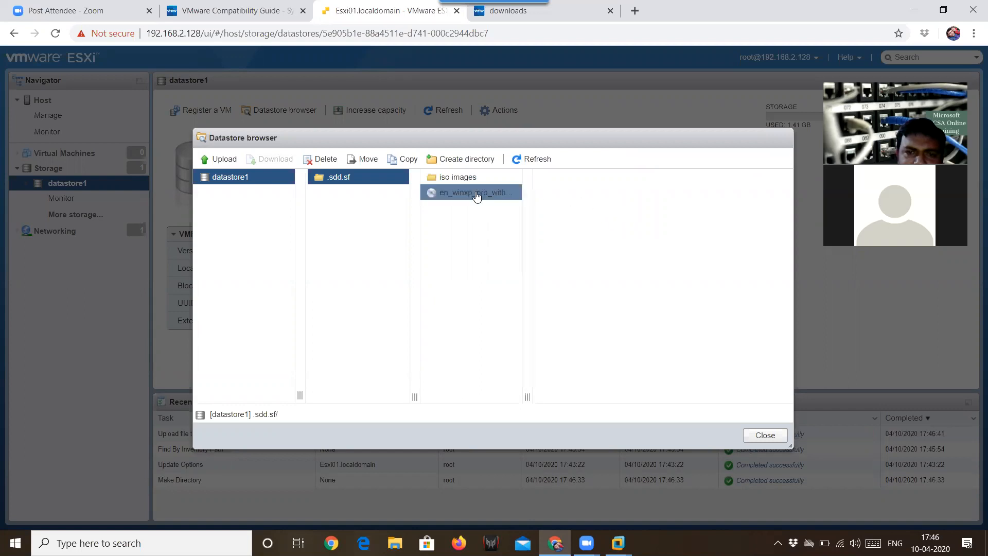
click(476, 196)
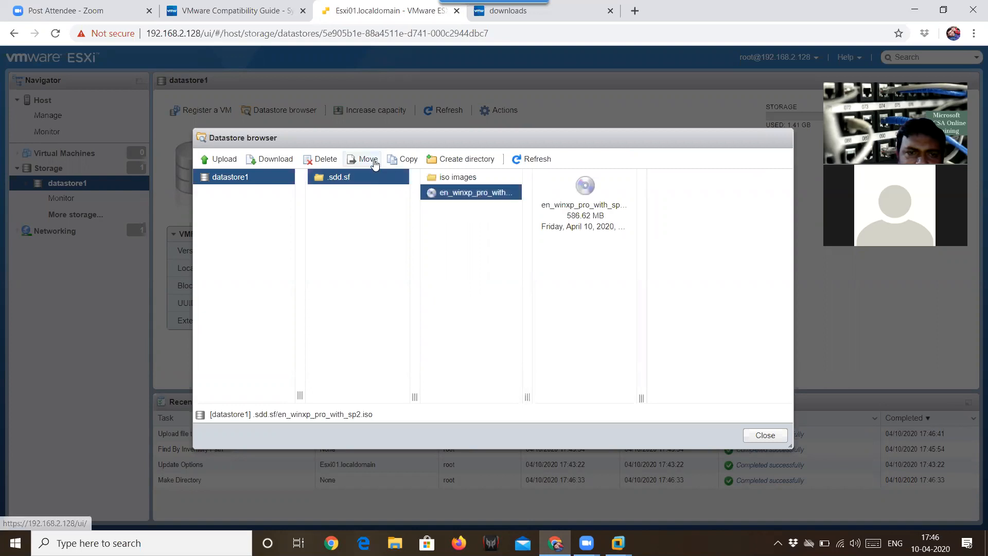
click(371, 159)
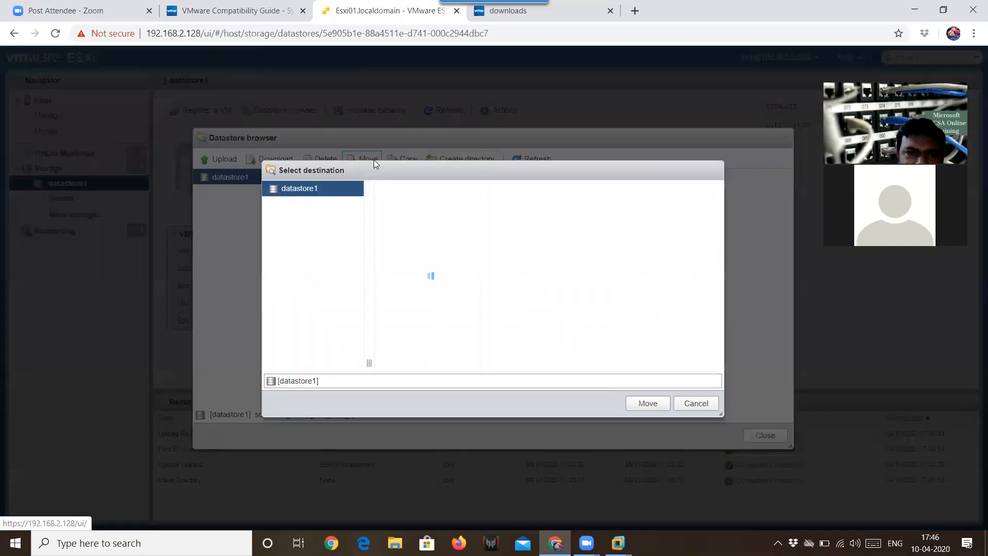
click(302, 191)
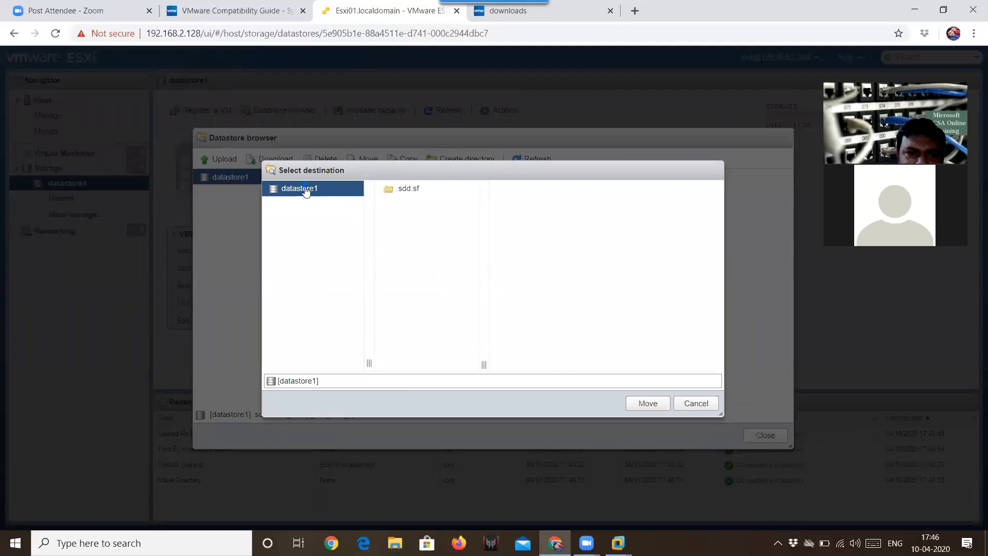
click(333, 200)
click(690, 406)
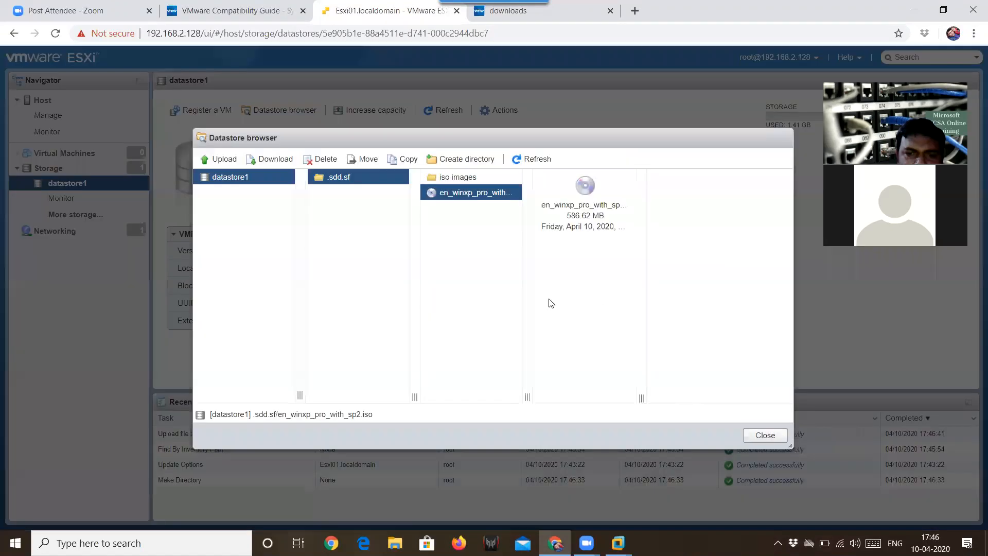
drag(463, 194, 457, 178)
click(465, 223)
click(468, 236)
Step: Move en_winxp_pro_with_sp2.iso from the .sdd.sf folder into its iso images subfolder
right_click(469, 194)
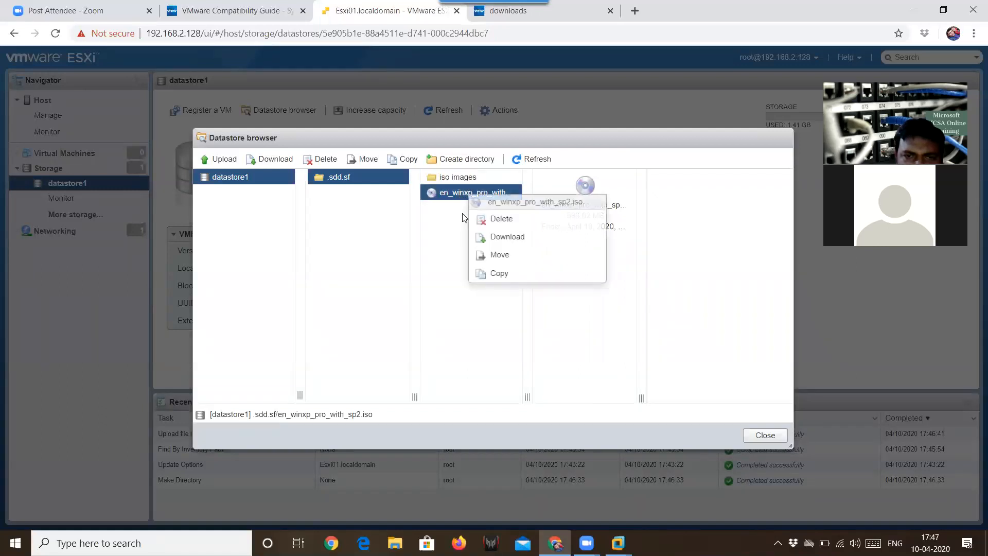
click(496, 254)
click(436, 194)
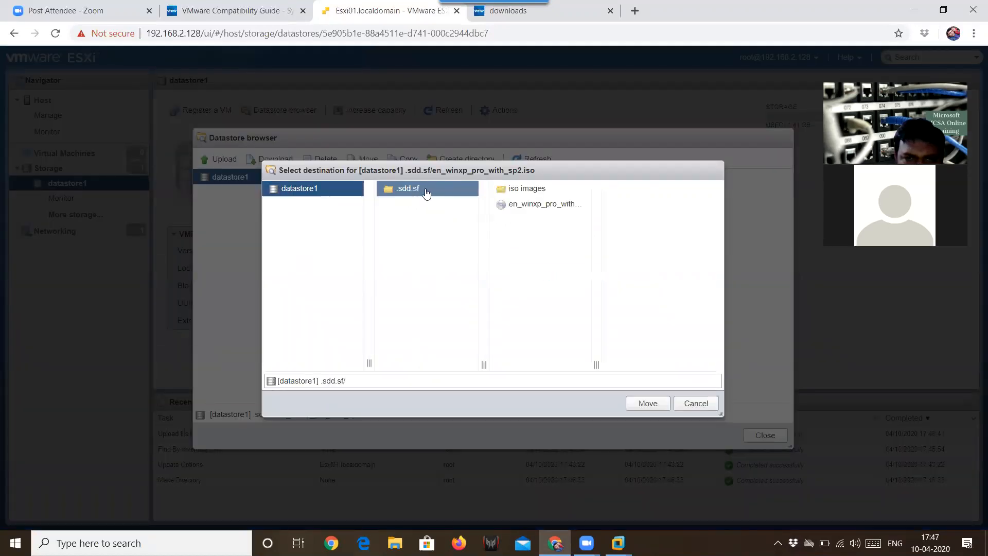
click(526, 190)
click(638, 400)
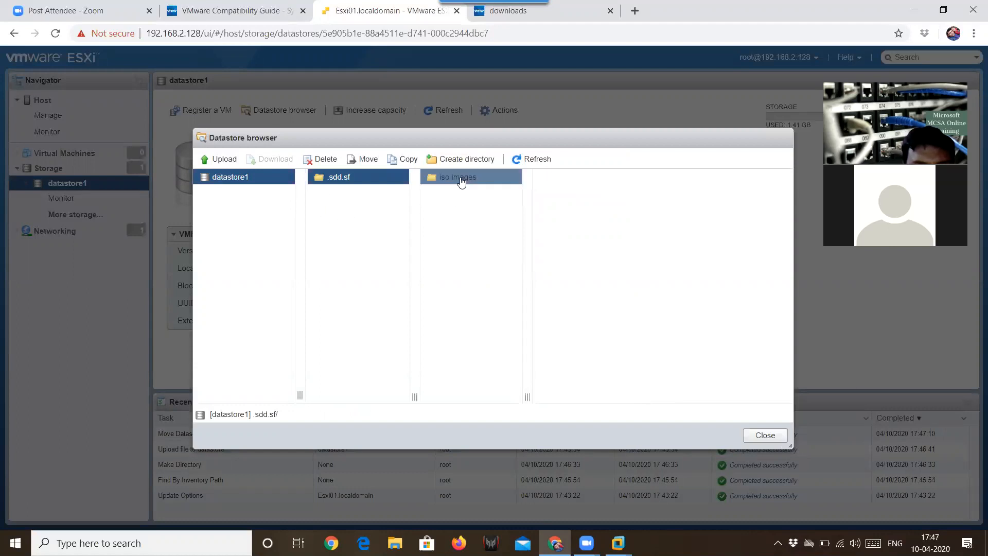
Step: Check the Windows XP ISO's details in the iso images folder, and refresh the datastore1 summary after closing the datastore browser
drag(459, 180, 362, 233)
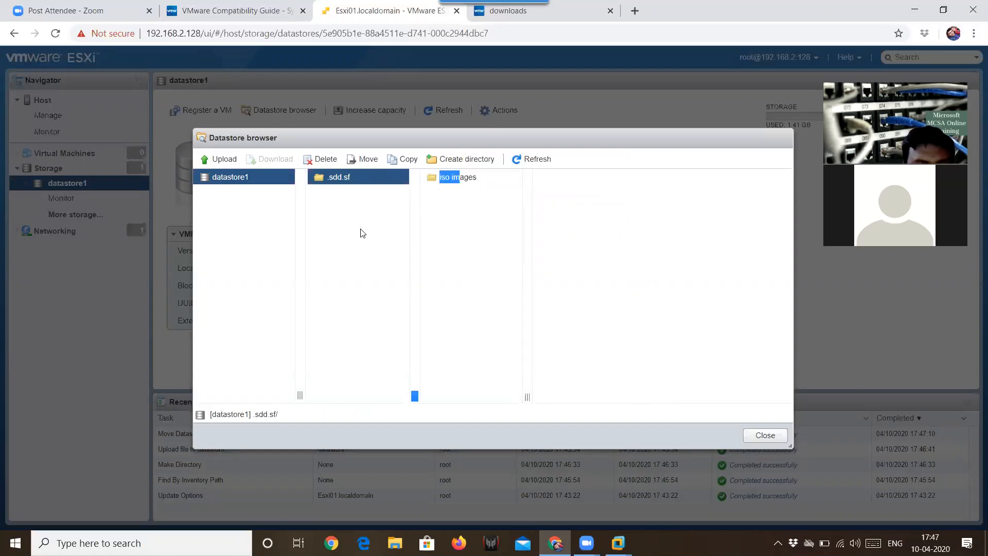
click(497, 230)
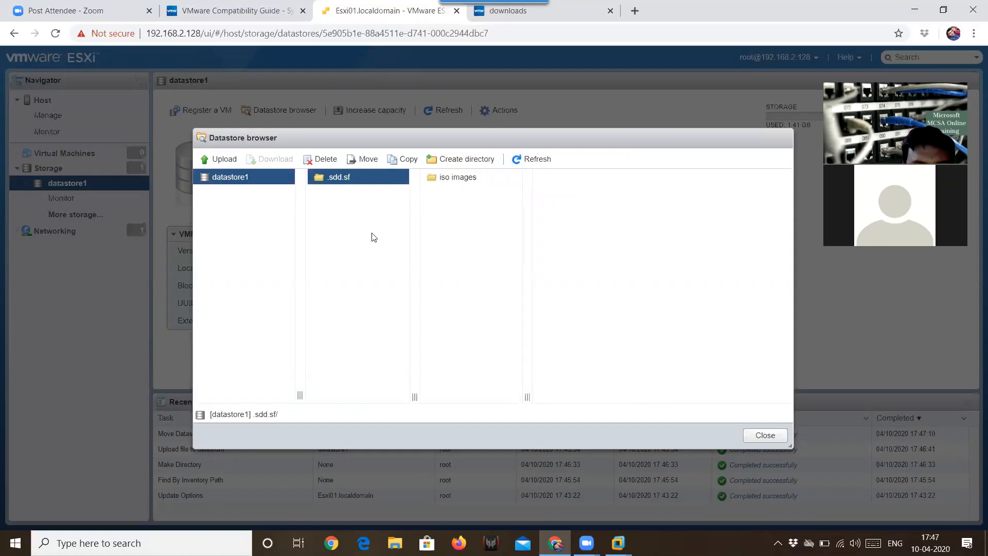
click(453, 180)
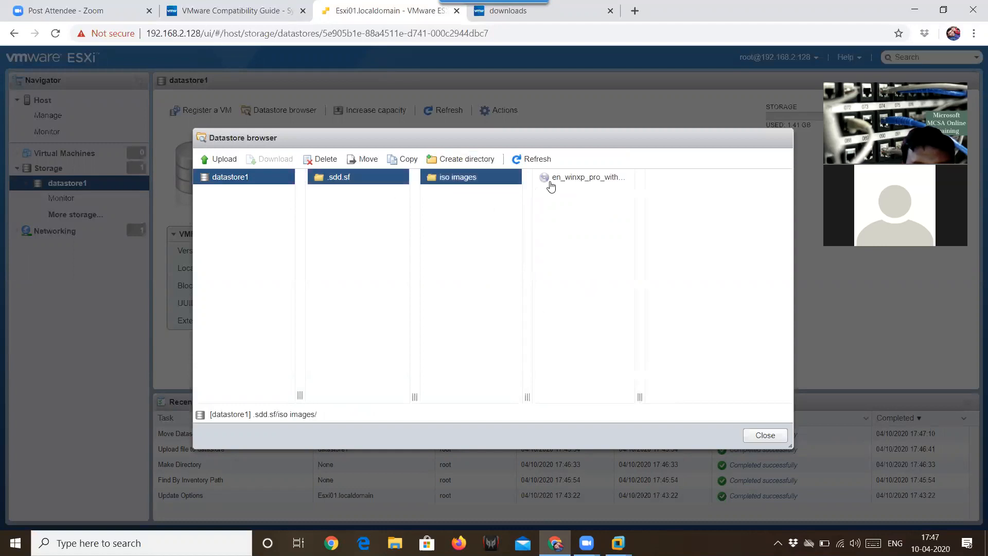
click(548, 181)
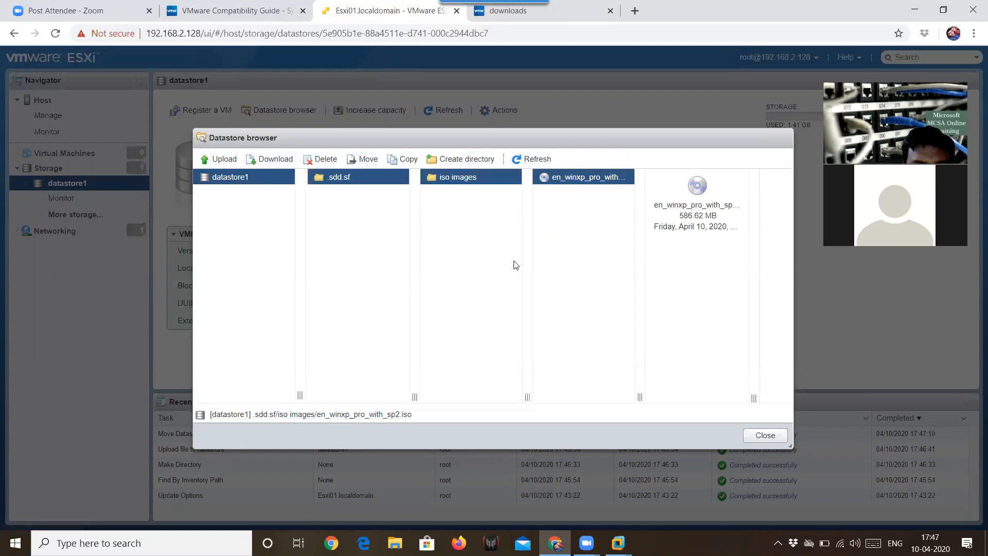
click(765, 435)
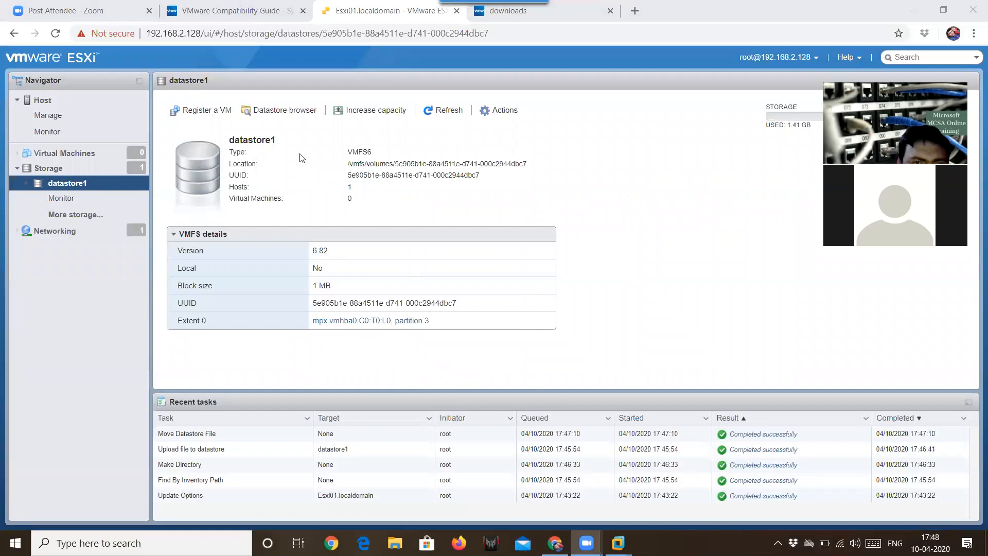
click(443, 110)
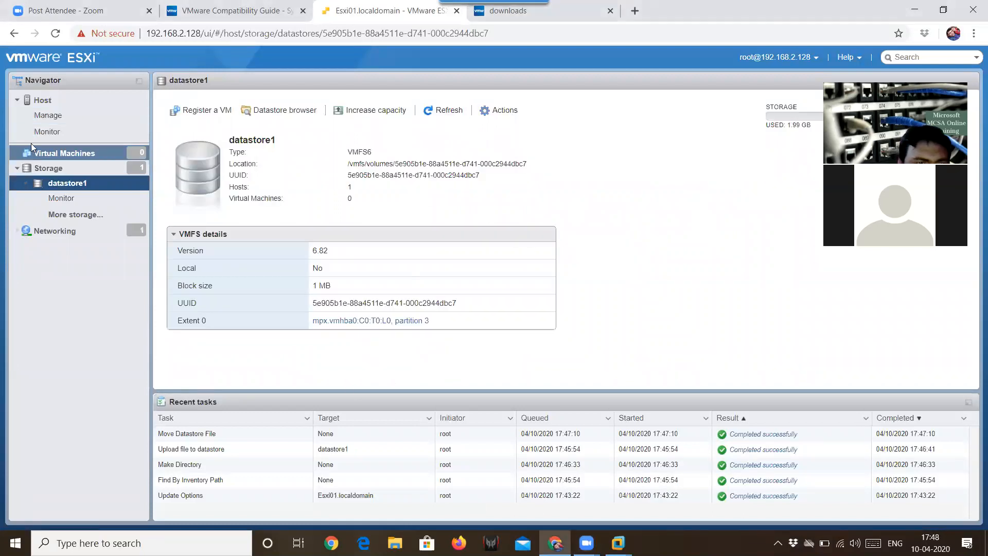
Step: Disable the console shell service on the Esxi01.localdomain host from its ESXi shell warning
click(41, 100)
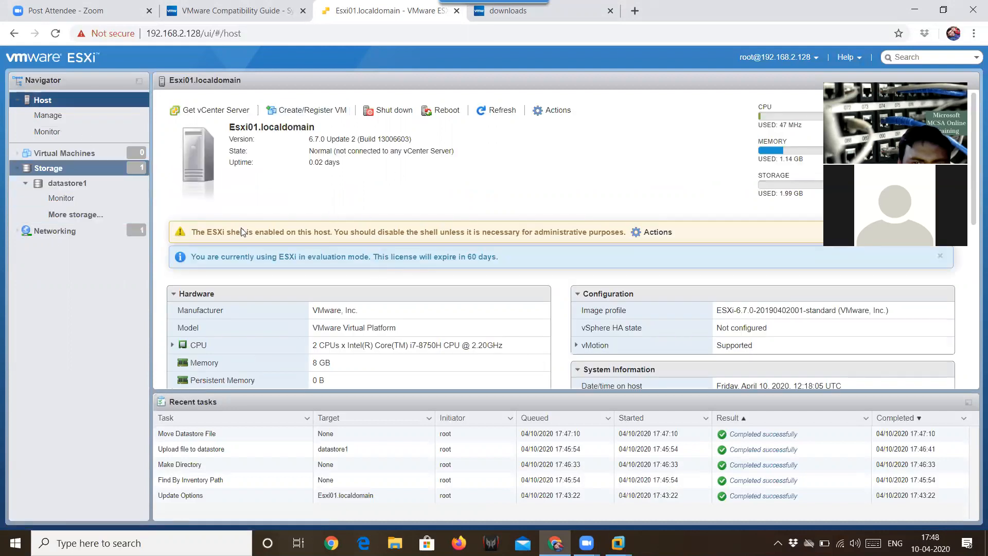
drag(193, 234, 328, 231)
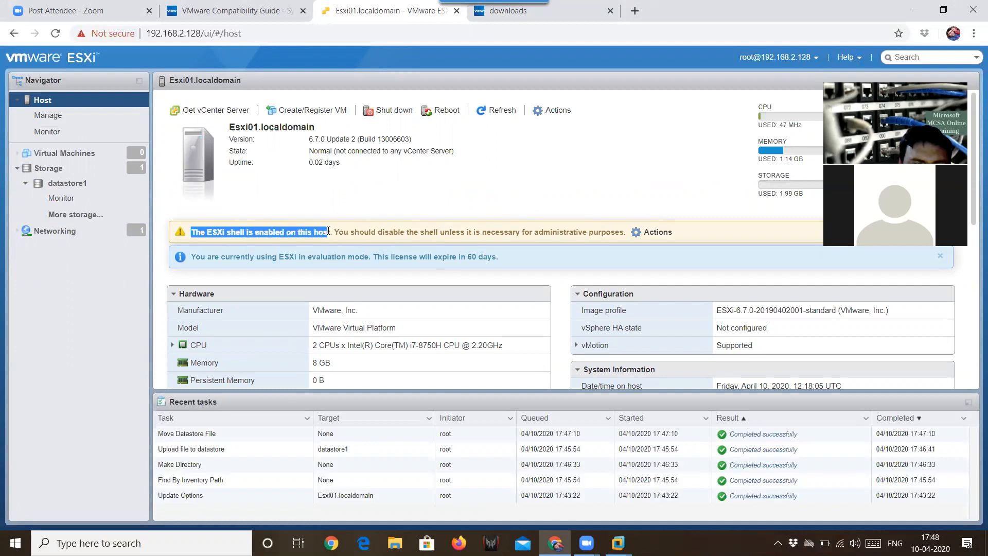
click(446, 240)
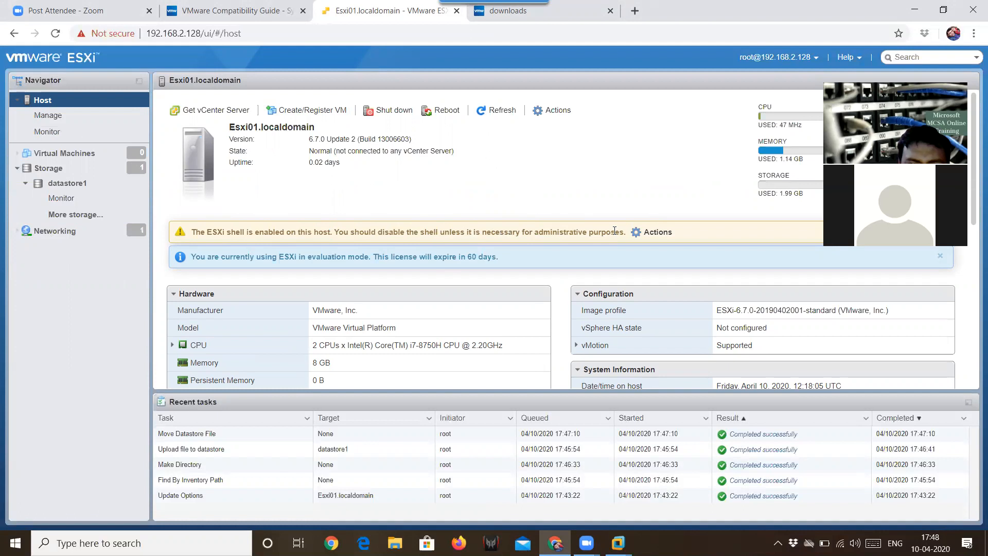
click(659, 232)
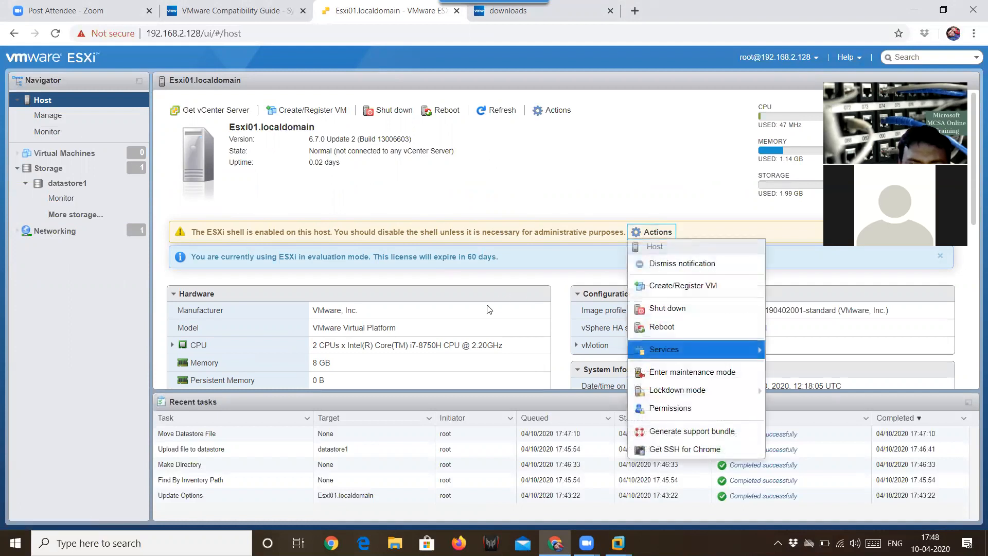
mouse_move(733, 352)
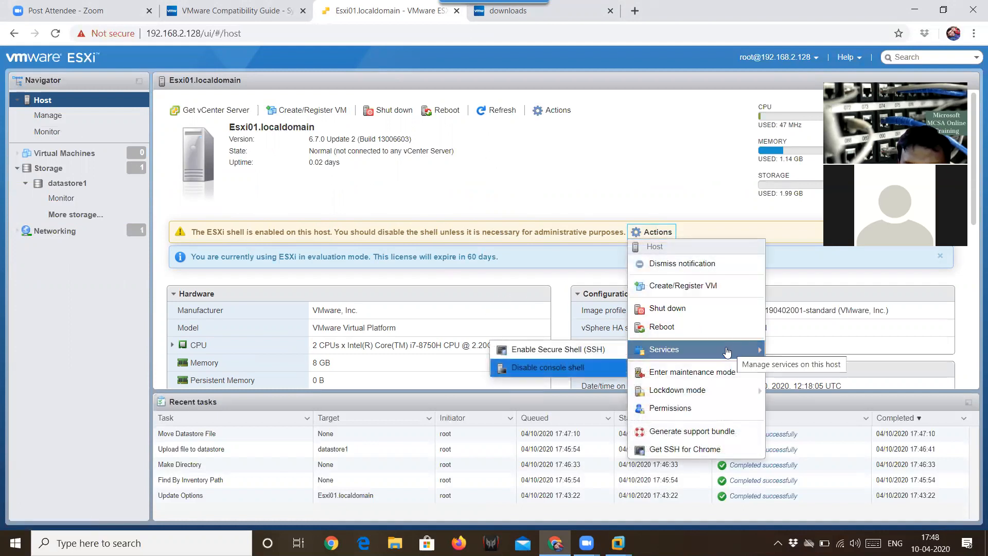
click(540, 369)
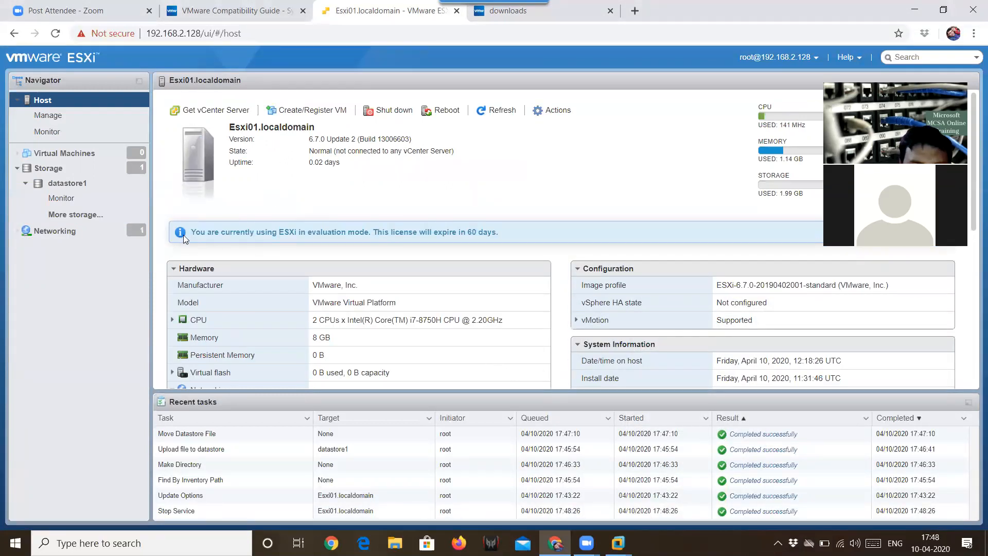
Step: Review the host's evaluation licence period, its networking and storage details, and the last hour's performance summary
drag(496, 232, 466, 232)
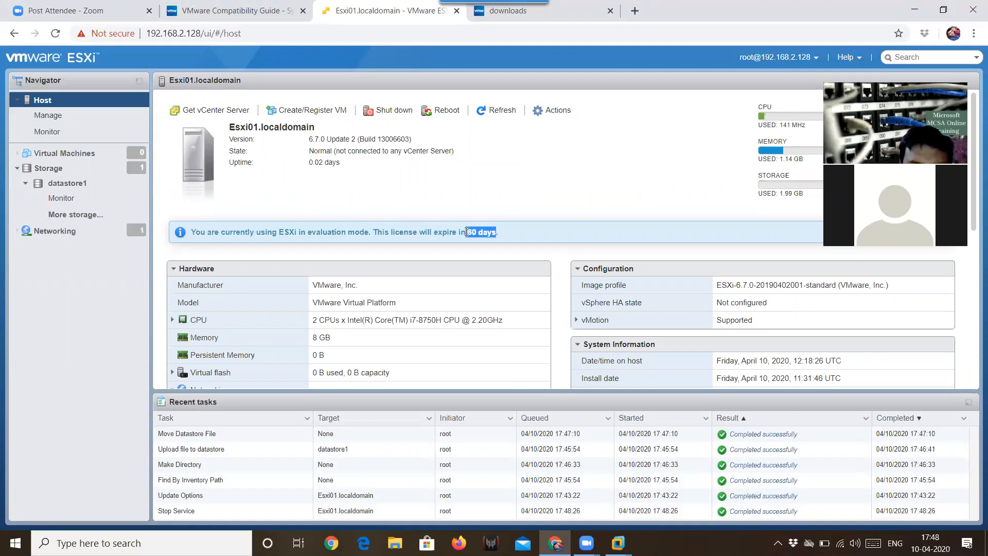
click(527, 233)
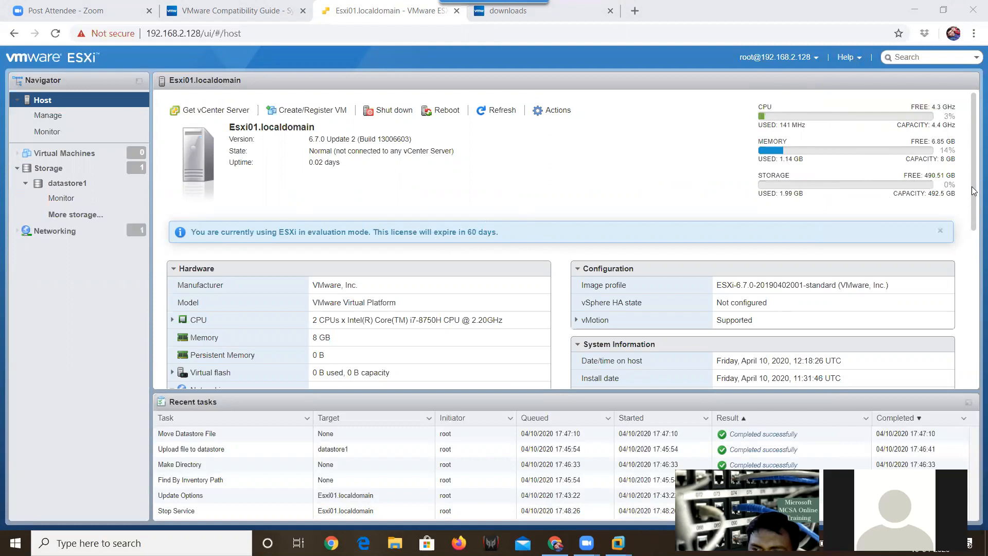
drag(973, 191, 974, 354)
mouse_move(758, 305)
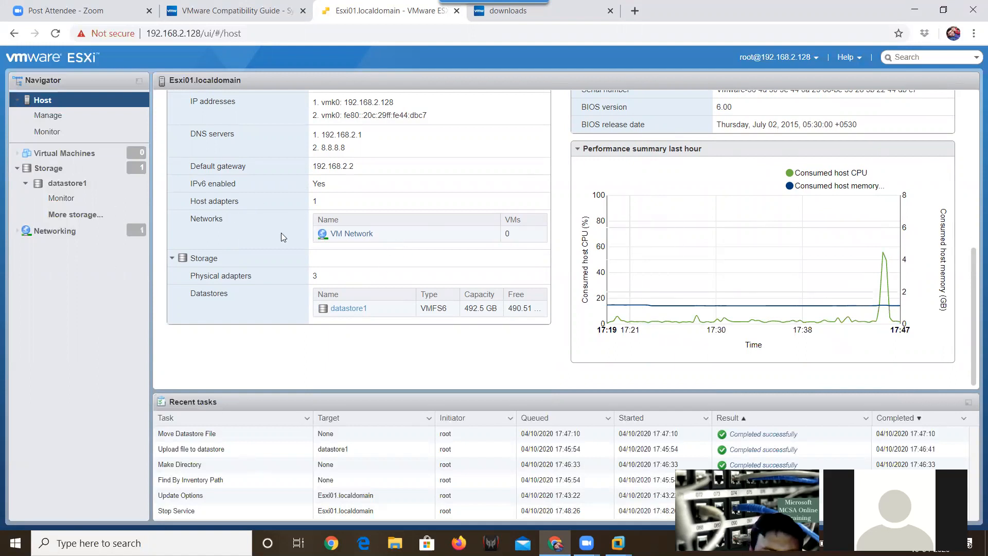
Step: Examine the VM Network topology, marking its physical adapters, port group connection and vSwitch0, and return to the host overview
click(348, 234)
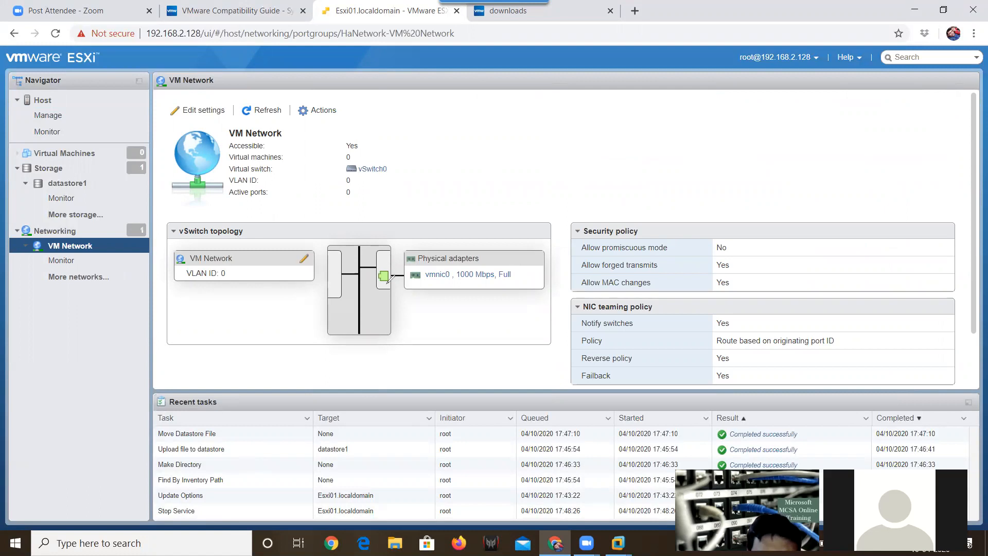
mouse_move(466, 240)
mouse_down()
mouse_move(455, 226)
mouse_move(390, 238)
mouse_move(385, 273)
mouse_move(406, 297)
mouse_move(469, 297)
mouse_move(490, 238)
mouse_move(471, 222)
mouse_up()
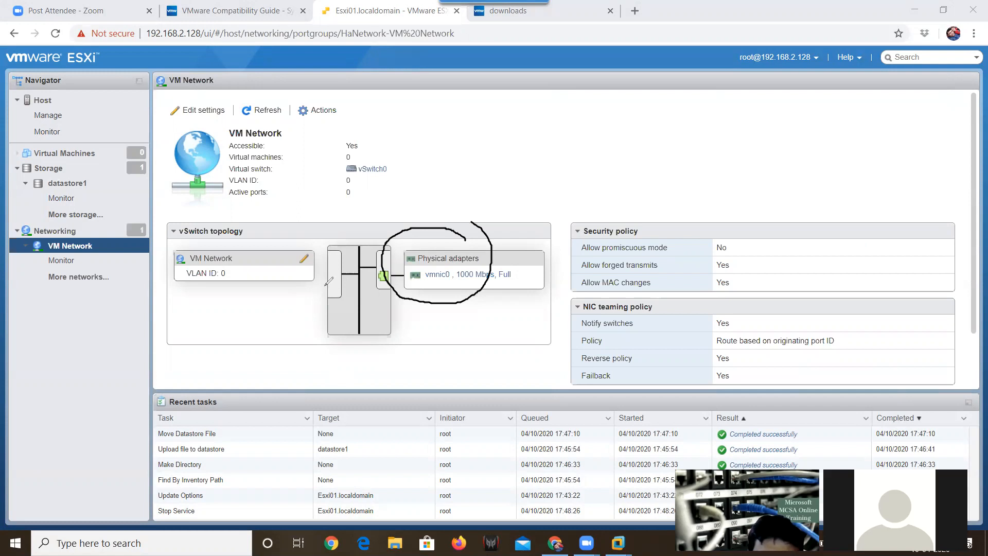
drag(333, 272, 343, 267)
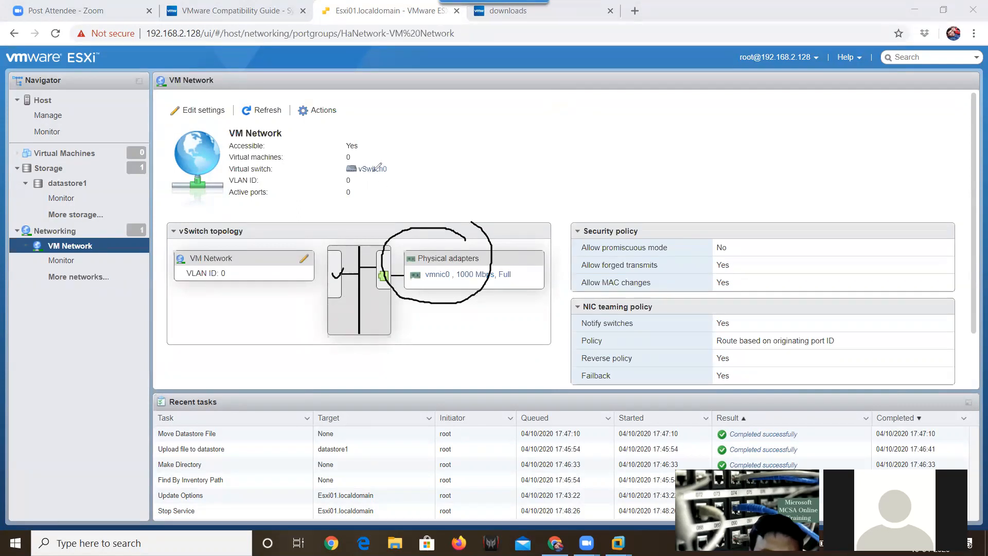
drag(389, 169, 408, 161)
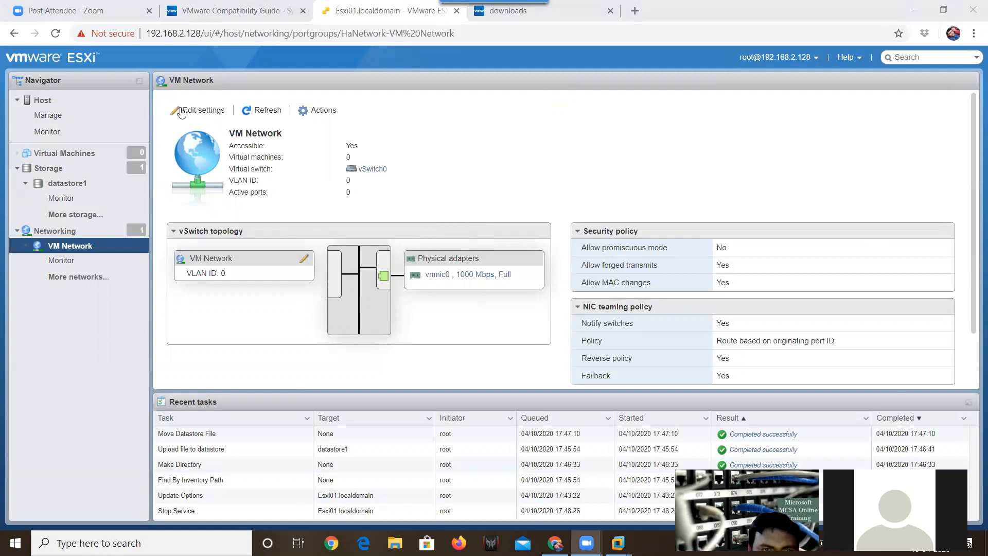
click(14, 34)
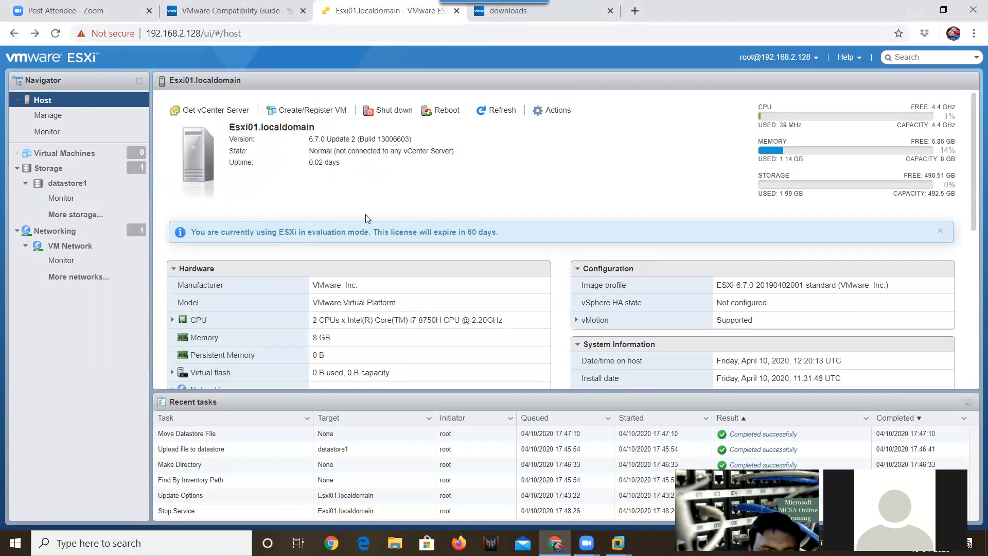
Step: Start a new virtual machine on the host, compare the creation types, and proceed with creating a new virtual machine
click(89, 153)
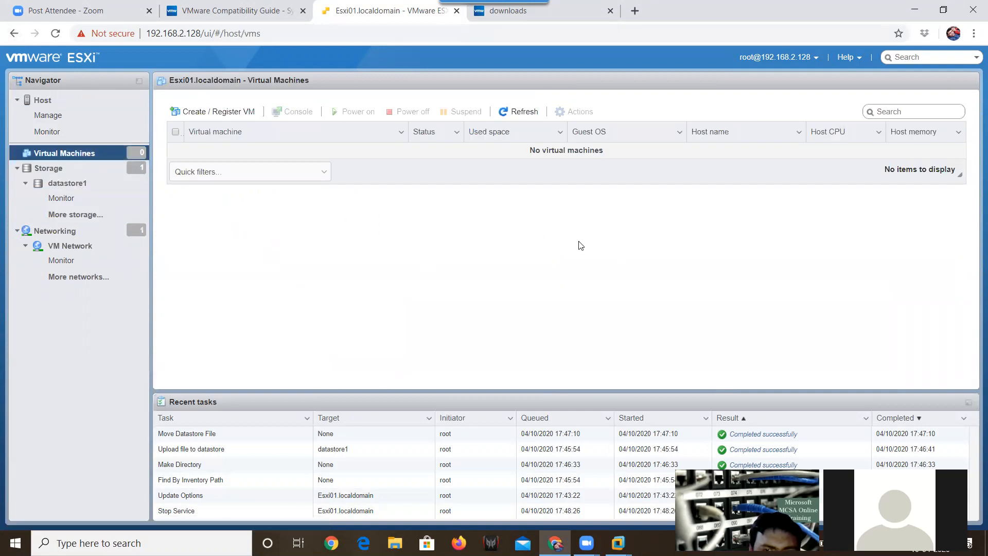
click(174, 118)
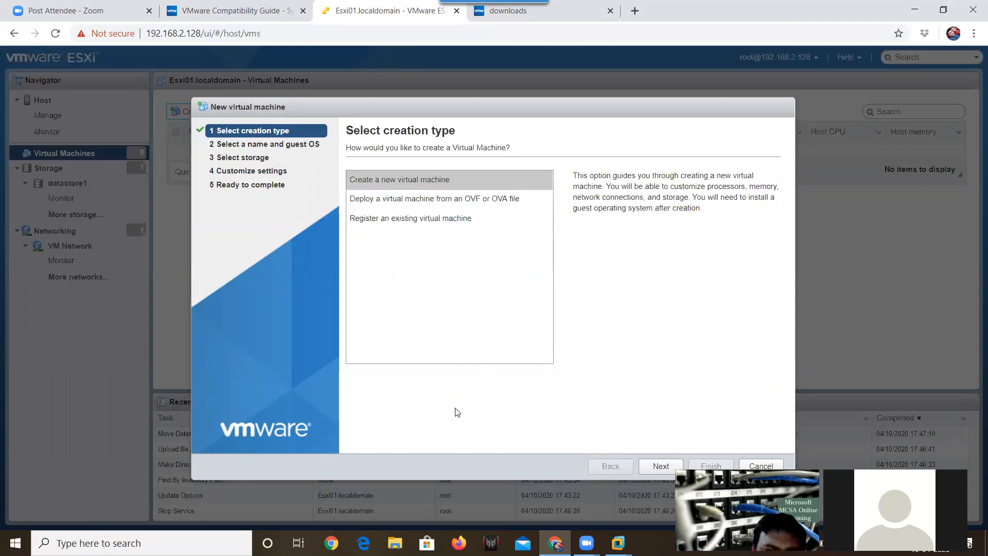
click(406, 180)
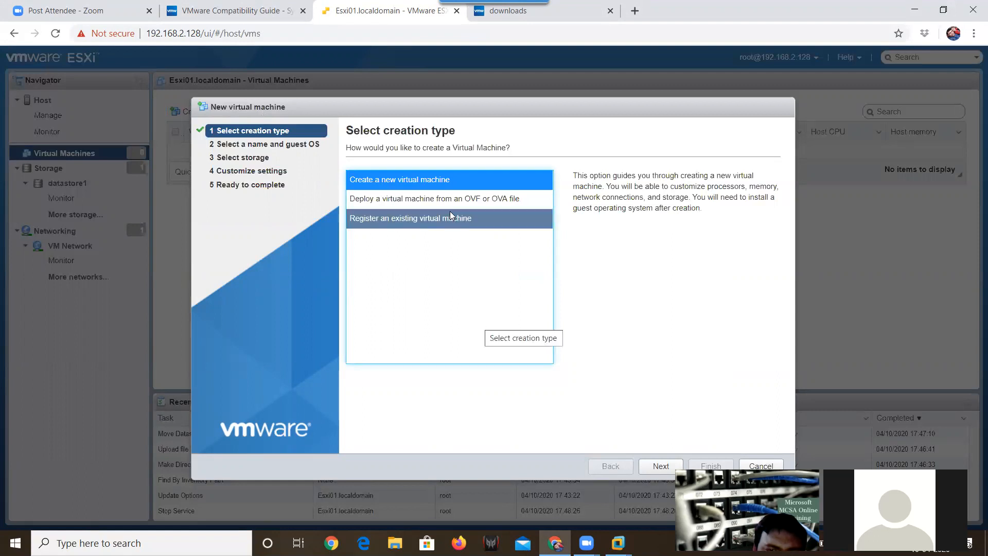
click(456, 196)
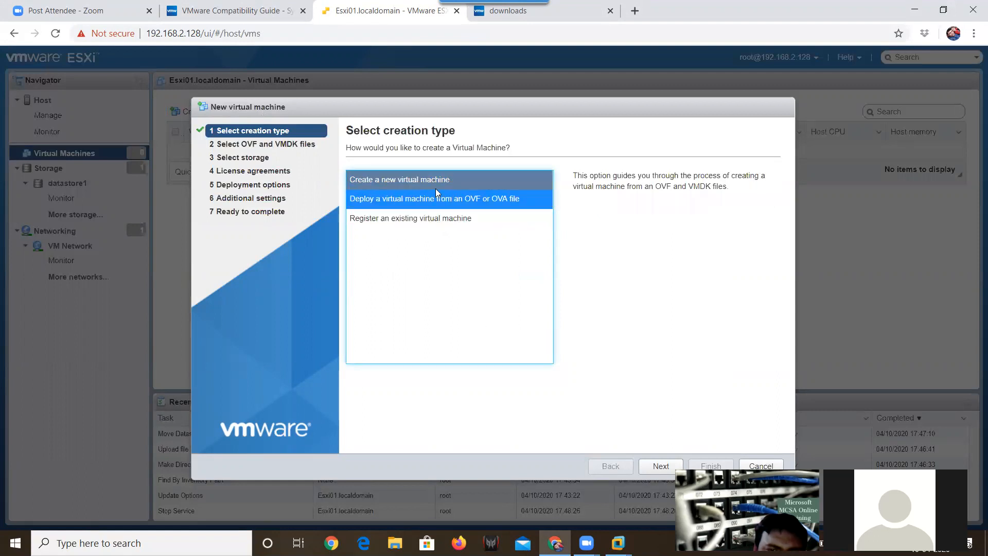
click(423, 222)
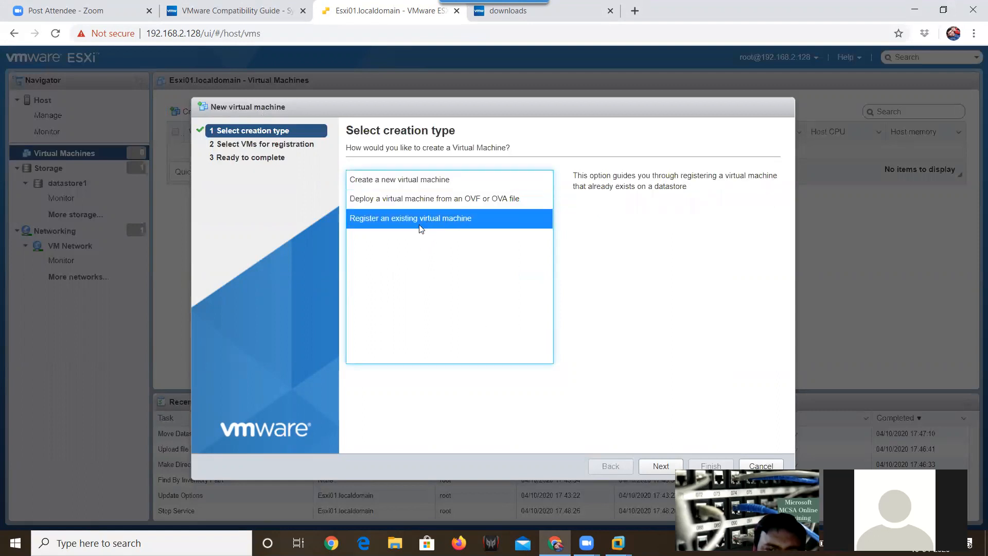
click(425, 180)
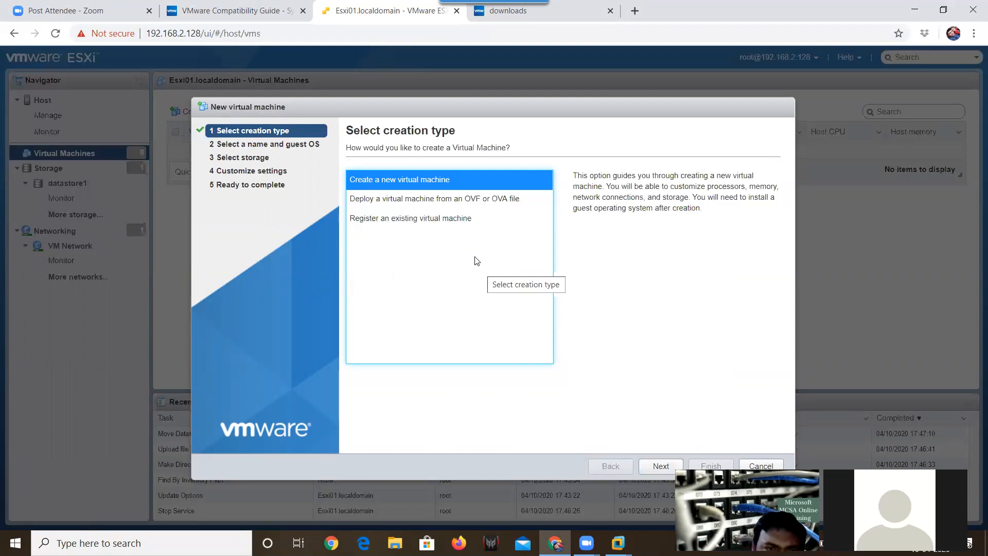
click(452, 222)
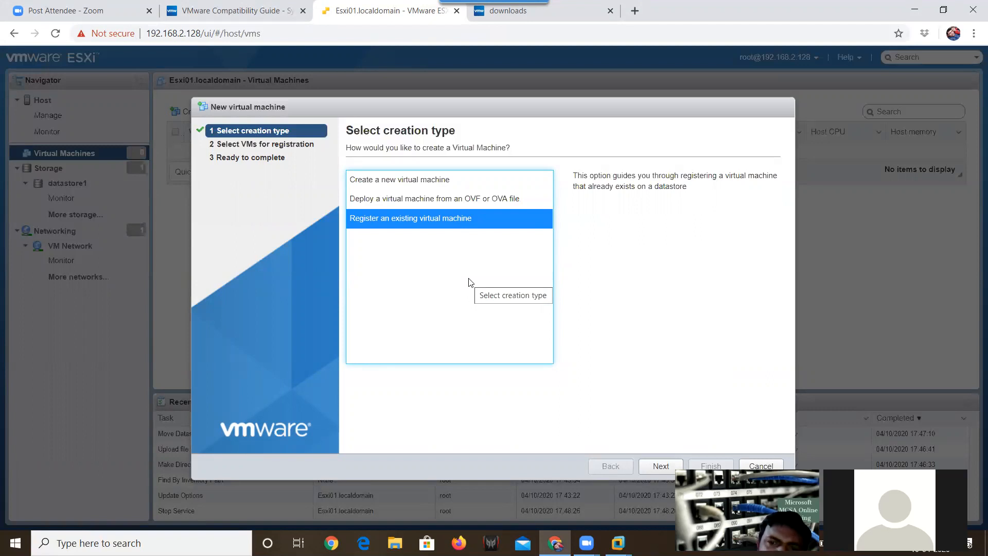
click(482, 180)
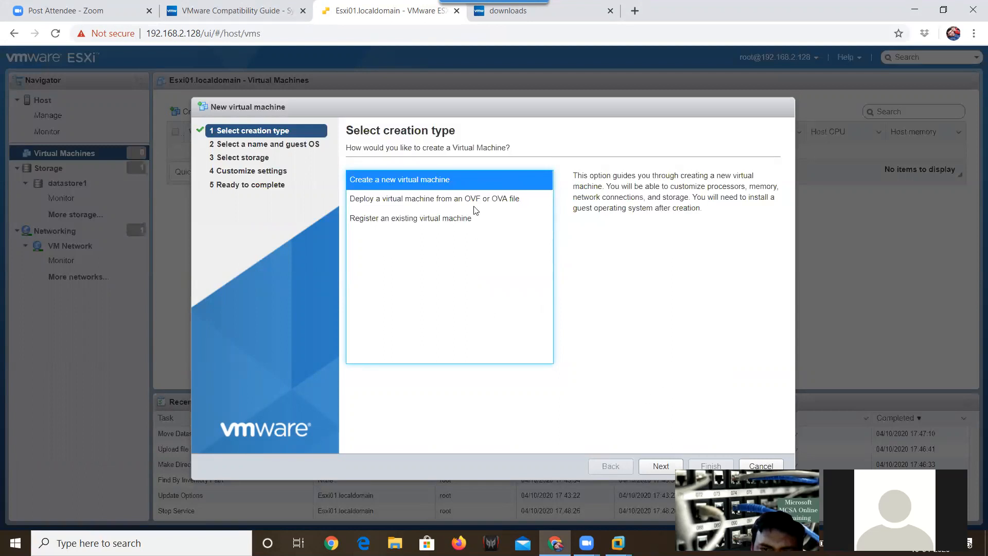
click(662, 466)
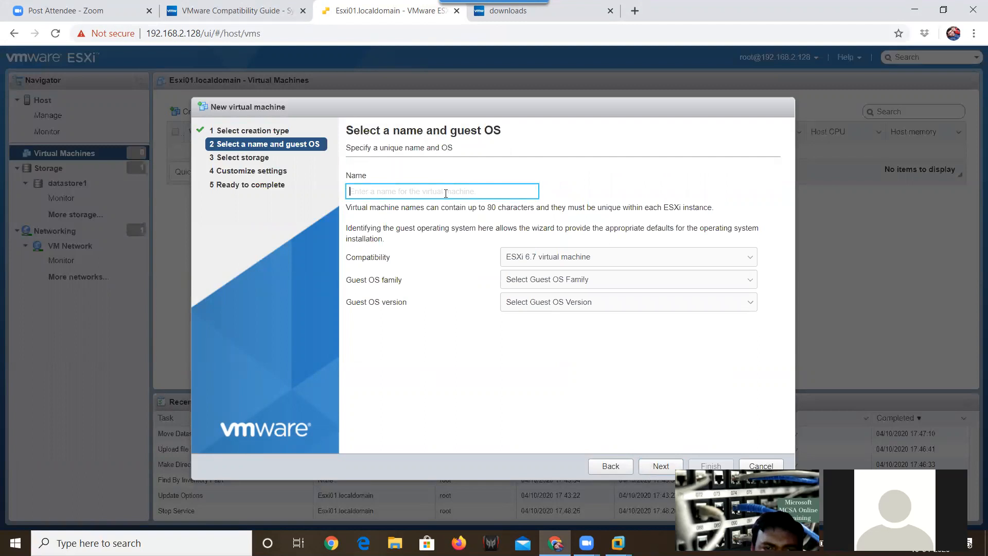
Step: Name the virtual machine xpsp2 and set its compatibility to Workstation 12 virtual machine
text(xpsp2)
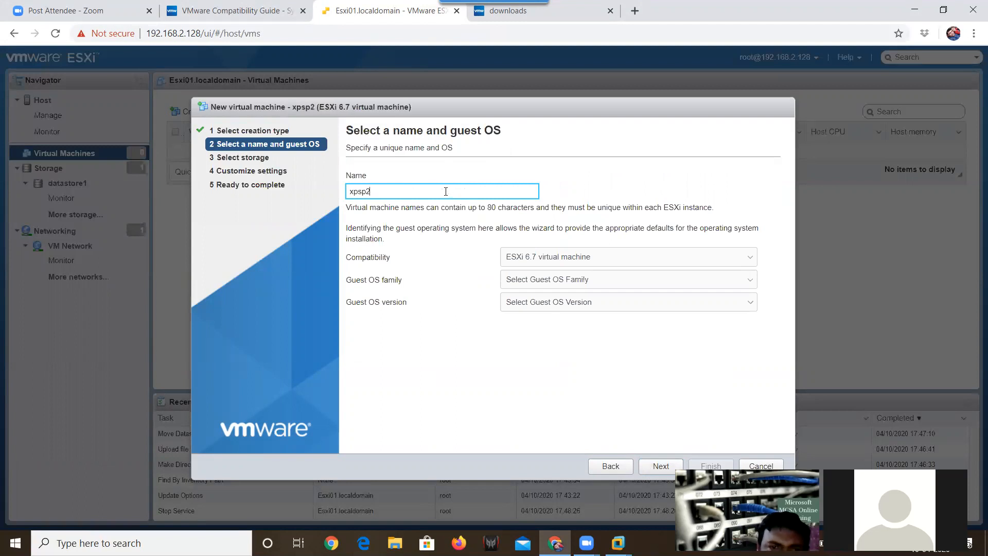
click(587, 257)
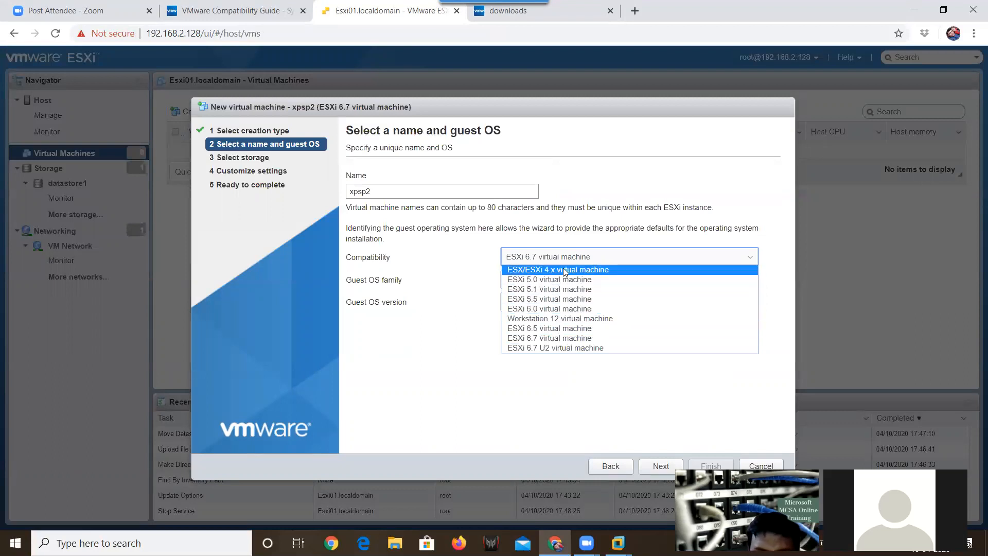
click(571, 320)
click(578, 256)
click(577, 256)
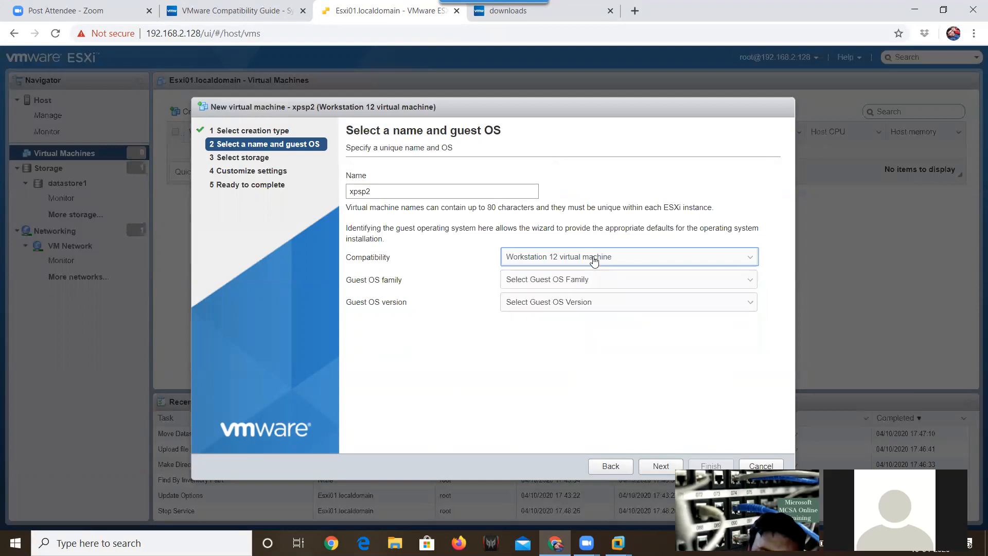
Step: Set the guest OS to Windows, version Microsoft Windows XP Professional (32-bit), and accept datastore1 as the storage
click(578, 280)
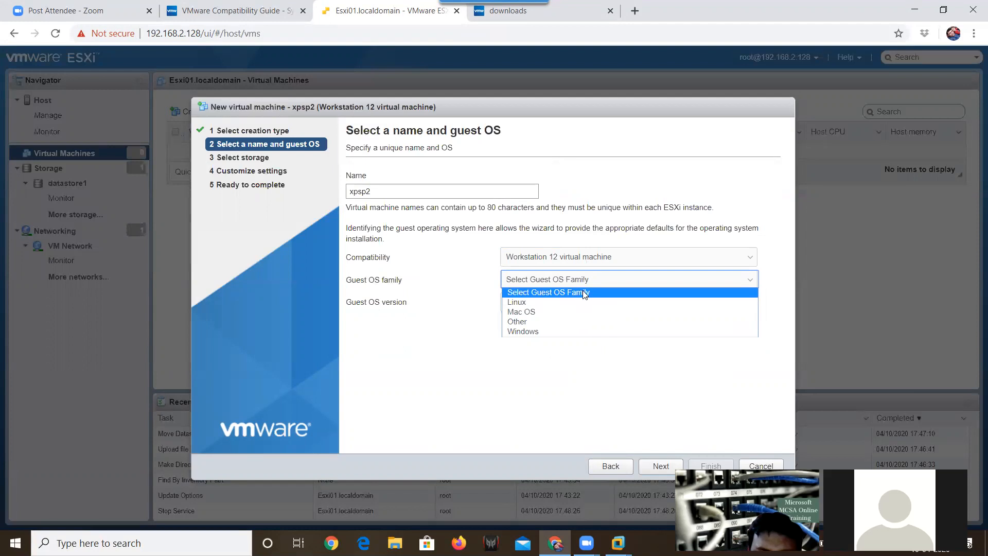
click(532, 335)
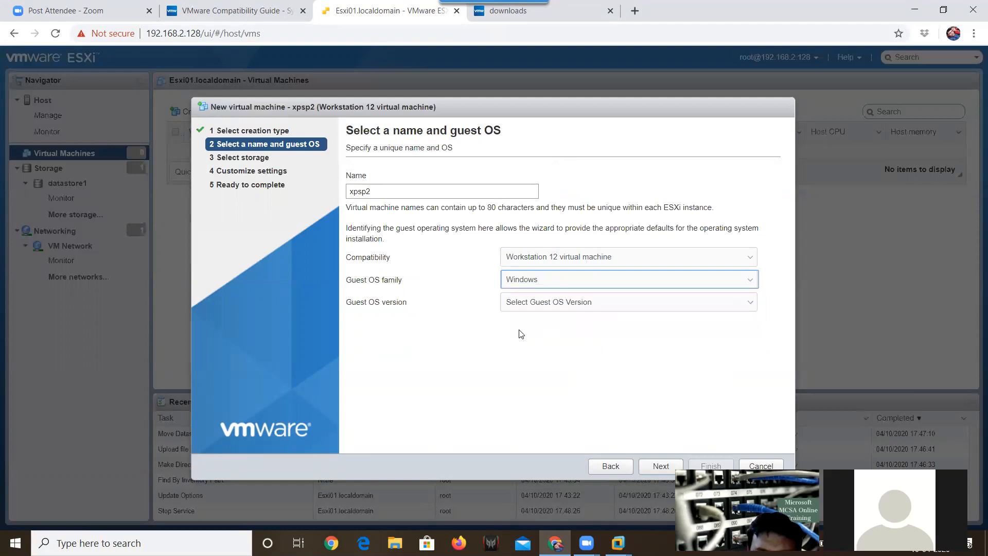
click(594, 303)
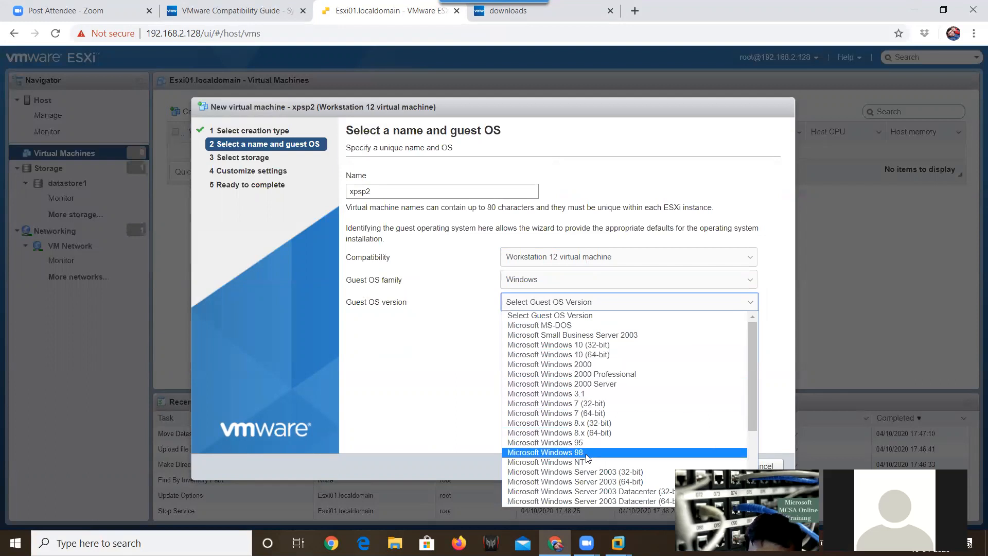
scroll(612, 378, down, 1)
scroll(612, 379, down, 3)
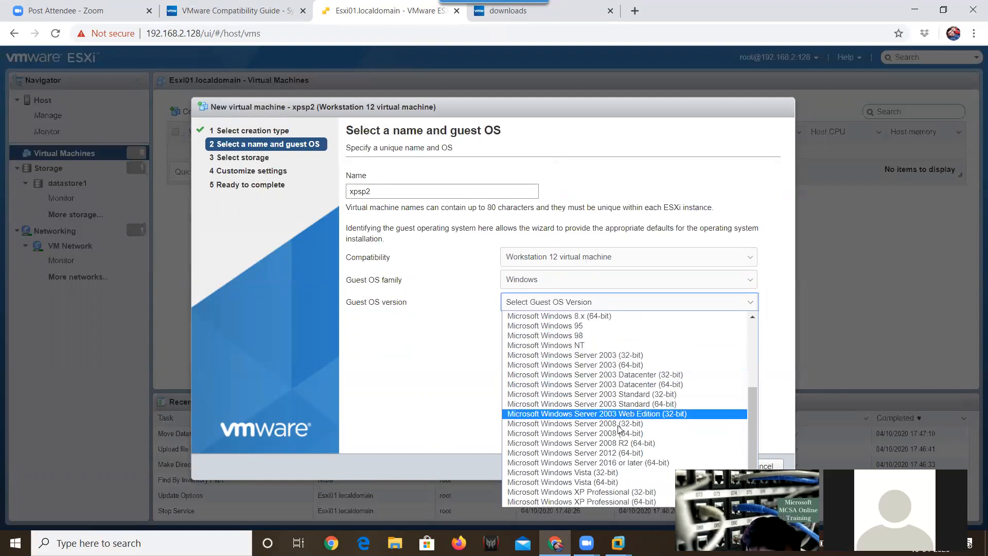
click(592, 492)
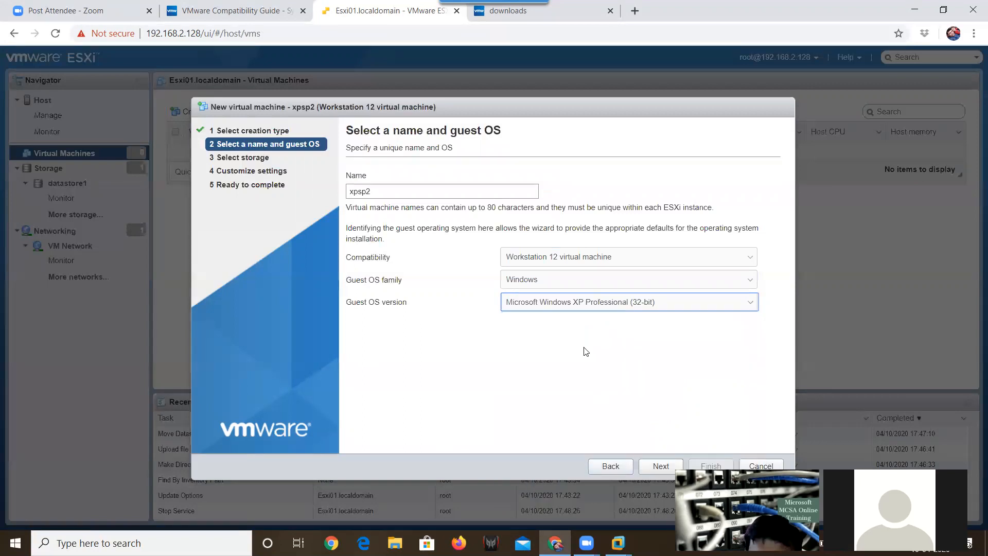
click(653, 470)
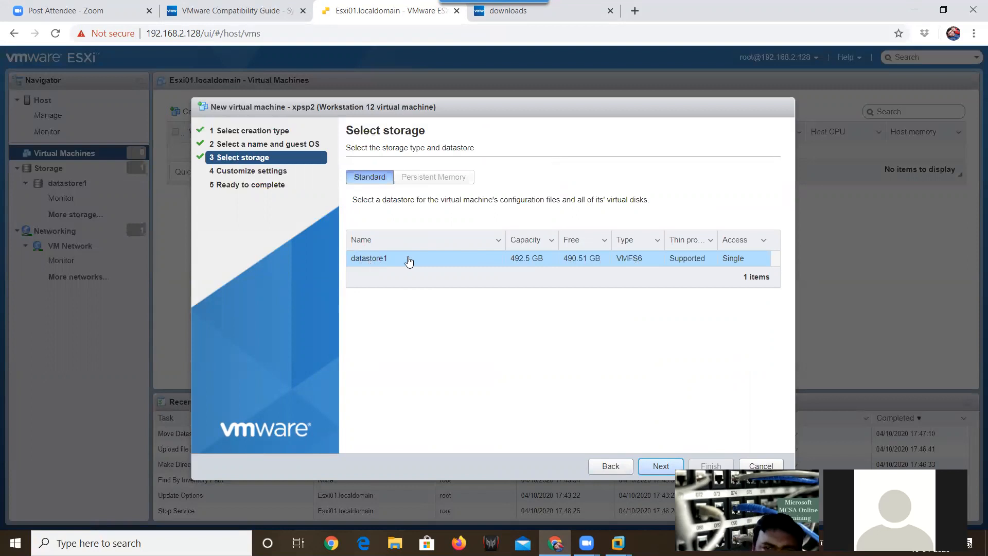
click(654, 467)
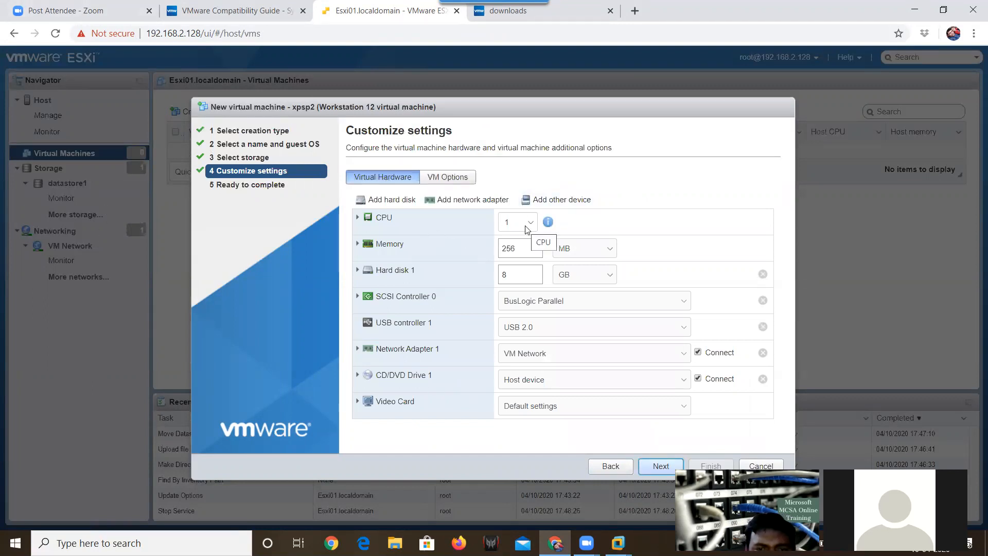
Step: Set the virtual machine's memory to 1 GB
click(519, 252)
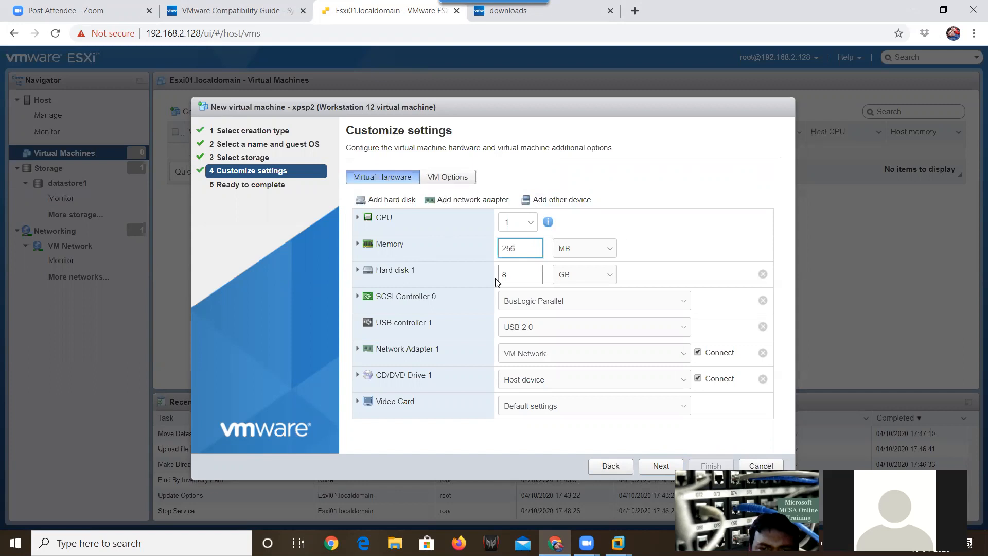
key(BackSpace)
key(BackSpace)
key(BackSpace)
text(1)
click(564, 259)
click(566, 270)
click(571, 288)
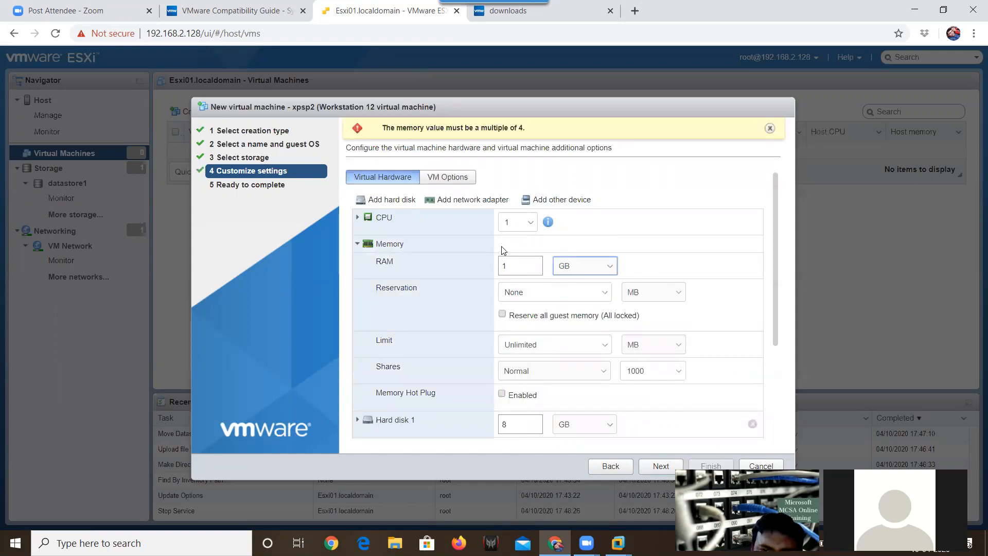
Step: Examine the available memory reservation and limit choices without changing them
drag(776, 249, 777, 272)
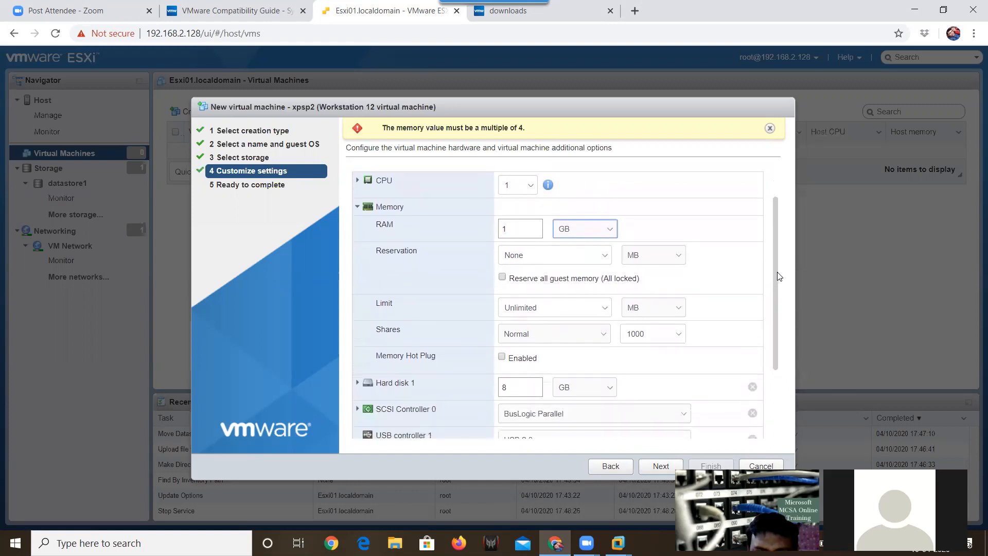
click(605, 257)
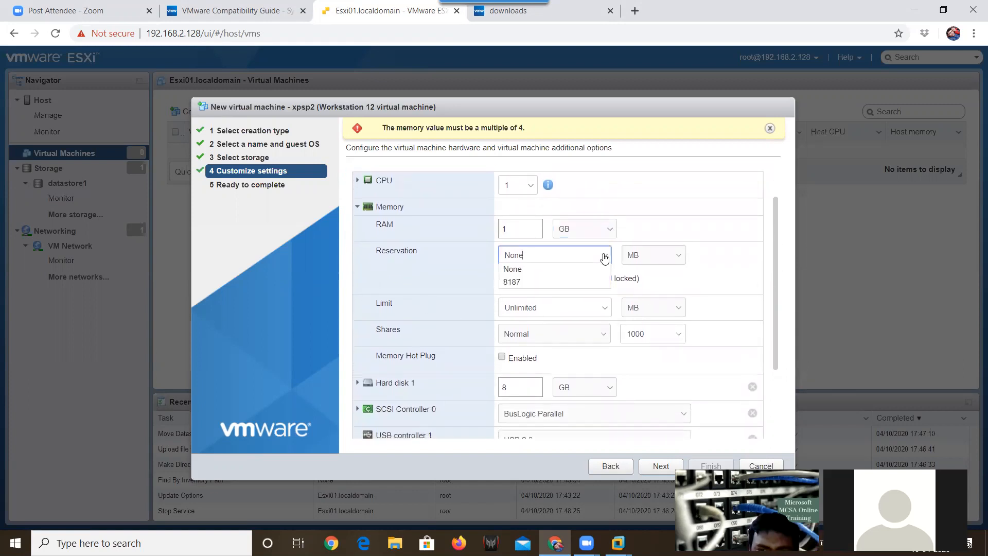
click(605, 257)
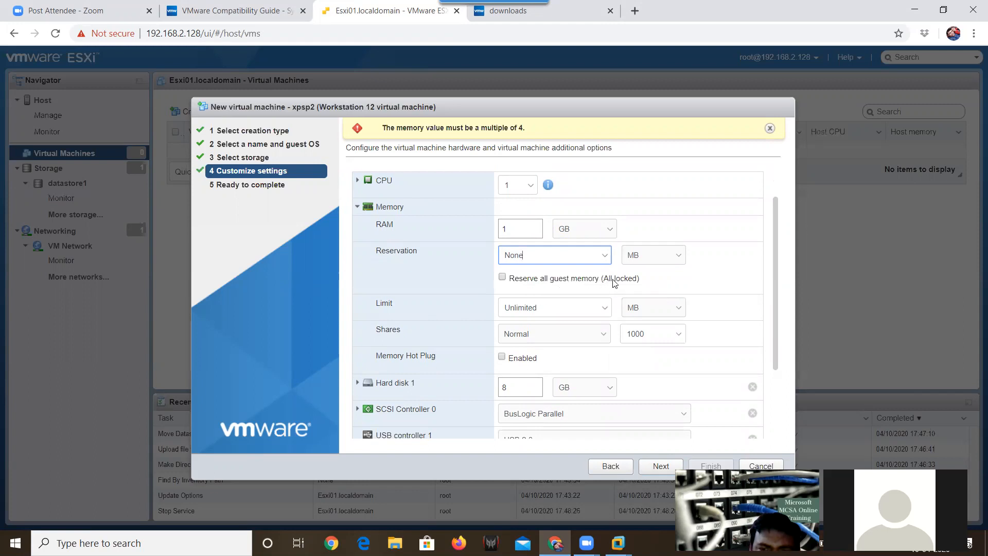
click(695, 283)
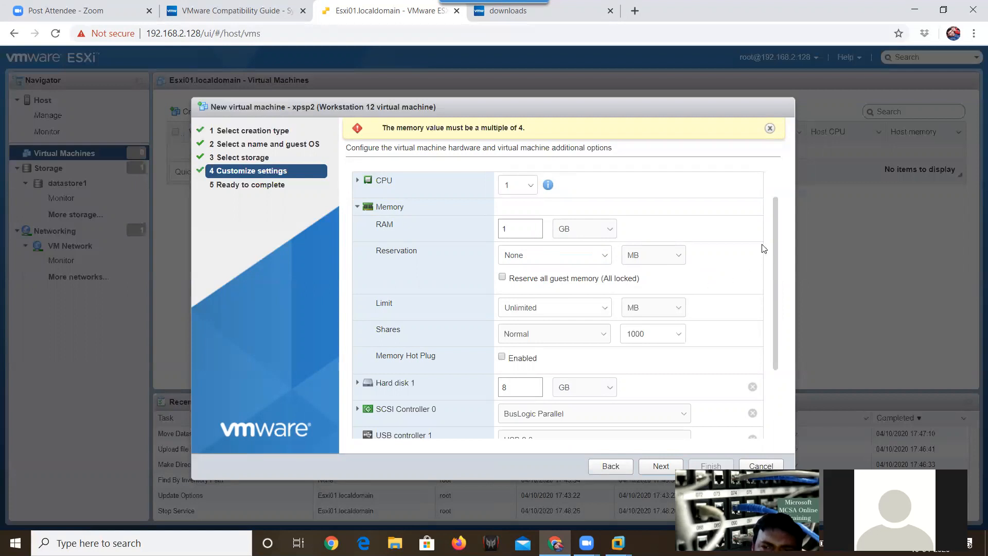
mouse_move(774, 223)
mouse_down()
mouse_move(775, 258)
mouse_move(775, 224)
mouse_up()
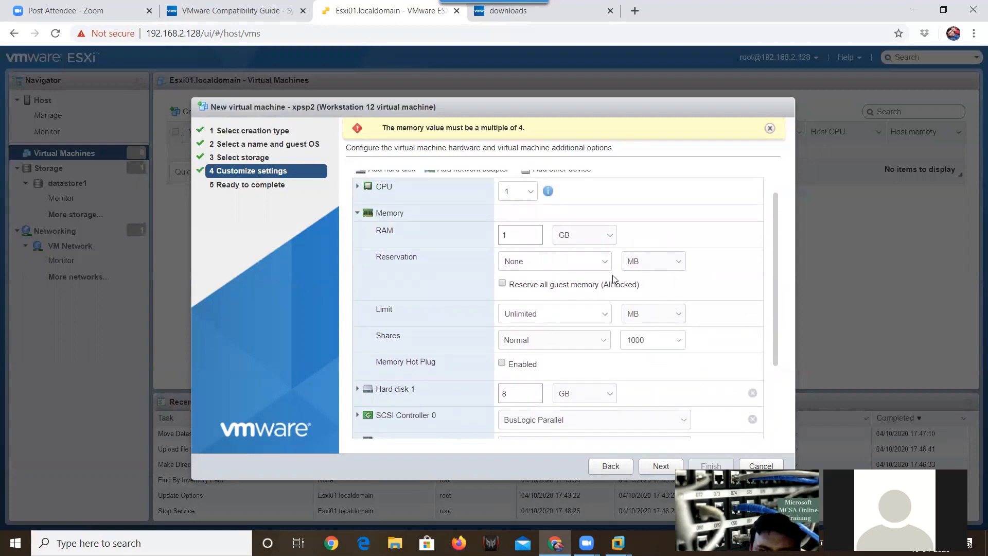
click(606, 315)
click(605, 315)
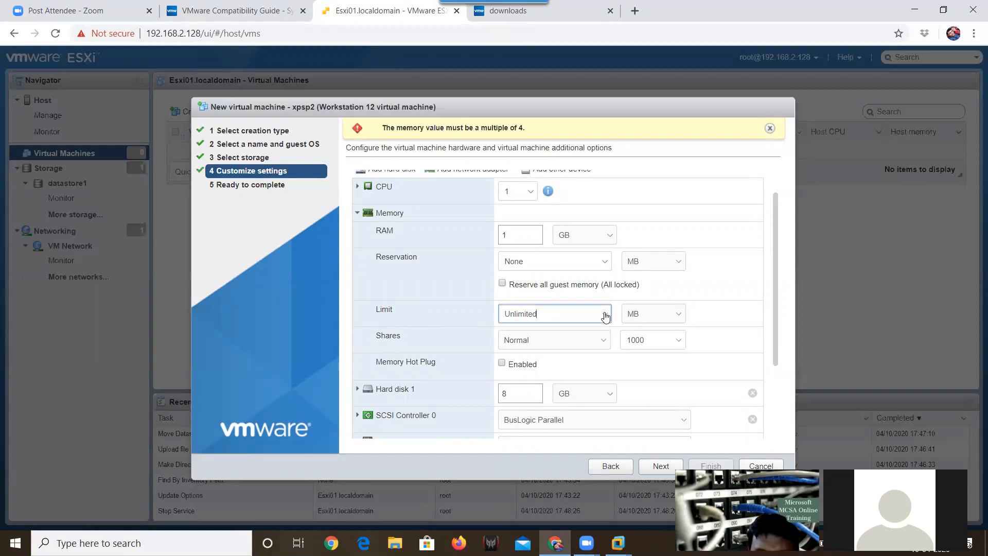
click(712, 280)
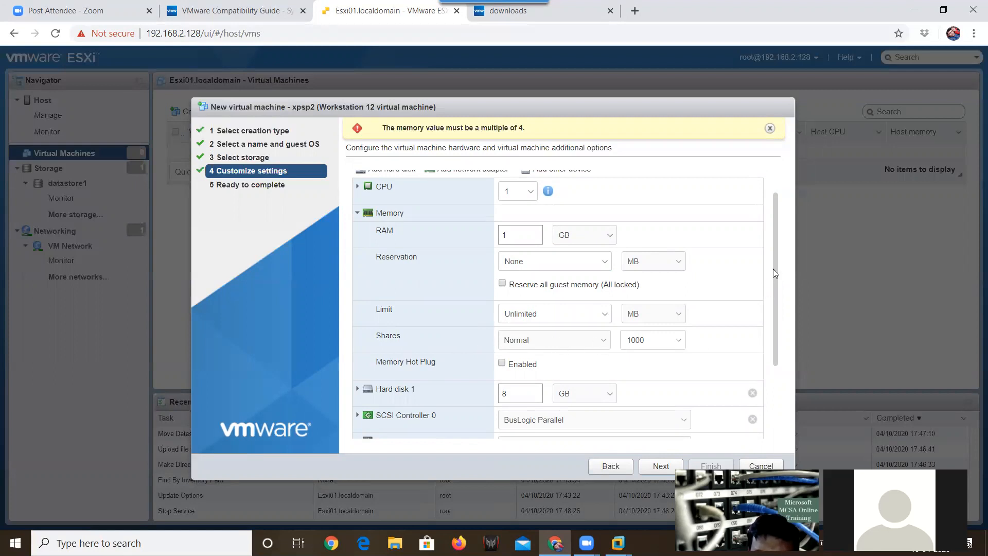
Step: Enable Memory Hot Plug and set the size of Hard disk 1 to 10 GB
scroll(772, 269, down, 3)
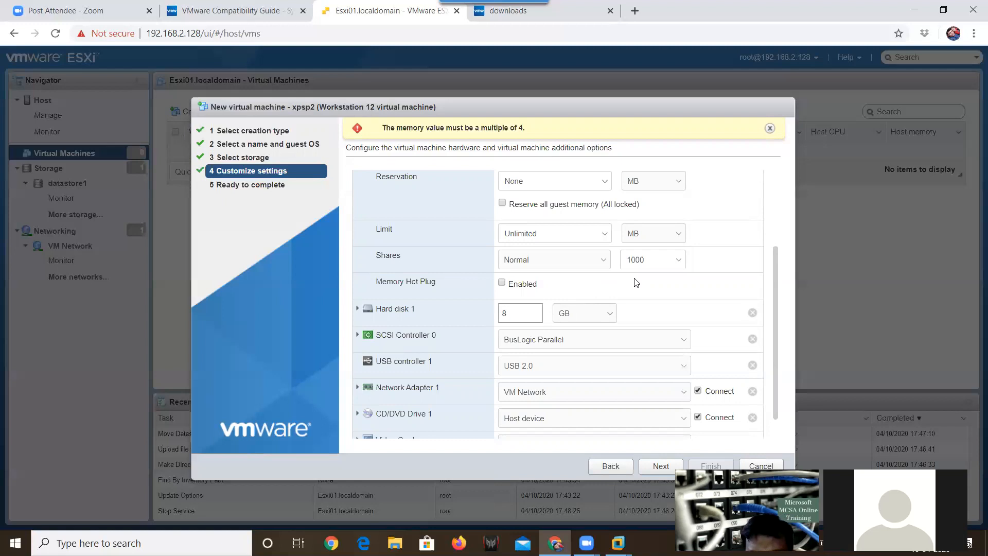
scroll(637, 282, down, 1)
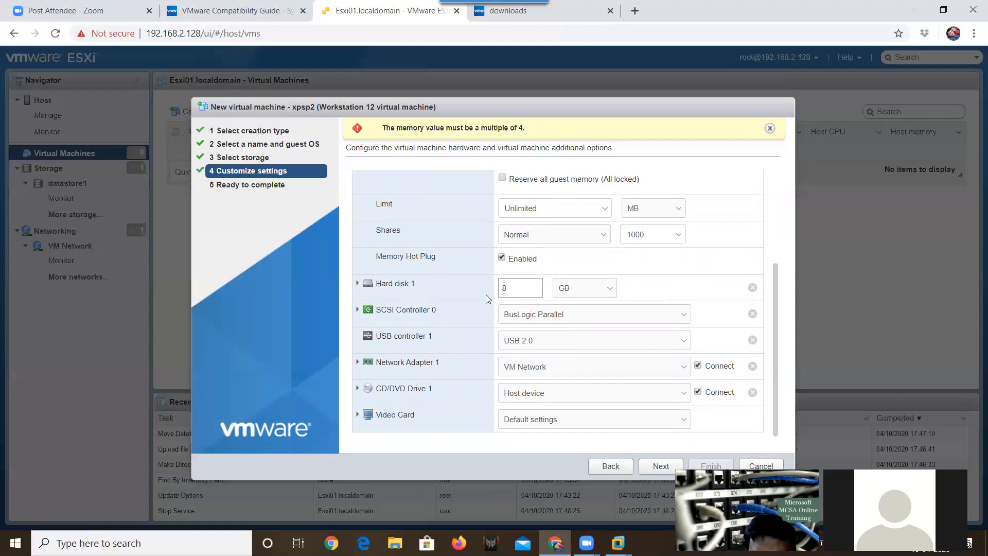
click(523, 286)
key(BackSpace)
text(10)
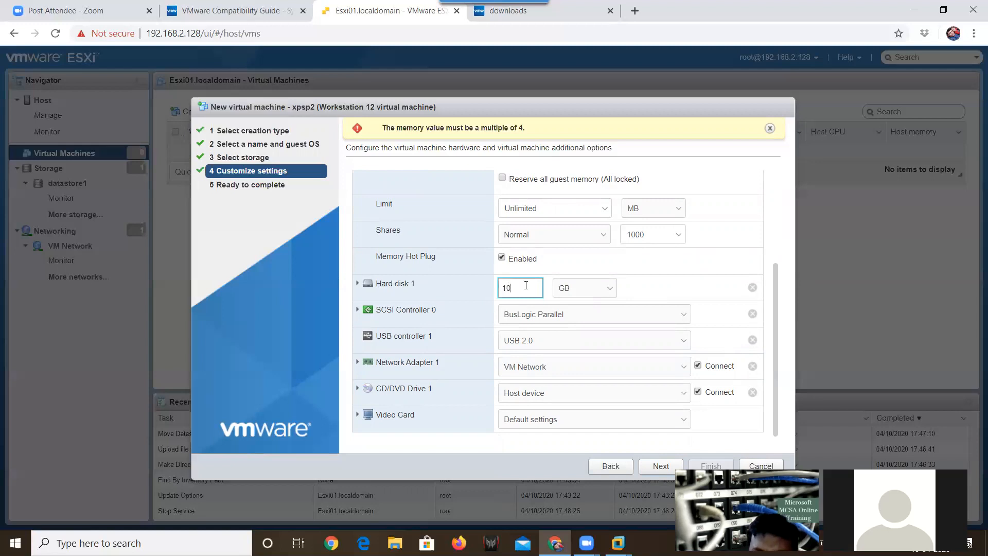
click(659, 290)
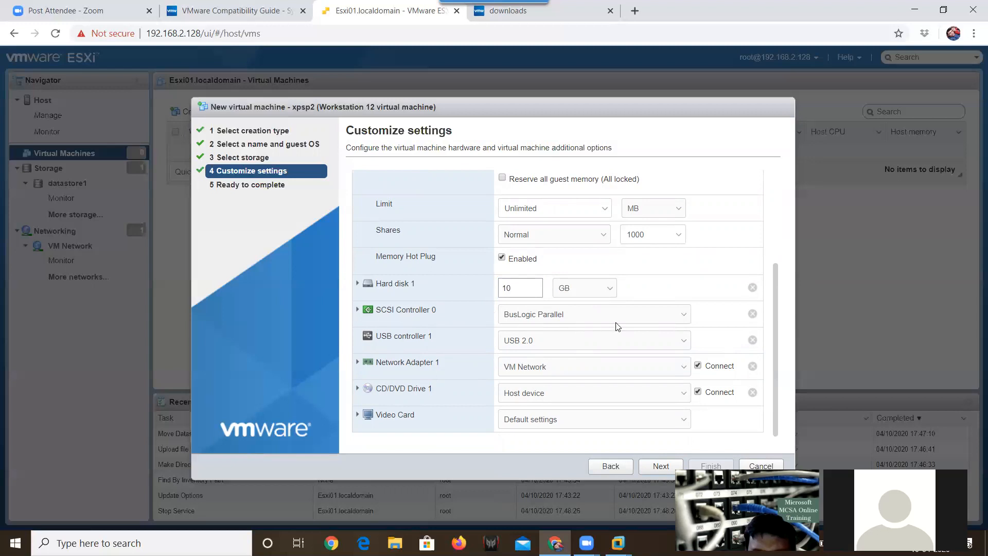
Step: Change the type of SCSI Controller 0 to LSI Logic SAS
click(567, 314)
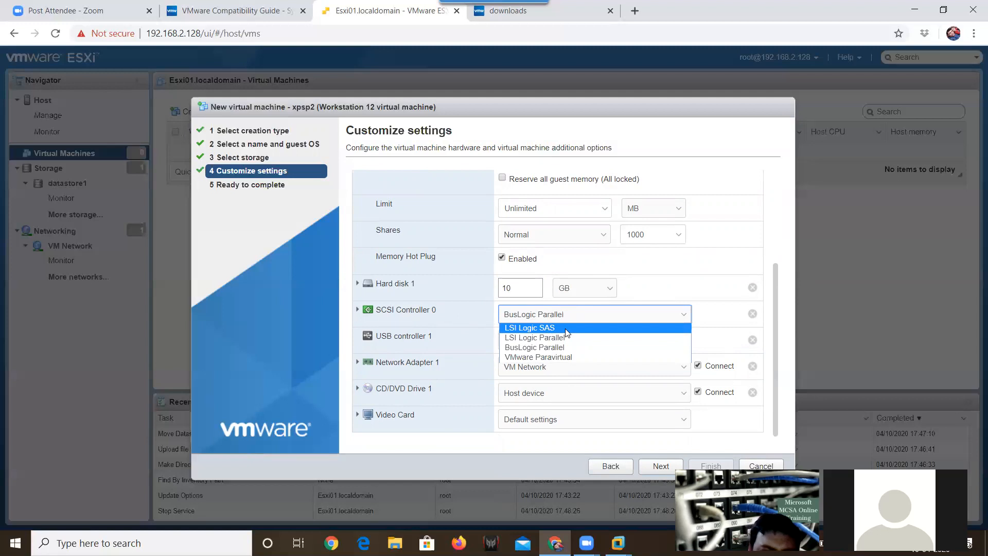
click(546, 329)
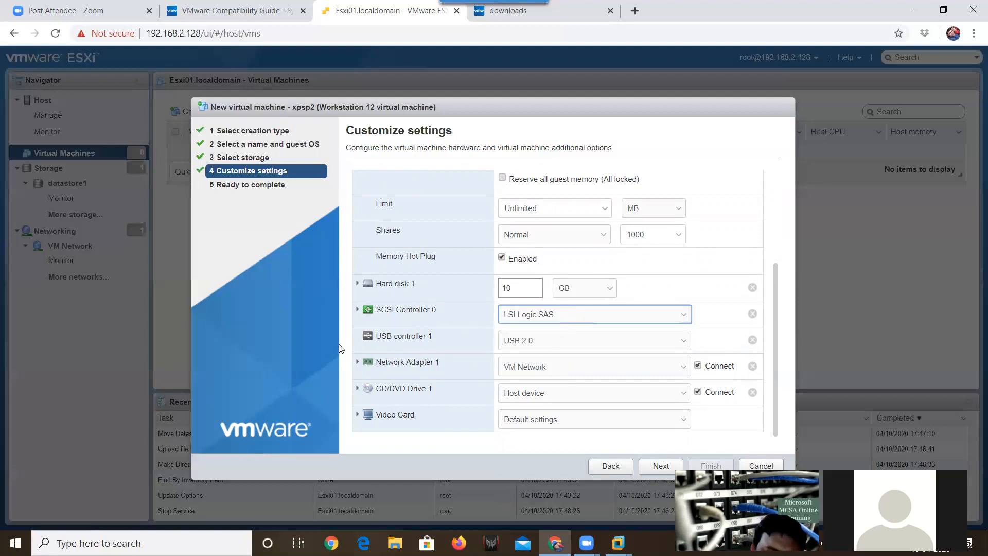
Step: Switch USB controller 1 to USB 3.0 and return it to USB 2.0
click(582, 340)
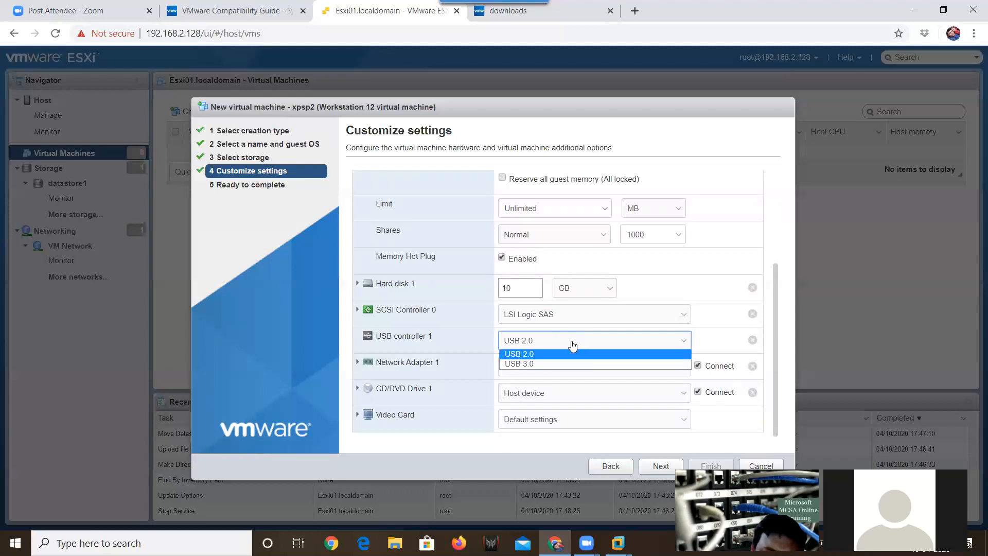
click(519, 363)
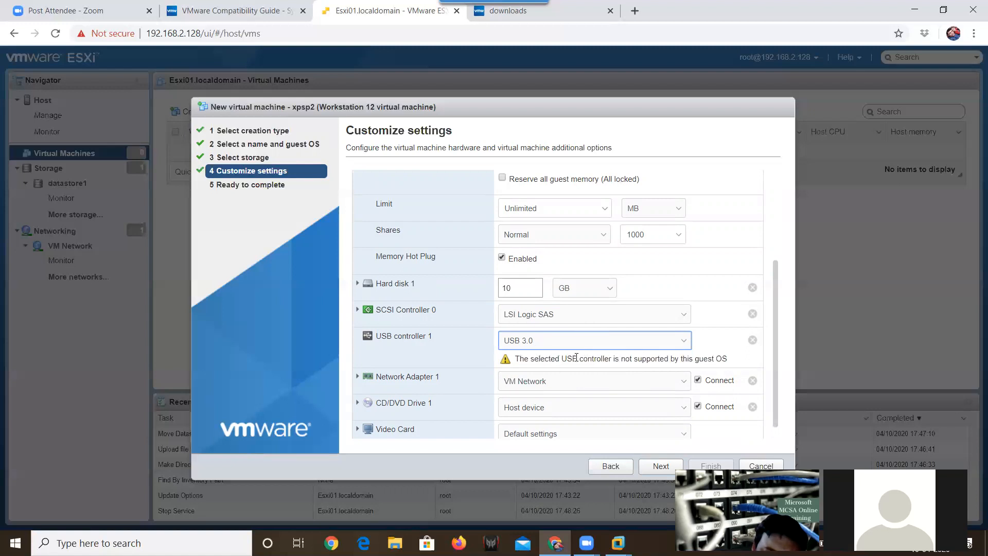
click(598, 344)
click(594, 352)
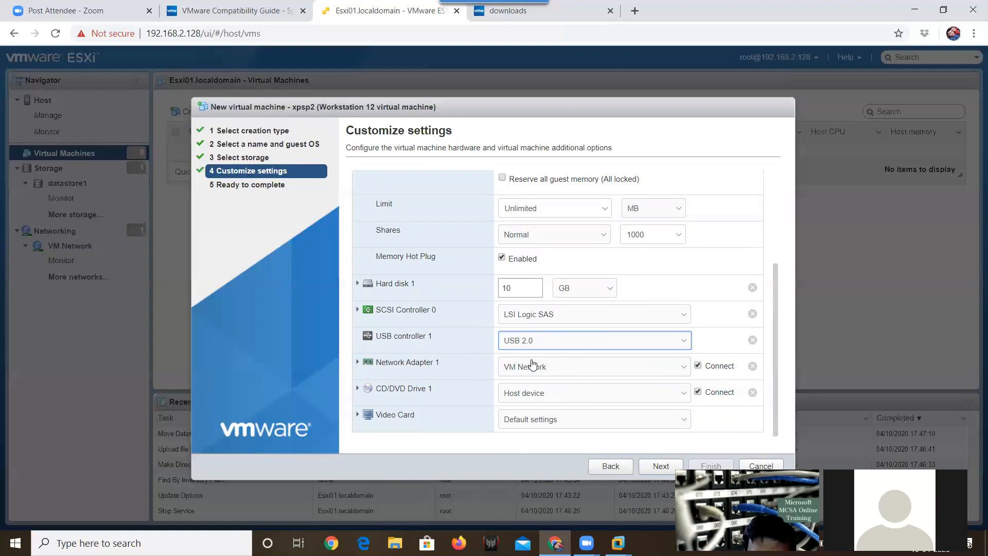
Step: Keep Network Adapter 1 on VM Network and set its adapter type to E1000
click(607, 366)
click(607, 377)
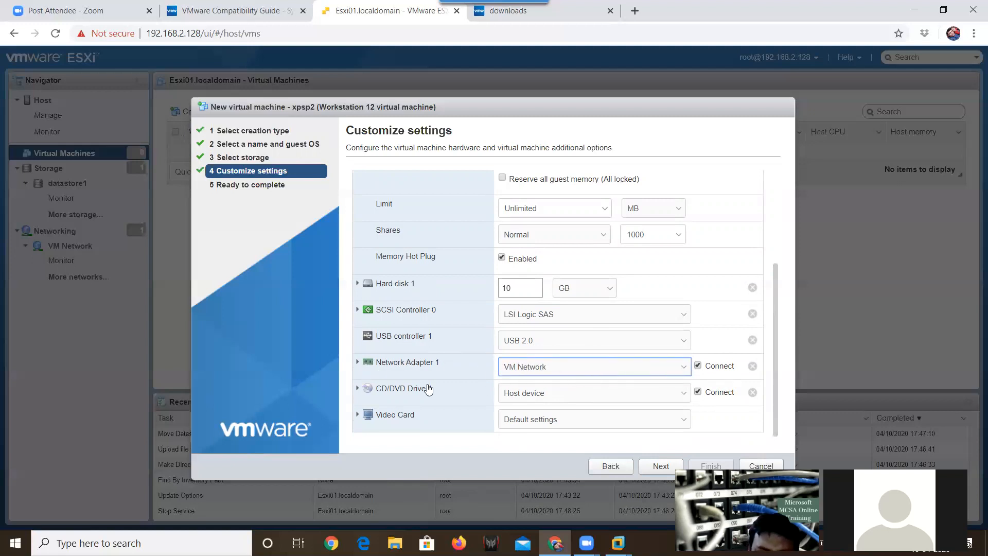
click(357, 363)
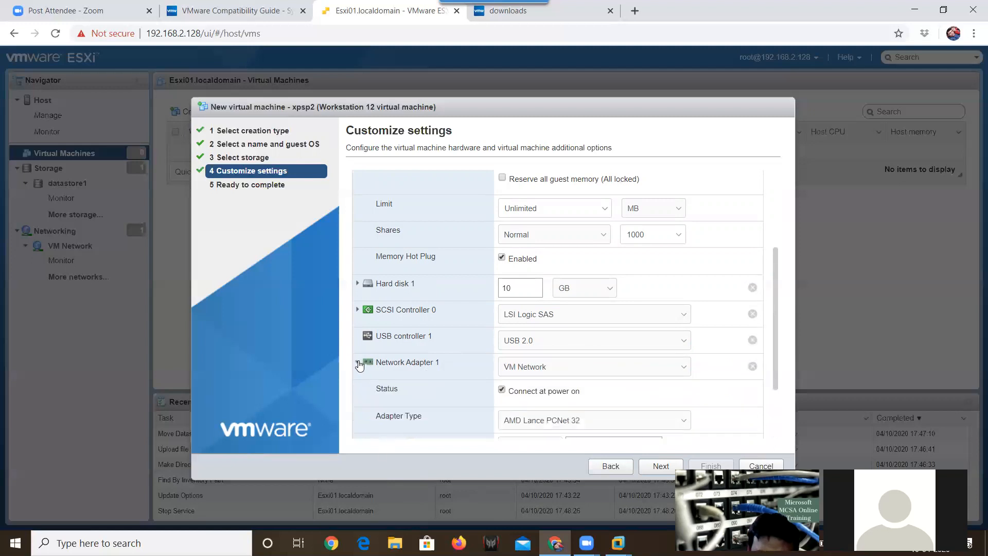
scroll(674, 368, down, 2)
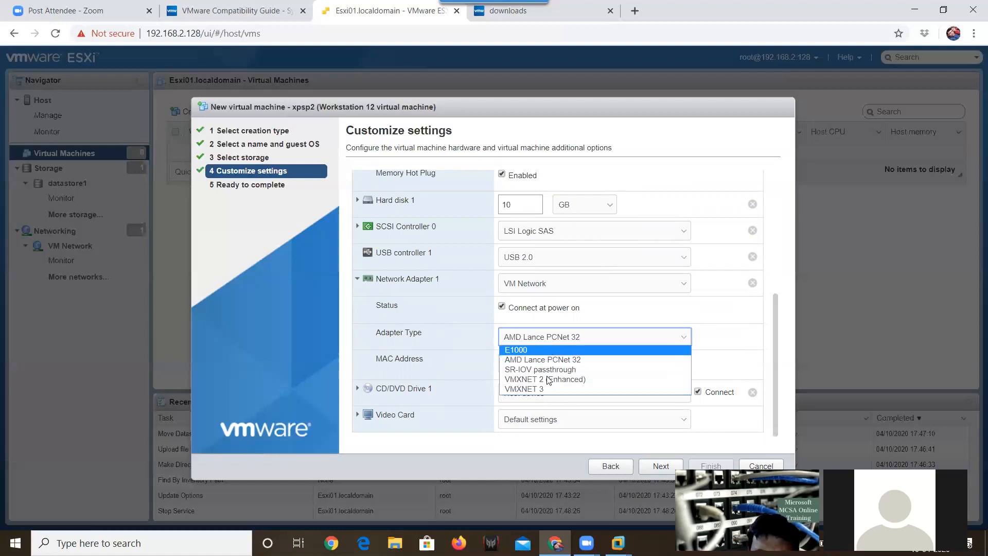
click(464, 335)
click(561, 336)
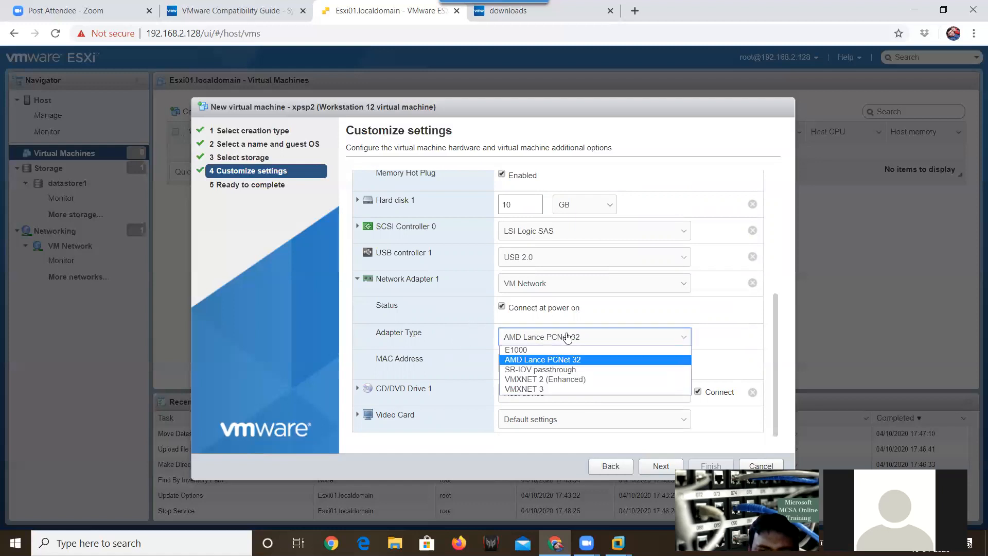
click(425, 336)
click(518, 337)
click(523, 349)
Step: Examine the adapter types offered for Network Adapter 1 without changing the selection
click(538, 338)
click(538, 337)
click(538, 337)
click(538, 337)
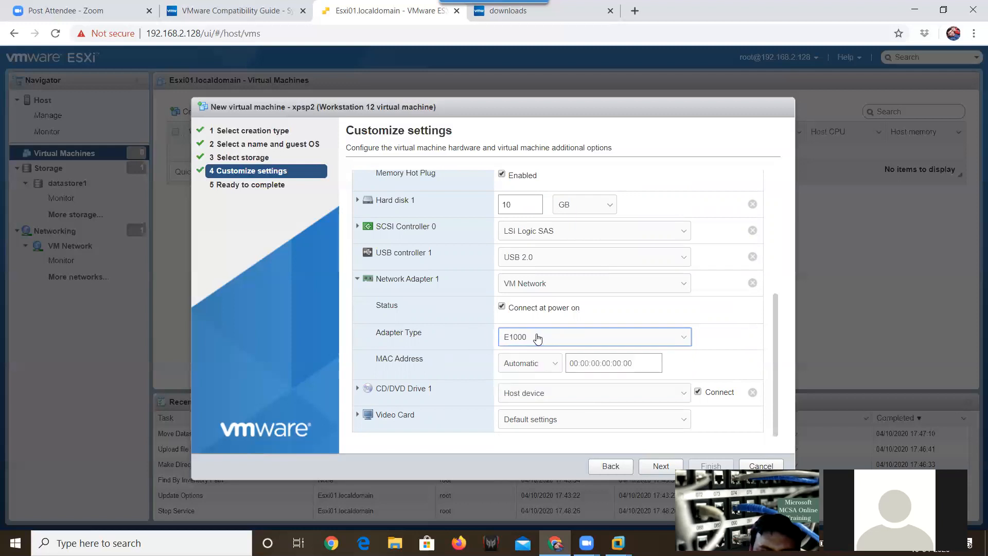
click(537, 338)
click(537, 337)
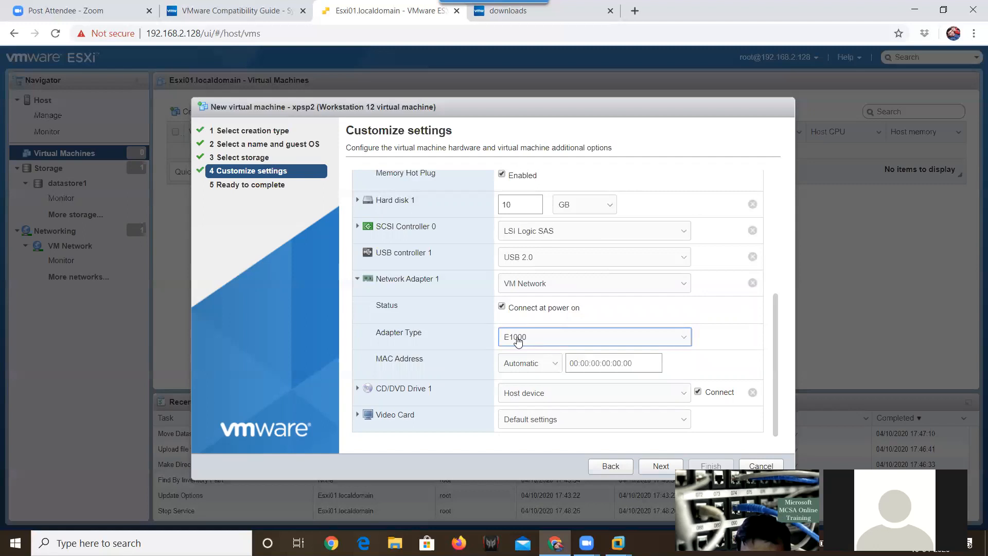
click(531, 338)
click(532, 338)
click(532, 338)
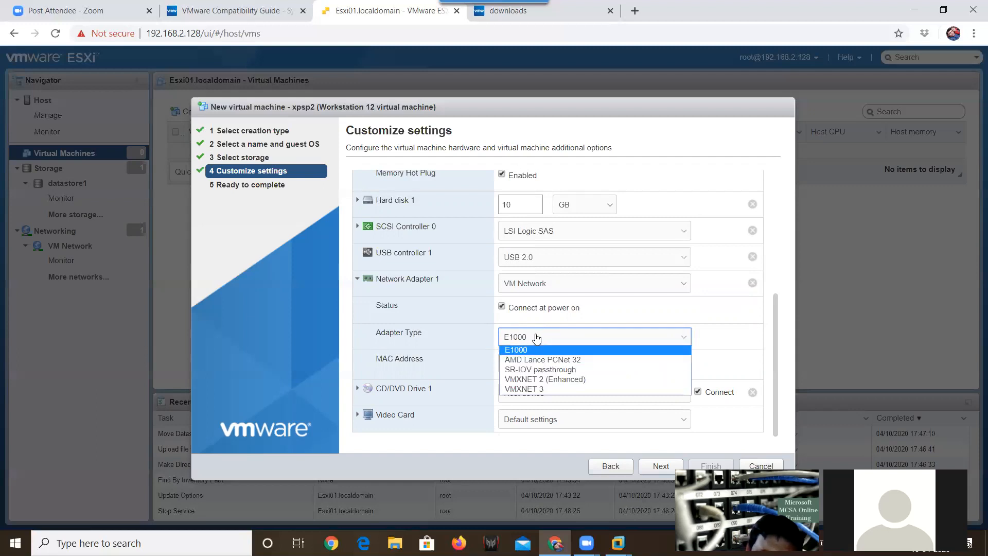
click(537, 338)
click(537, 338)
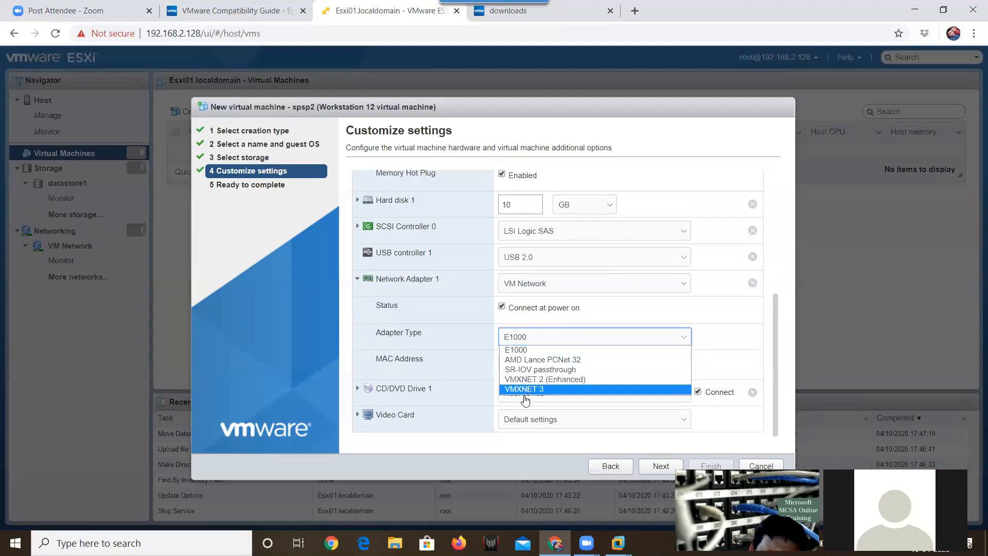
click(570, 323)
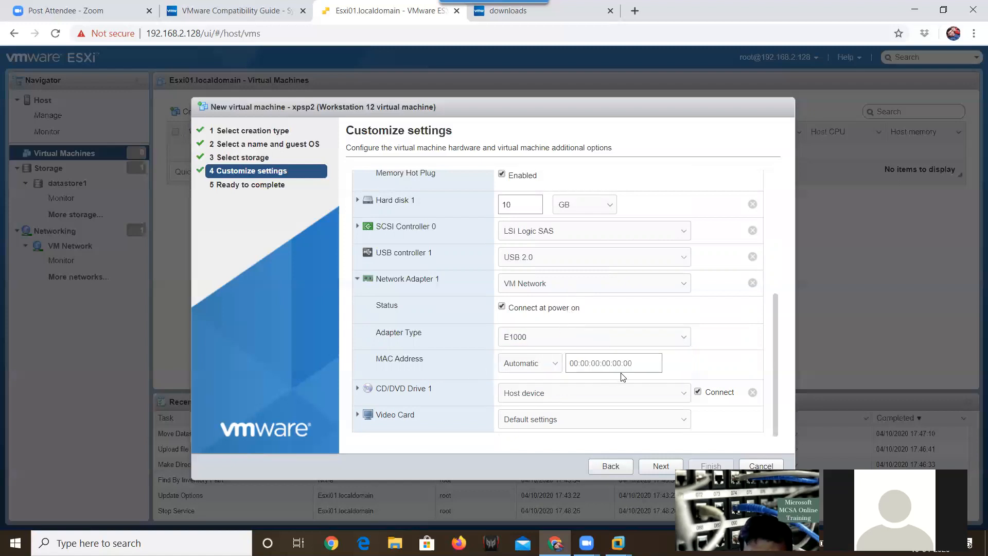
Step: Try a manual MAC address for Network Adapter 1, return it to Automatic, and collapse the adapter's details
click(645, 363)
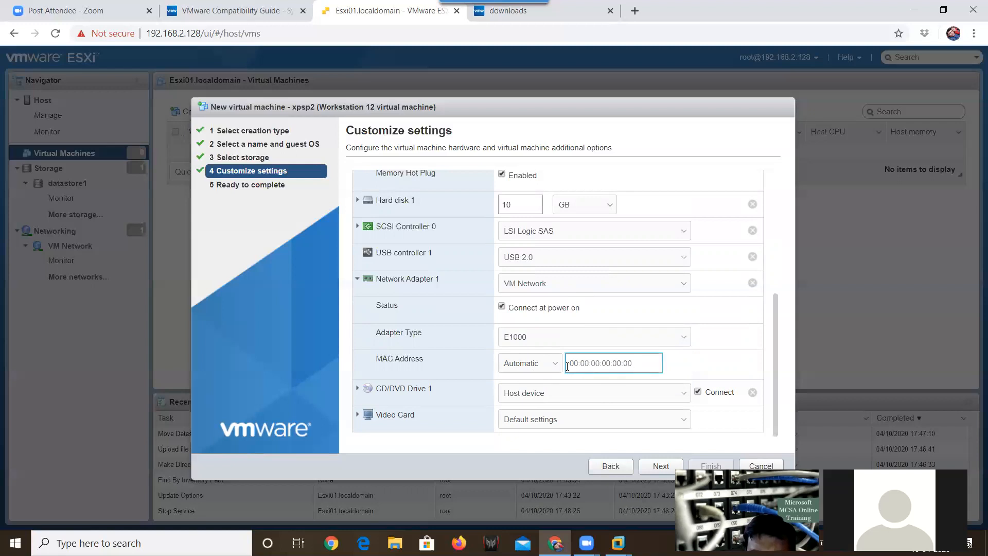
click(552, 364)
click(551, 364)
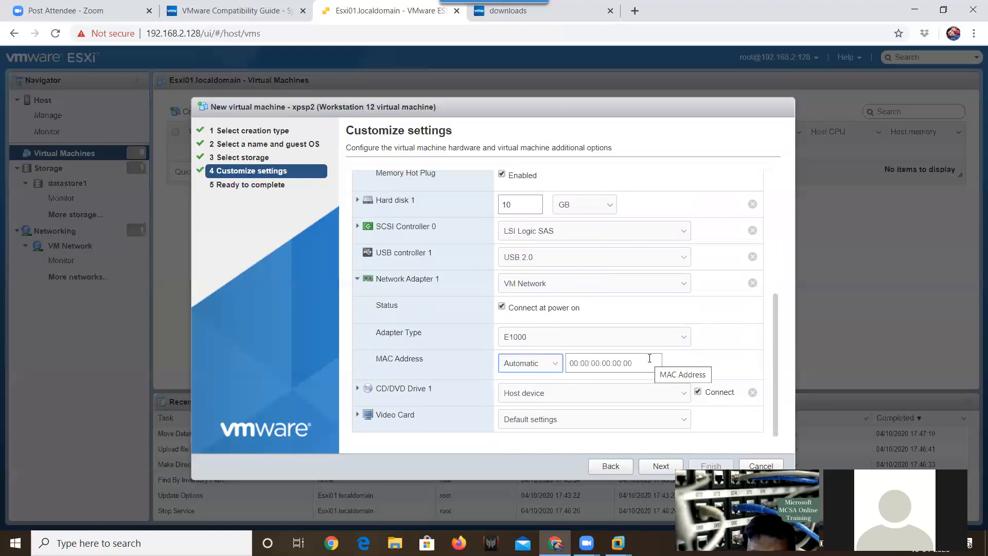
click(555, 367)
click(553, 385)
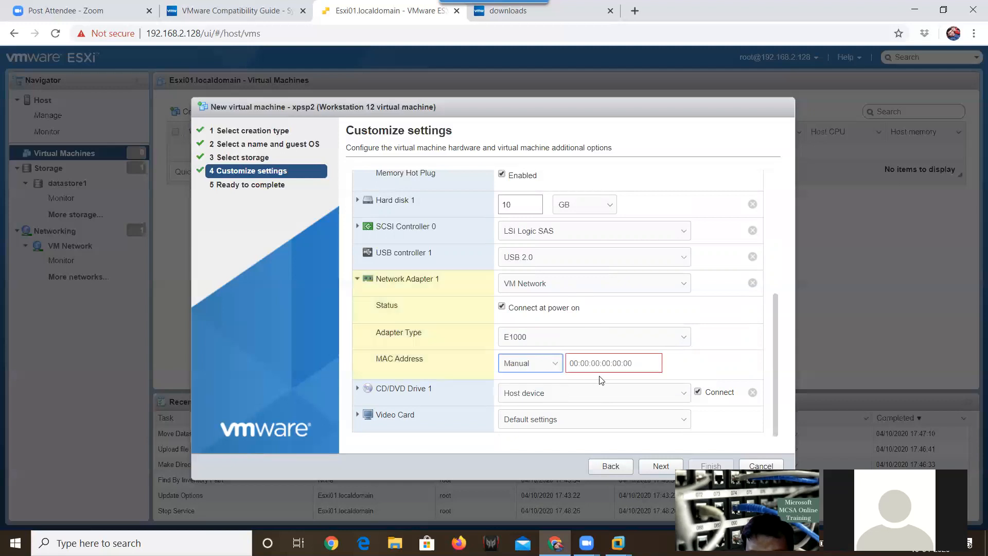
click(641, 365)
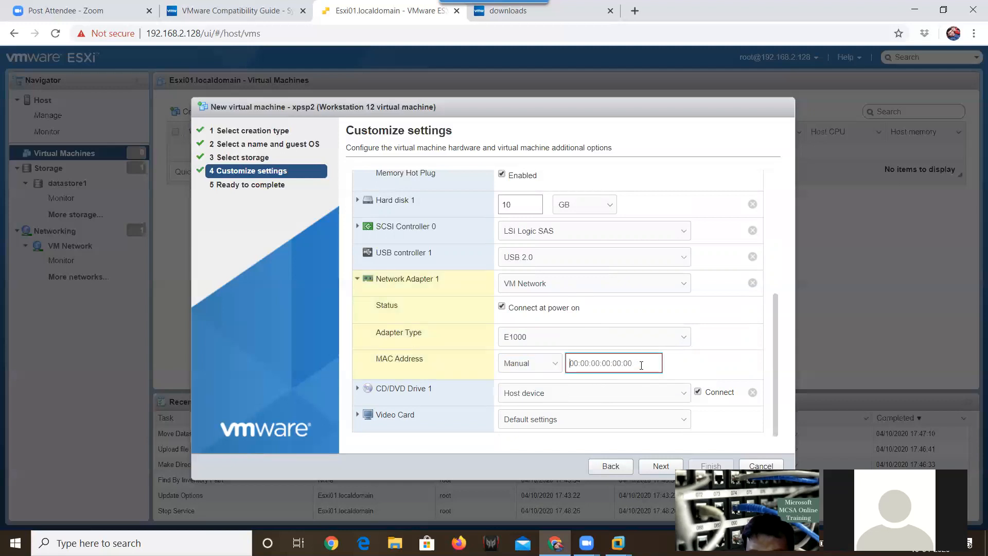
click(533, 366)
click(532, 379)
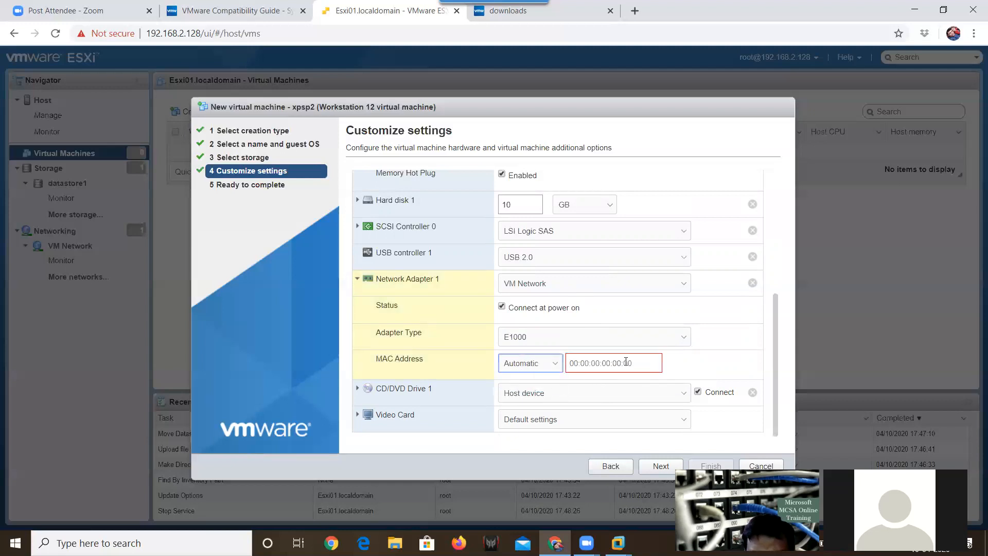
click(358, 279)
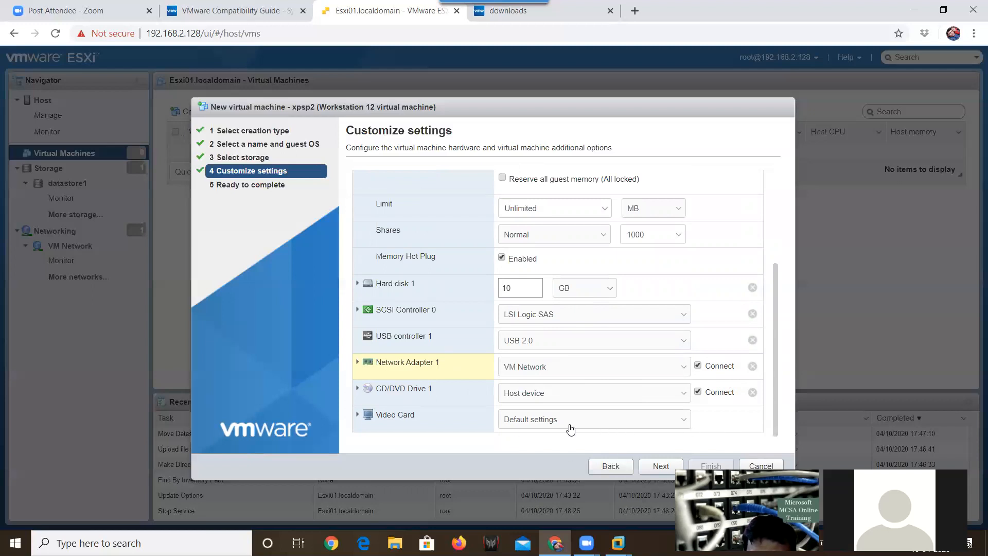
Step: Set the adapter type of Network Adapter 1 to VMXNET 3, leaving it connected to VM Network
click(610, 367)
click(611, 368)
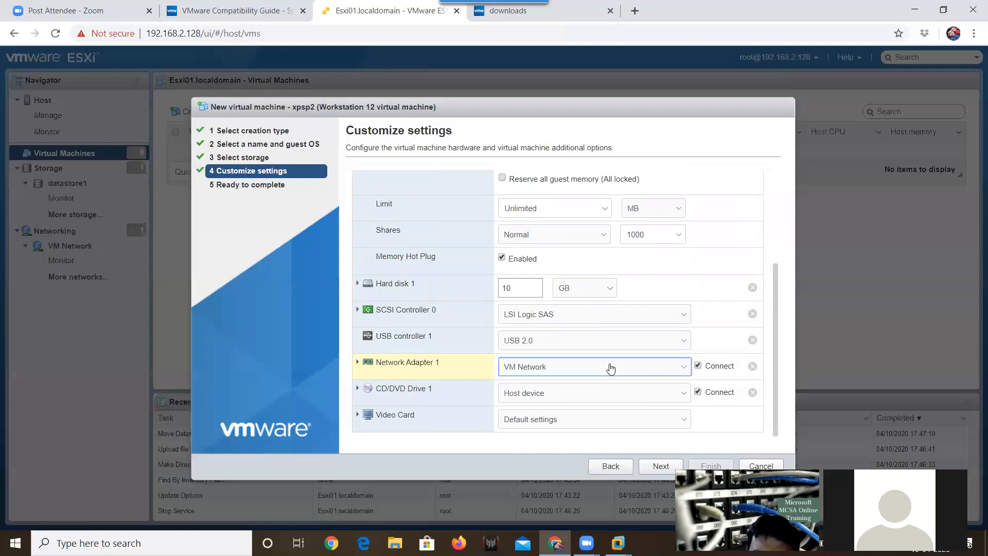
click(358, 364)
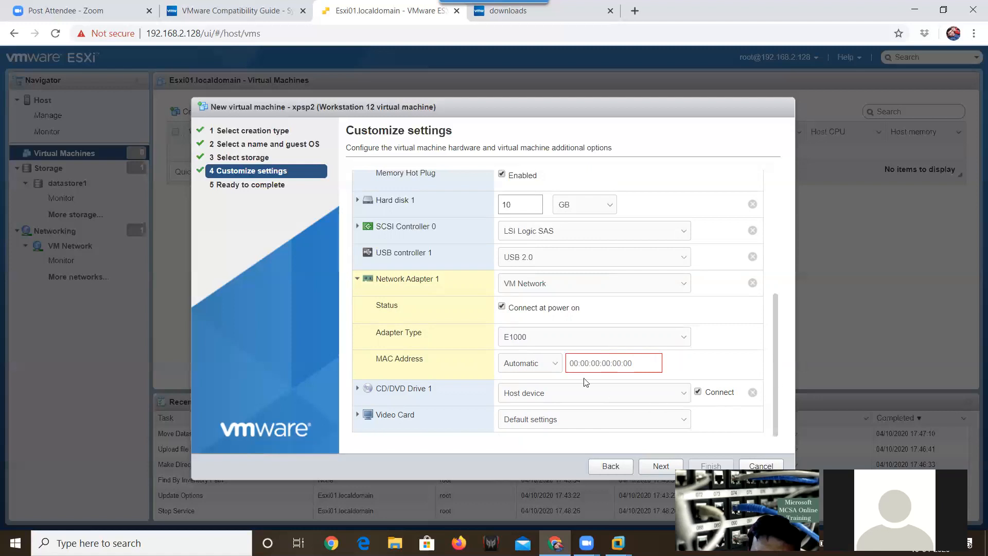
click(685, 337)
click(523, 390)
click(714, 344)
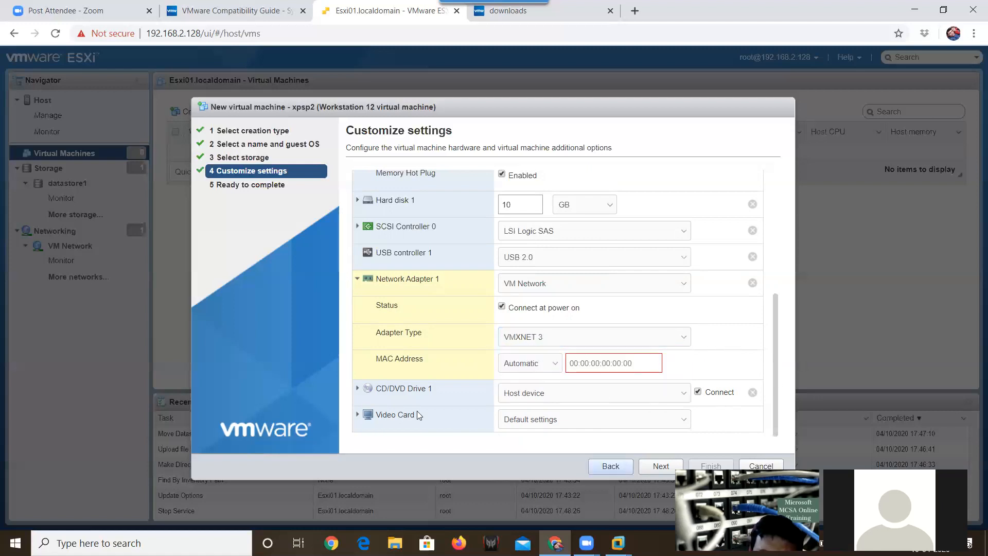
click(357, 280)
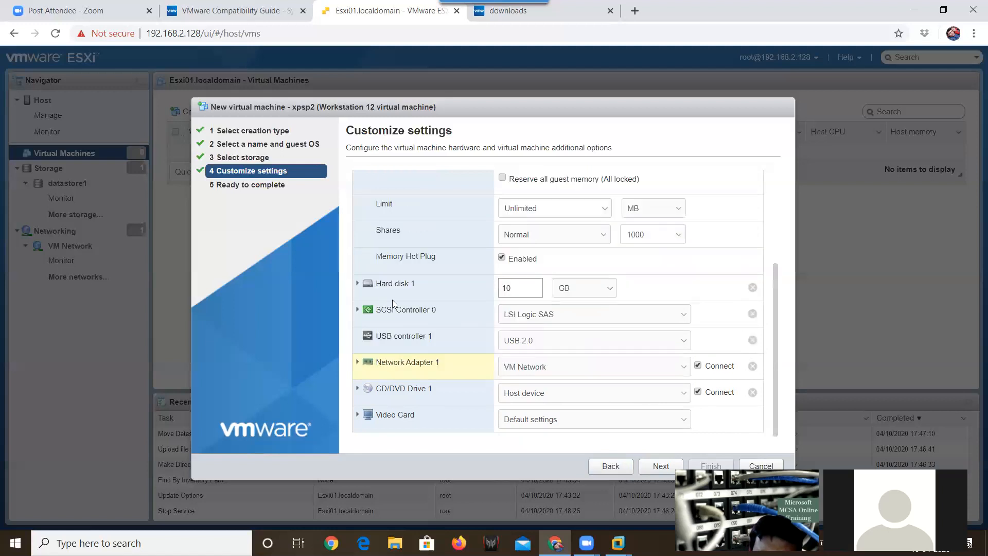
Step: Attach the datastore ISO file en_winxp_pro_with_sp2.iso from datastore1's .sdd.sf/iso images folder to CD/DVD Drive 1
click(616, 396)
click(563, 398)
click(568, 396)
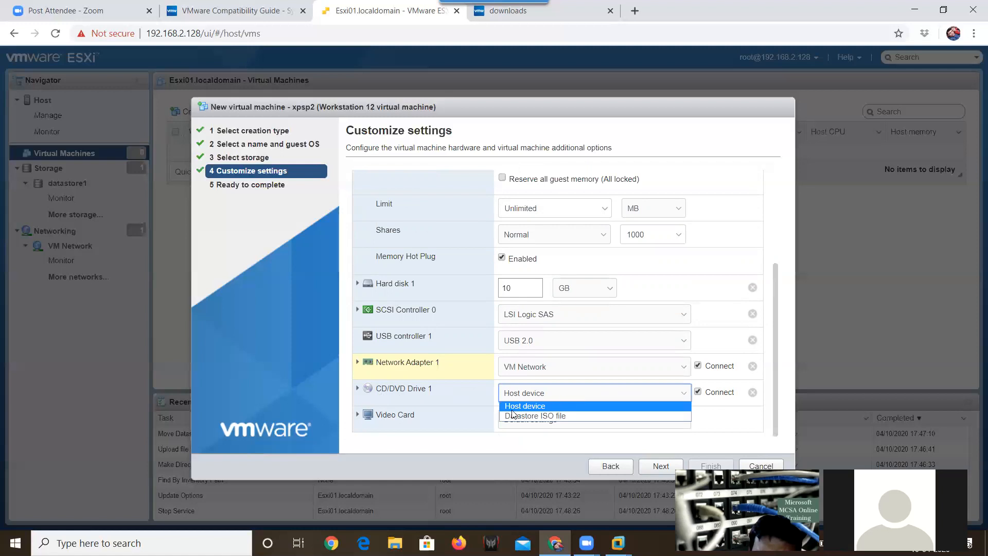
click(577, 421)
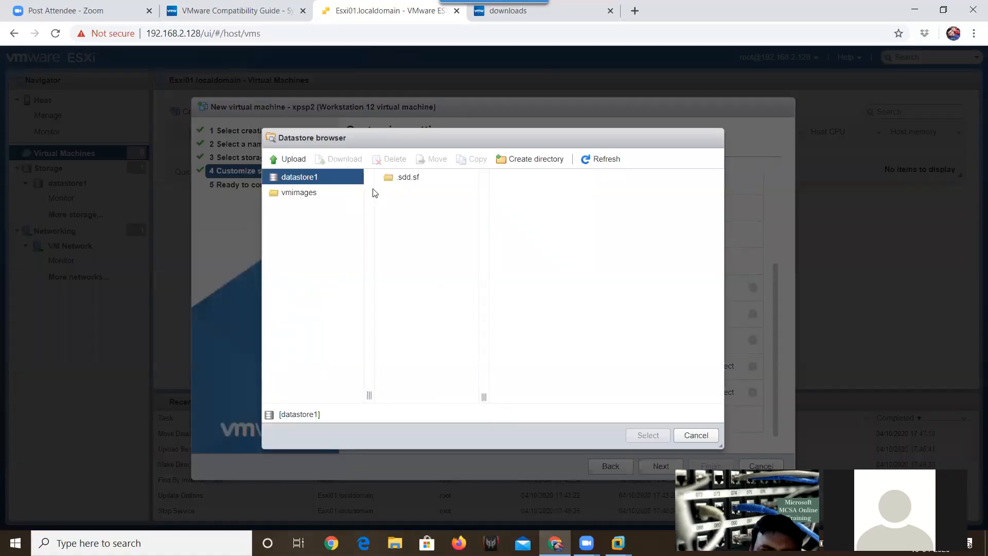
double_click(414, 178)
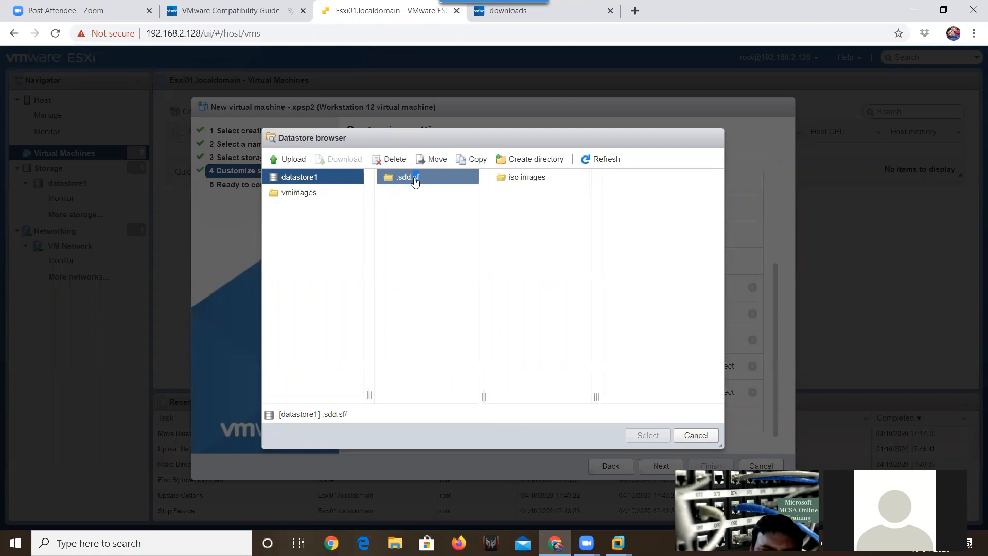
double_click(515, 178)
click(628, 180)
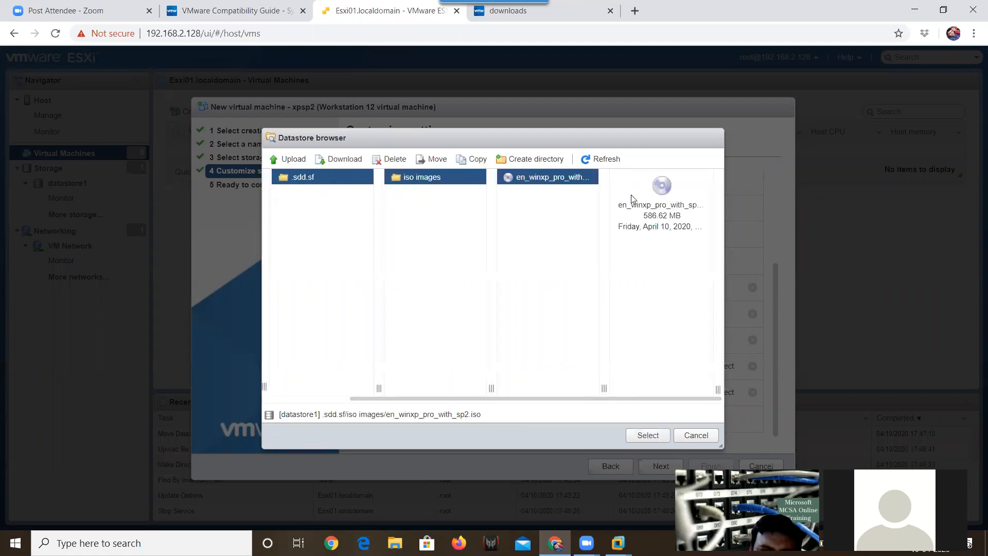
click(648, 435)
click(629, 397)
click(631, 399)
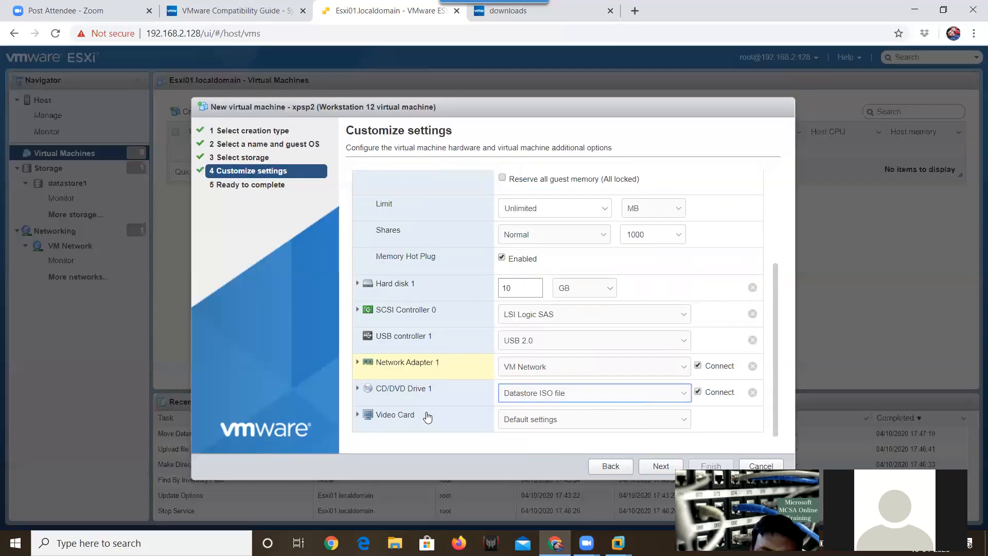
Step: Try custom settings for the Video Card, inspecting its video and 3D memory fields, and restore Default settings
click(554, 420)
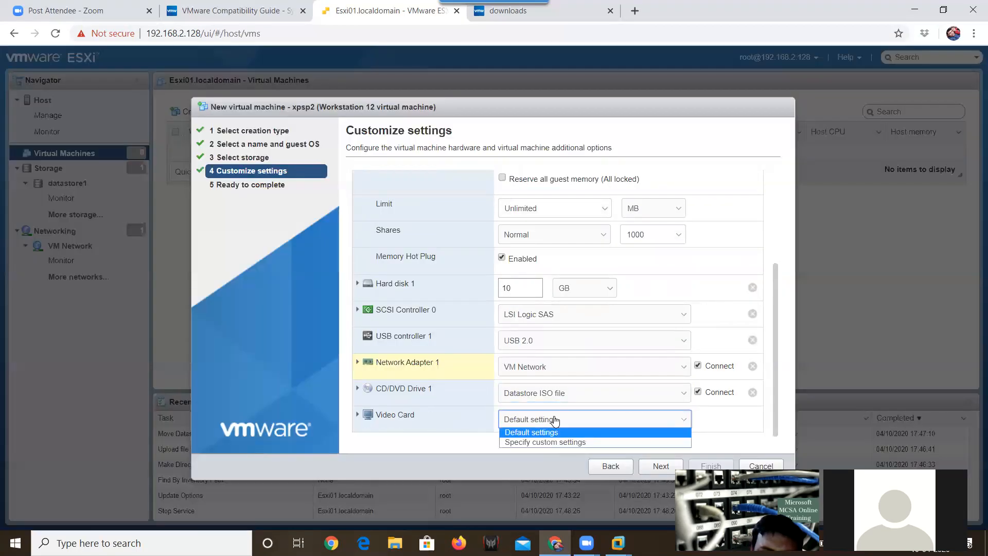
click(433, 421)
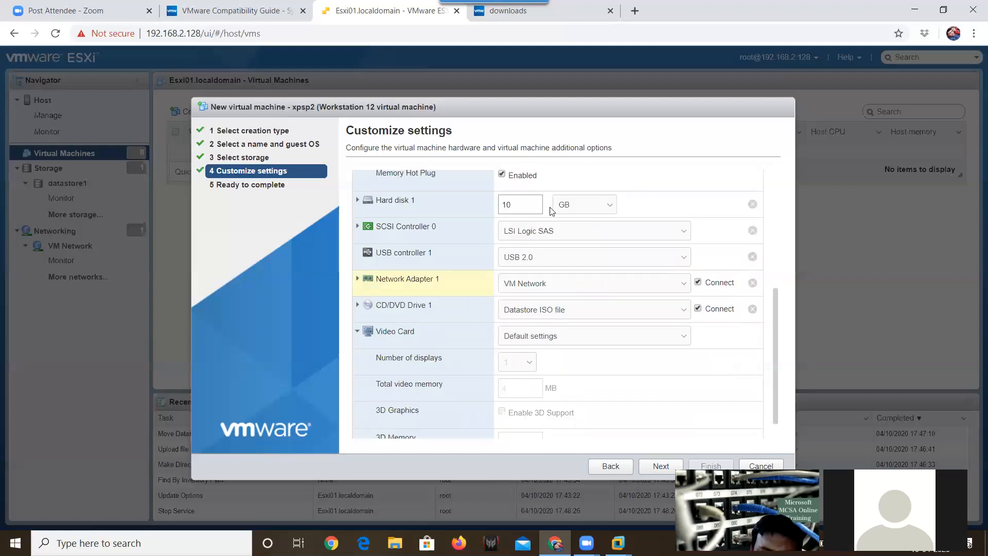
scroll(776, 316, down, 1)
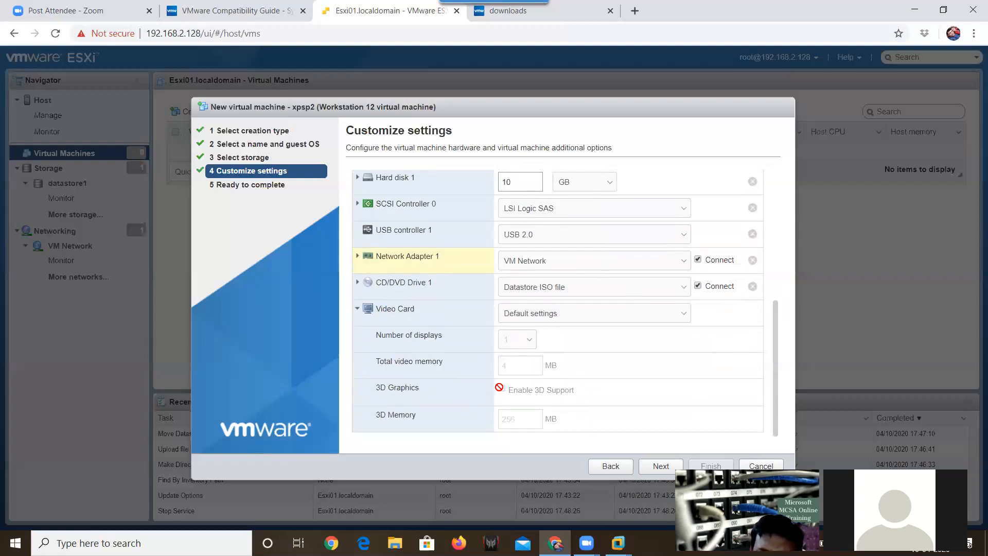
click(527, 314)
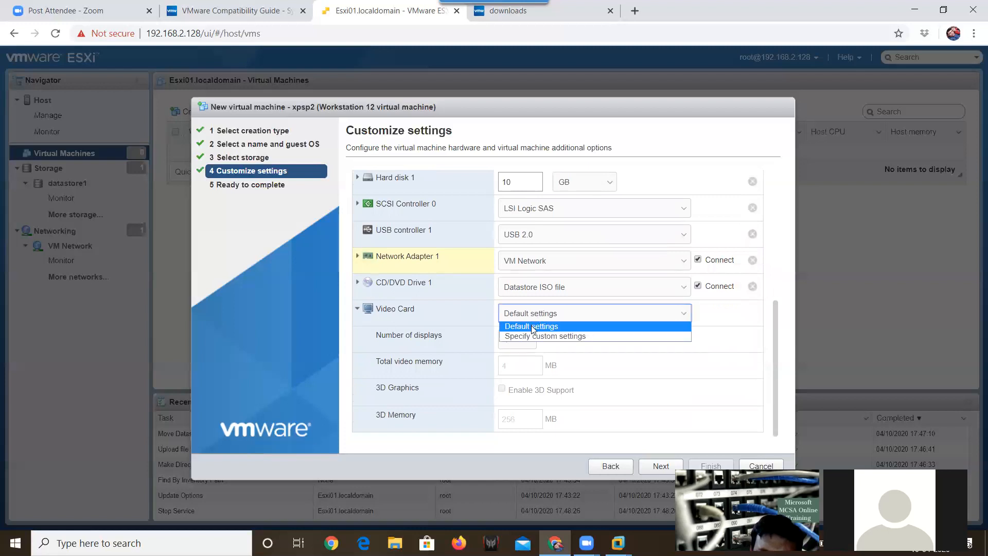
click(533, 337)
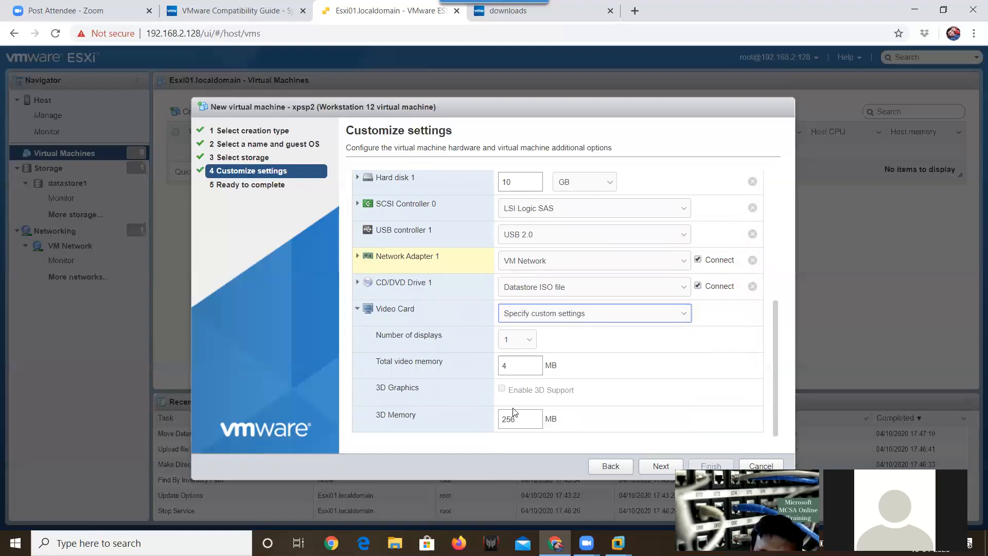
click(516, 367)
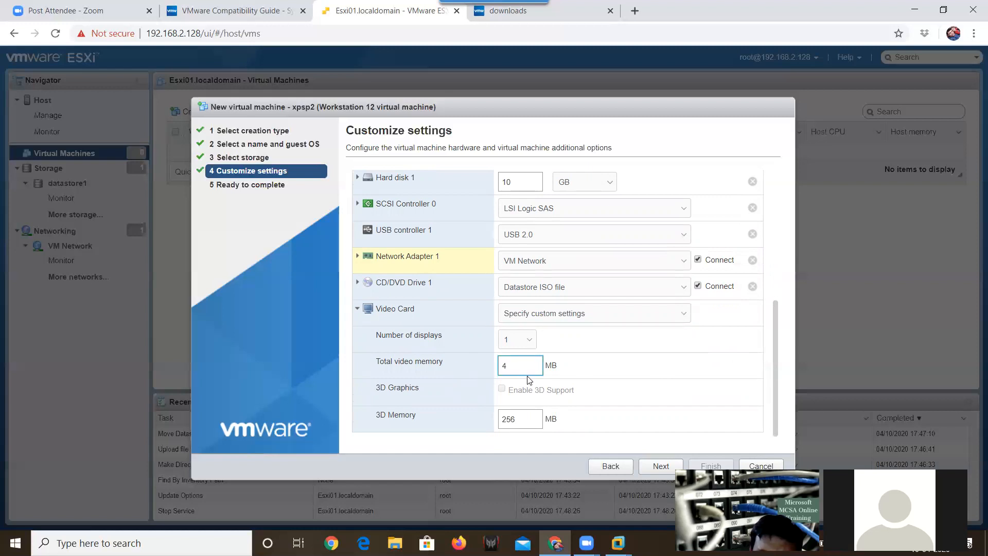
click(523, 423)
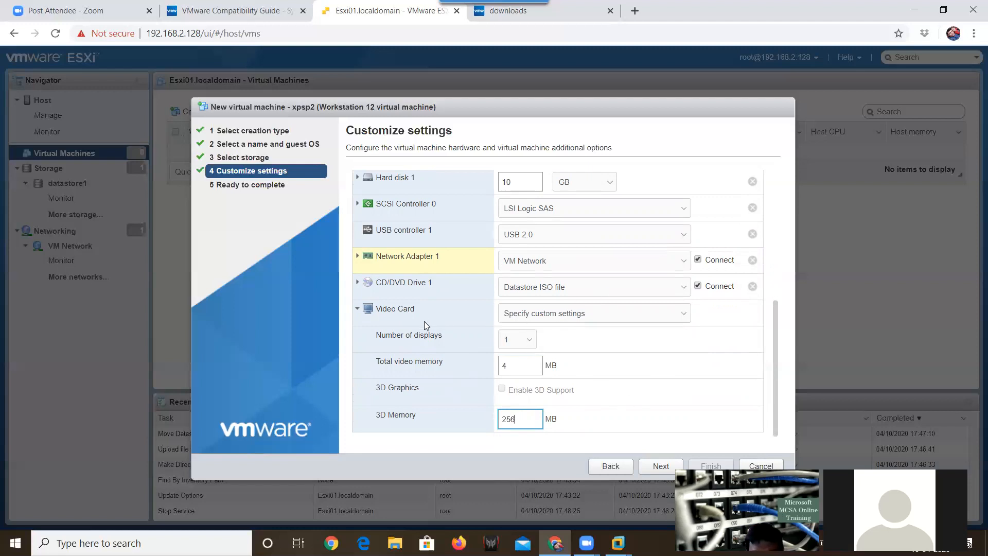
click(584, 313)
click(584, 314)
click(584, 324)
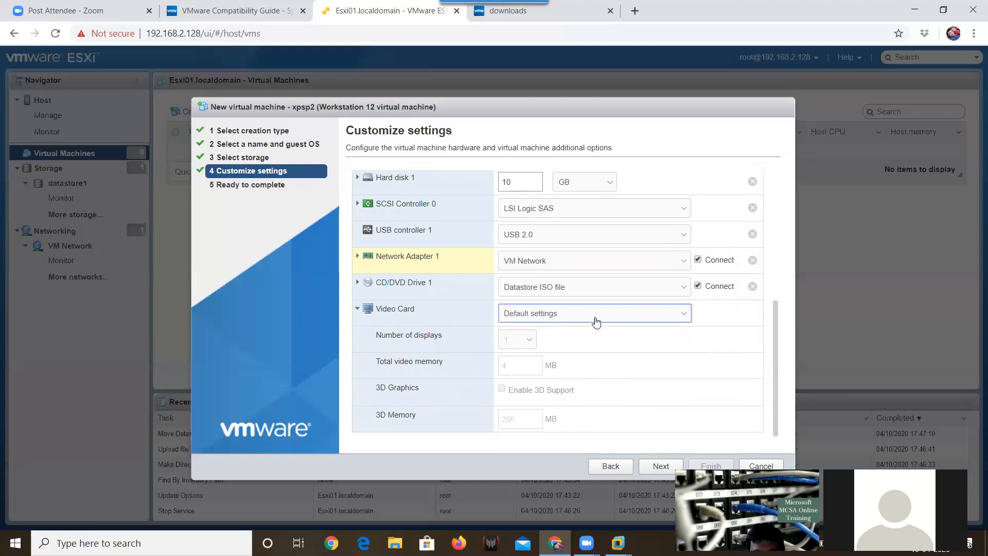
click(357, 310)
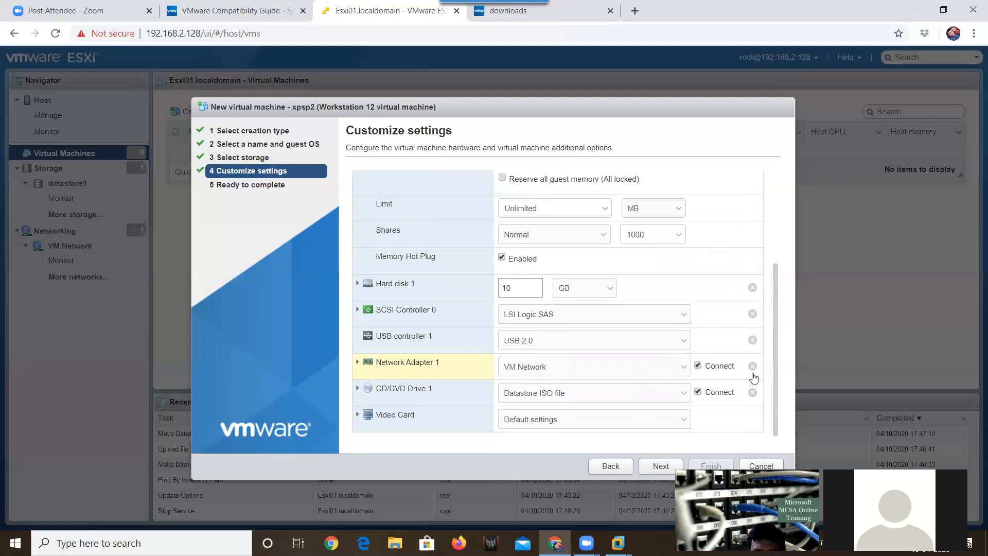
Step: Proceed to the wizard's final review and finish creating the xpsp2 virtual machine
click(664, 465)
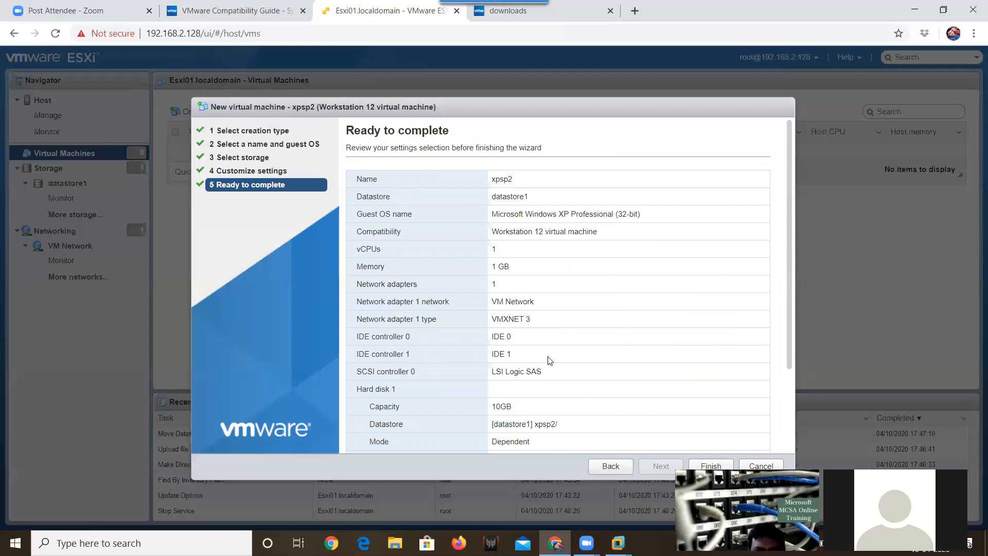
click(710, 464)
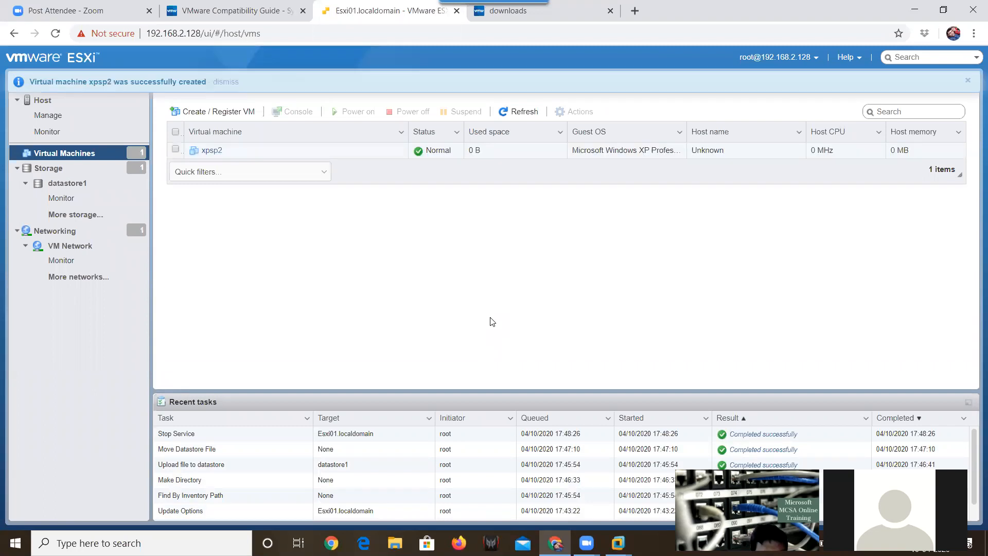
Step: Power on the xpsp2 virtual machine and open its browser console, moved clear of the VM summary
click(211, 150)
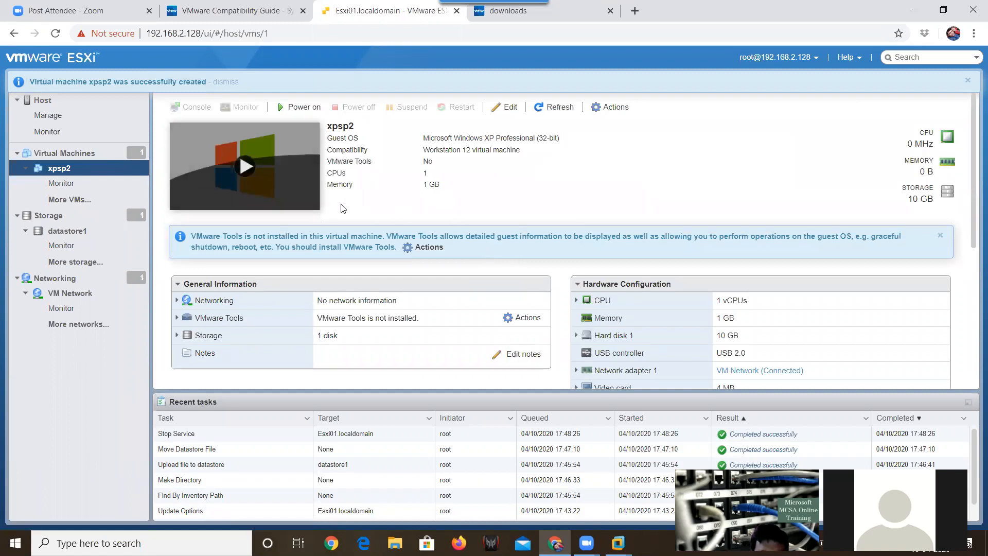
click(301, 106)
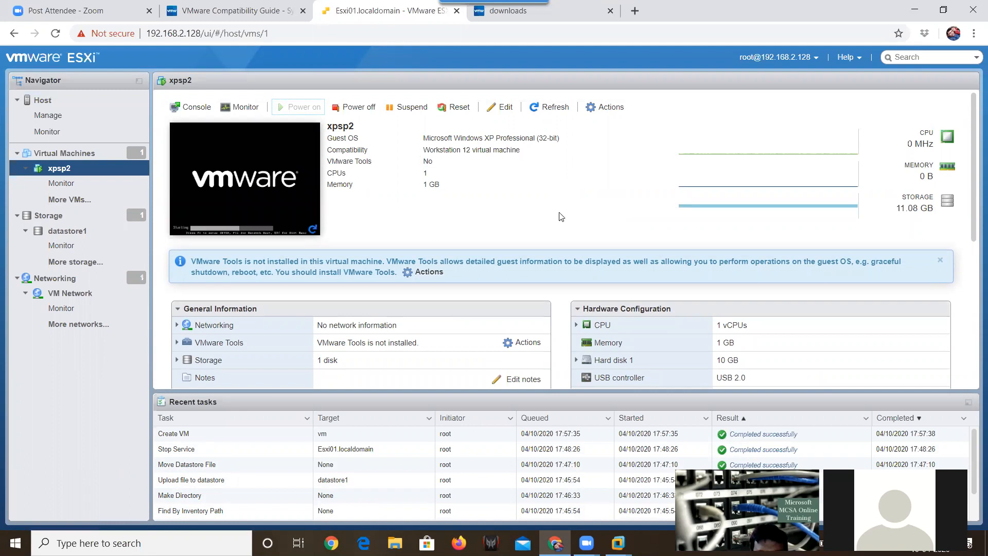
click(183, 110)
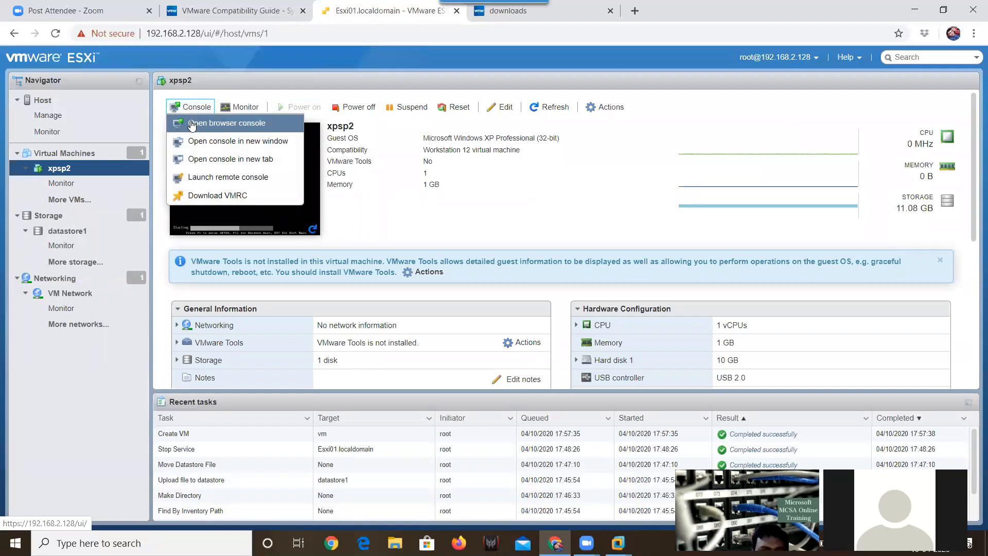
click(196, 123)
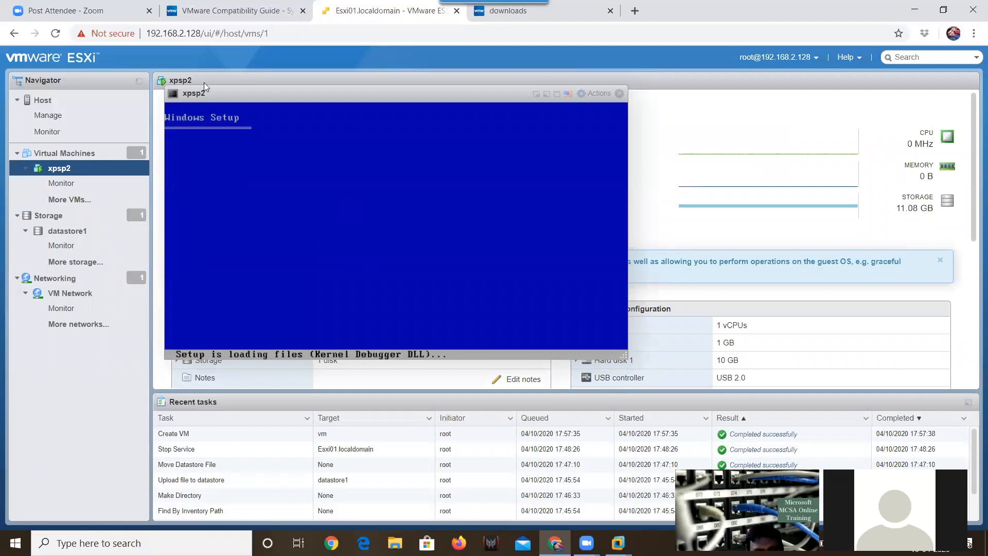
drag(271, 90, 511, 101)
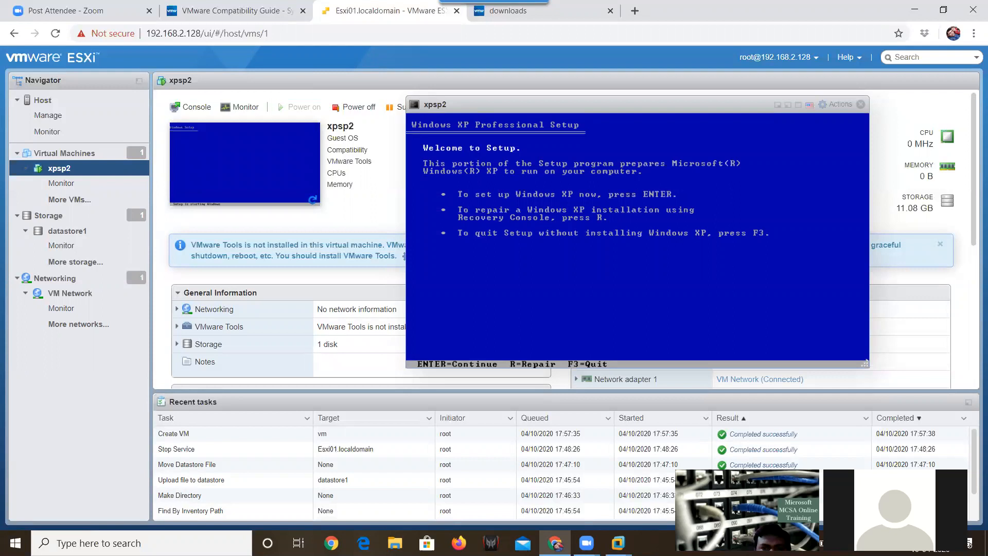
Step: Accept the Windows XP licence agreement and start installing onto the unpartitioned space using a quick format
key(Return)
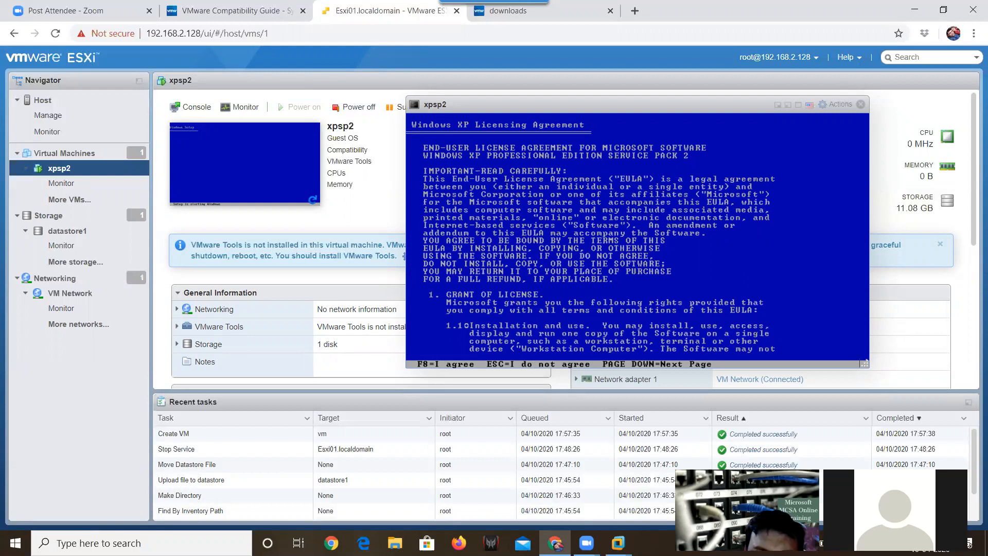
key(F8)
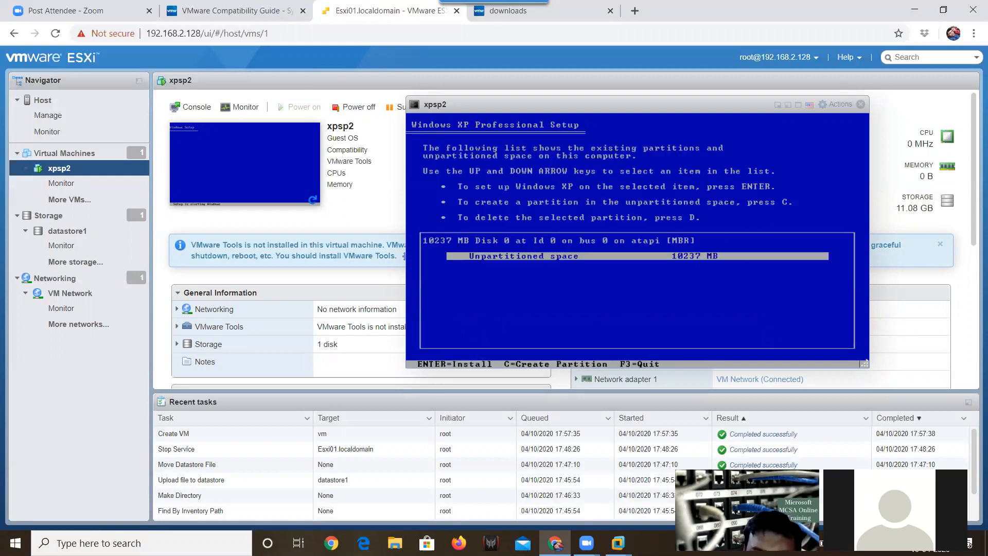
key(Return)
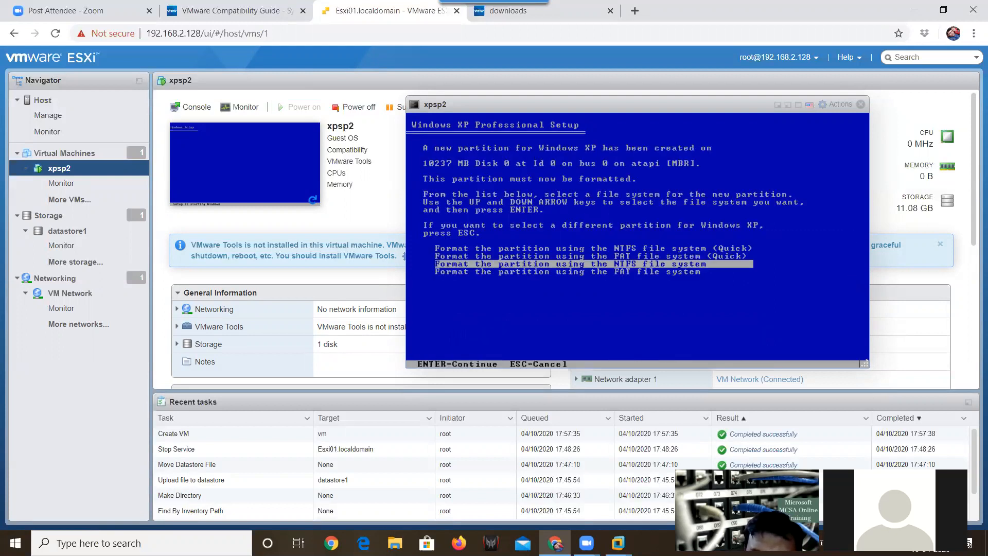
key(Up)
key(Up)
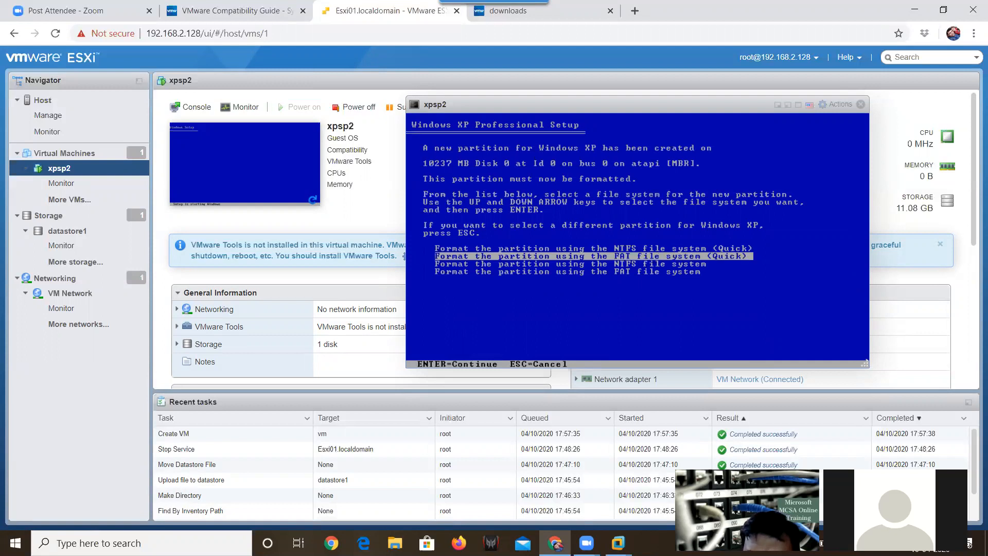
key(Return)
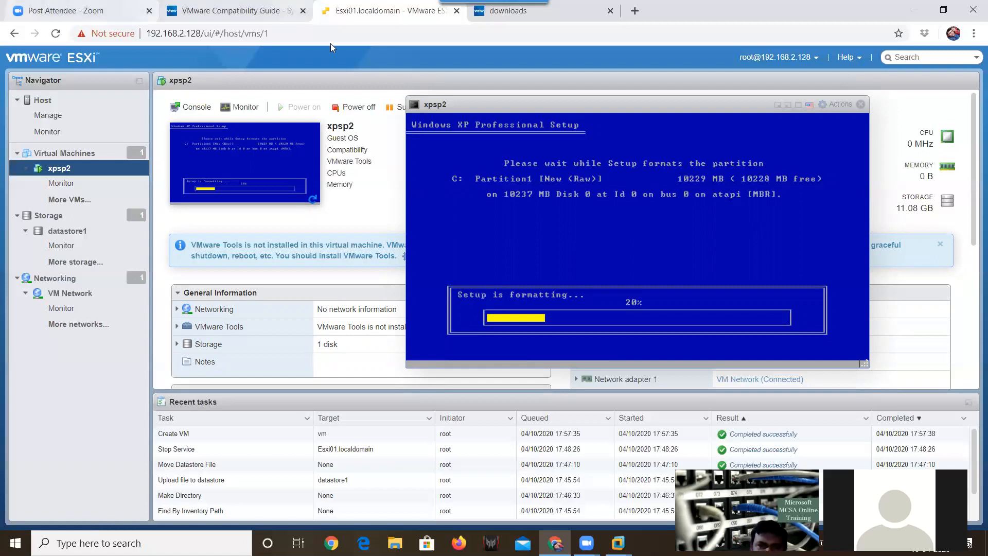
Step: Move the xpsp2 console window off the VM's toolbar and close it while Windows Setup copies files
drag(457, 102, 372, 200)
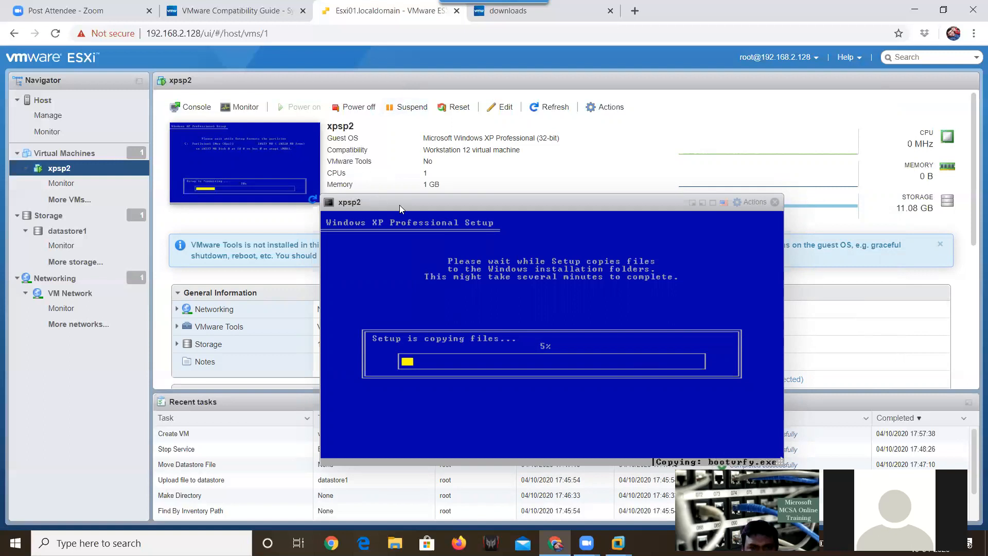
click(774, 204)
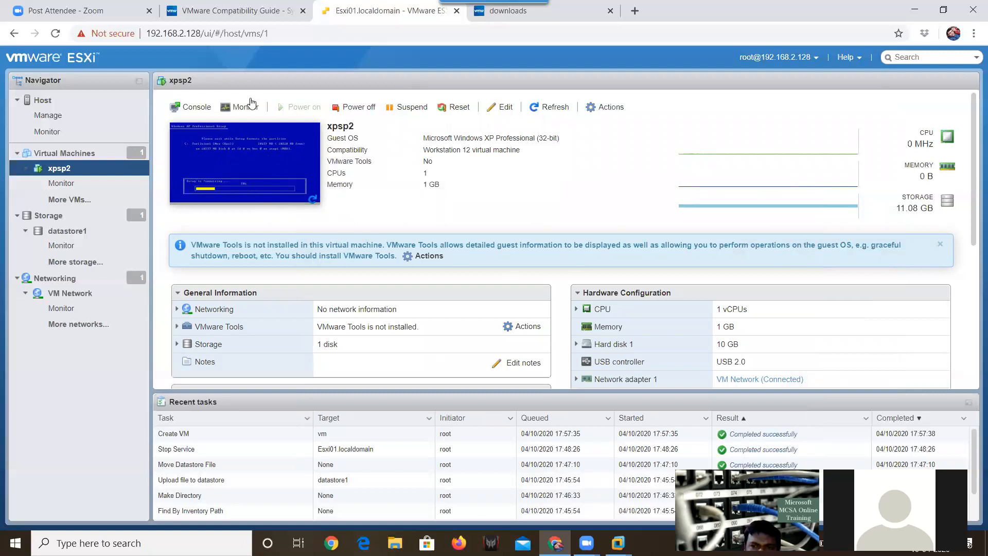
Step: Examine xpsp2's general information, hardware configuration, last-hour performance summary and resource consumption
drag(971, 121, 974, 213)
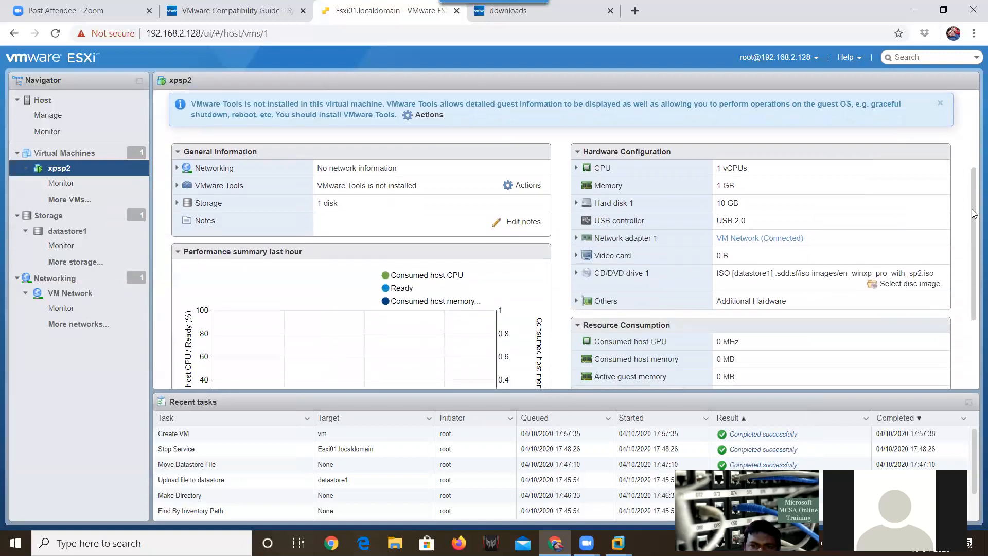
scroll(974, 216, down, 3)
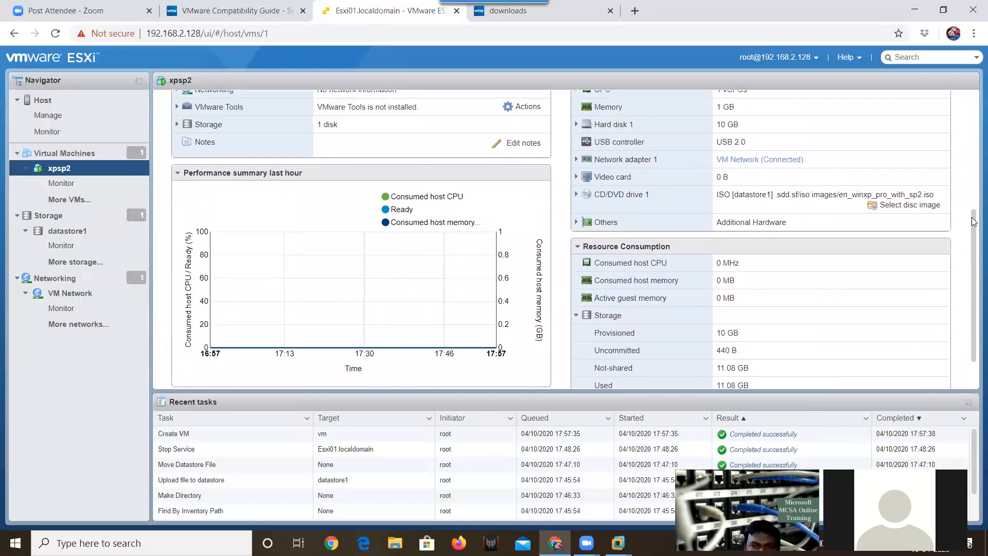
scroll(968, 143, up, 6)
scroll(961, 202, down, 4)
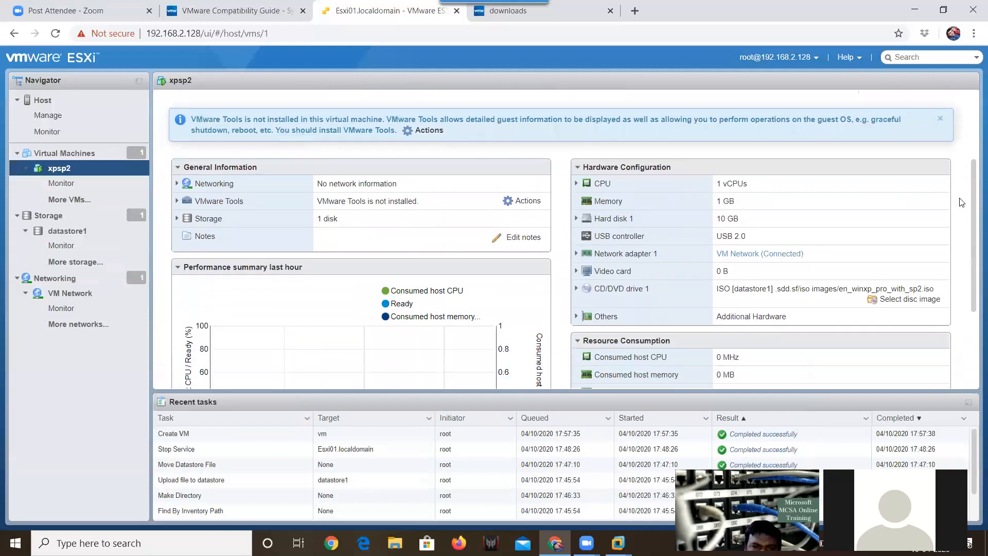
scroll(963, 206, down, 4)
scroll(967, 219, up, 3)
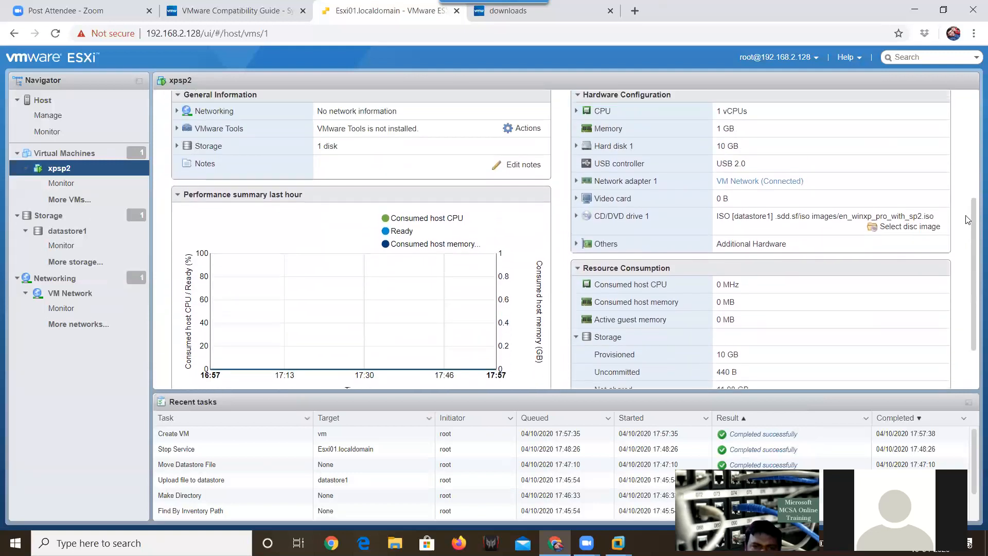
scroll(967, 220, up, 4)
scroll(965, 188, down, 2)
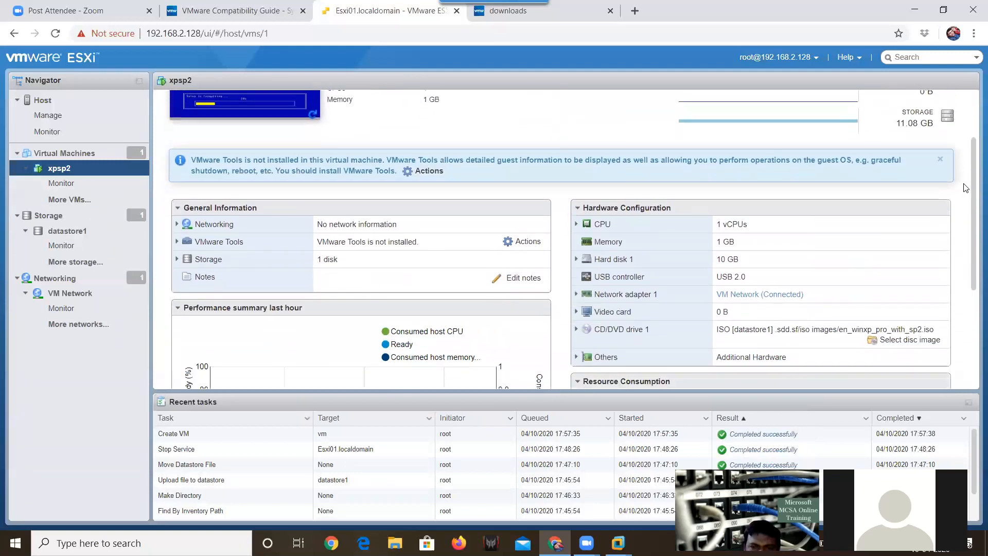
scroll(965, 188, down, 1)
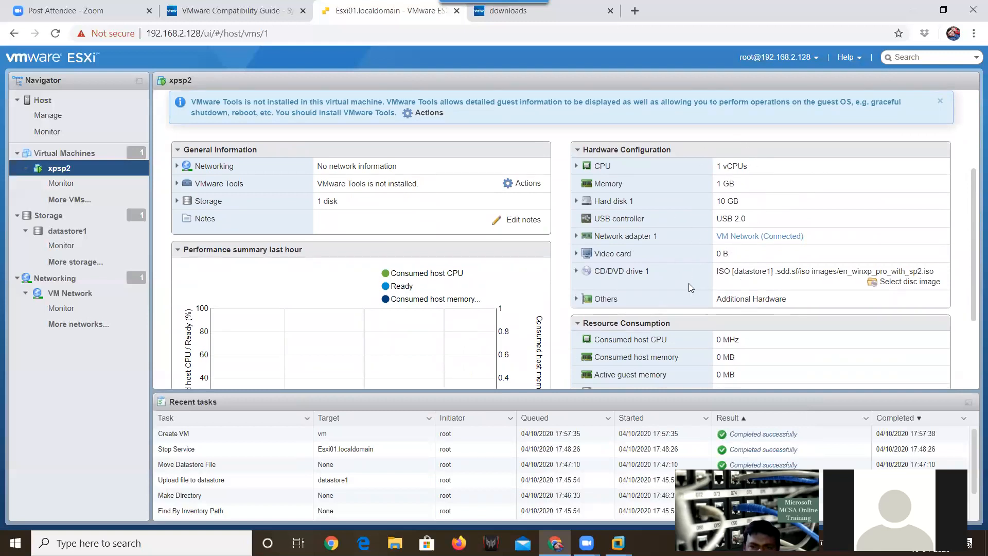
drag(974, 308, 974, 361)
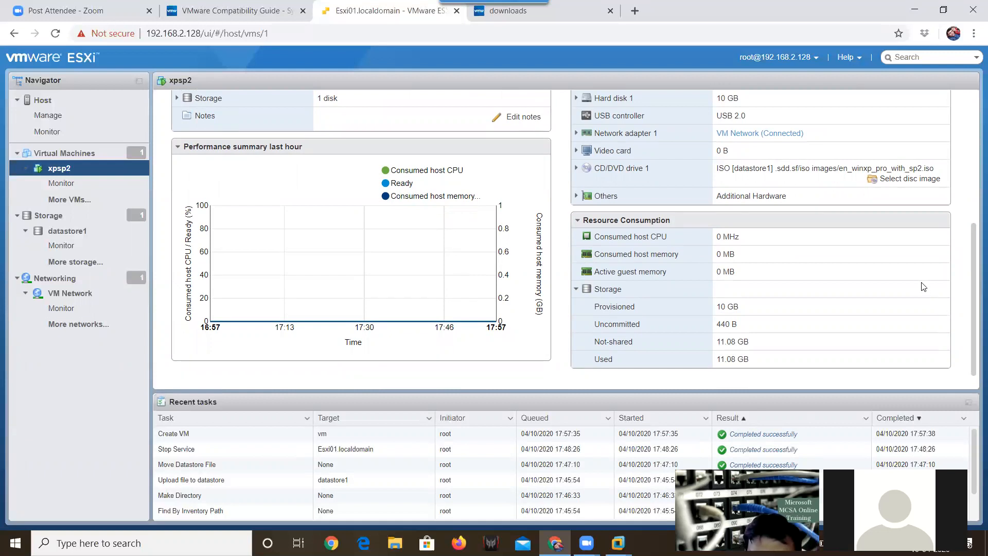
click(178, 155)
click(177, 152)
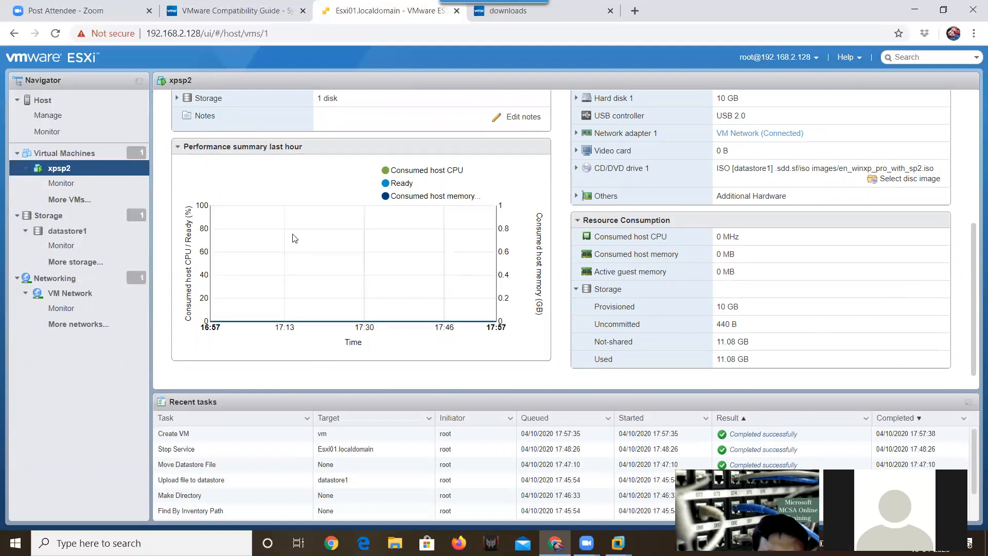
mouse_move(362, 316)
Step: Expand the storage details in xpsp2's general information to view its guest disks
scroll(362, 316, up, 5)
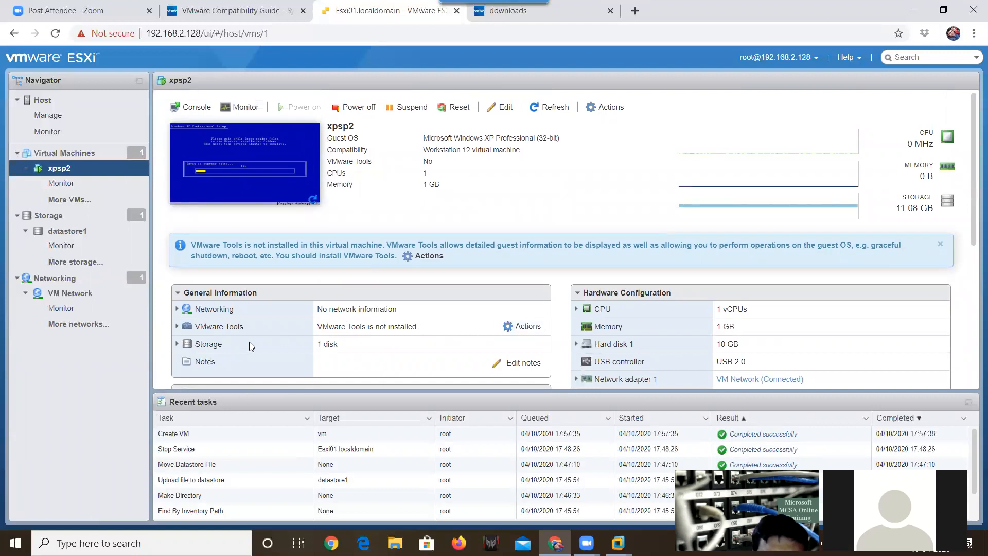
click(177, 344)
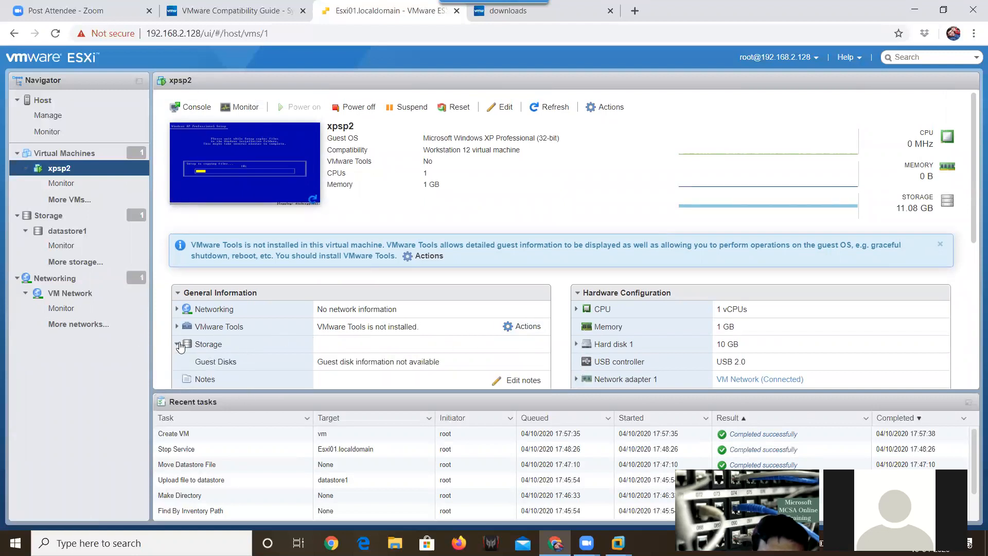
scroll(305, 350, down, 3)
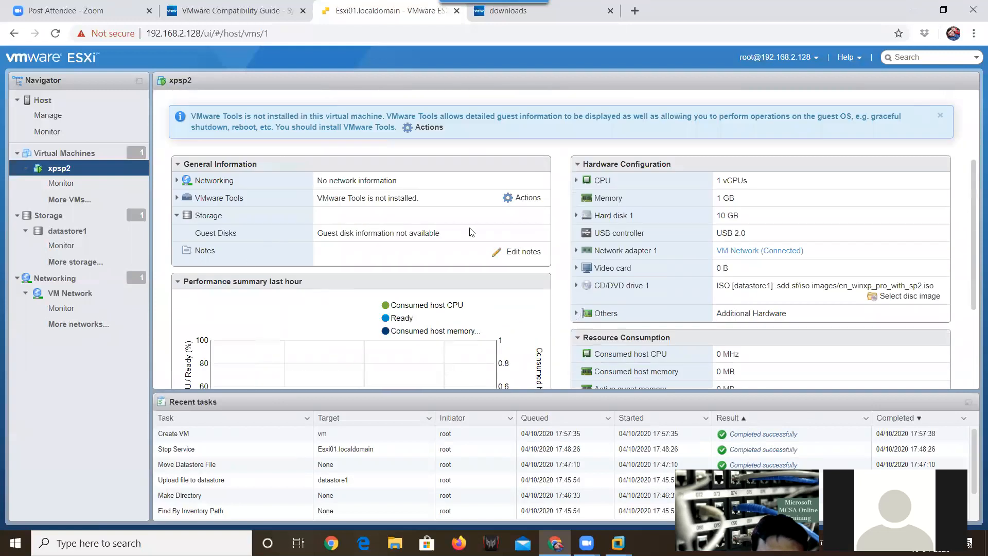
Step: Save the note "this is a windows xp machine used in the it dept for testing purpose ." on xpsp2
click(518, 251)
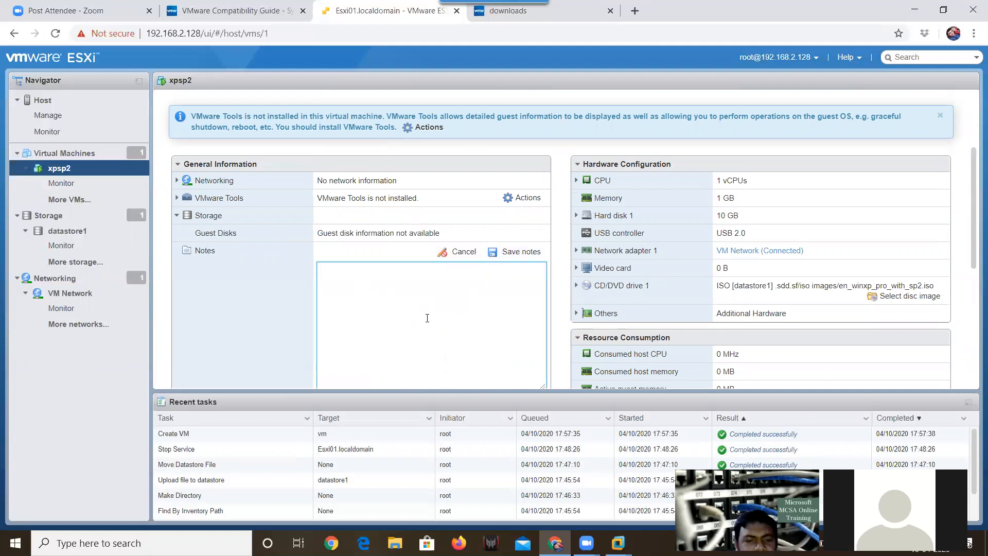
text(this is a )
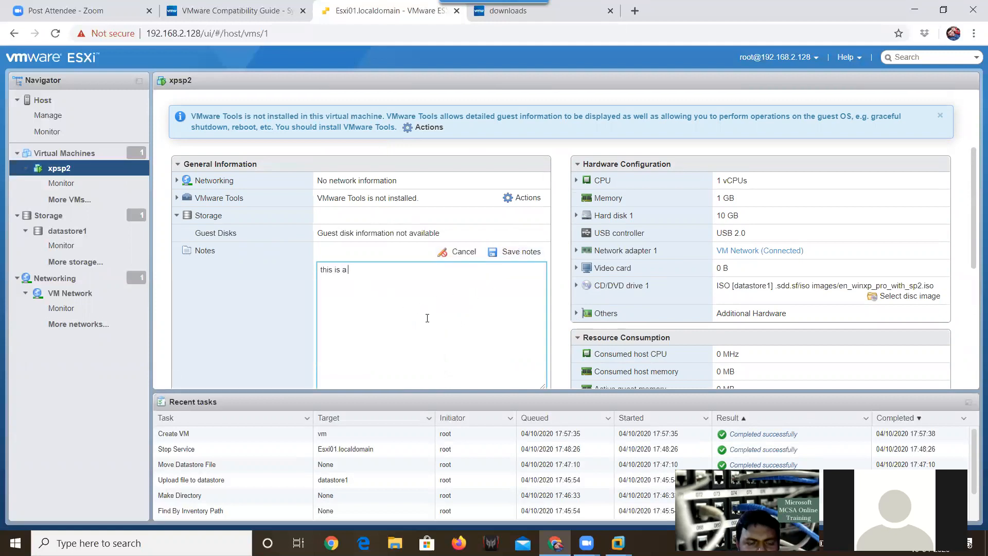
text(windows )
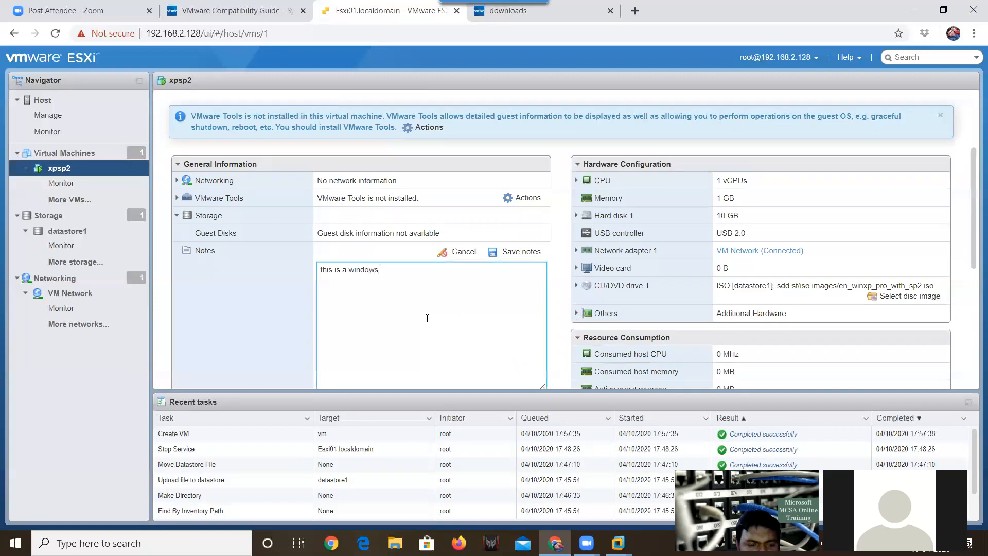
text(xp machine used in the)
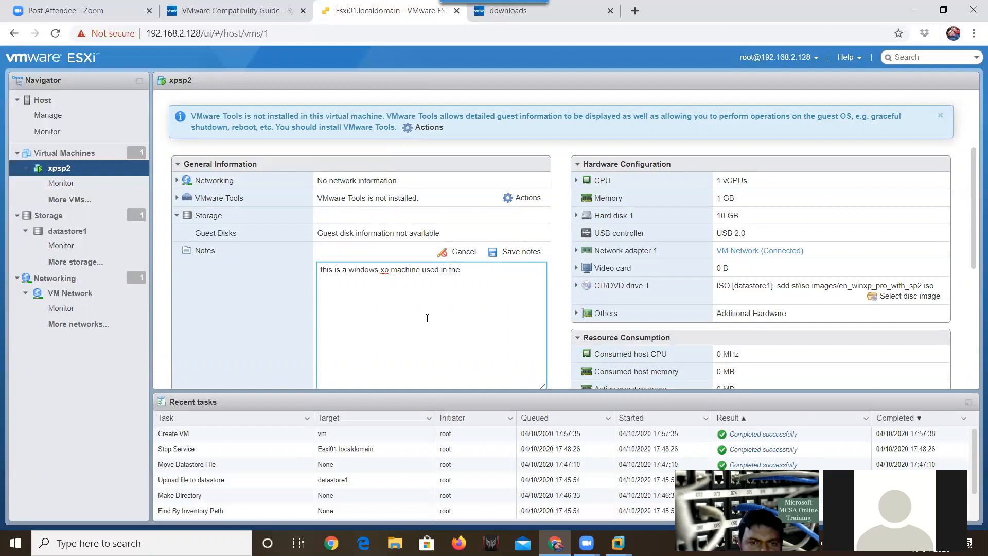
text( it de)
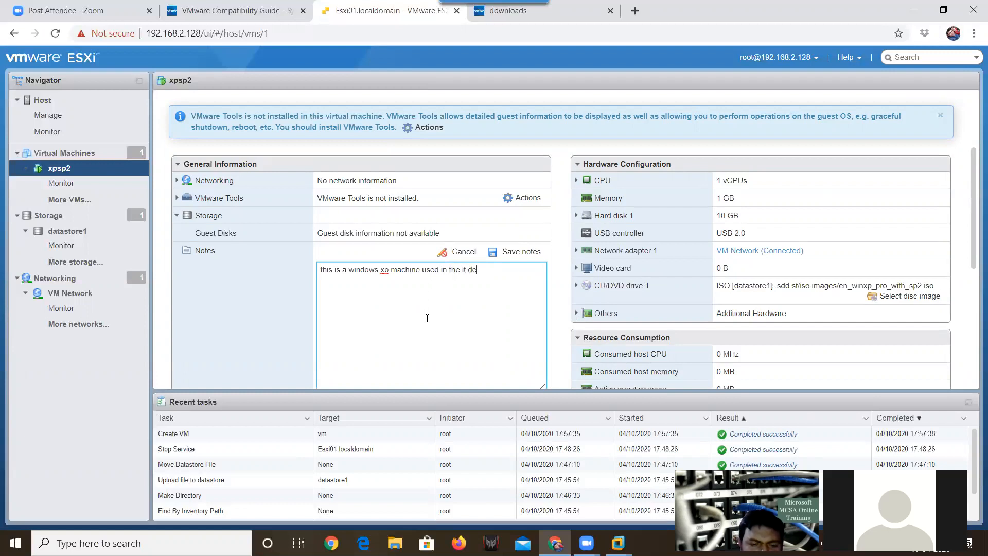
text(pt for)
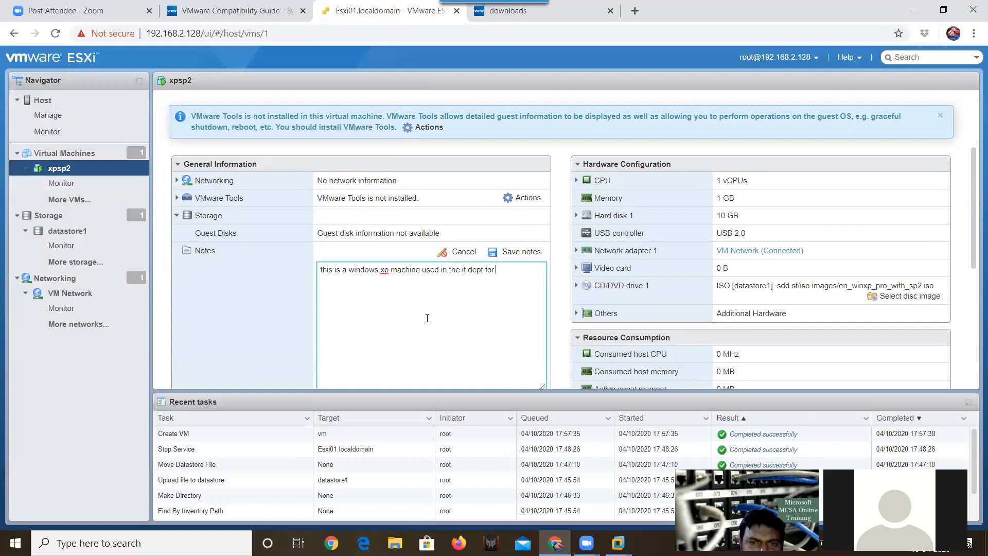
text( testing pur)
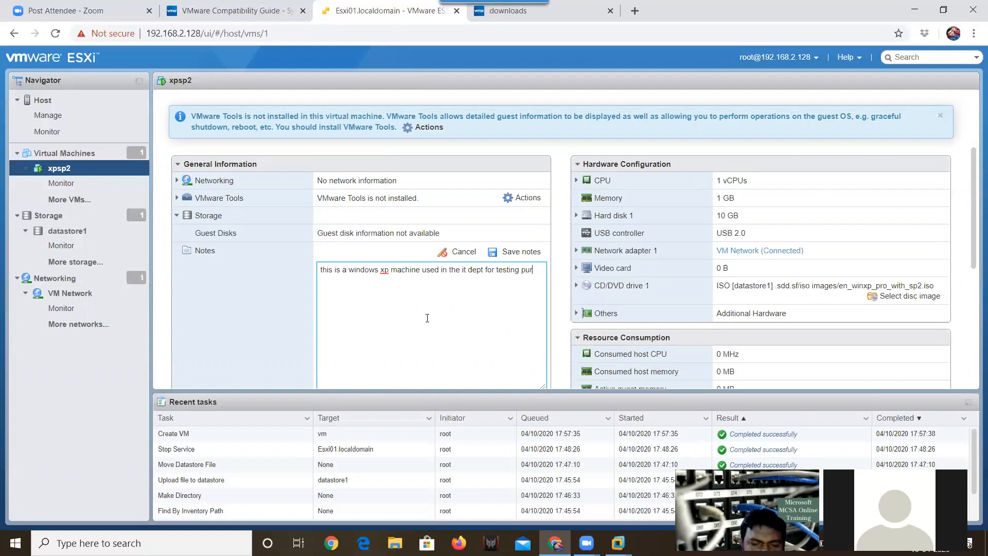
text(se .)
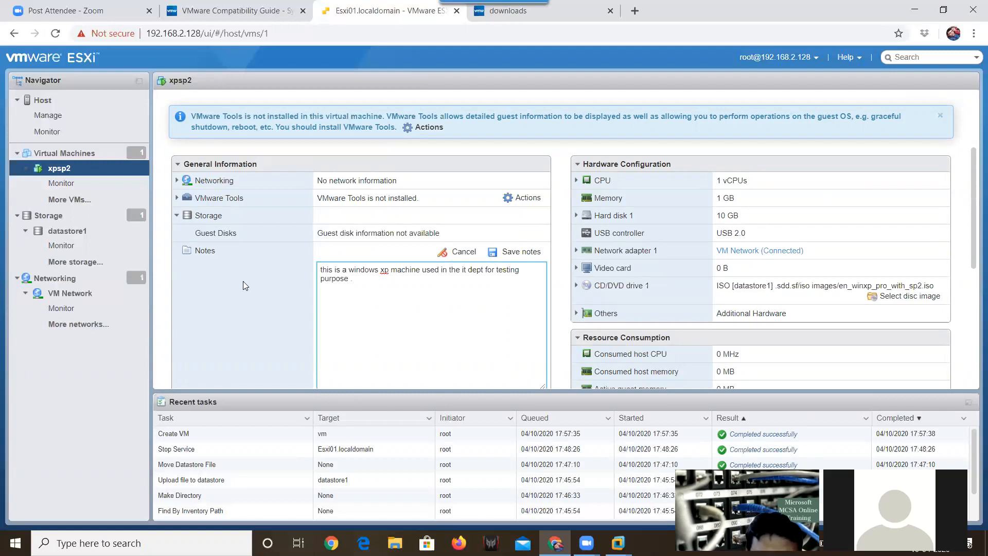
click(521, 252)
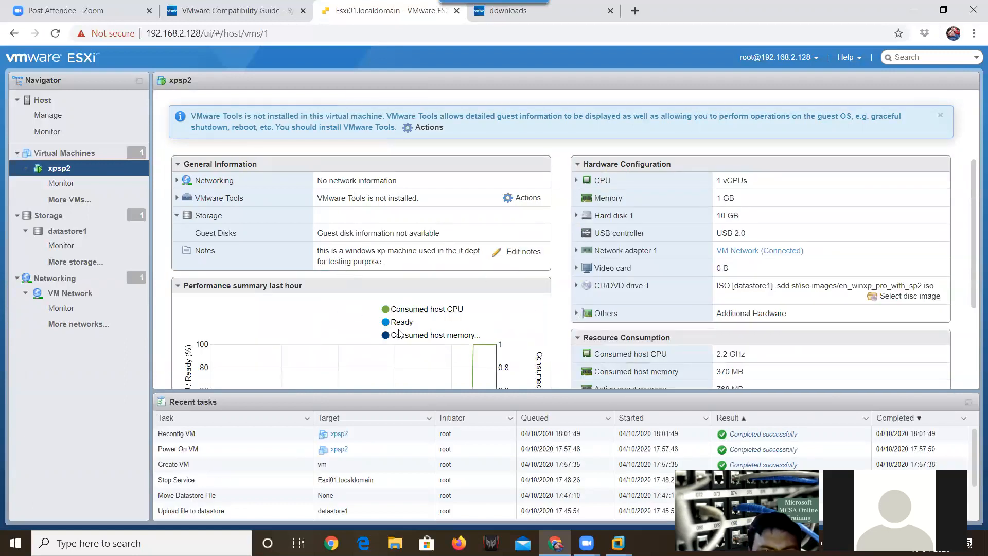
Step: Examine xpsp2's general information, last-hour performance chart and resource consumption
scroll(401, 334, up, 3)
scroll(361, 165, down, 4)
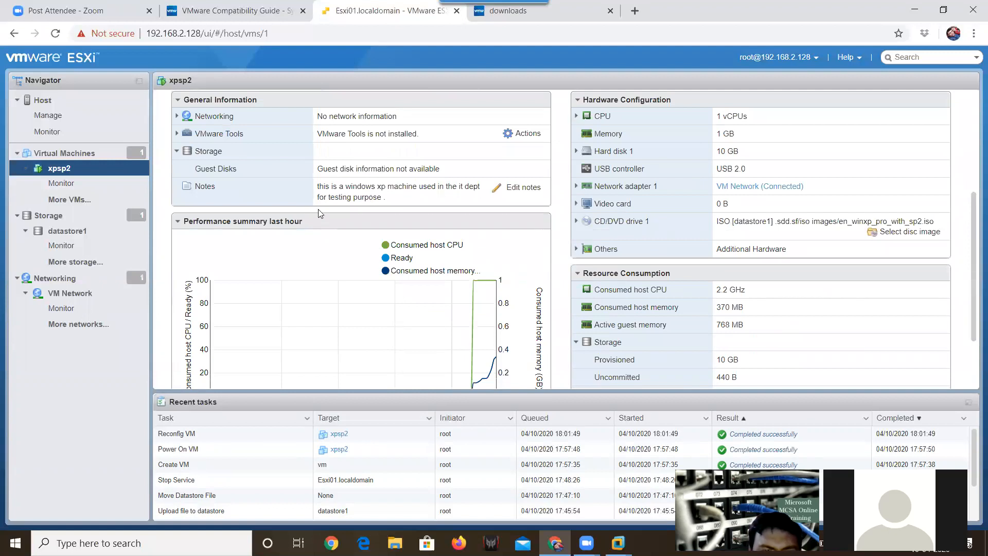
scroll(314, 277, up, 4)
scroll(379, 340, down, 4)
mouse_move(305, 288)
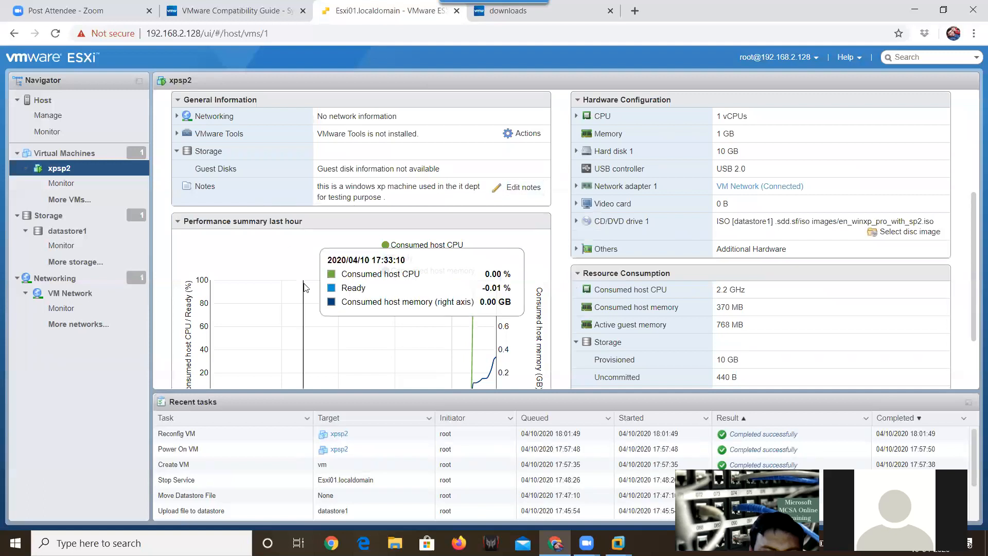
scroll(216, 241, up, 2)
scroll(327, 300, up, 1)
scroll(348, 320, down, 5)
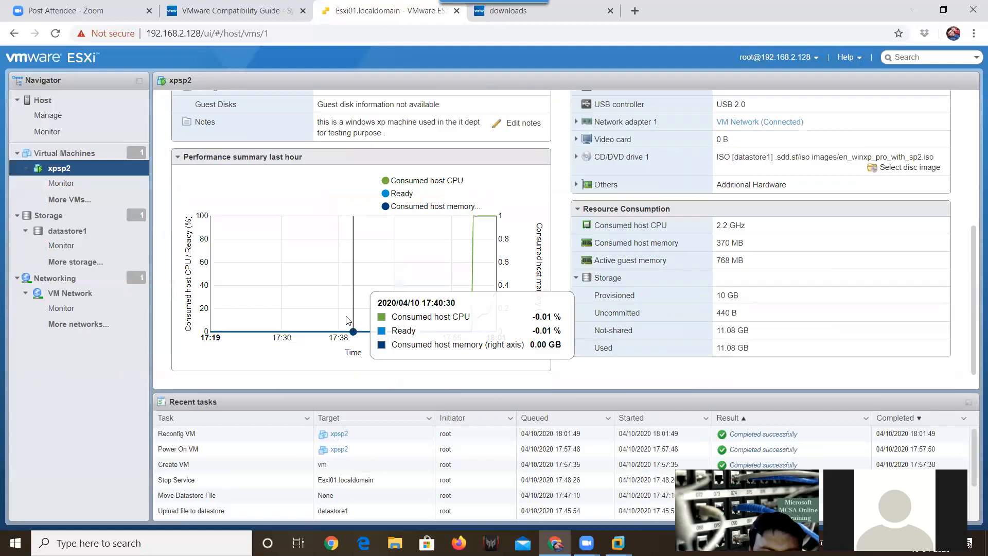
Step: Enable autostart for the xpsp2 virtual machine
scroll(349, 320, up, 4)
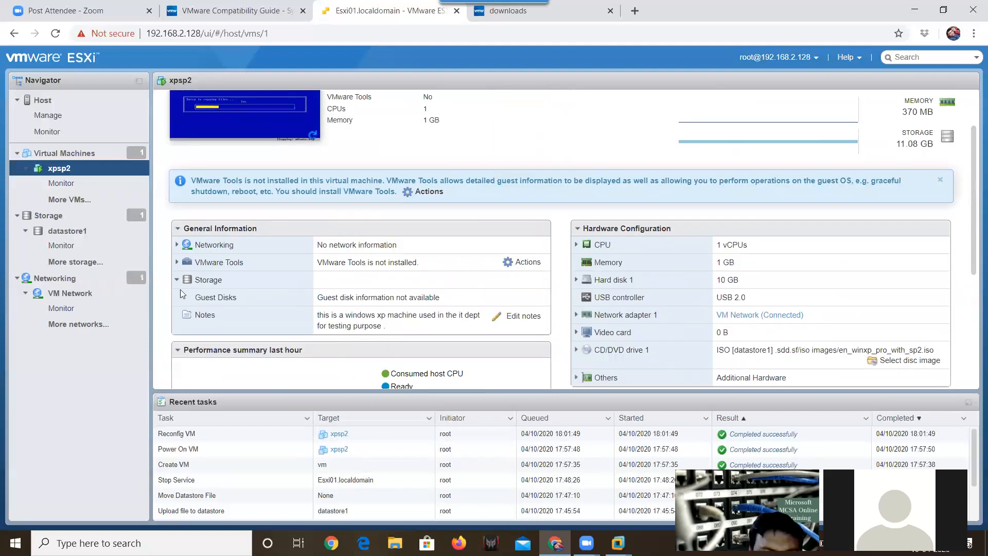
click(527, 262)
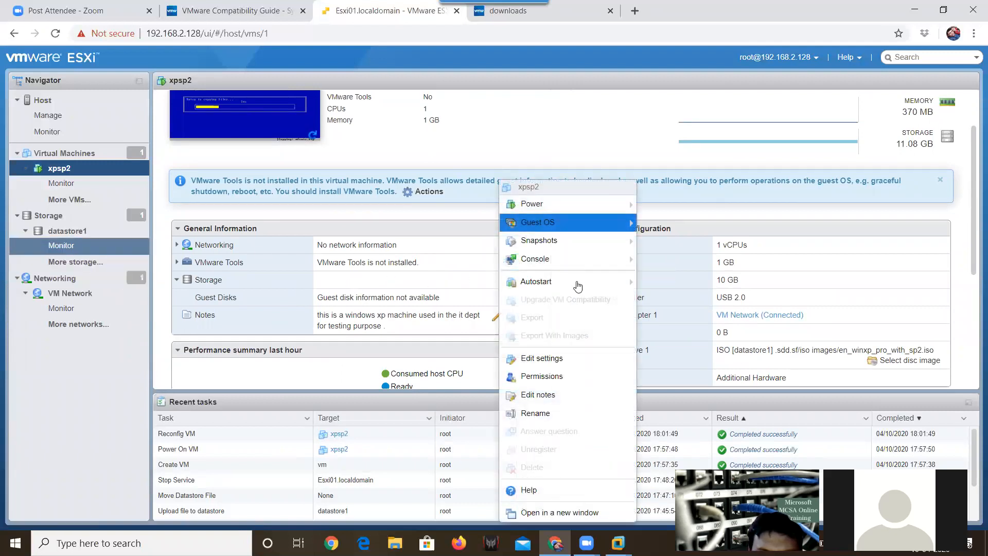
mouse_move(546, 282)
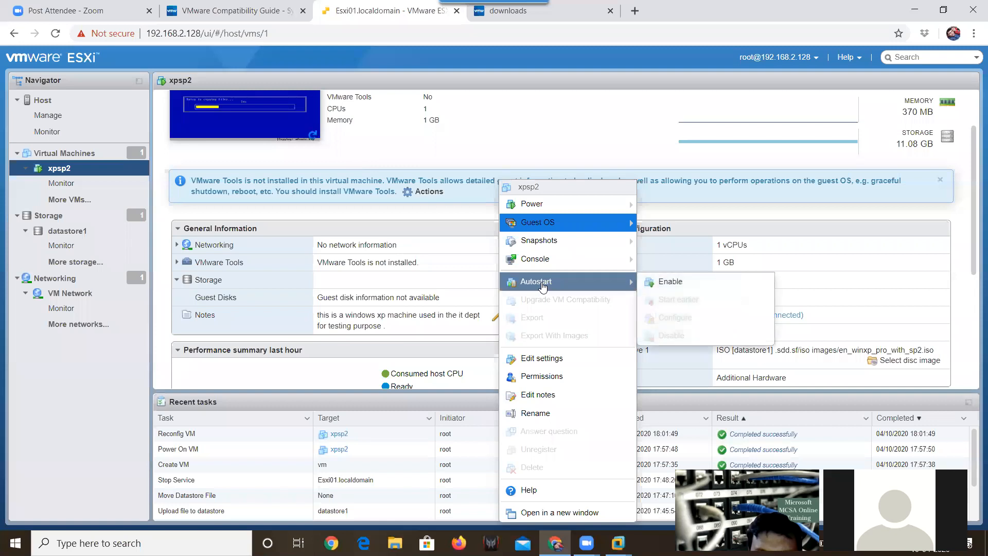
click(664, 284)
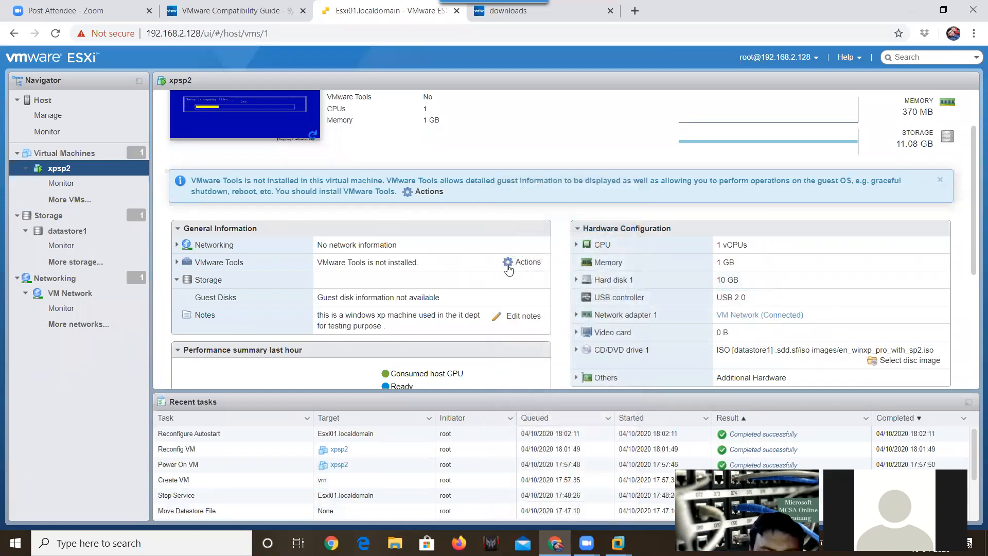
Step: Check xpsp2's available autostart actions and open its settings at the virtual hardware list
scroll(238, 220, up, 2)
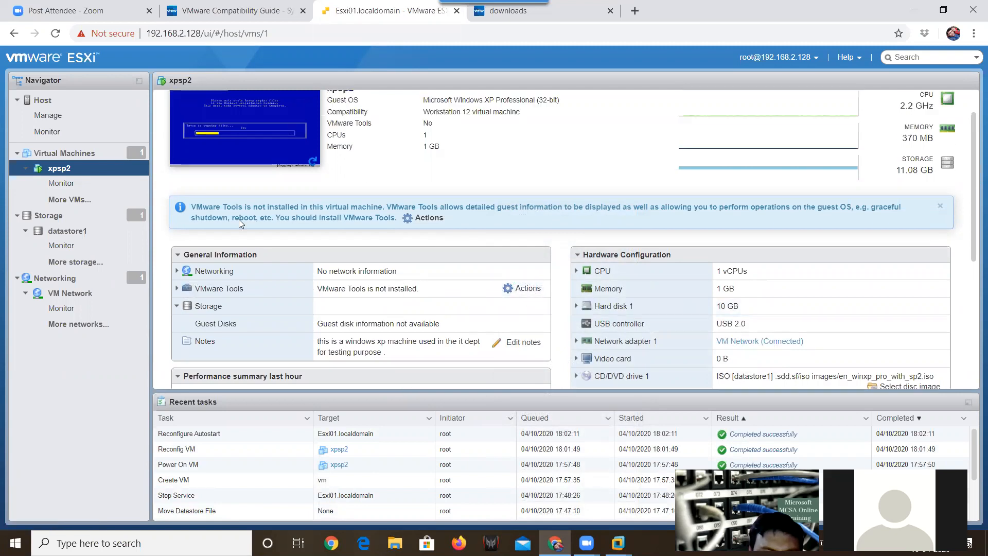
scroll(496, 380, down, 2)
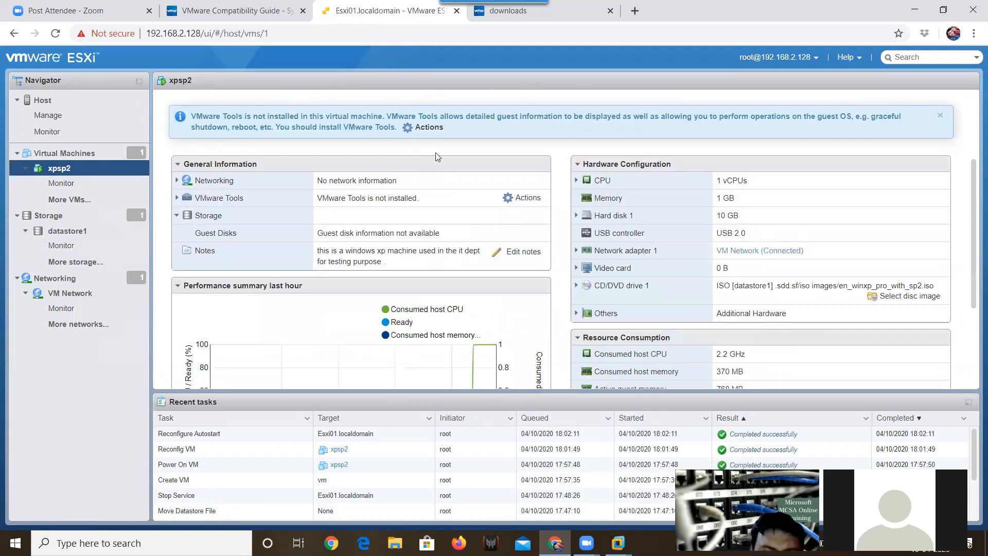
scroll(451, 332, up, 2)
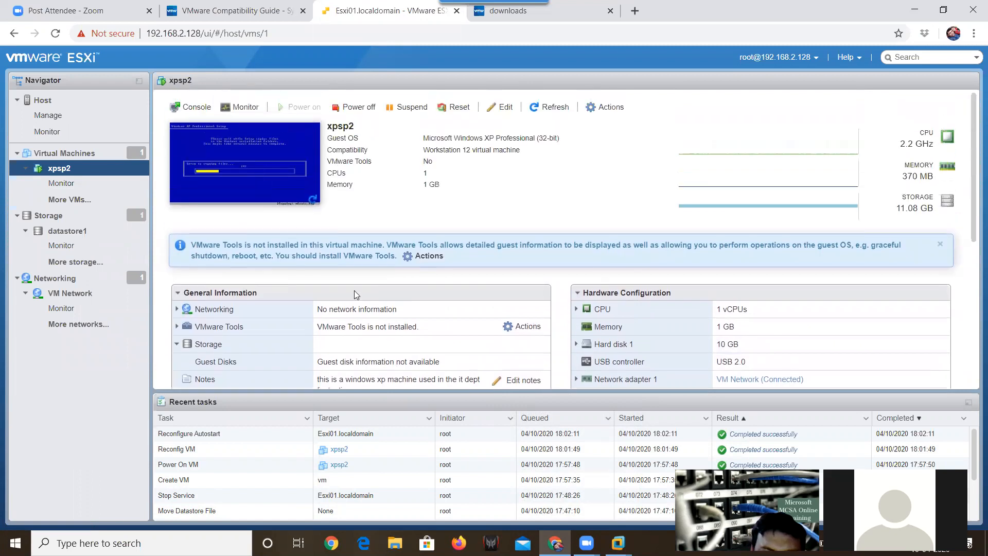
click(535, 334)
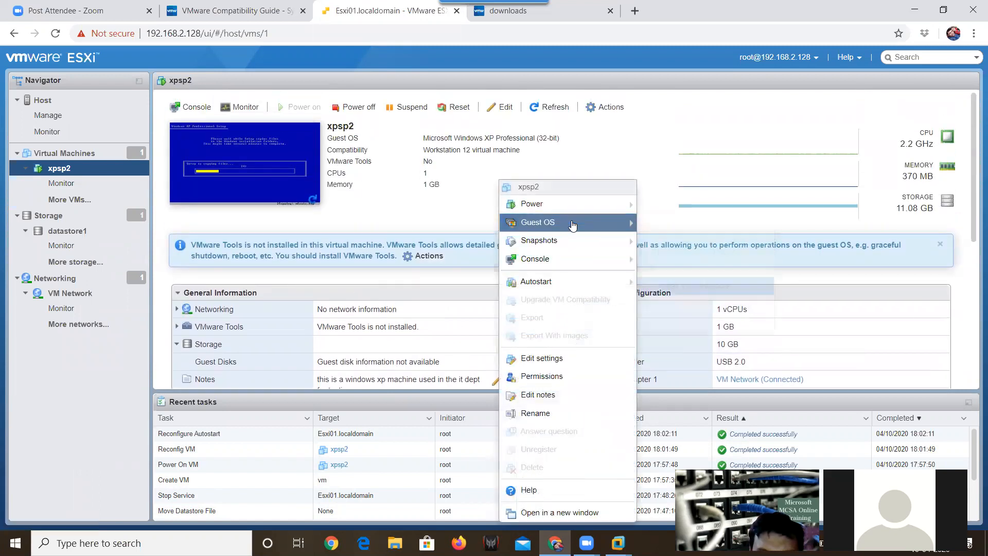
mouse_move(569, 225)
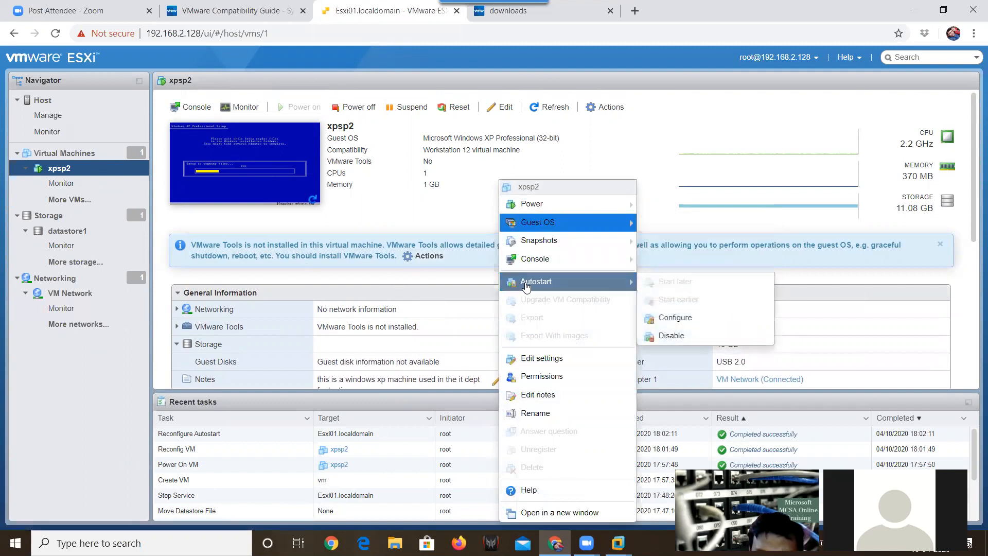
click(546, 358)
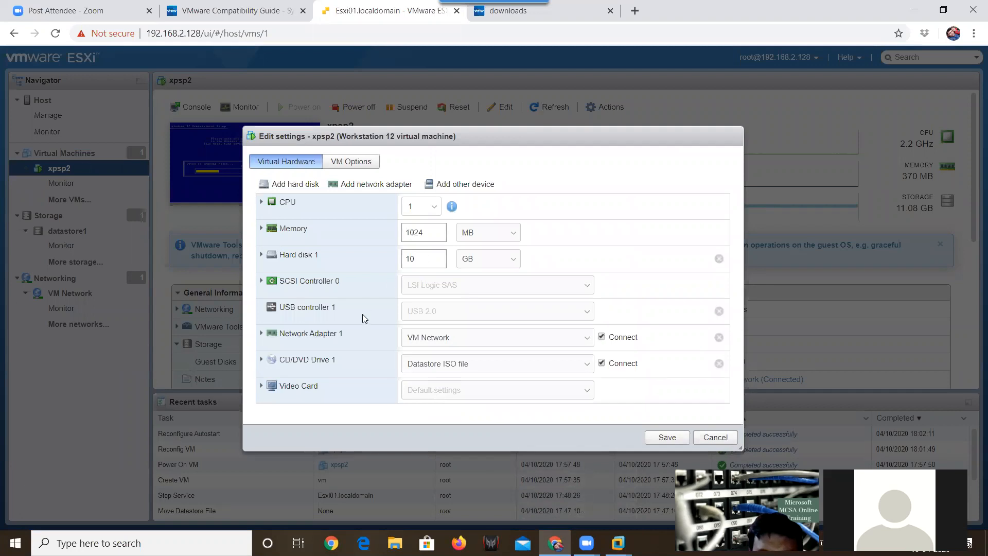
Step: Examine the general VM options of xpsp2, including its name, configuration file, working location and guest OS, and collapse them
click(353, 165)
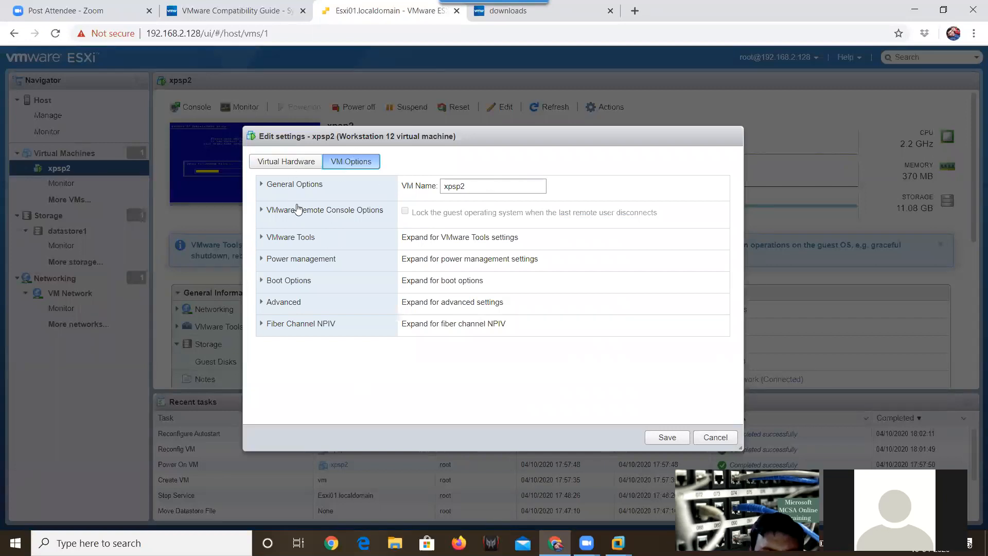
click(260, 189)
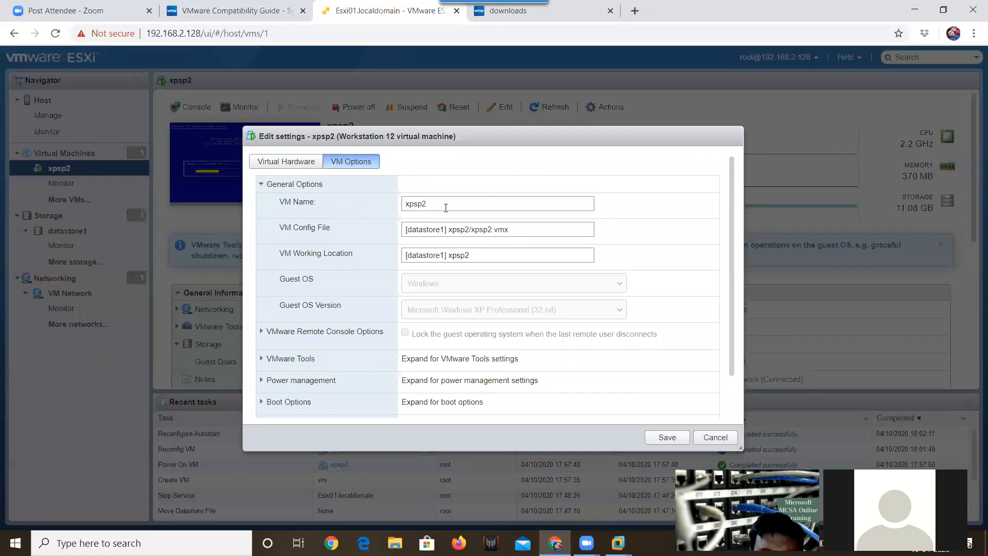
double_click(526, 231)
click(529, 230)
drag(507, 230, 496, 229)
click(533, 230)
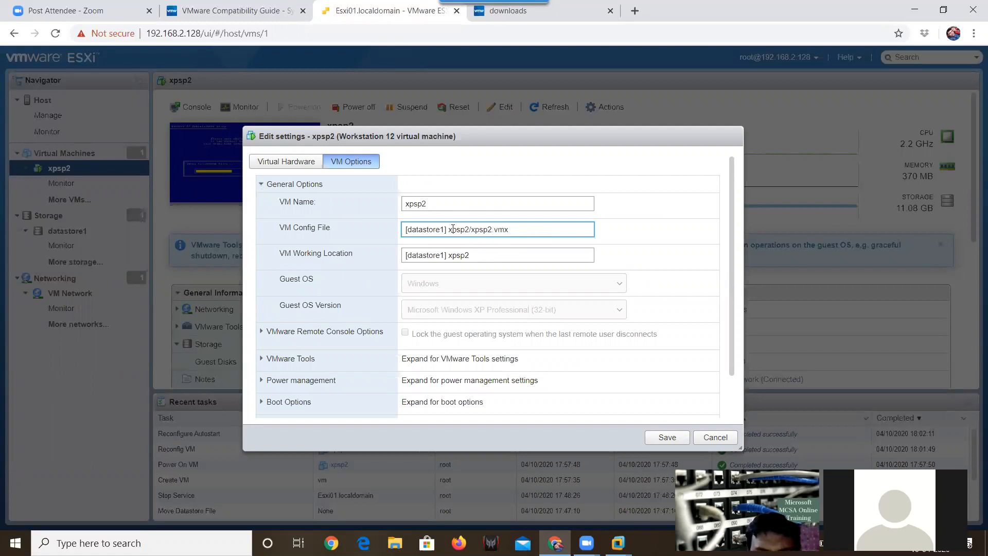
double_click(495, 230)
click(517, 230)
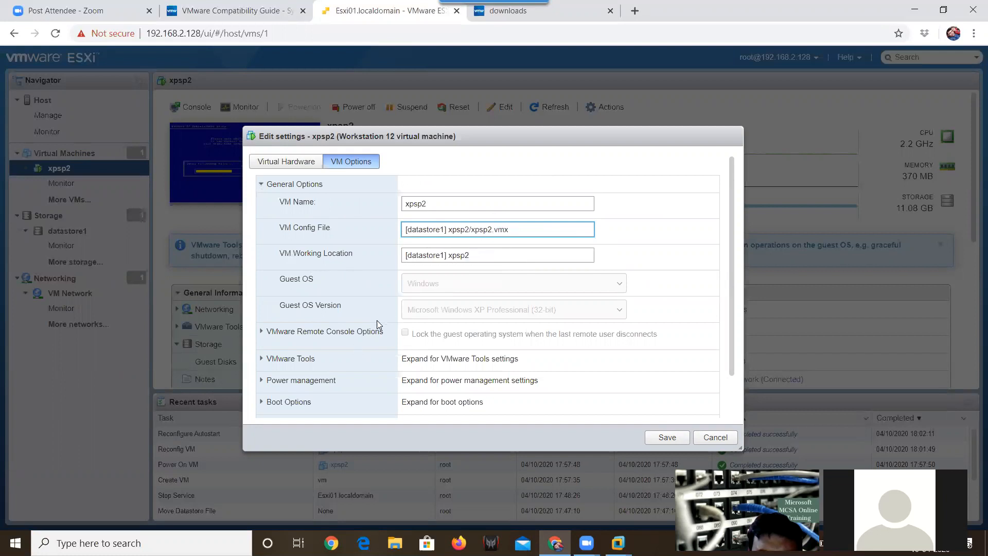
scroll(381, 317, down, 1)
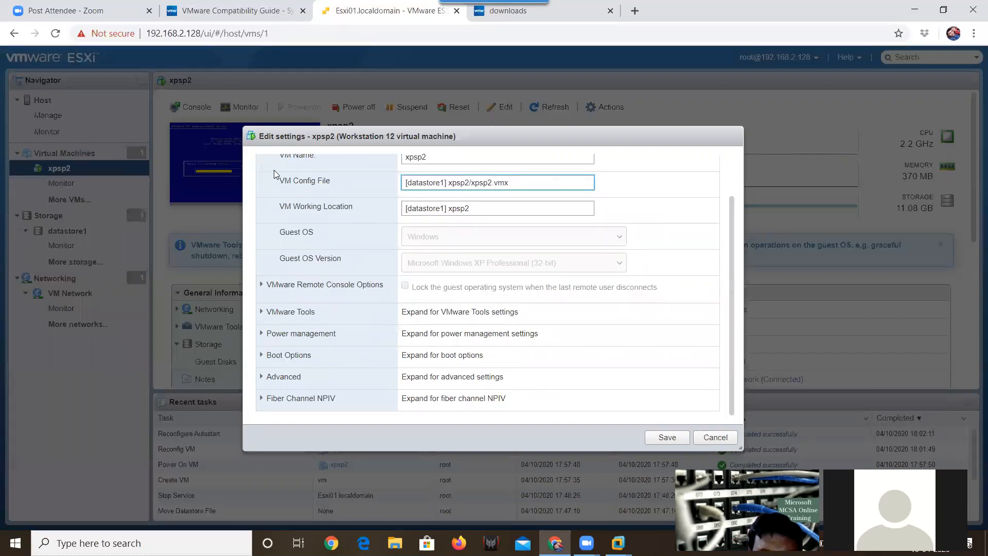
scroll(274, 170, up, 1)
click(267, 185)
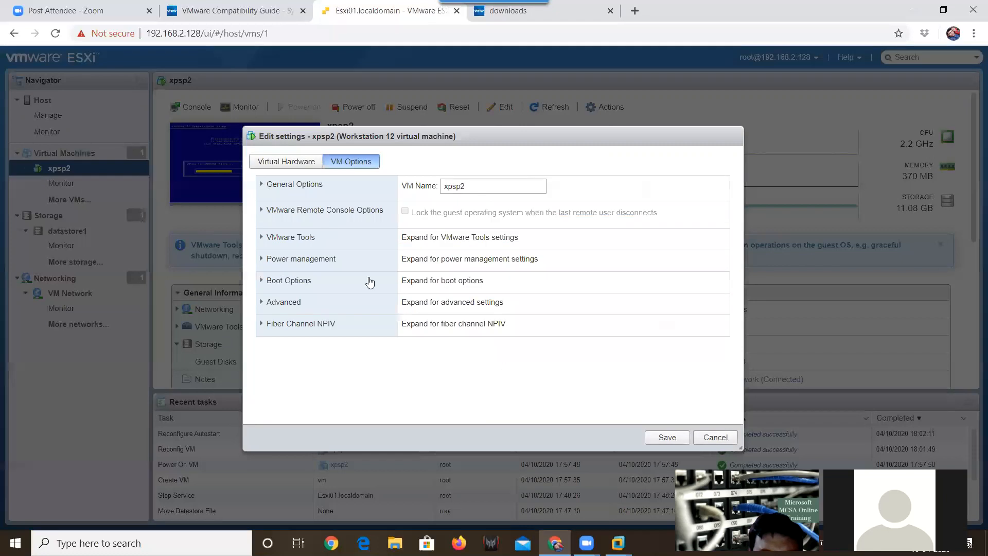
Step: Examine xpsp2's VMware Tools and power management options, collapsing each section after viewing
click(262, 238)
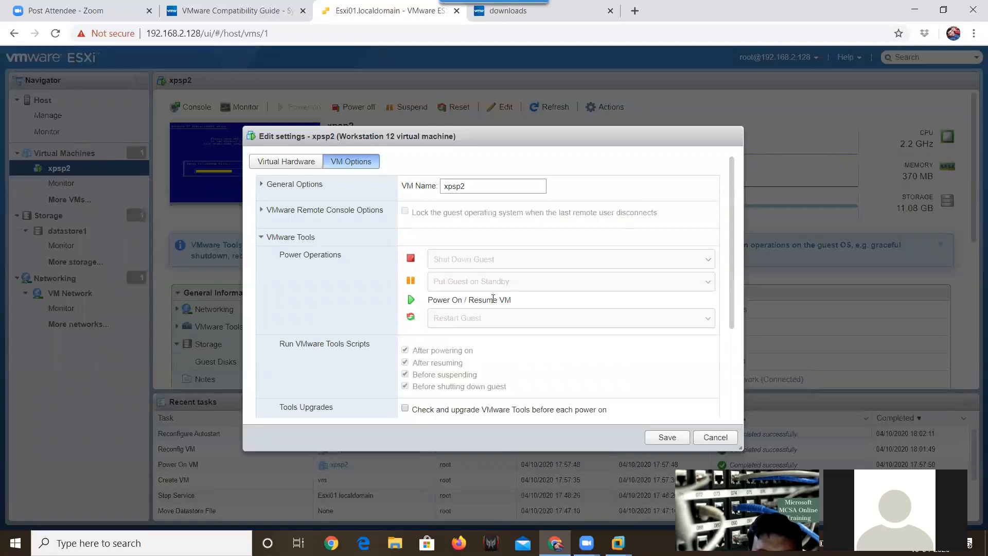
click(267, 240)
click(267, 260)
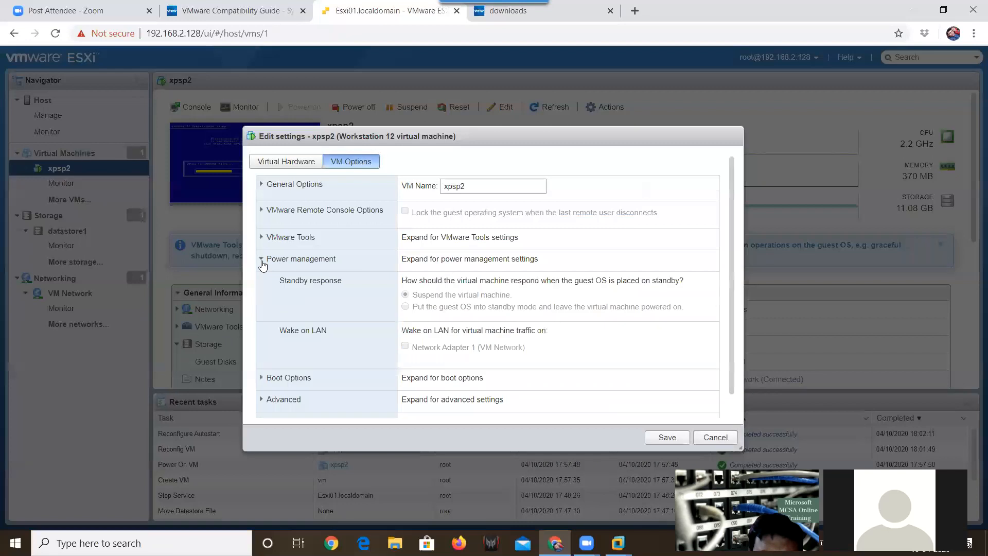
scroll(445, 336, down, 1)
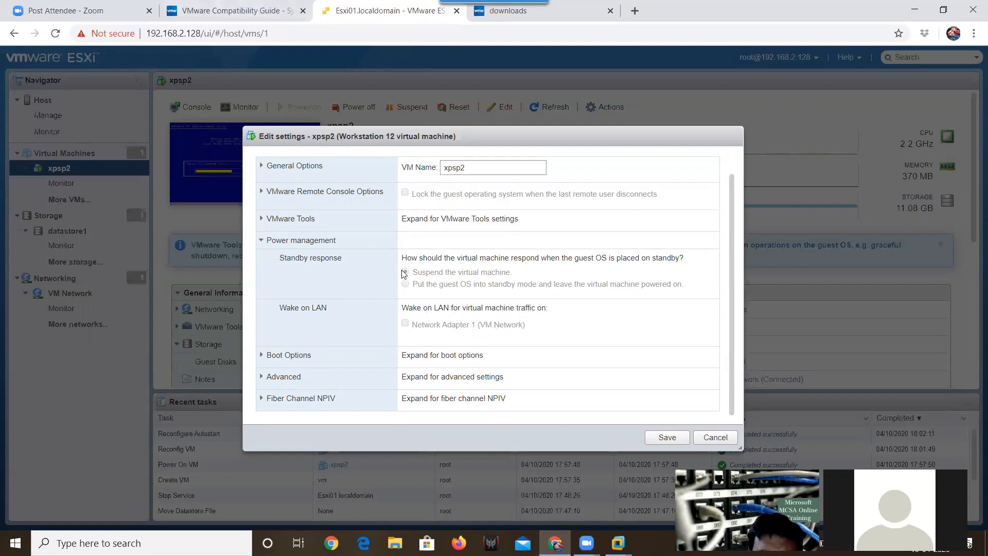
click(261, 240)
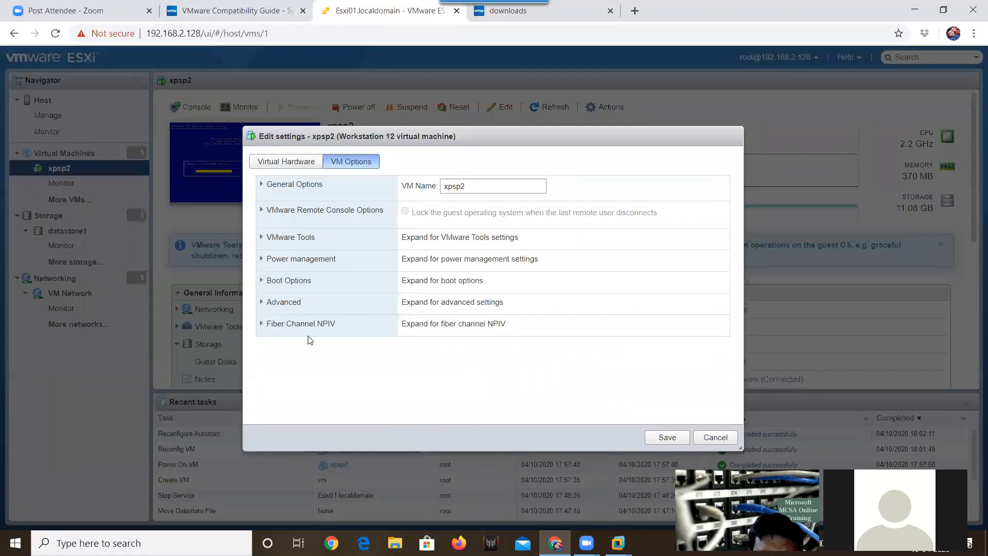
Step: Examine xpsp2's boot options, including firmware, boot delay, forced BIOS setup and failed boot recovery, and collapse the section
click(263, 280)
scroll(399, 309, down, 2)
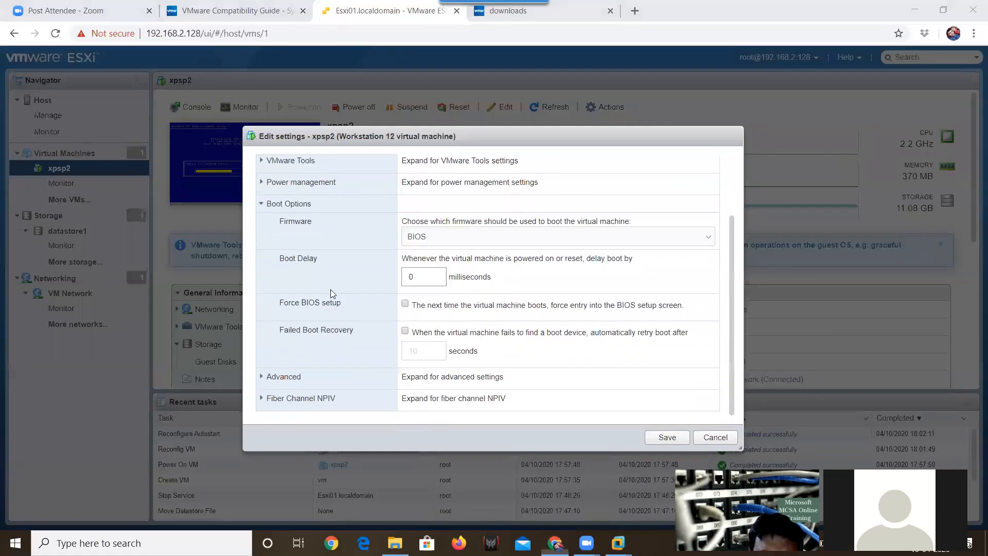
click(656, 295)
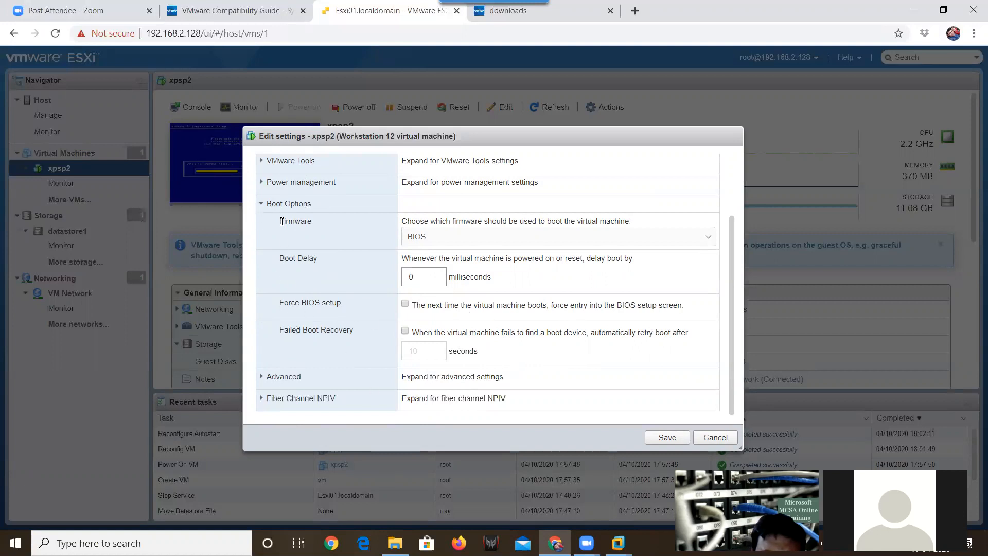
click(263, 206)
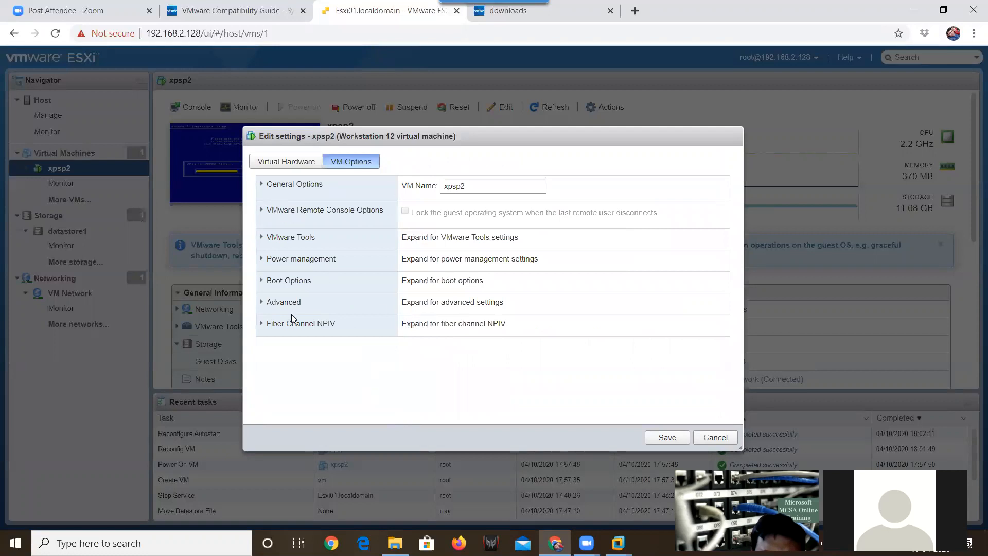
Step: Examine xpsp2's advanced options, including debugging, swap file location and latency sensitivity, and close the settings without saving
click(262, 303)
scroll(345, 365, down, 3)
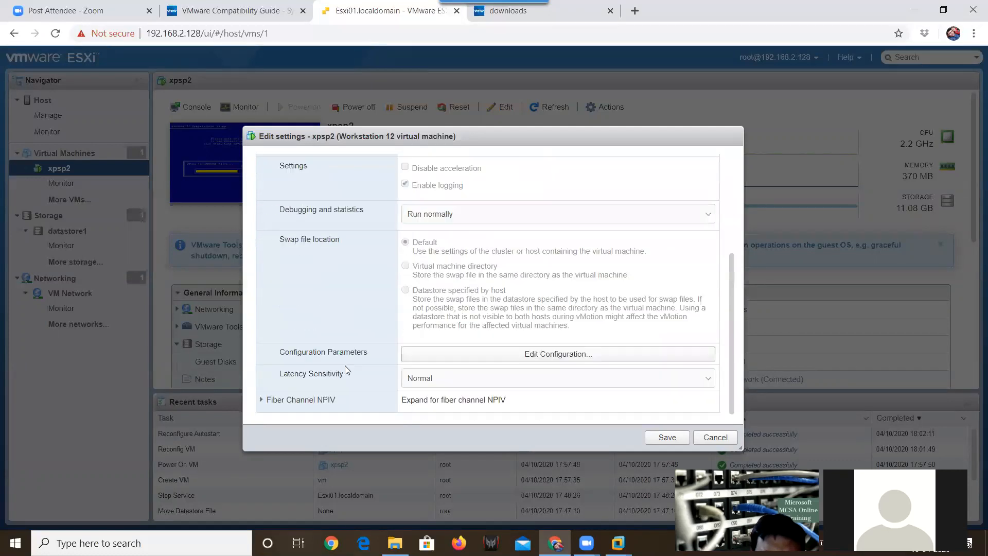
scroll(367, 291, up, 1)
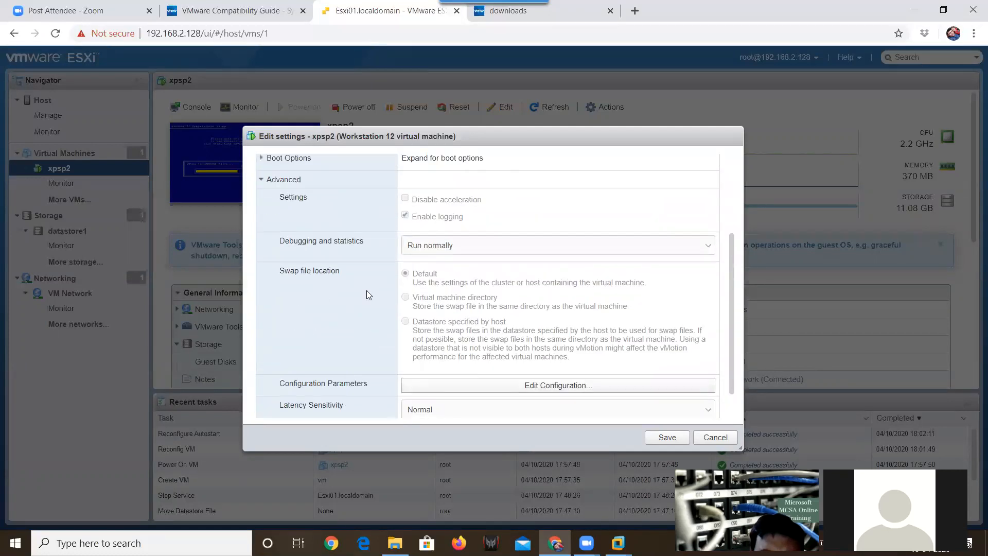
scroll(471, 335, down, 1)
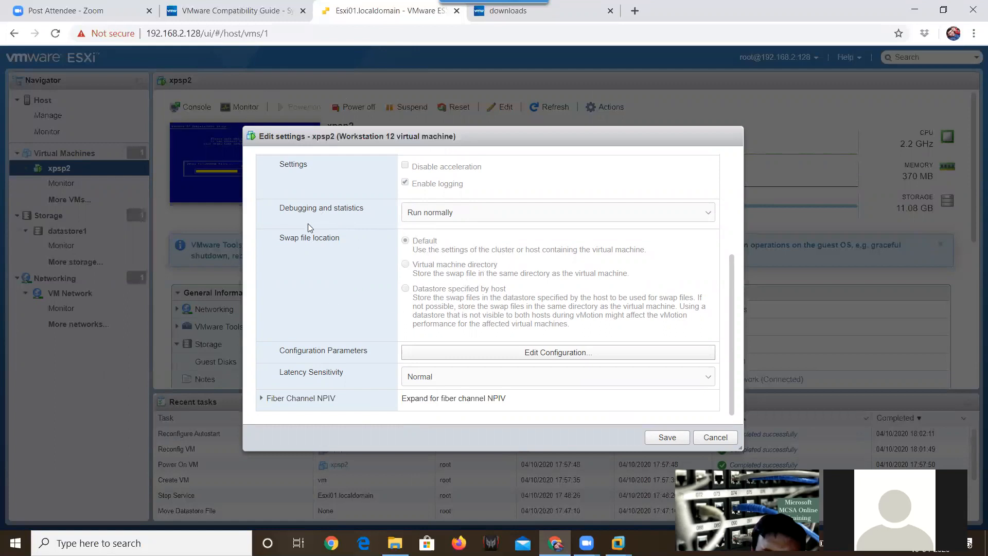
drag(302, 235, 276, 237)
click(310, 323)
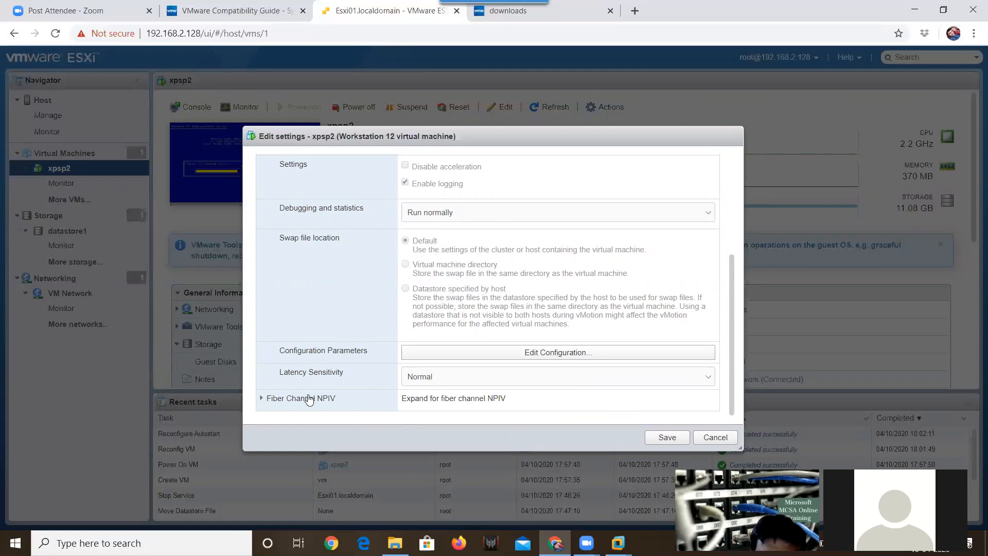
scroll(514, 360, up, 3)
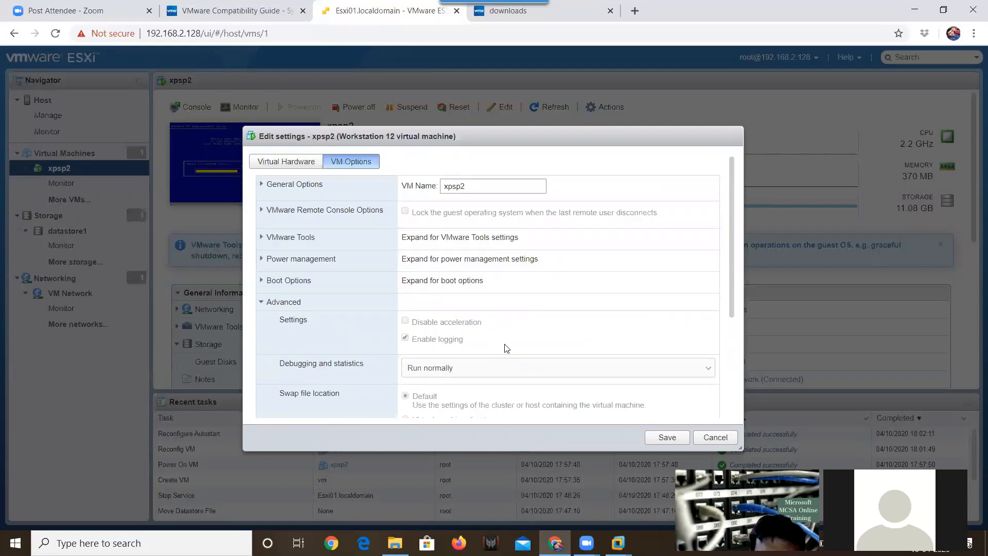
click(708, 439)
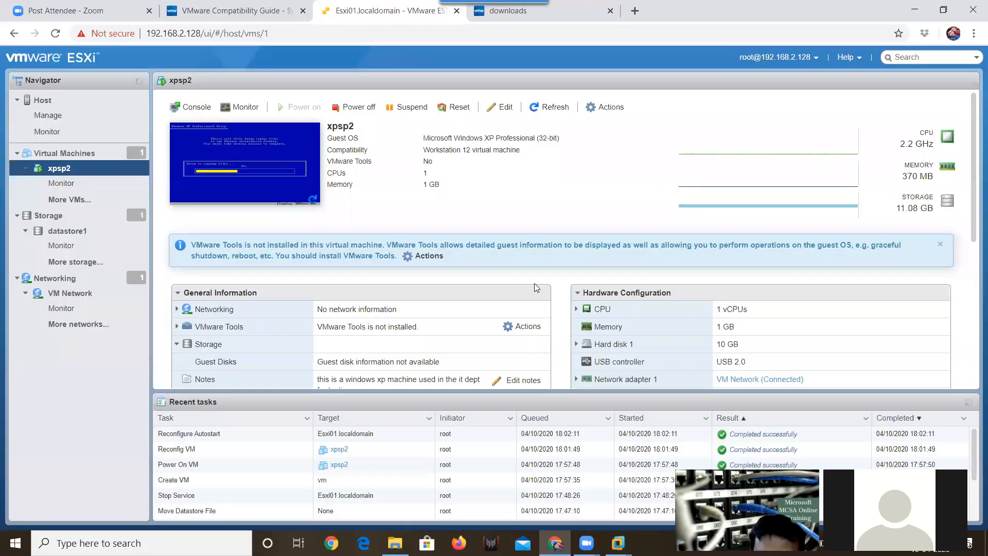
Step: Review xpsp2's performance summary and resource consumption, and check the Windows XP setup progress in its console before closing it
scroll(381, 373, down, 5)
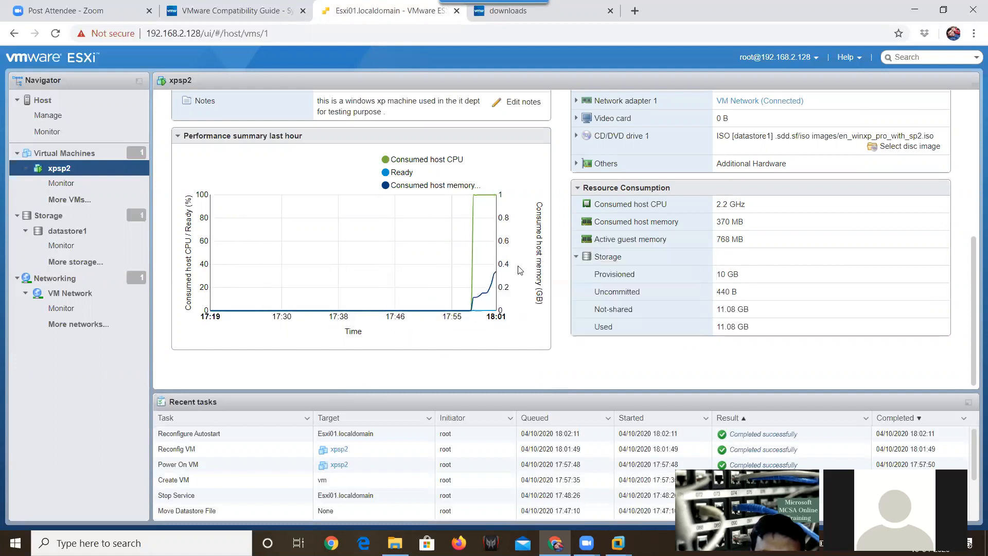
scroll(540, 349, up, 5)
click(194, 103)
click(227, 123)
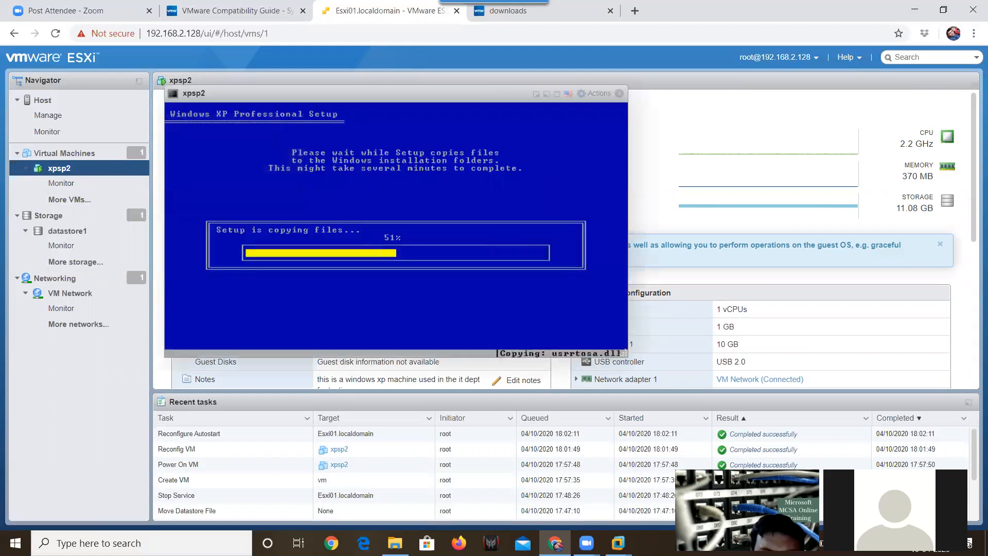
click(620, 93)
Step: Examine xpsp2's monitoring pages for performance, events, tasks, logs and notifications, returning to the performance chart
click(240, 107)
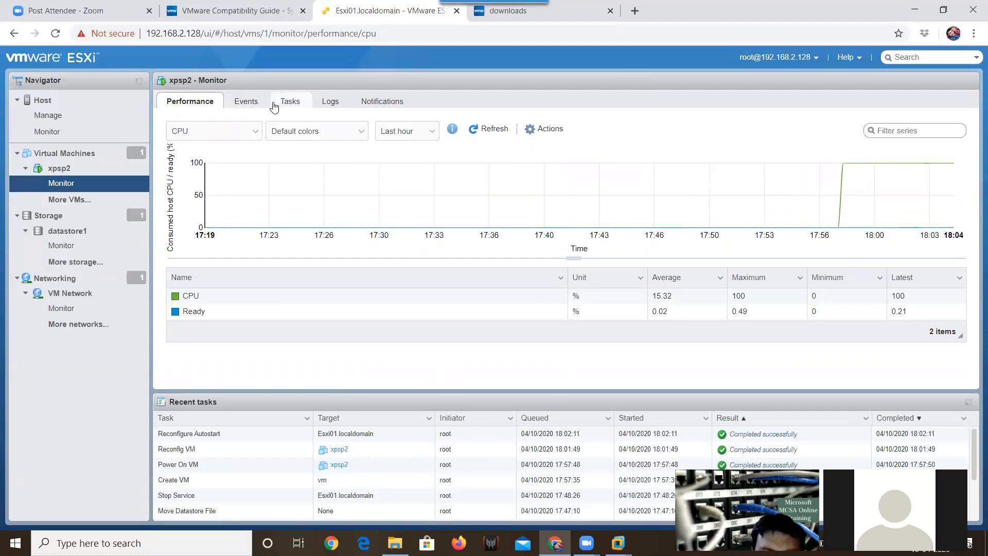
click(253, 103)
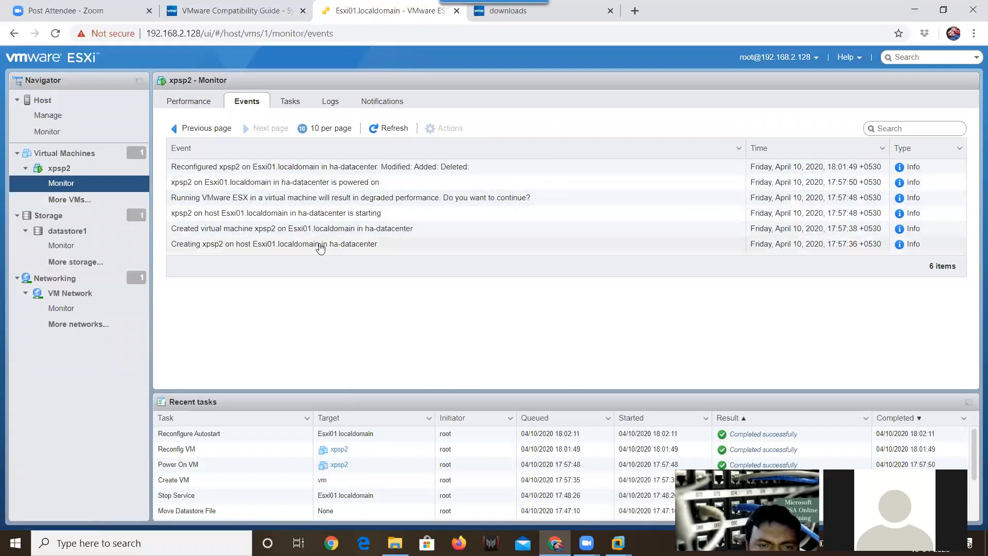
click(290, 101)
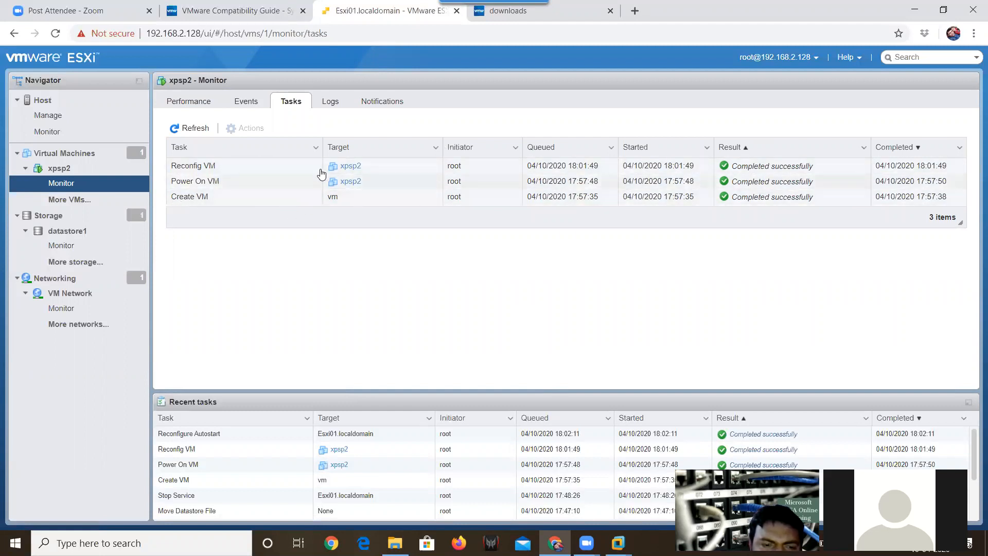
click(330, 102)
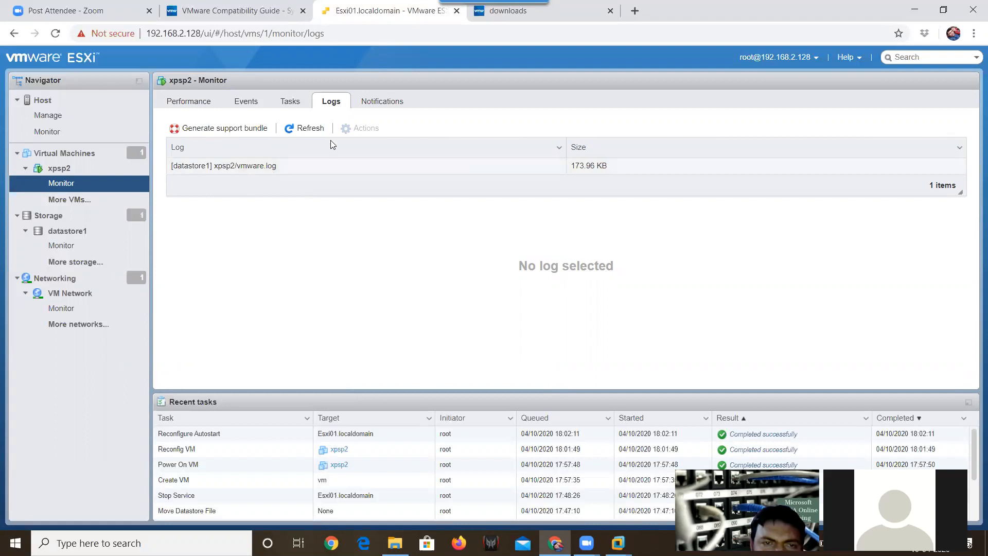
click(381, 101)
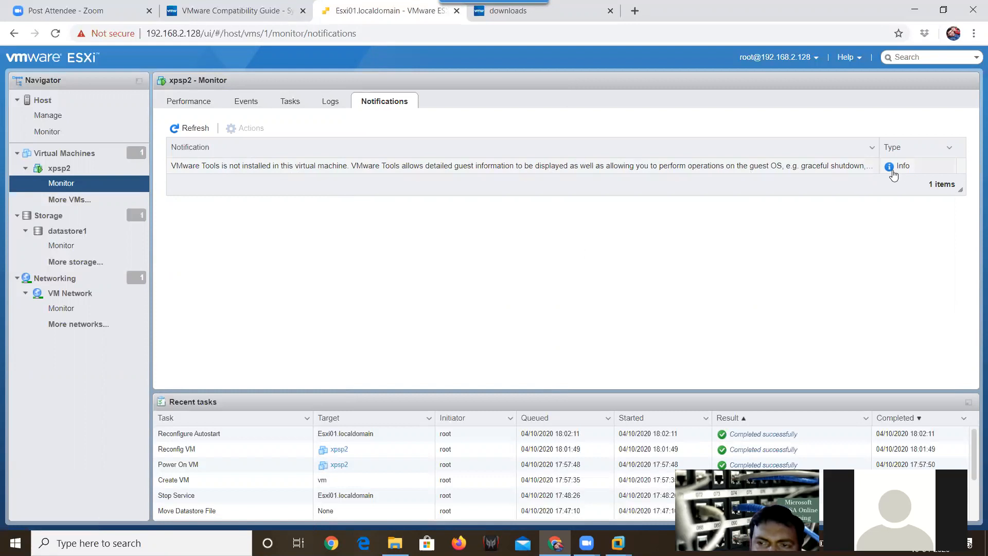
click(331, 101)
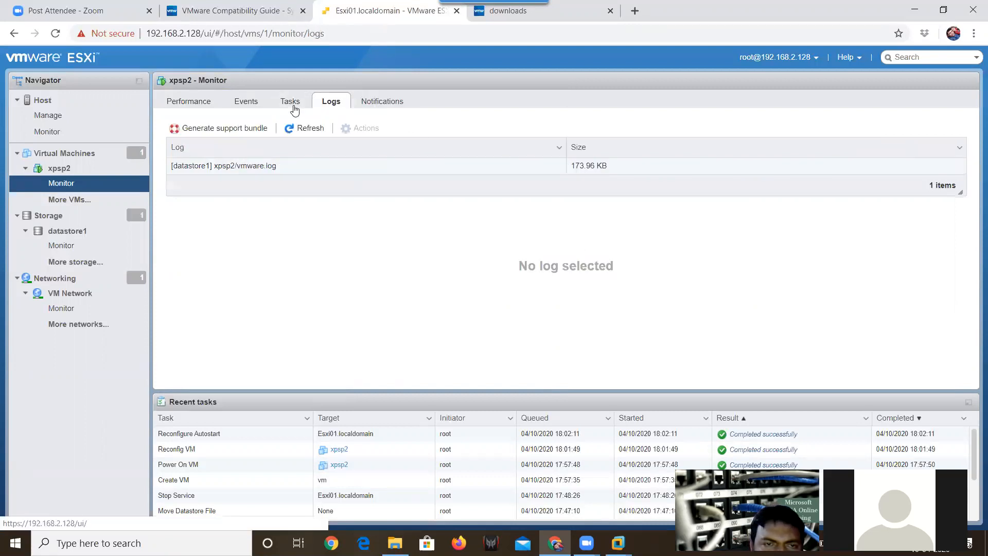
click(293, 107)
click(254, 105)
click(196, 106)
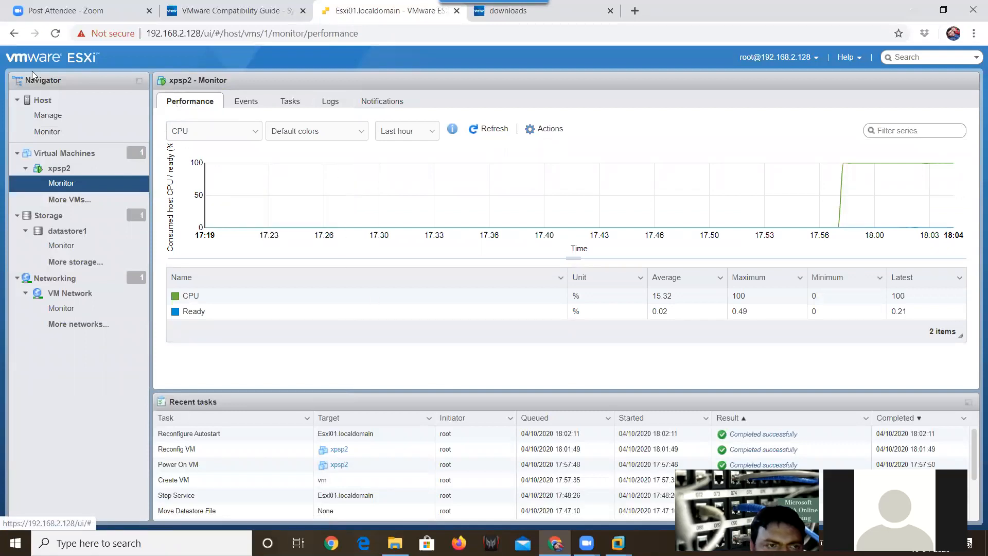
click(14, 33)
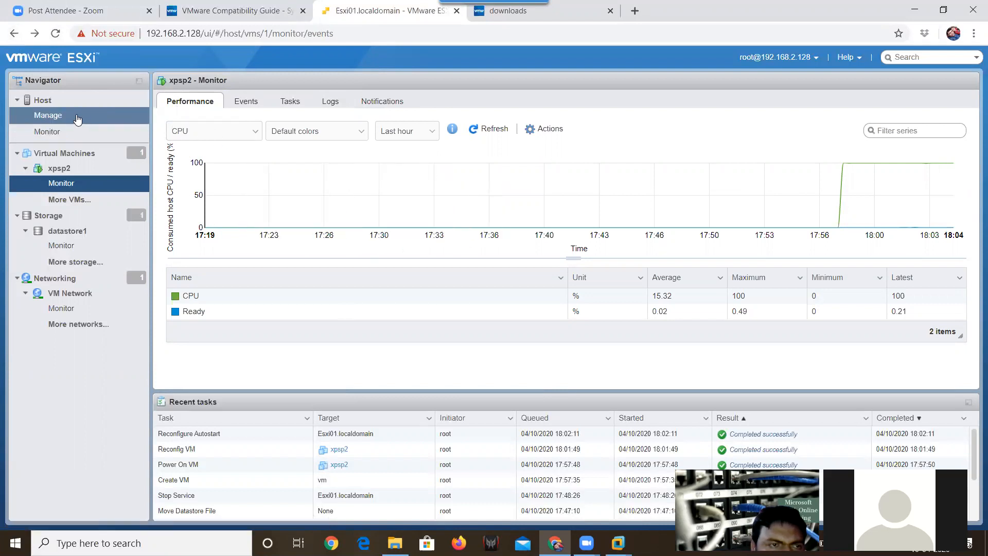
Step: Examine the ESXi host's licensing details under host management, circling the feature list and reading it through to its end
click(48, 119)
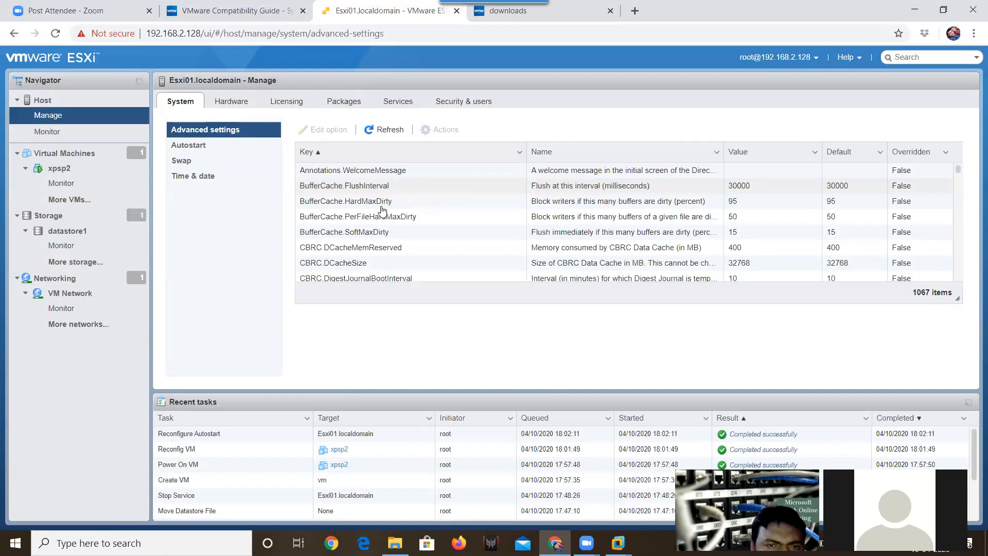
click(286, 101)
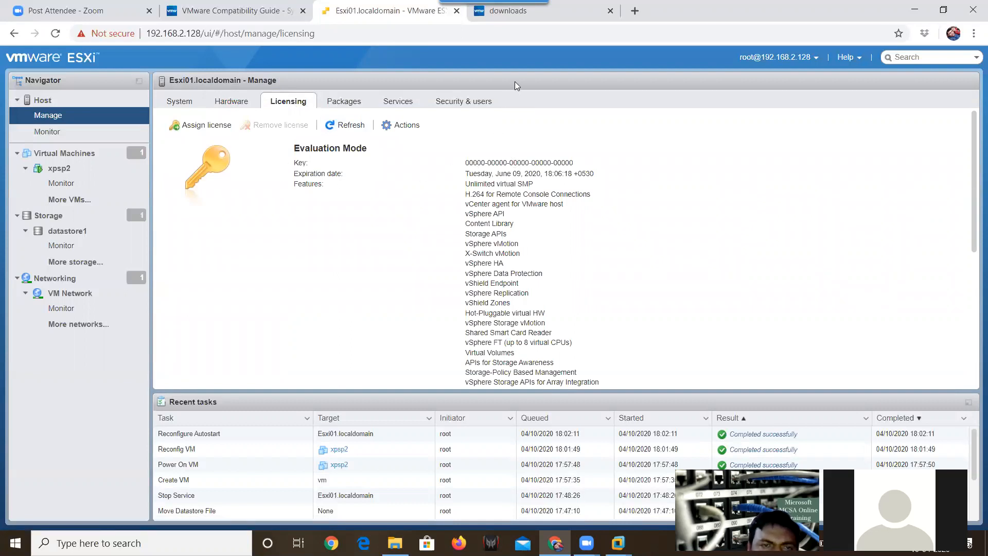
mouse_move(528, 147)
mouse_down()
mouse_move(505, 136)
mouse_move(421, 254)
mouse_move(430, 329)
mouse_move(452, 374)
mouse_move(498, 399)
mouse_move(625, 374)
mouse_move(654, 192)
mouse_up()
mouse_move(628, 155)
mouse_down()
mouse_move(551, 126)
mouse_move(515, 135)
mouse_up()
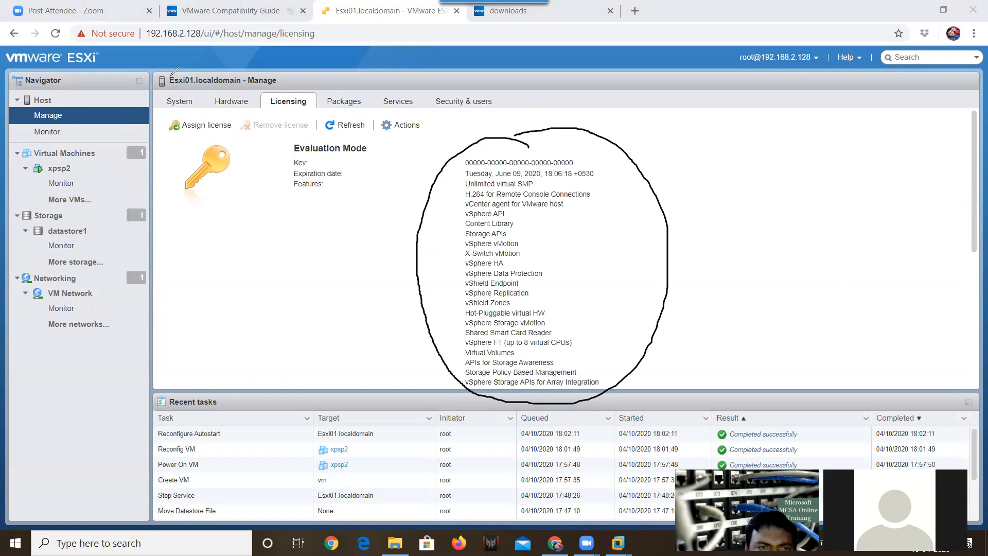
drag(972, 150, 972, 292)
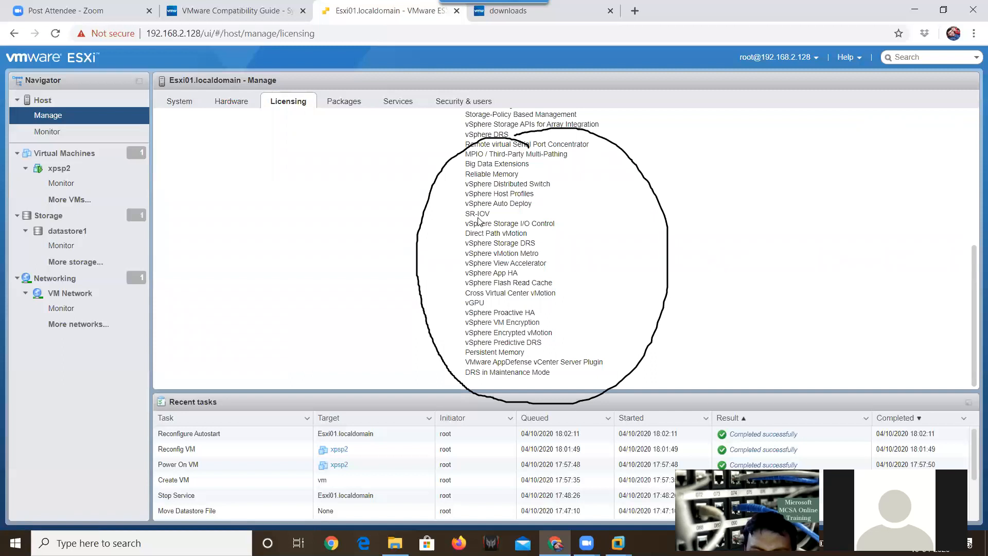
drag(971, 305, 969, 234)
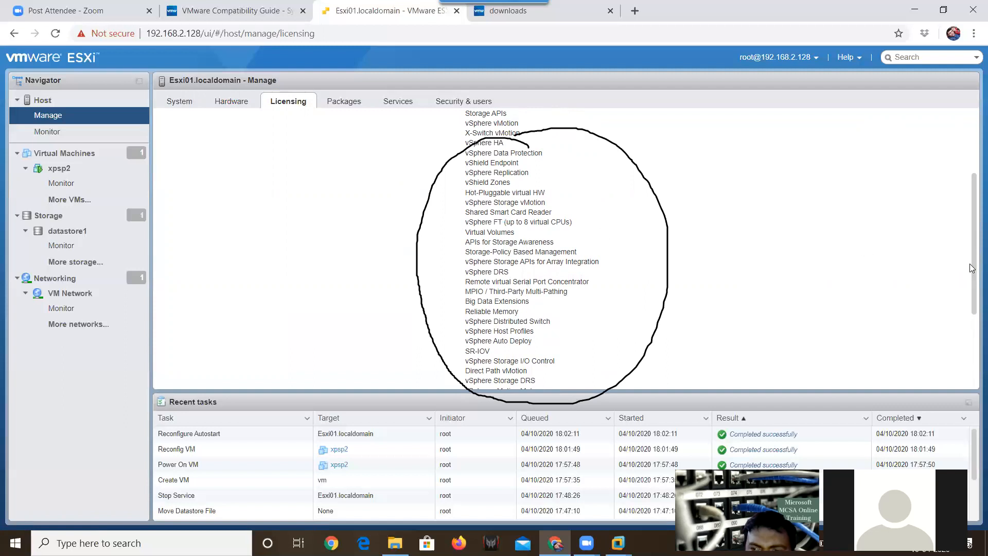
drag(974, 272, 966, 207)
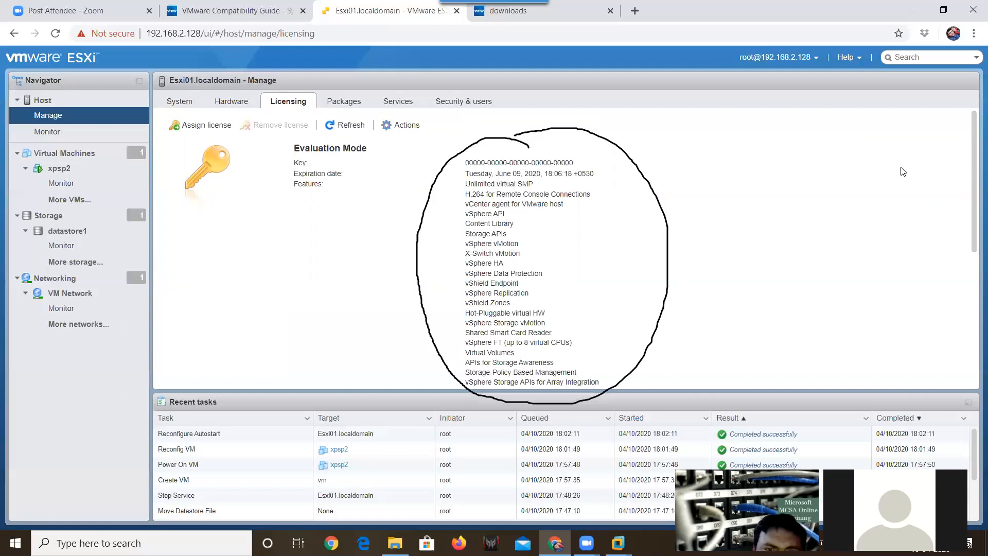
Step: Open the license assignment dialog for the host with its license key field ready for entry
click(400, 125)
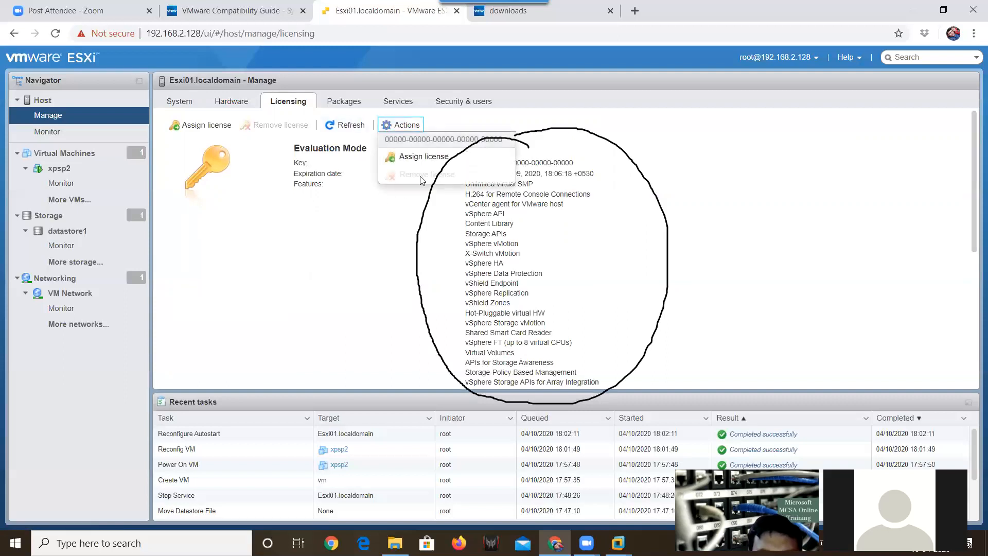
click(430, 157)
click(632, 247)
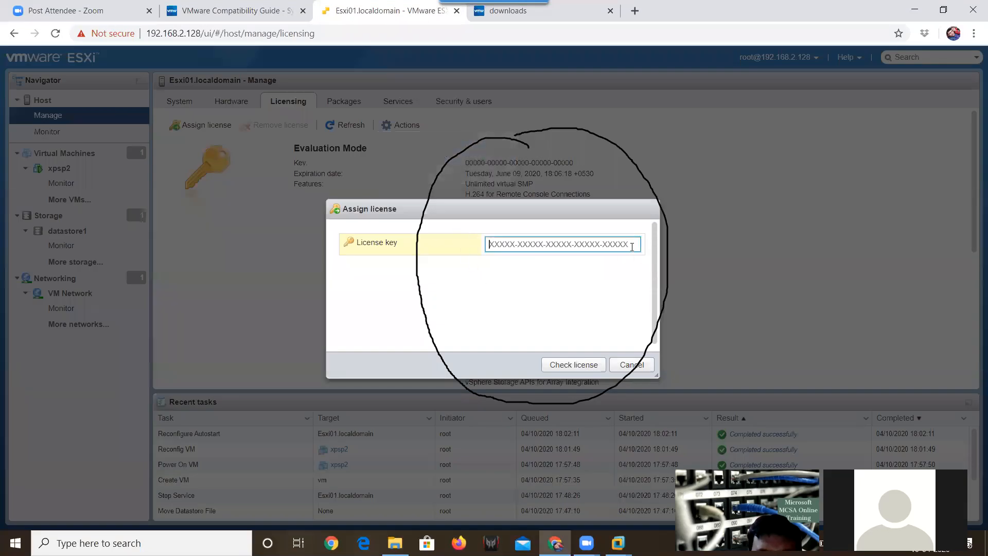